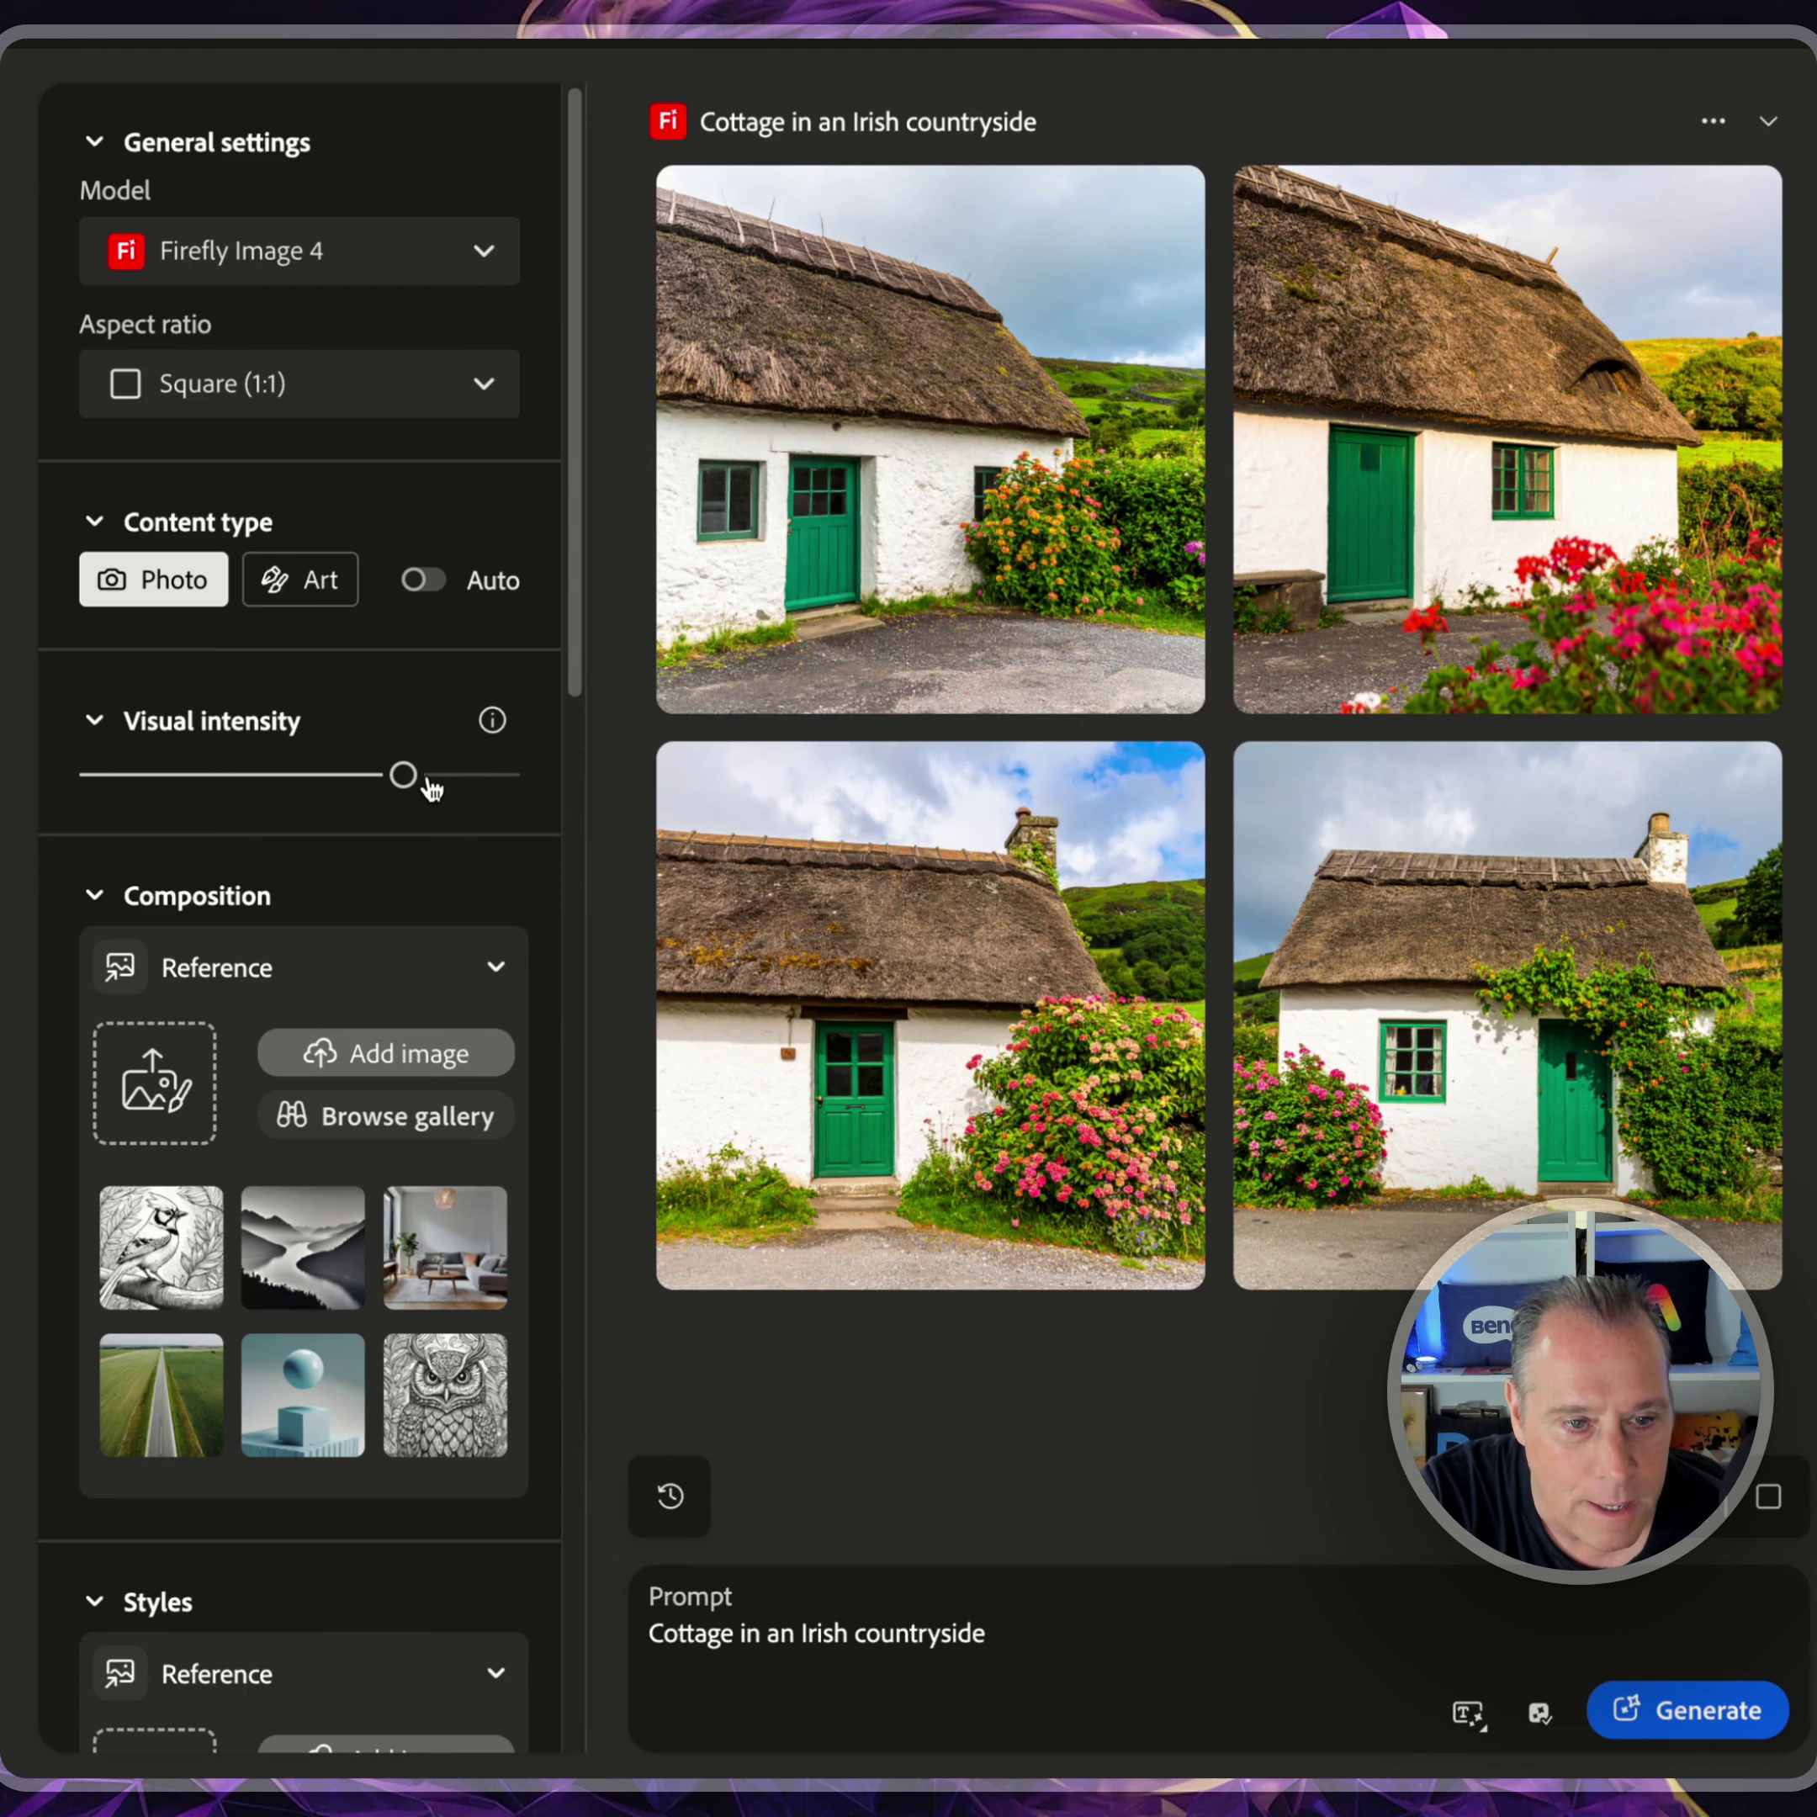
Look through the composition and style references and the effects listed under All, Techniques, Materials and Concepts.
{"action": "scroll", "coordinate": [344, 930], "scroll_direction": "down", "scroll_amount": 5}
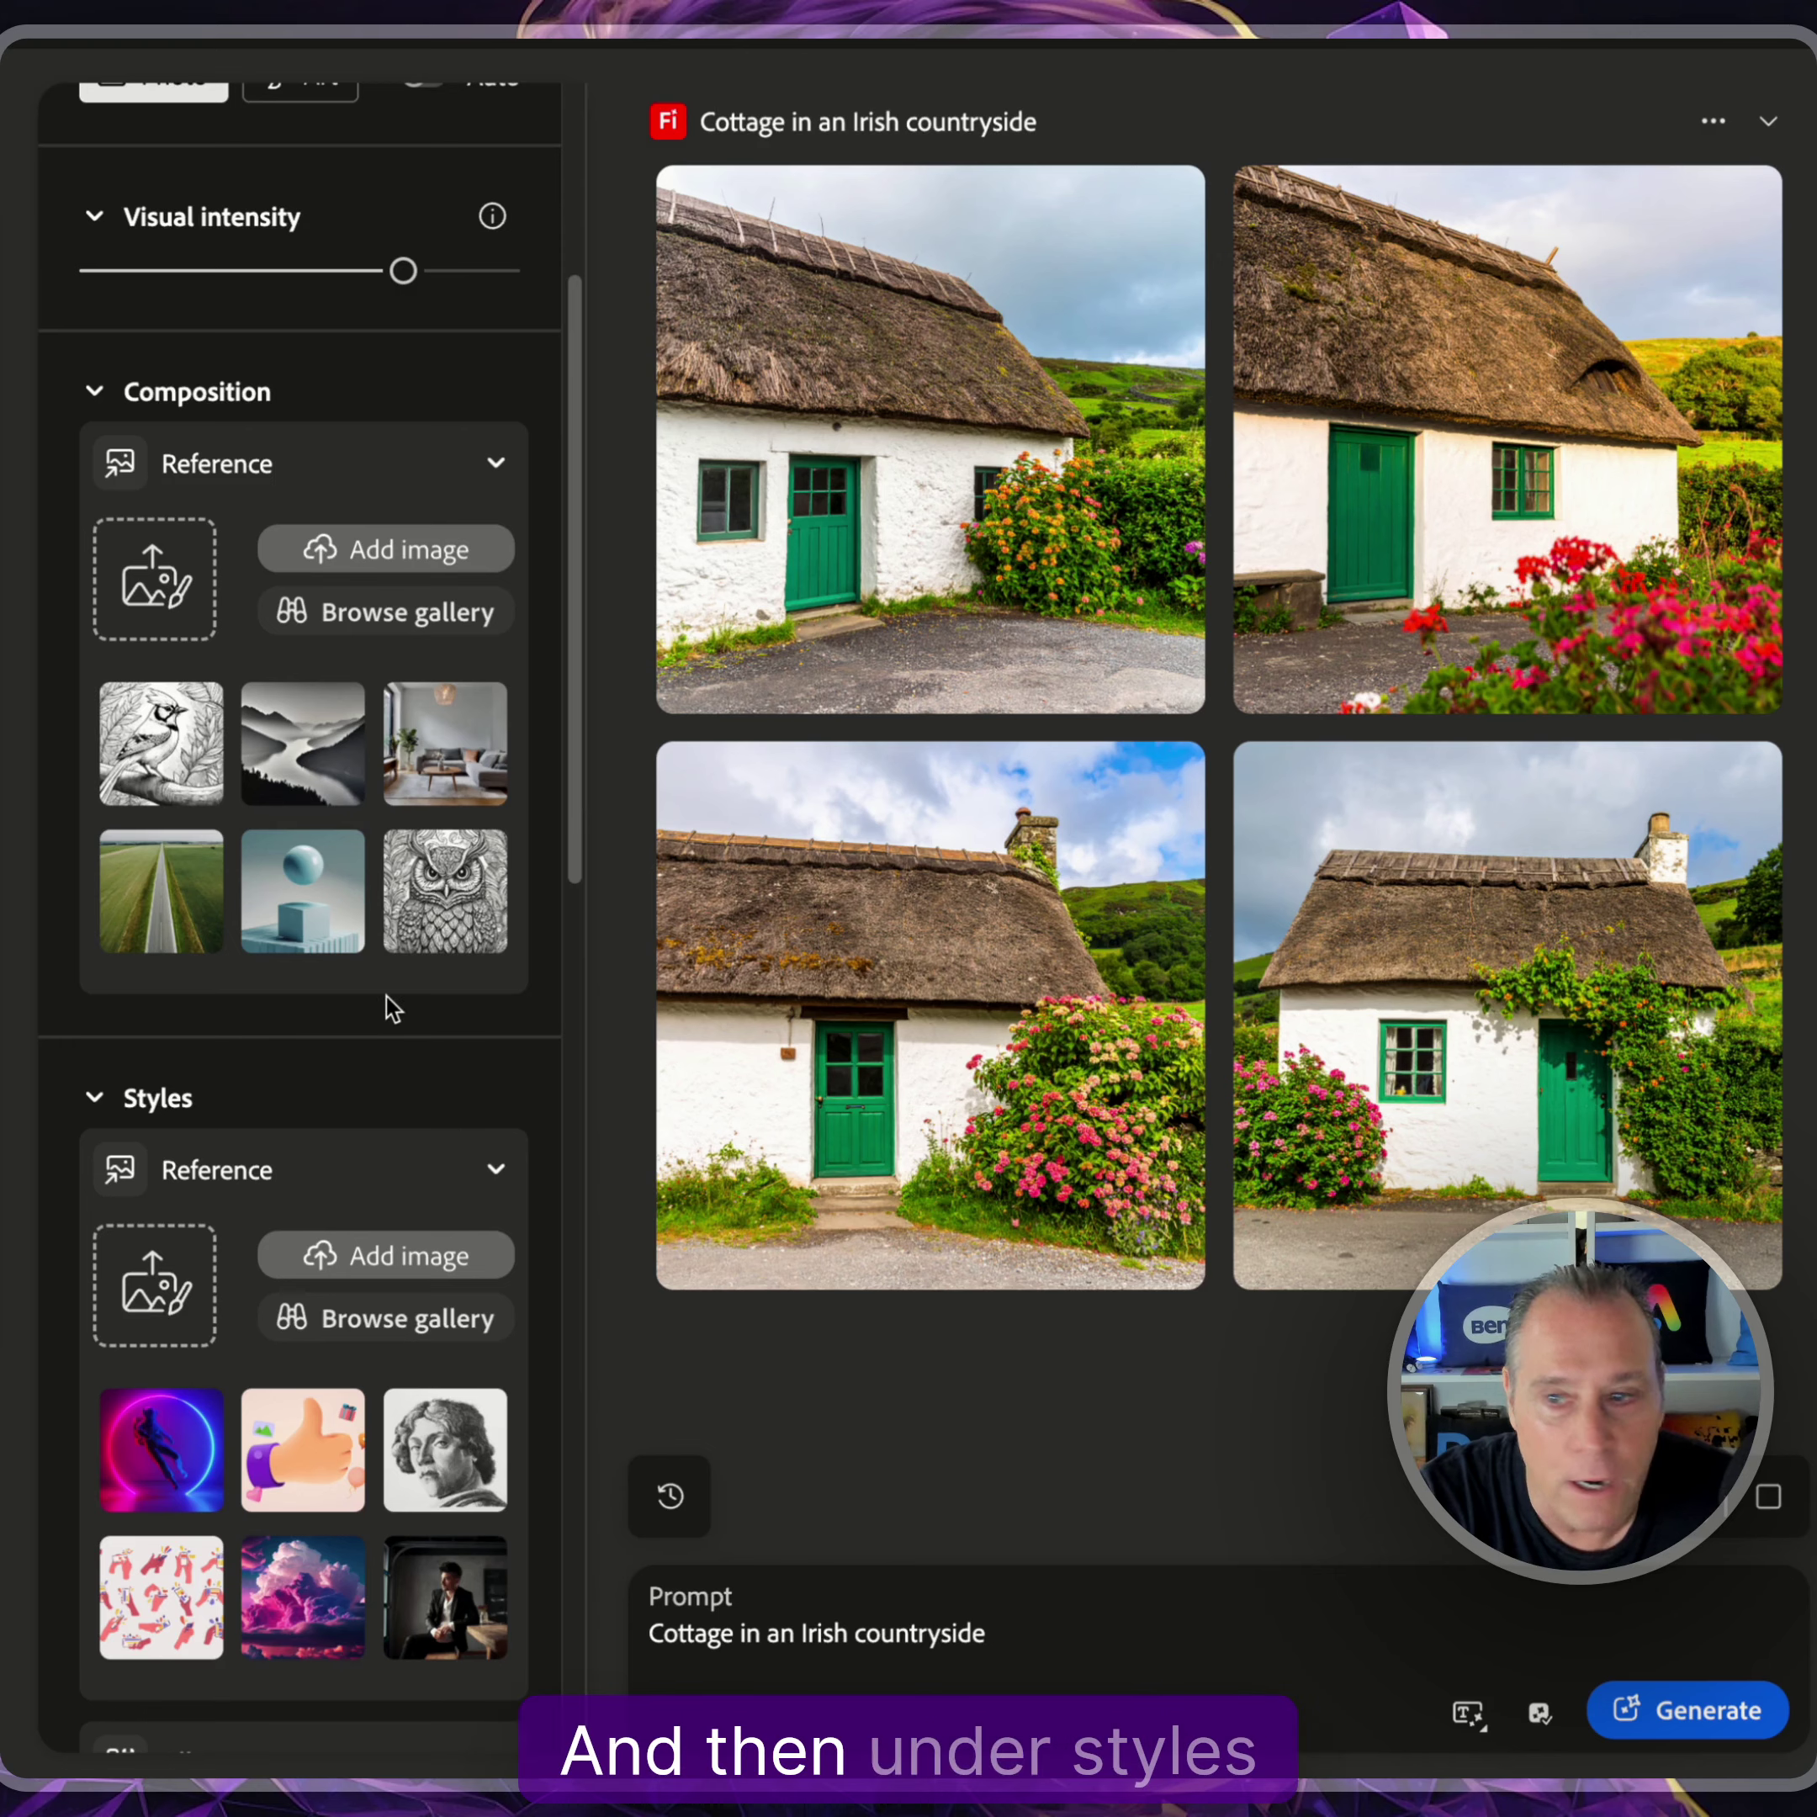
{"action": "scroll", "coordinate": [386, 996], "scroll_direction": "down", "scroll_amount": 3}
{"action": "scroll", "coordinate": [348, 964], "scroll_direction": "down", "scroll_amount": 5}
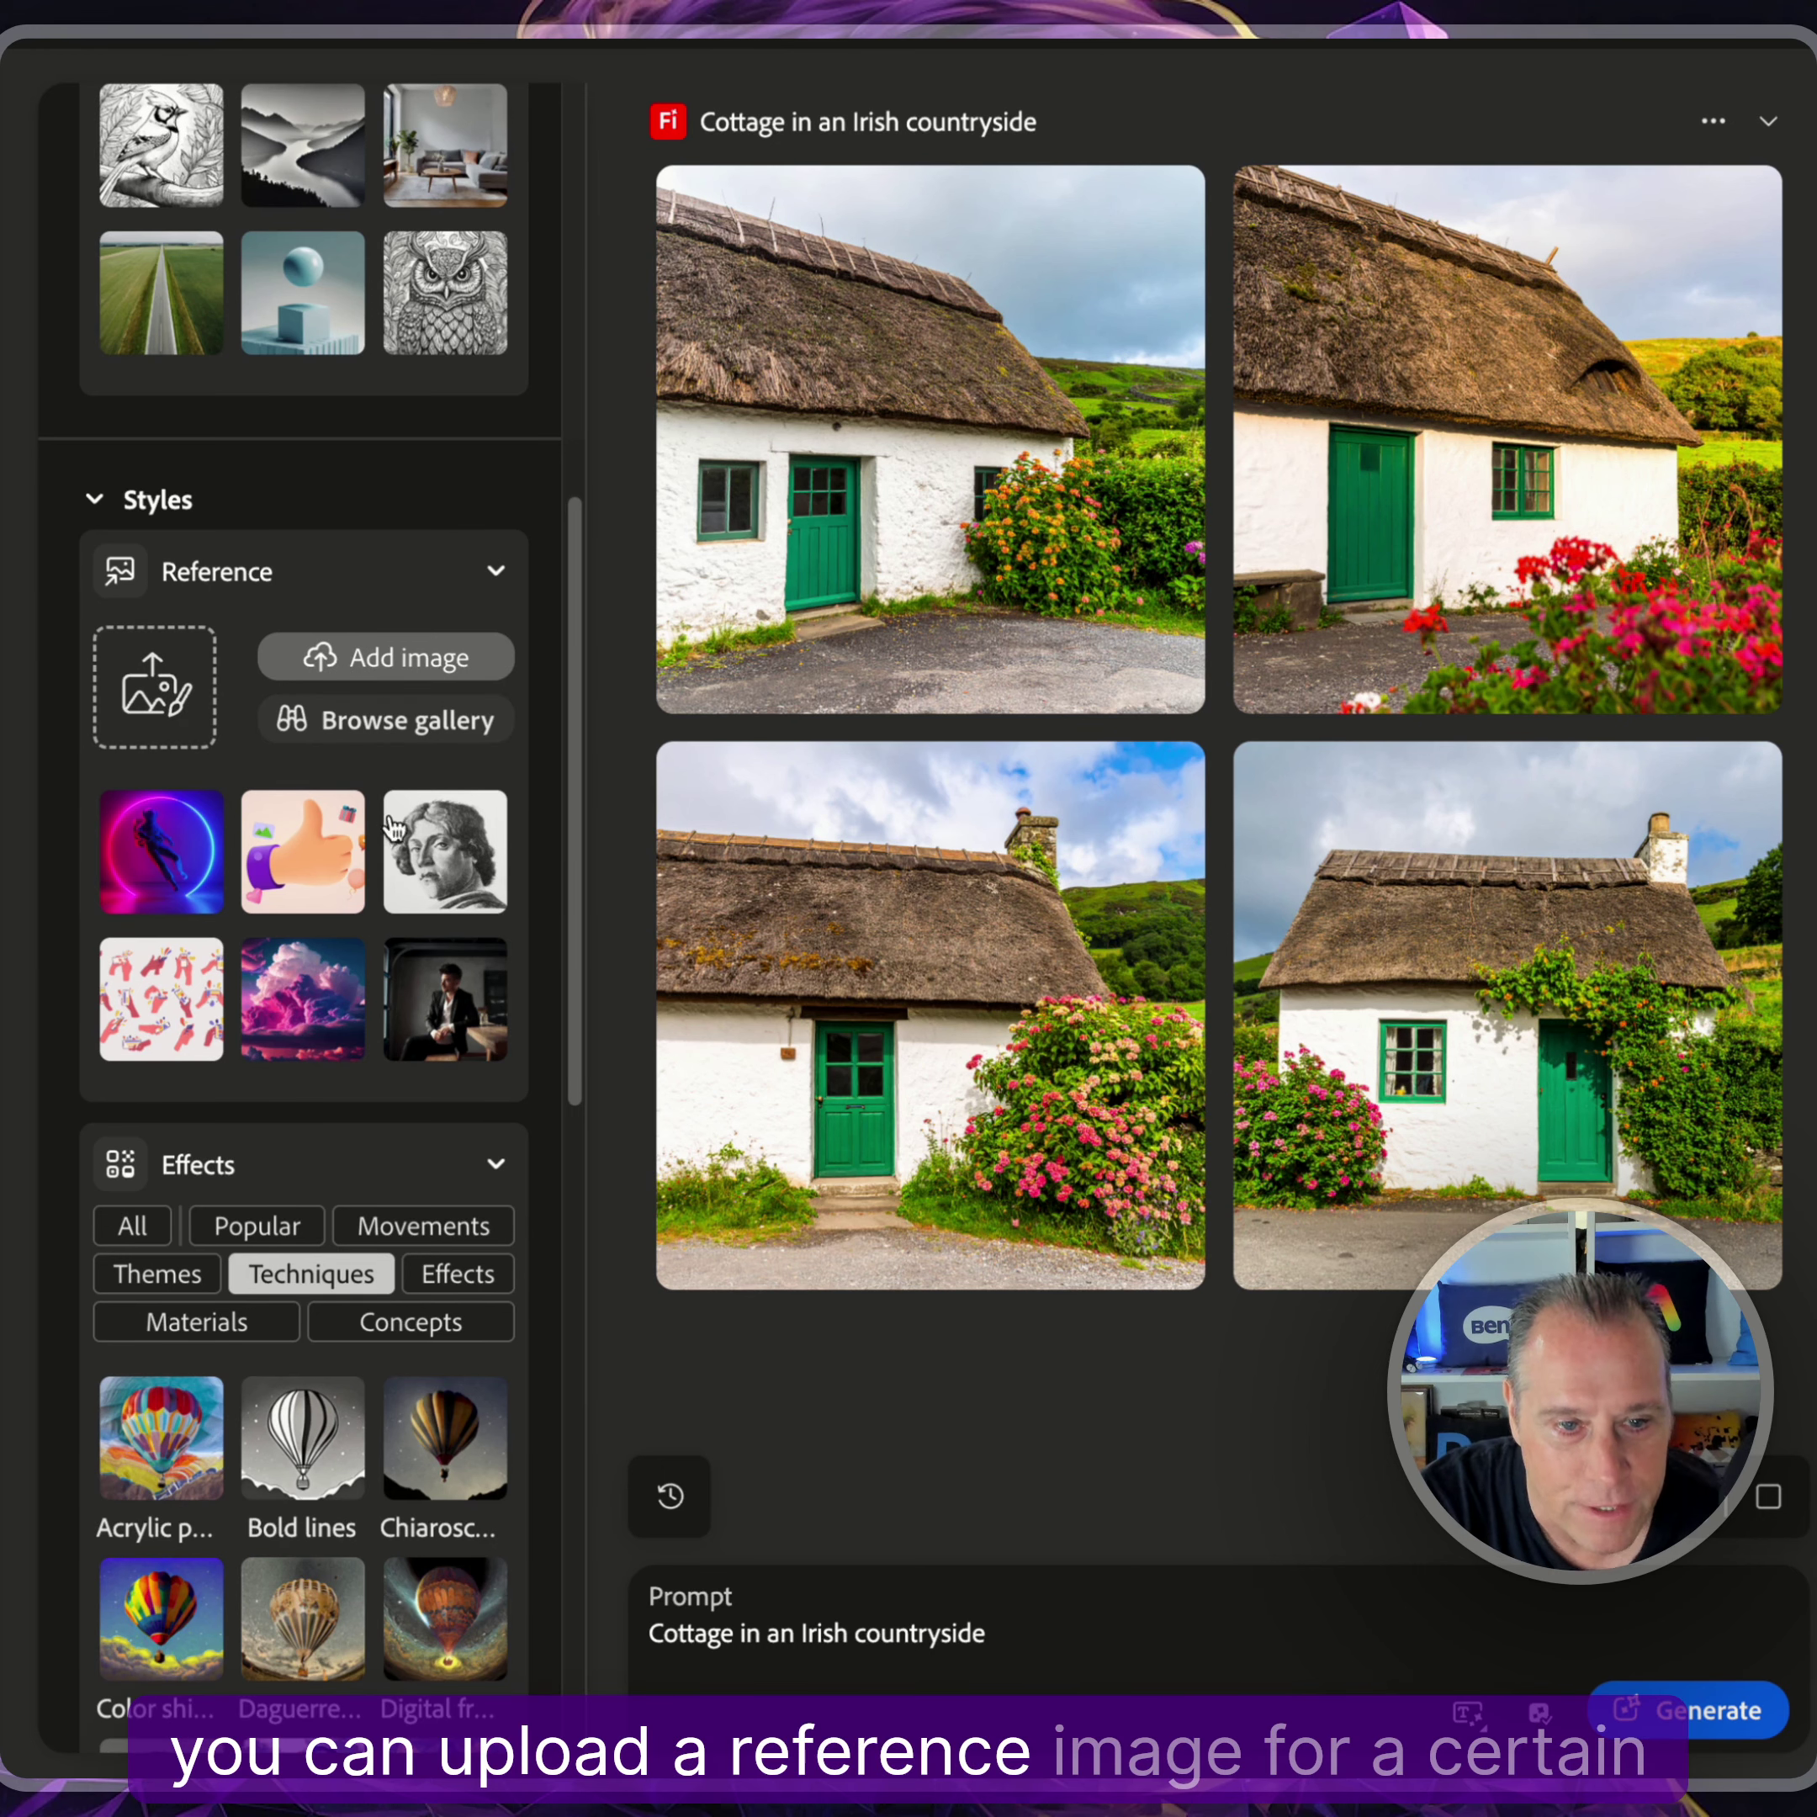
{"action": "scroll", "coordinate": [417, 886], "scroll_direction": "down", "scroll_amount": 5}
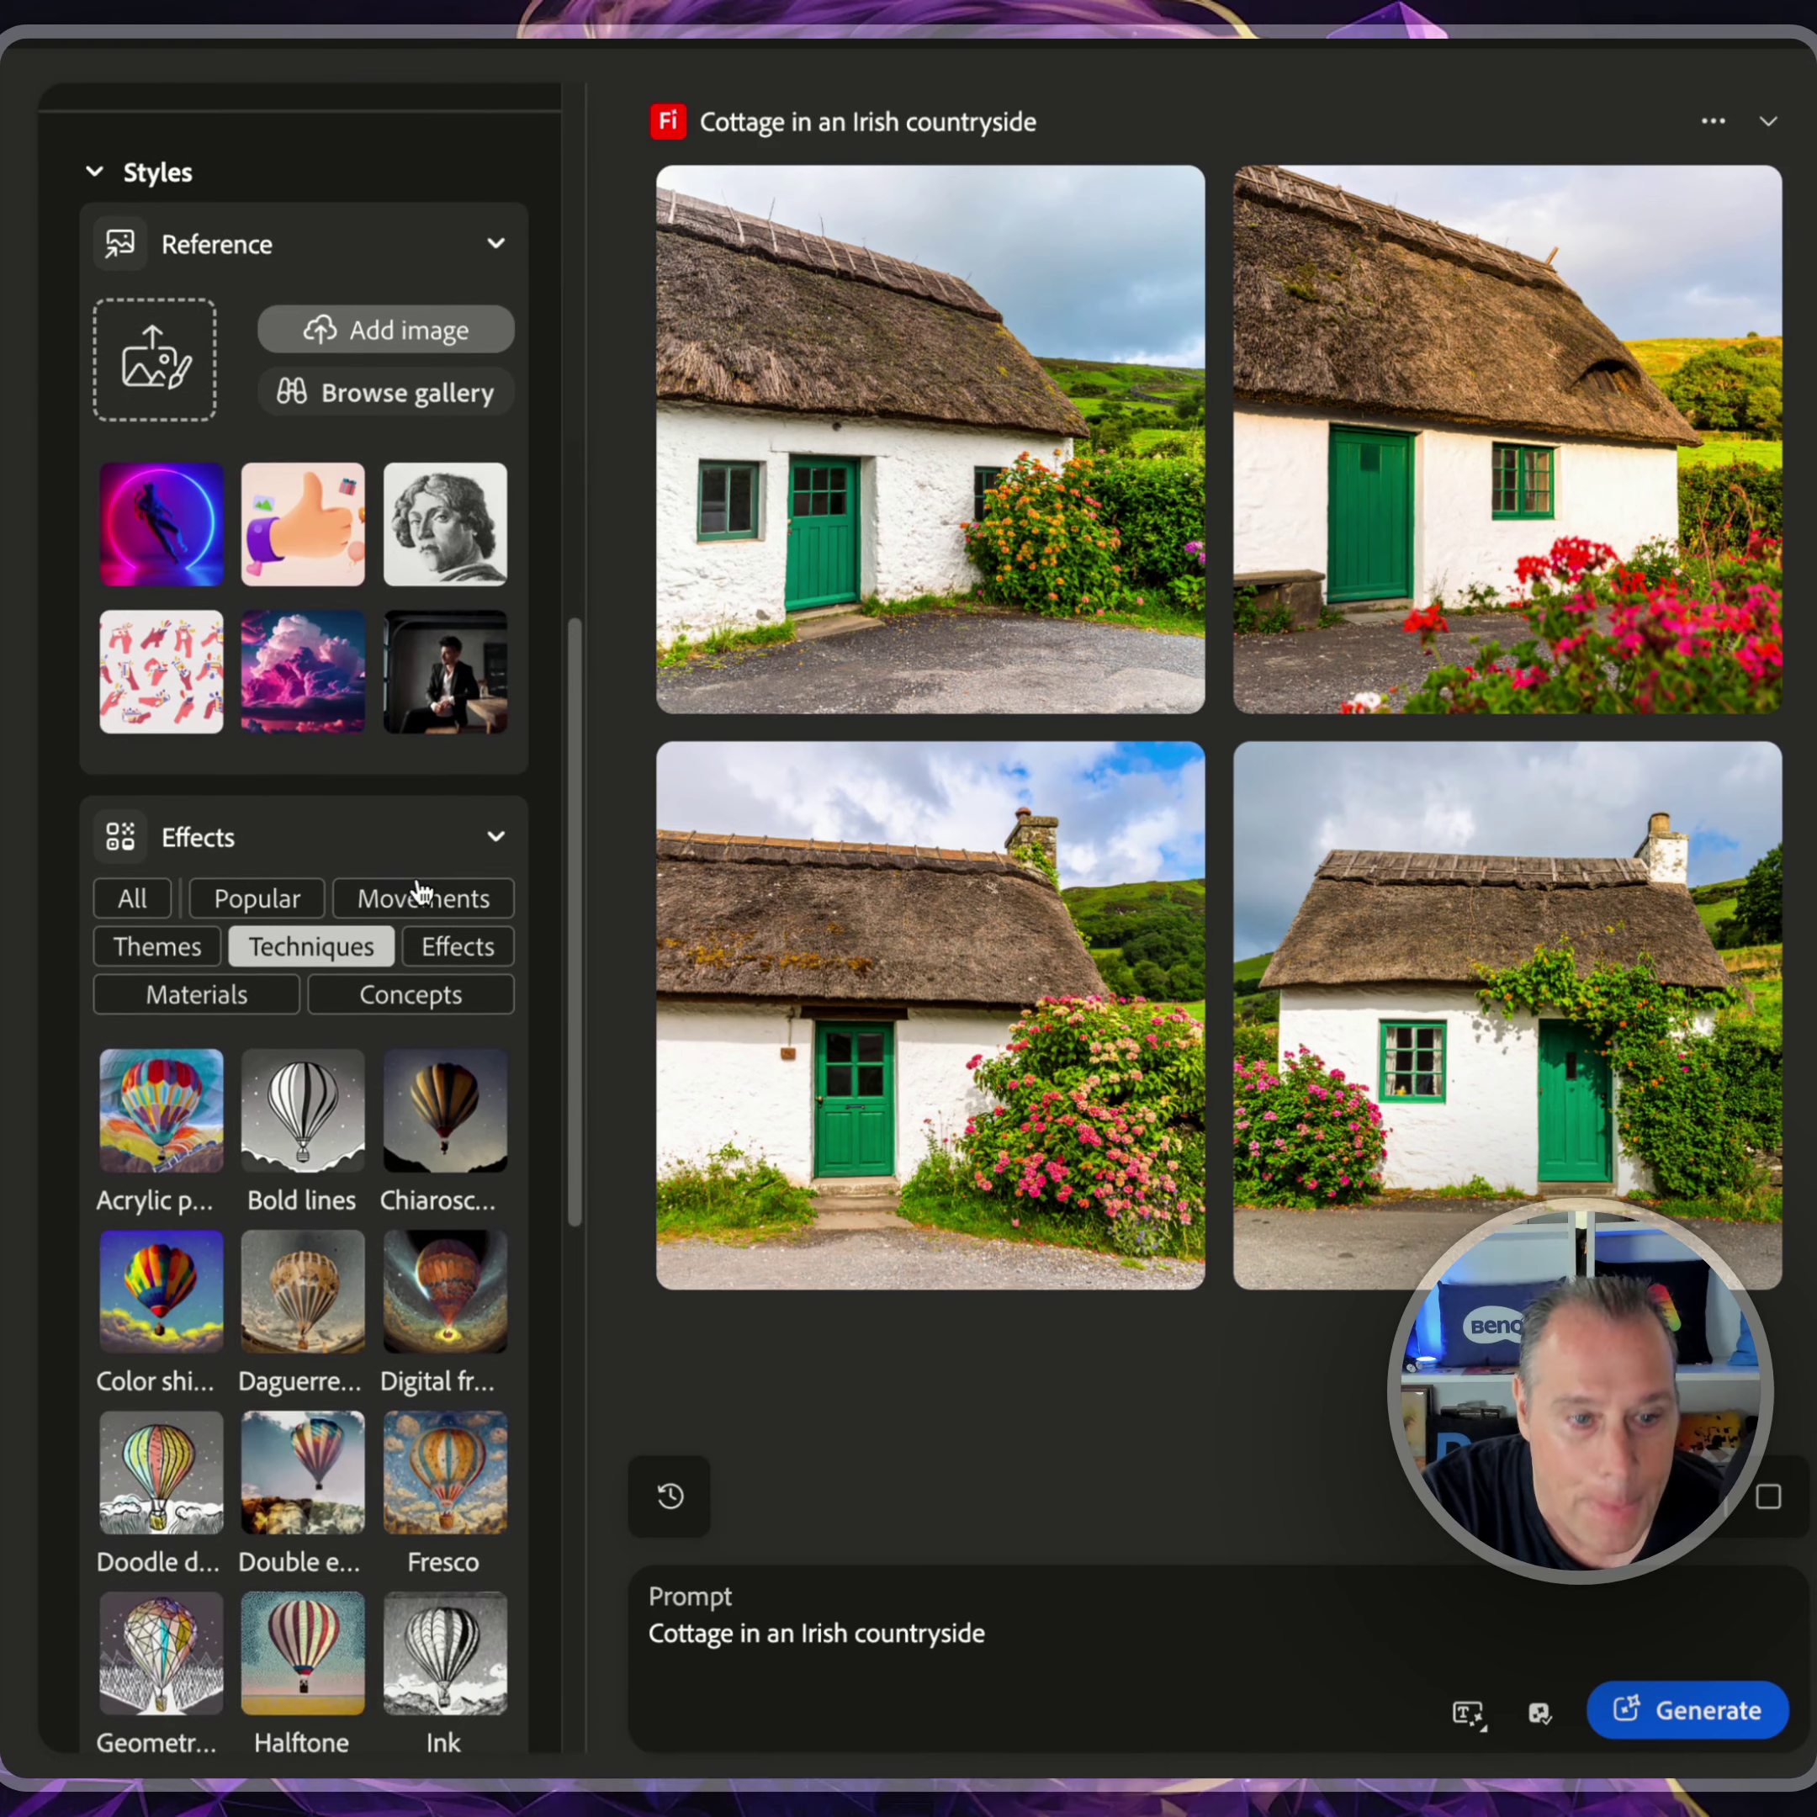
{"action": "left_click", "coordinate": [132, 831]}
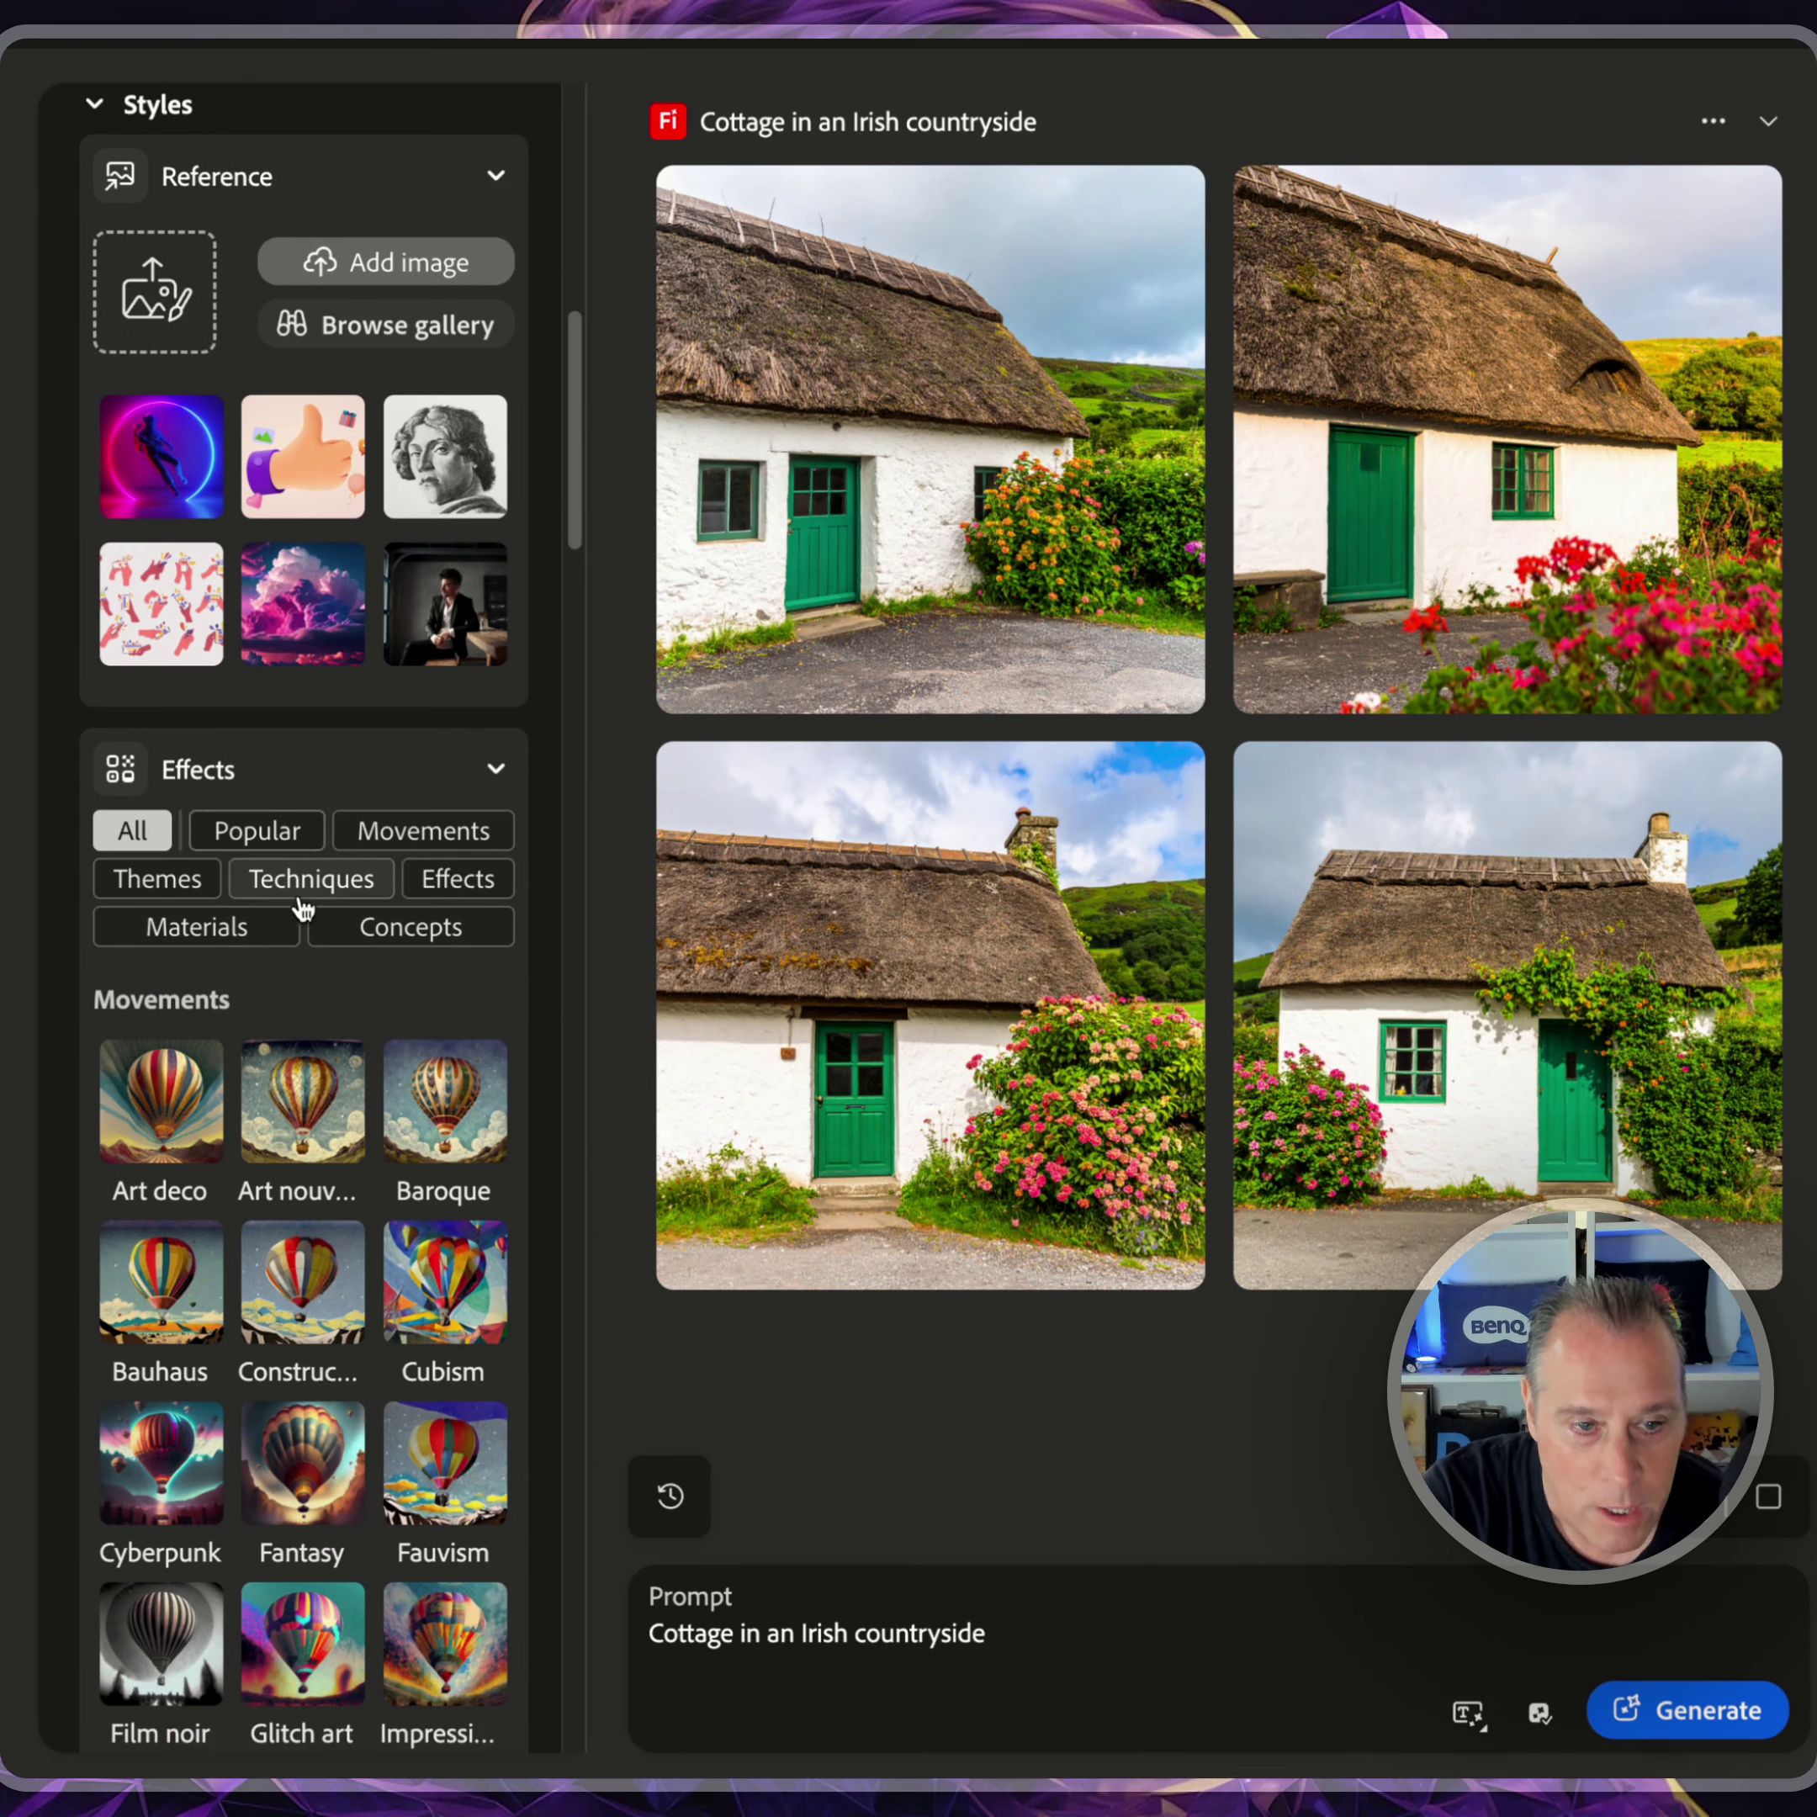
{"action": "scroll", "coordinate": [367, 953], "scroll_direction": "down", "scroll_amount": 3}
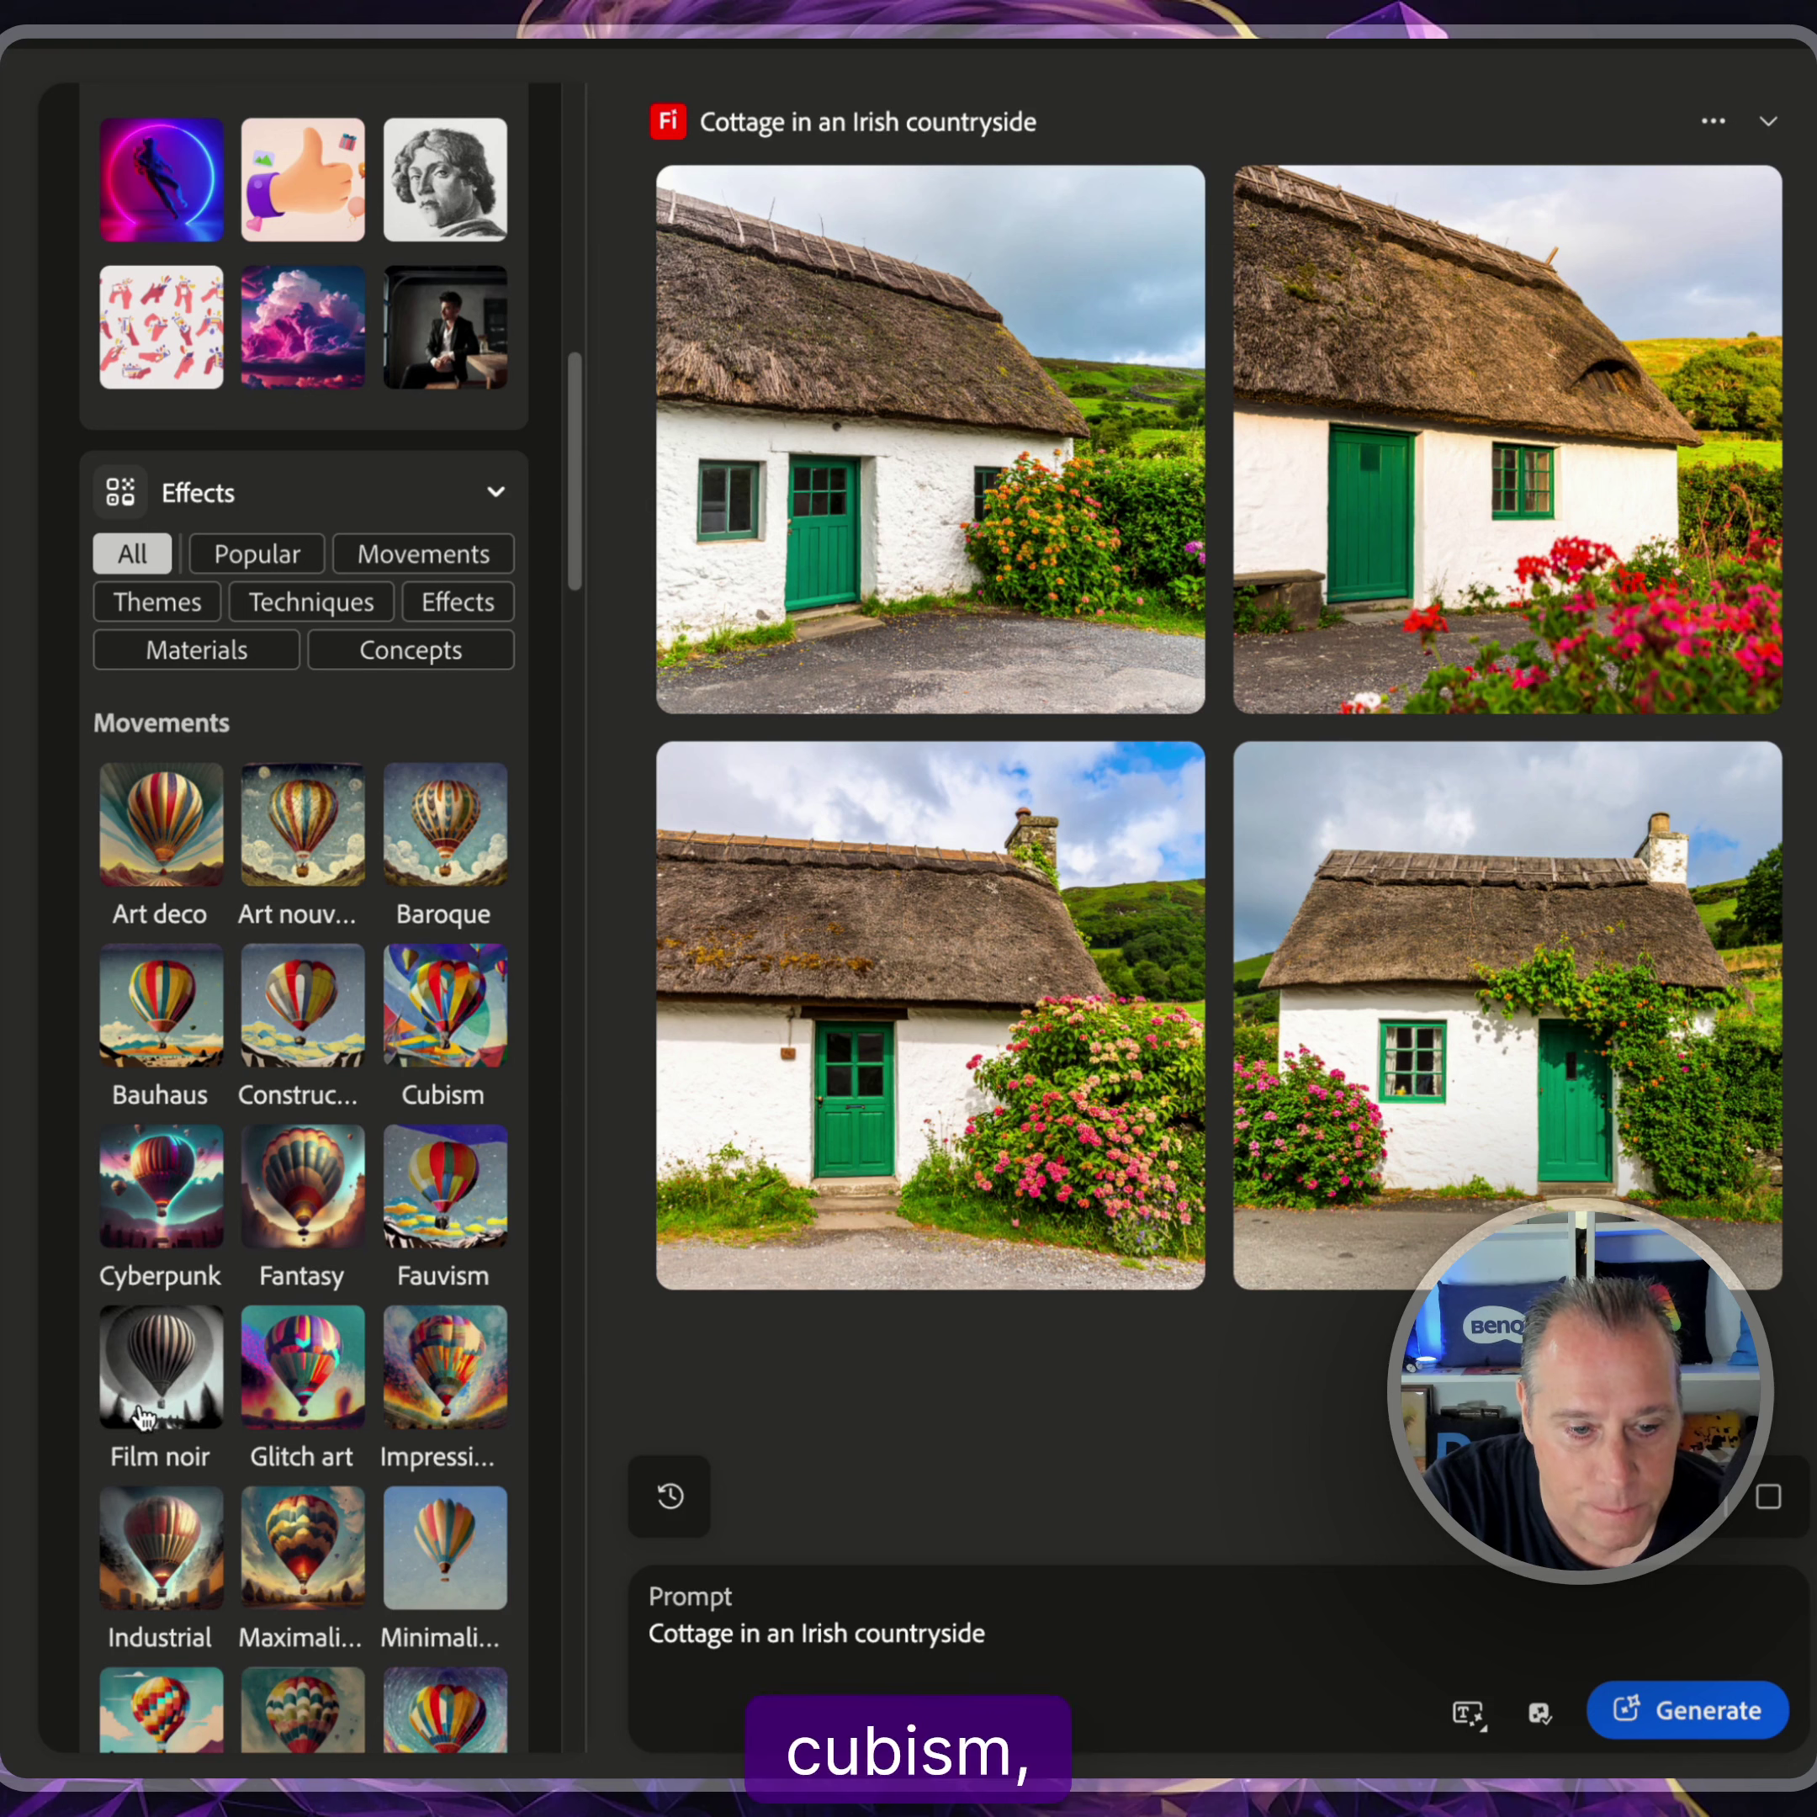
{"action": "scroll", "coordinate": [363, 1193], "scroll_direction": "down", "scroll_amount": 1}
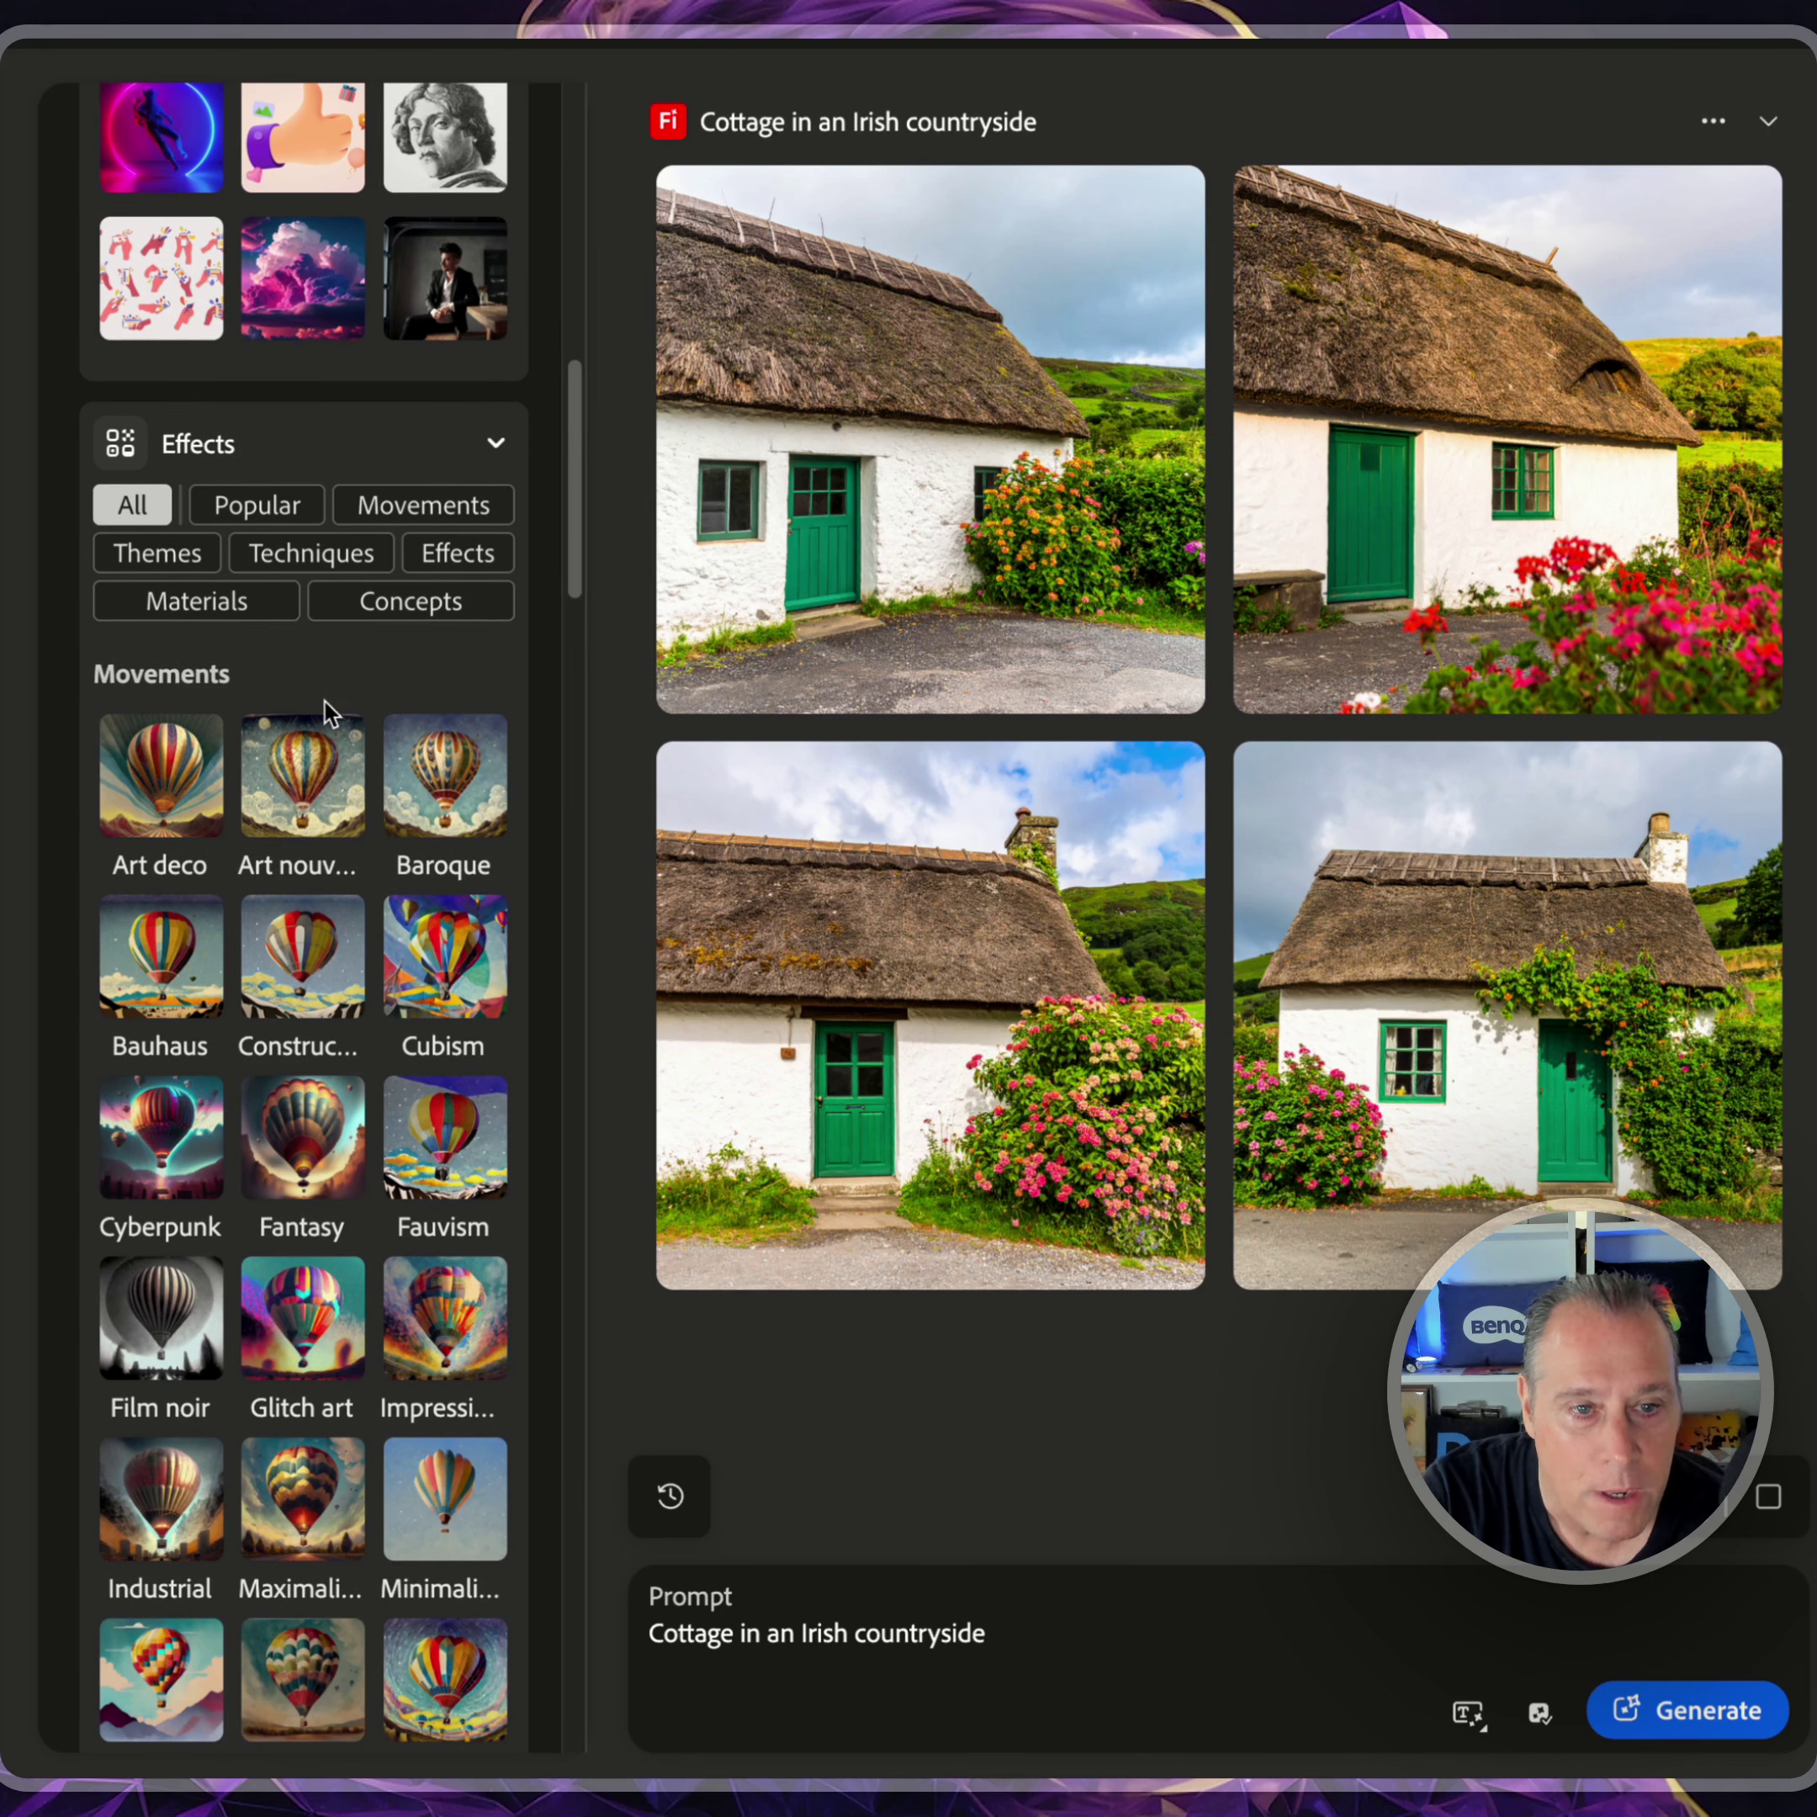
{"action": "left_click", "coordinate": [341, 561]}
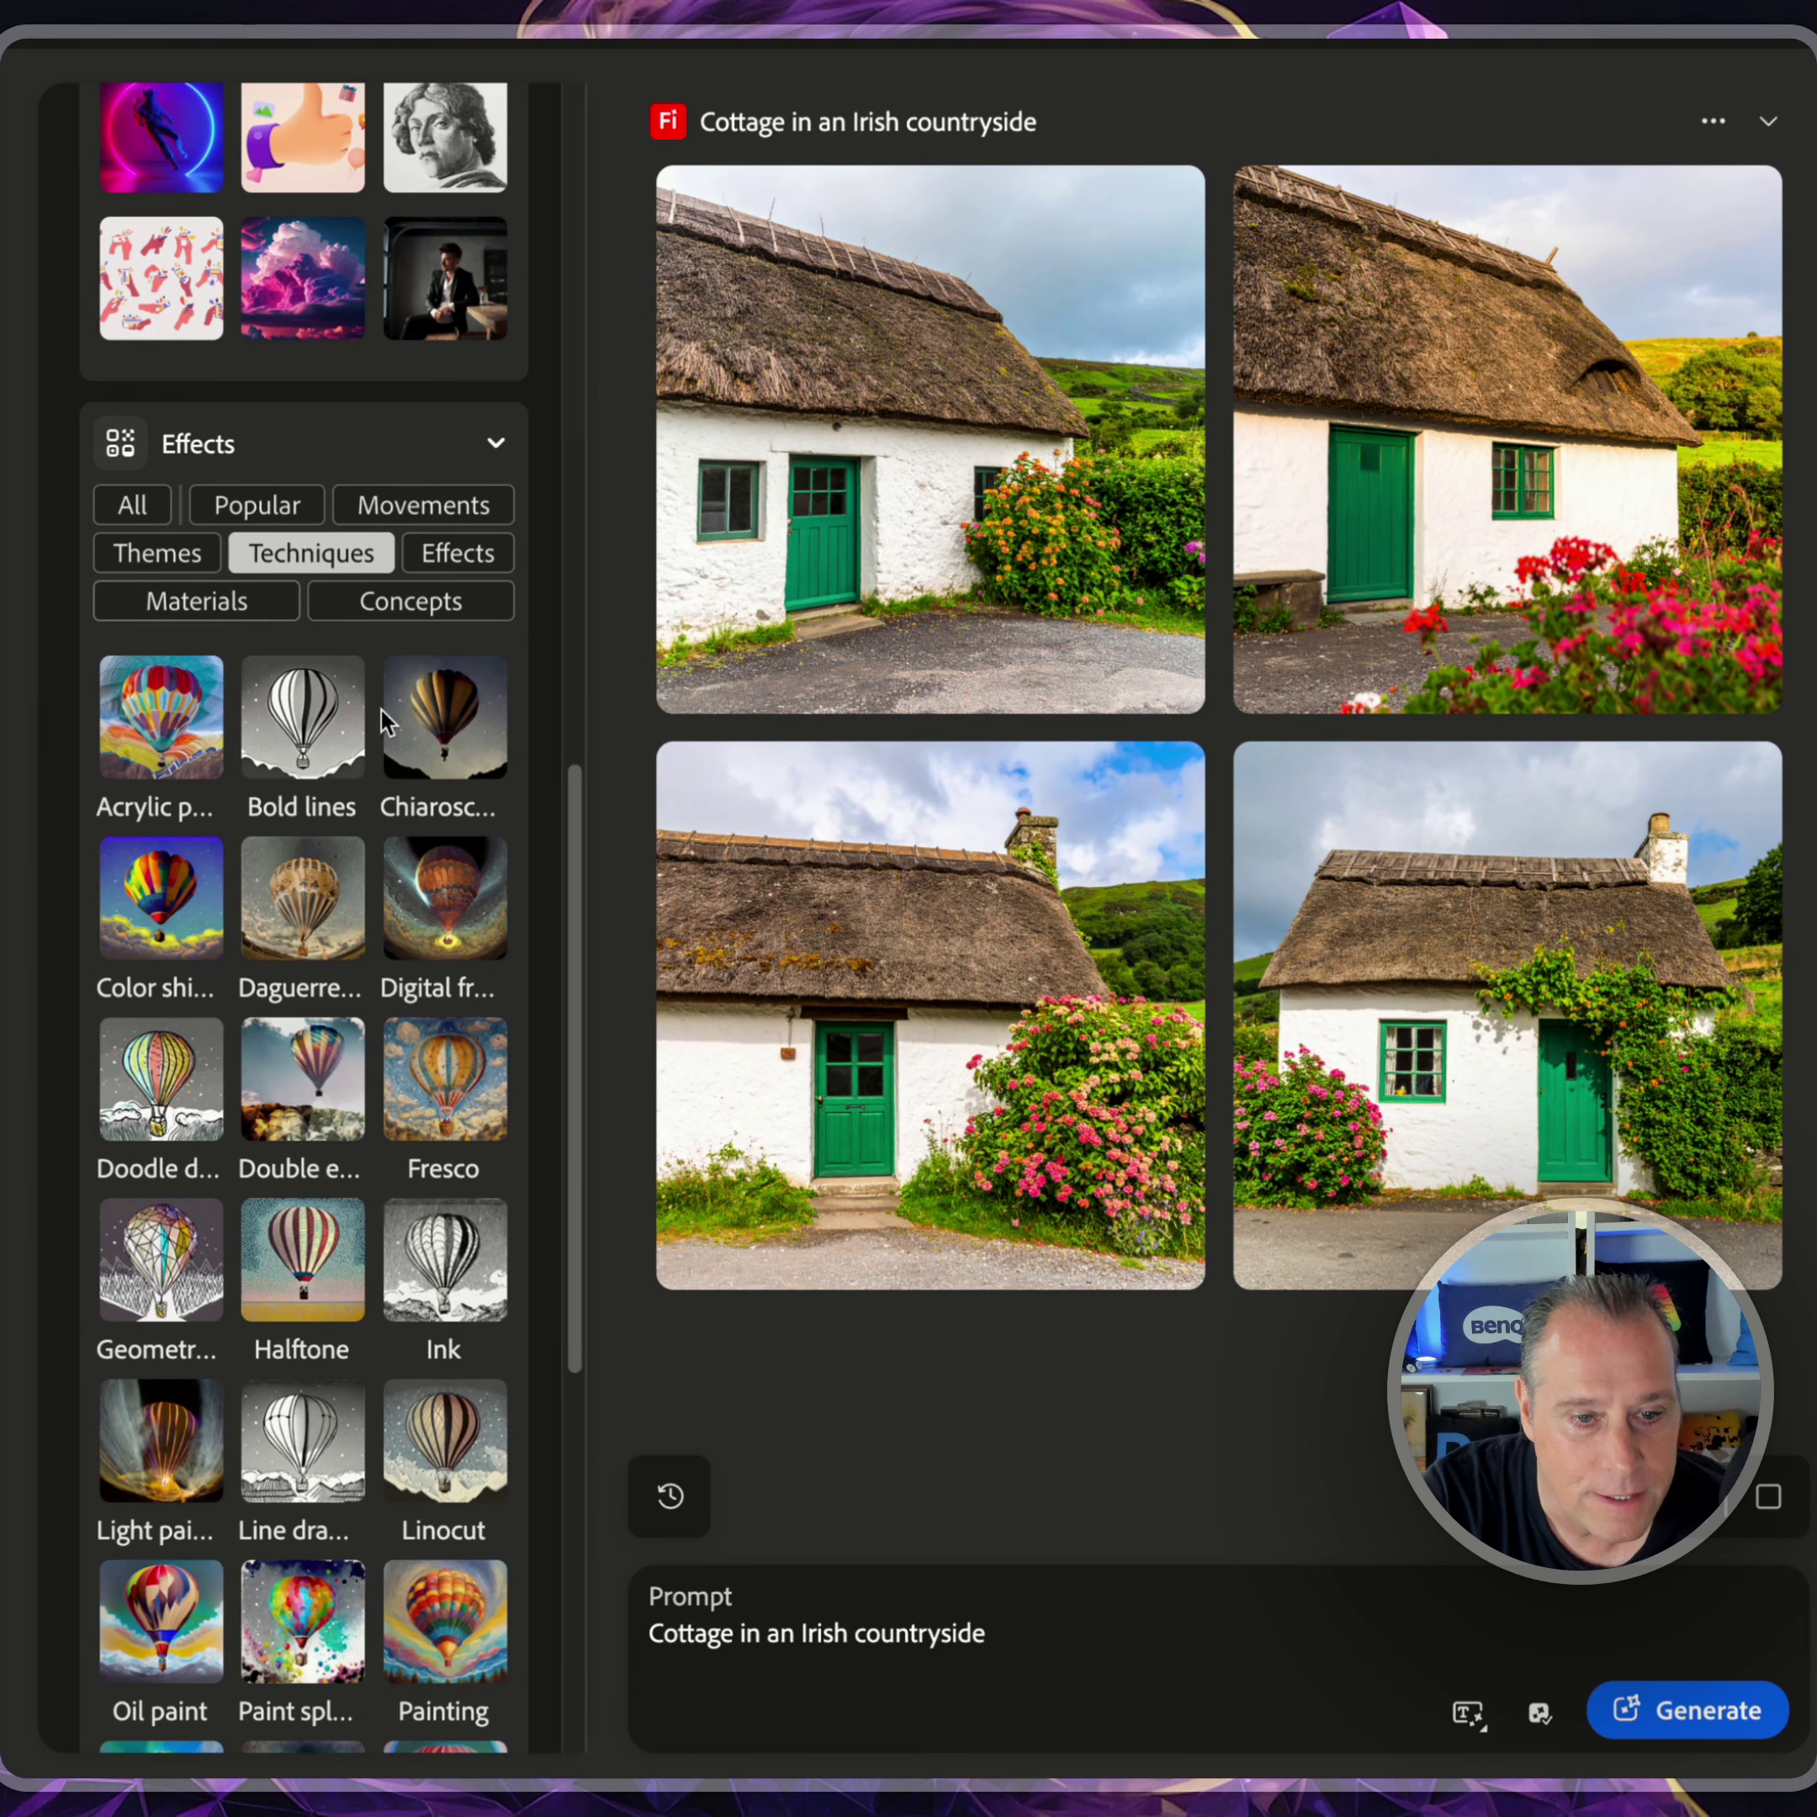
{"action": "scroll", "coordinate": [314, 1209], "scroll_direction": "down", "scroll_amount": 1}
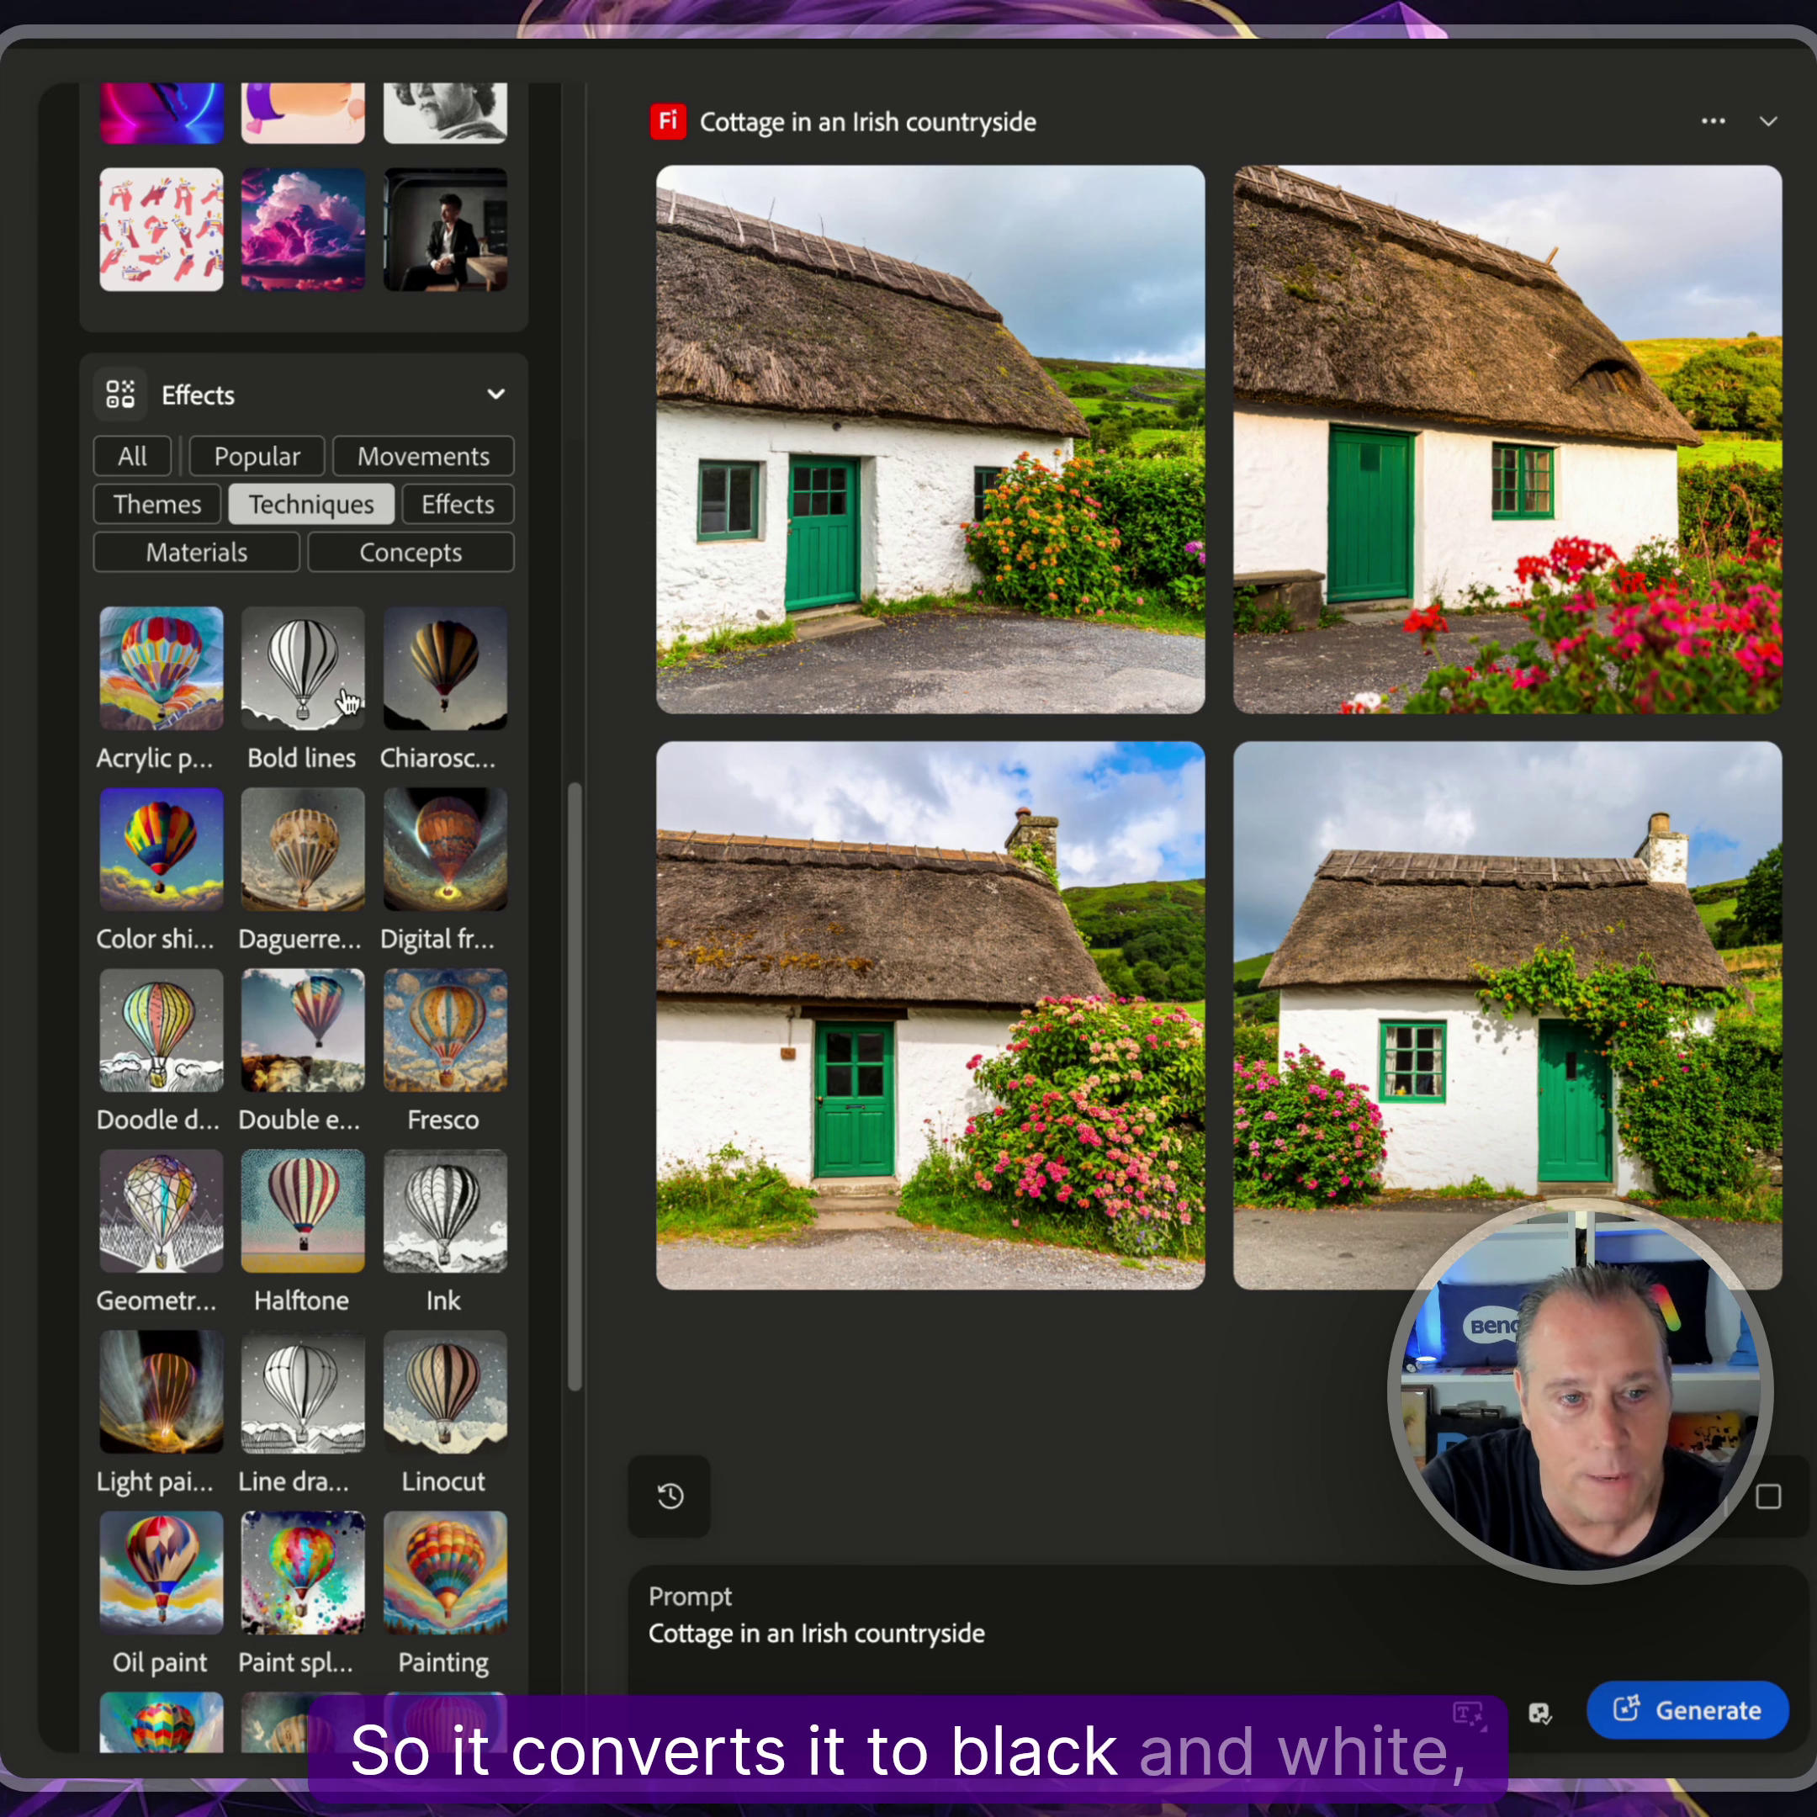
{"action": "left_click", "coordinate": [242, 562]}
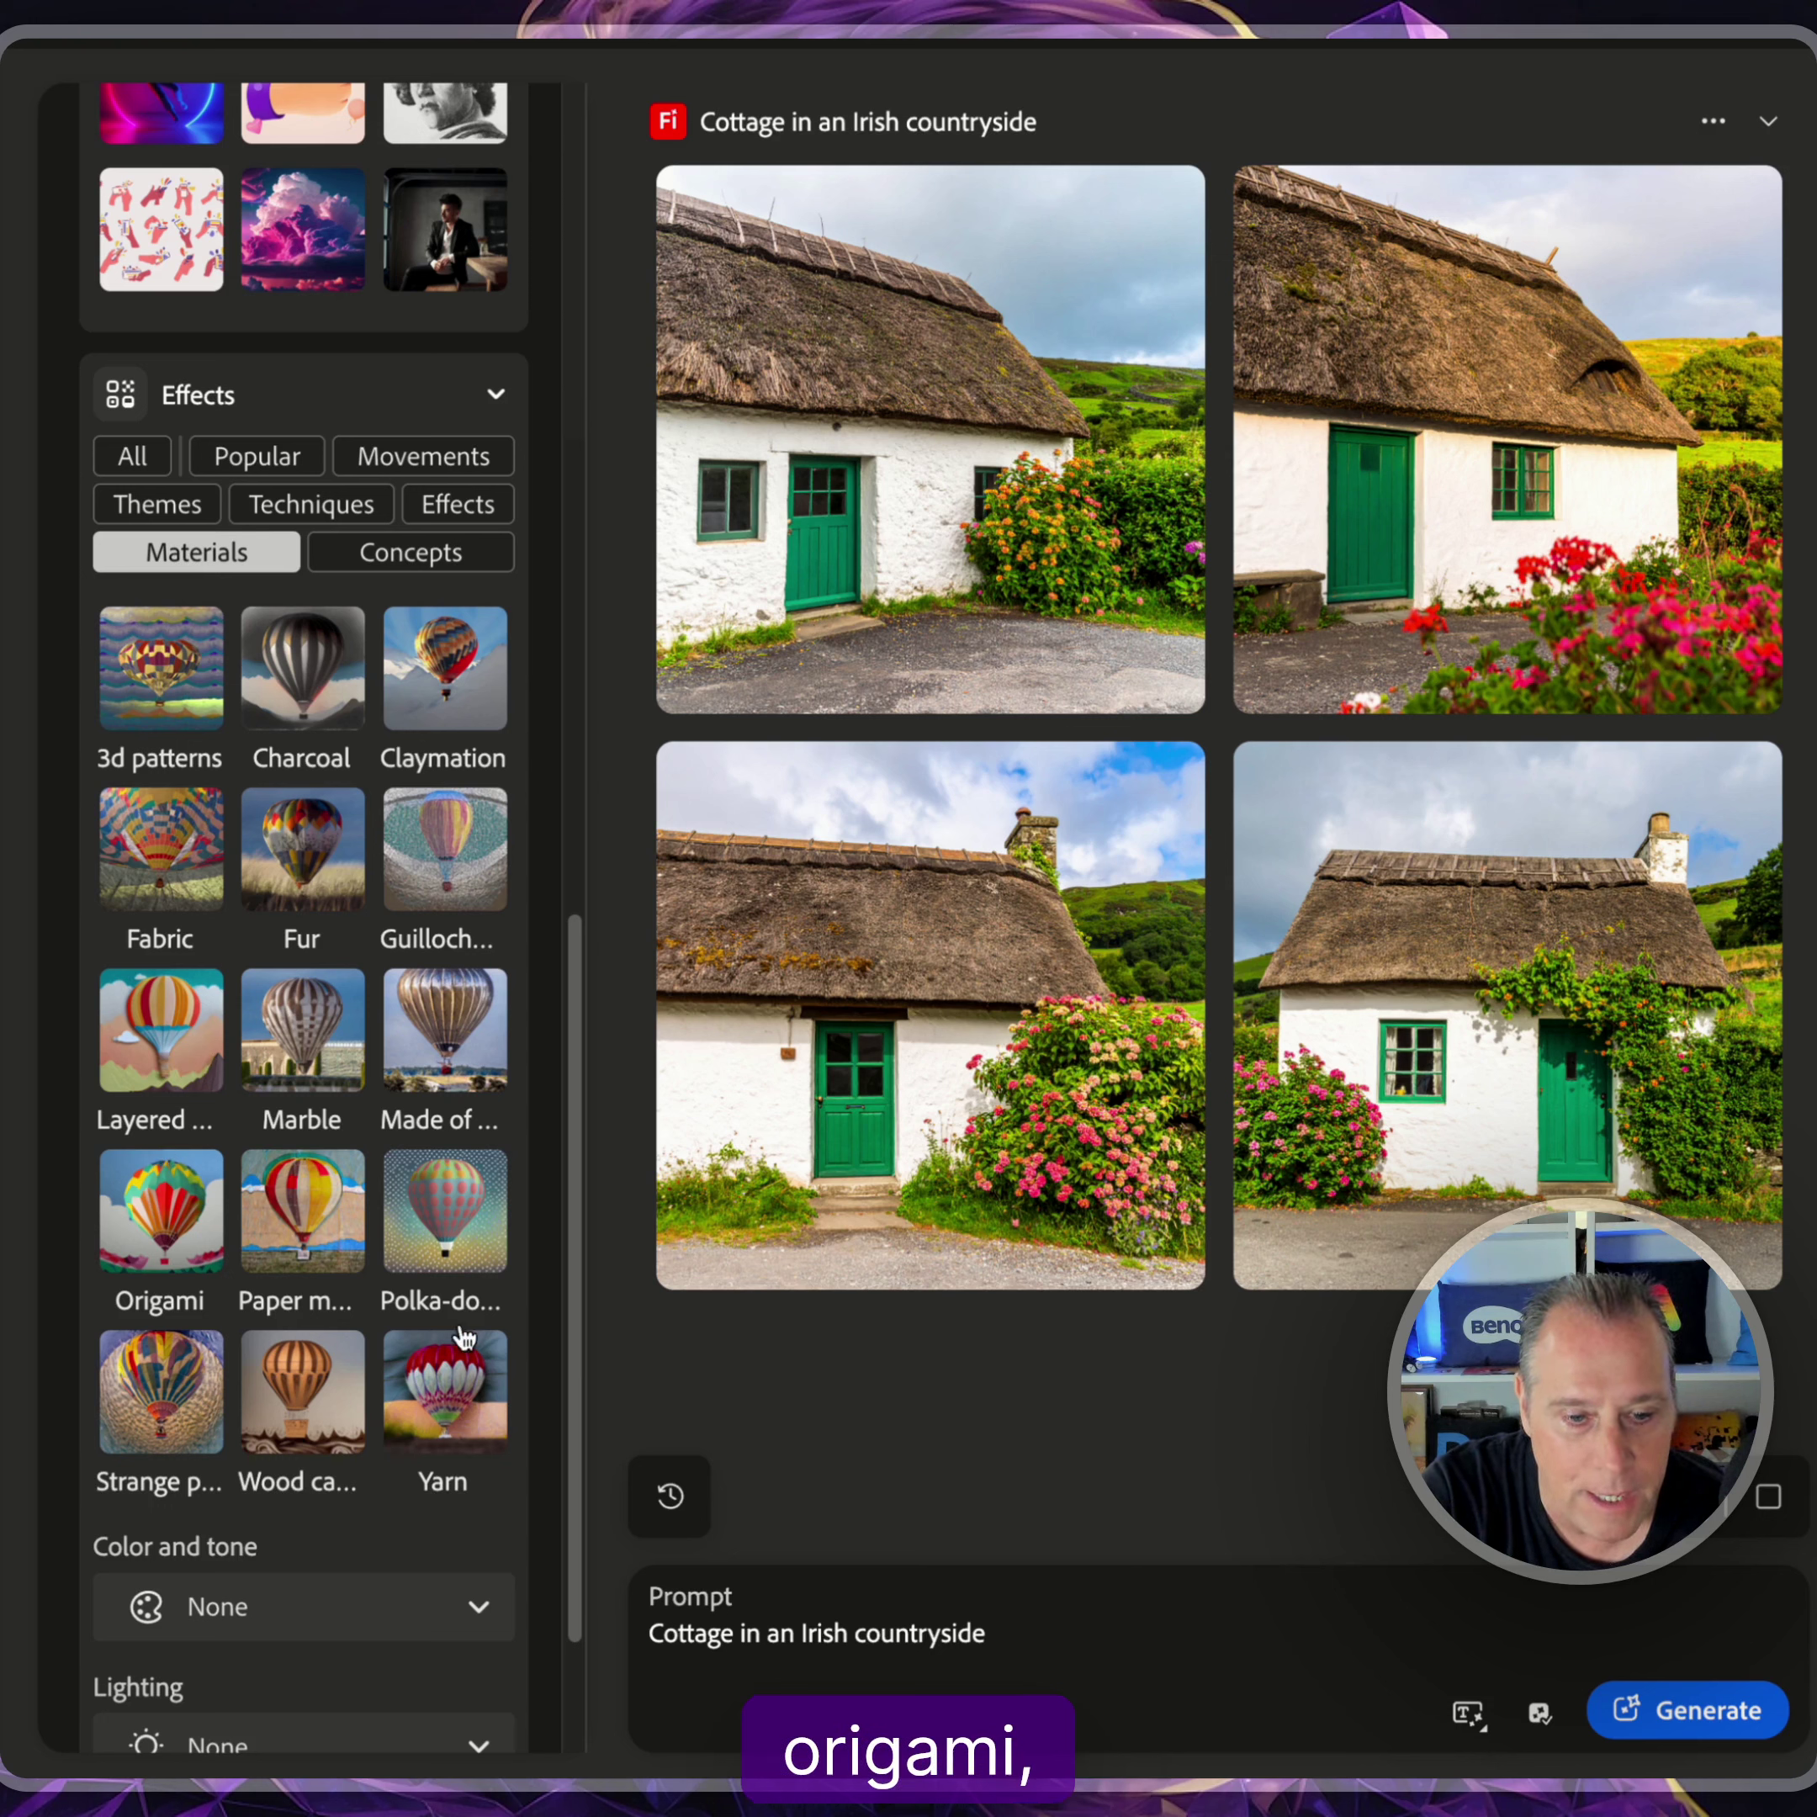
{"action": "left_click", "coordinate": [466, 561]}
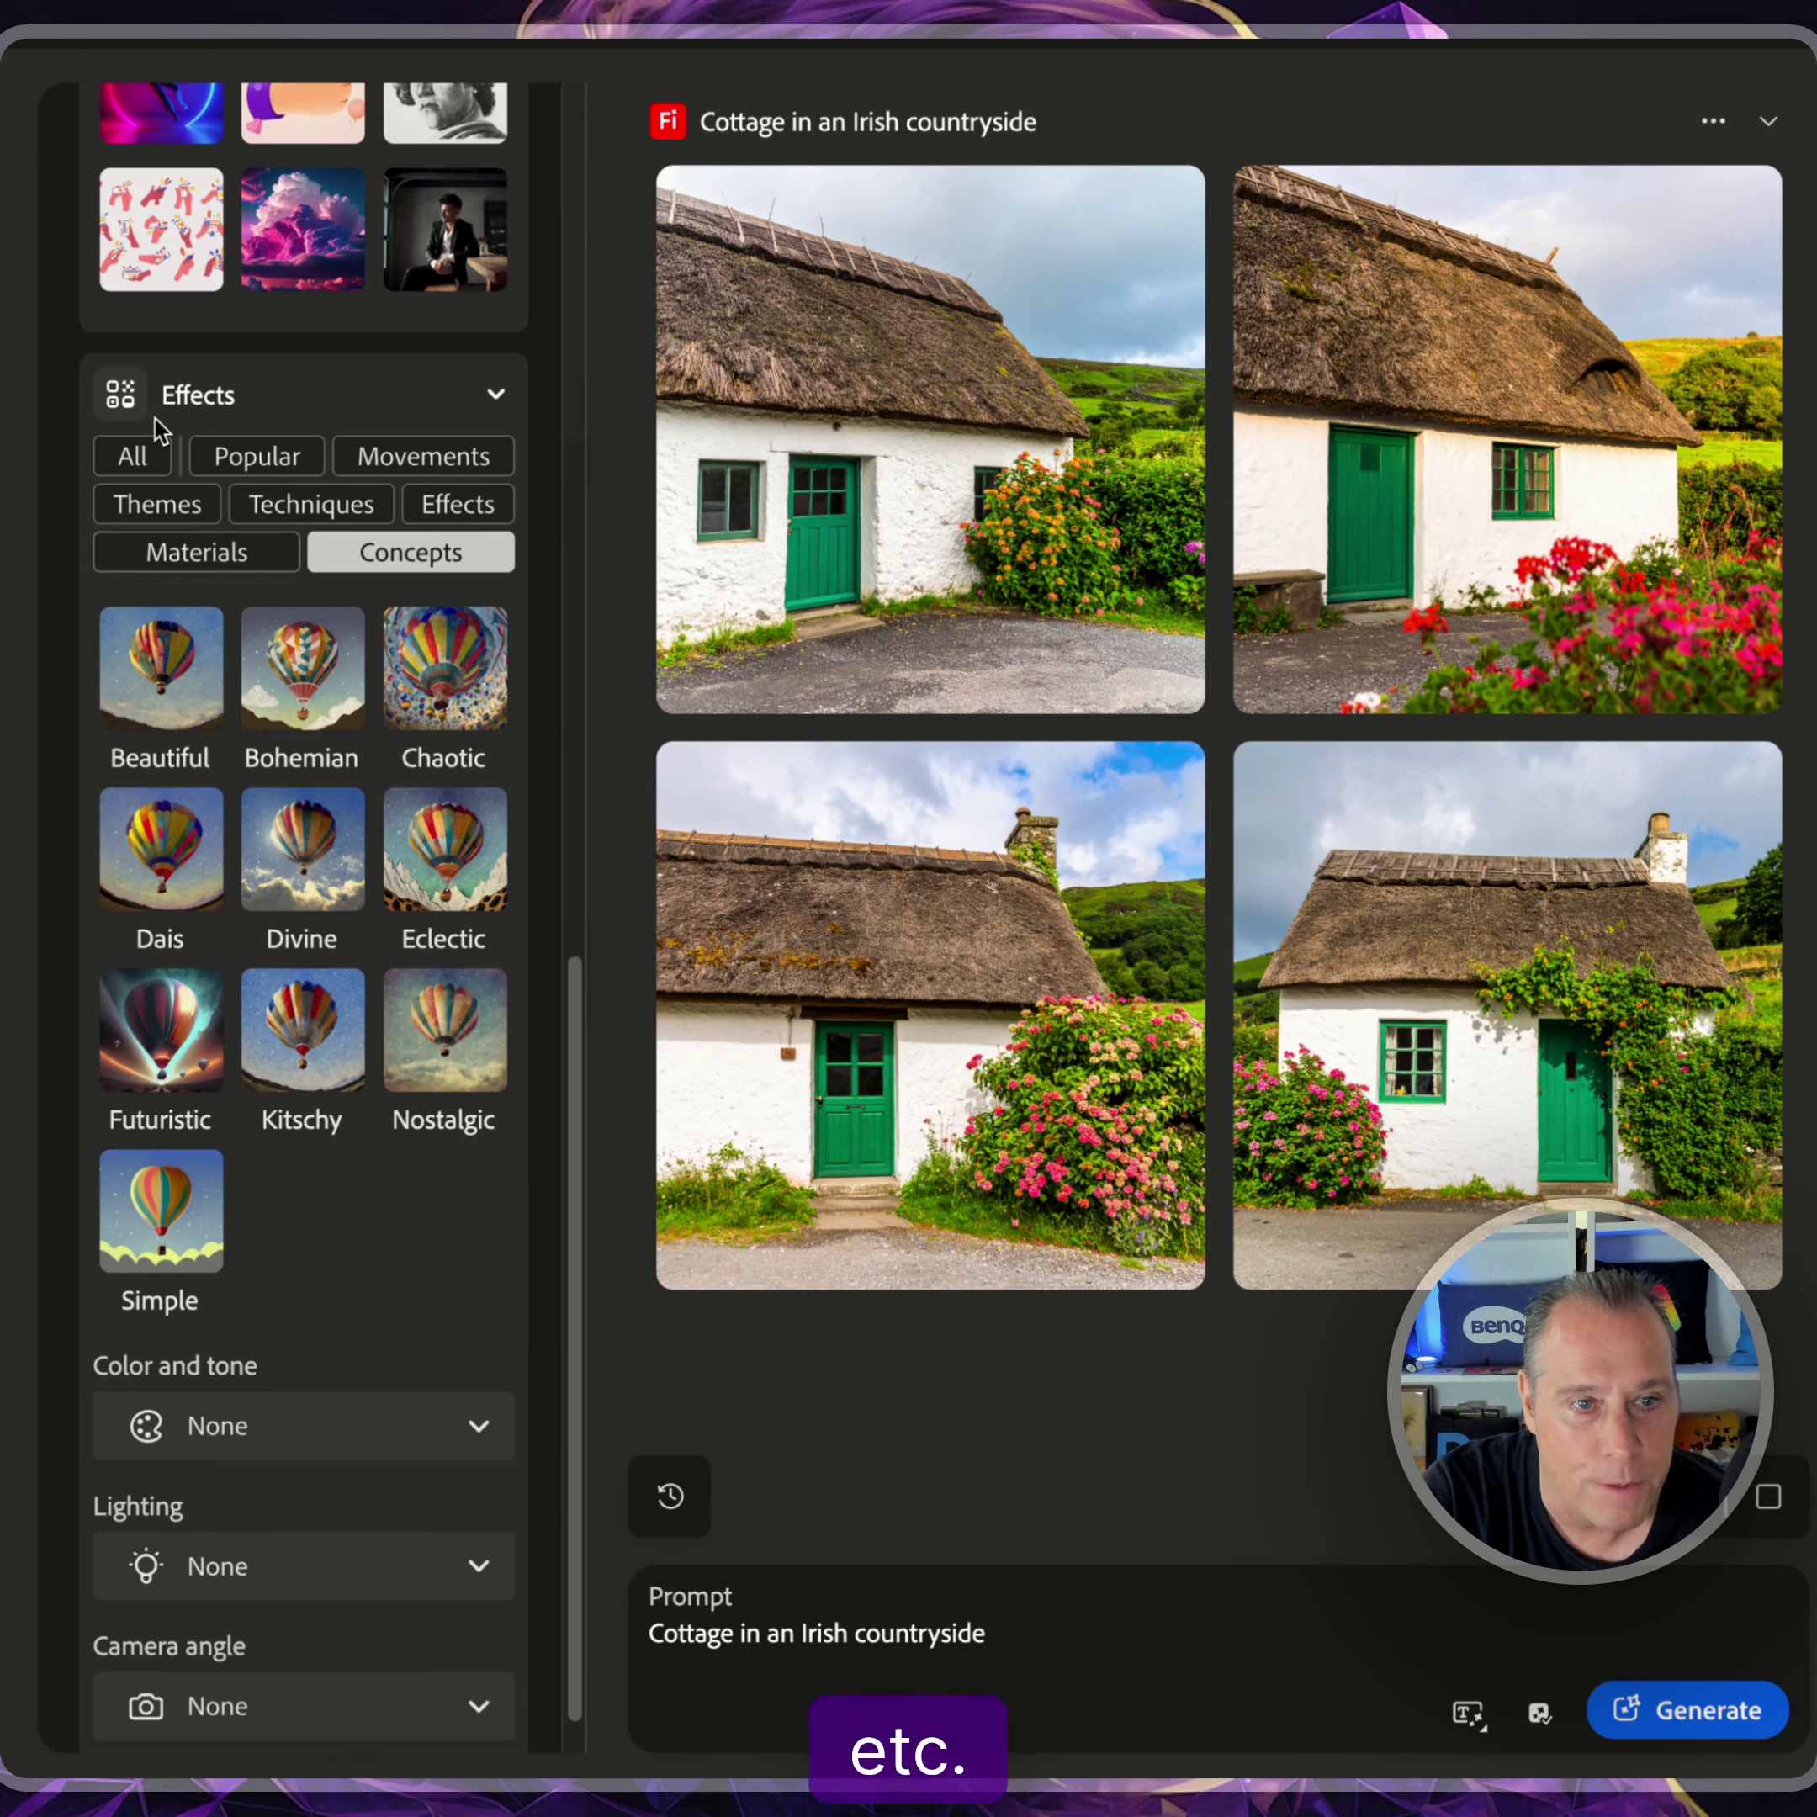
{"action": "left_click", "coordinate": [136, 458]}
{"action": "scroll", "coordinate": [303, 921], "scroll_direction": "down", "scroll_amount": 15}
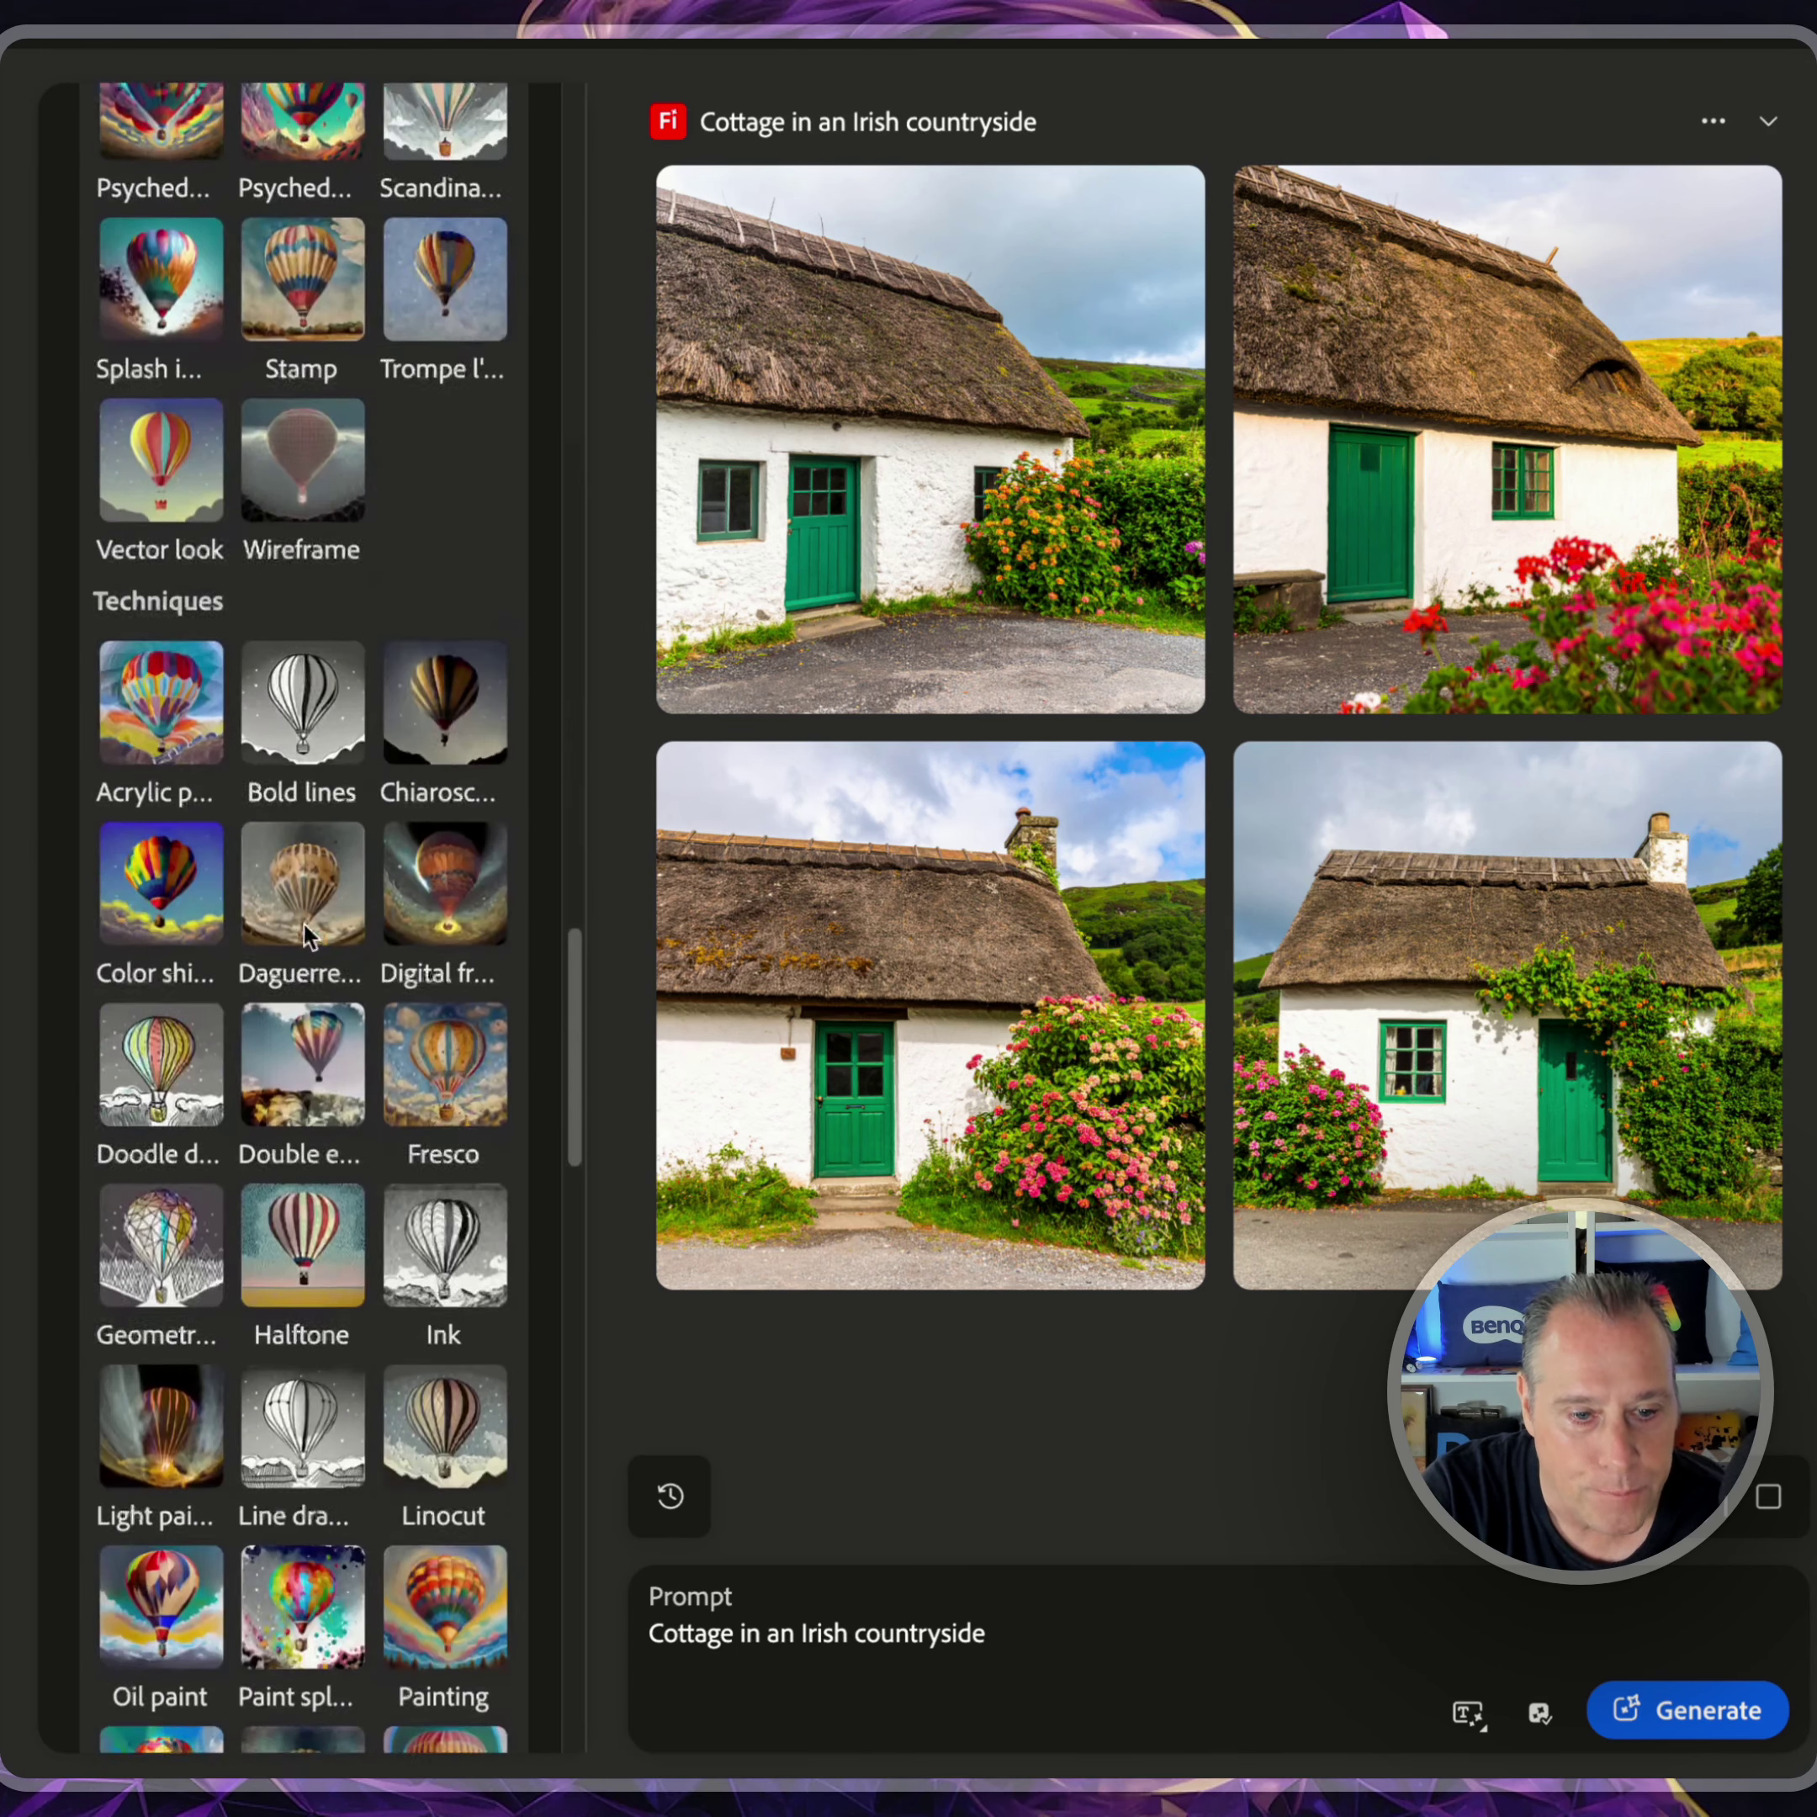
{"action": "scroll", "coordinate": [303, 950], "scroll_direction": "down", "scroll_amount": 10}
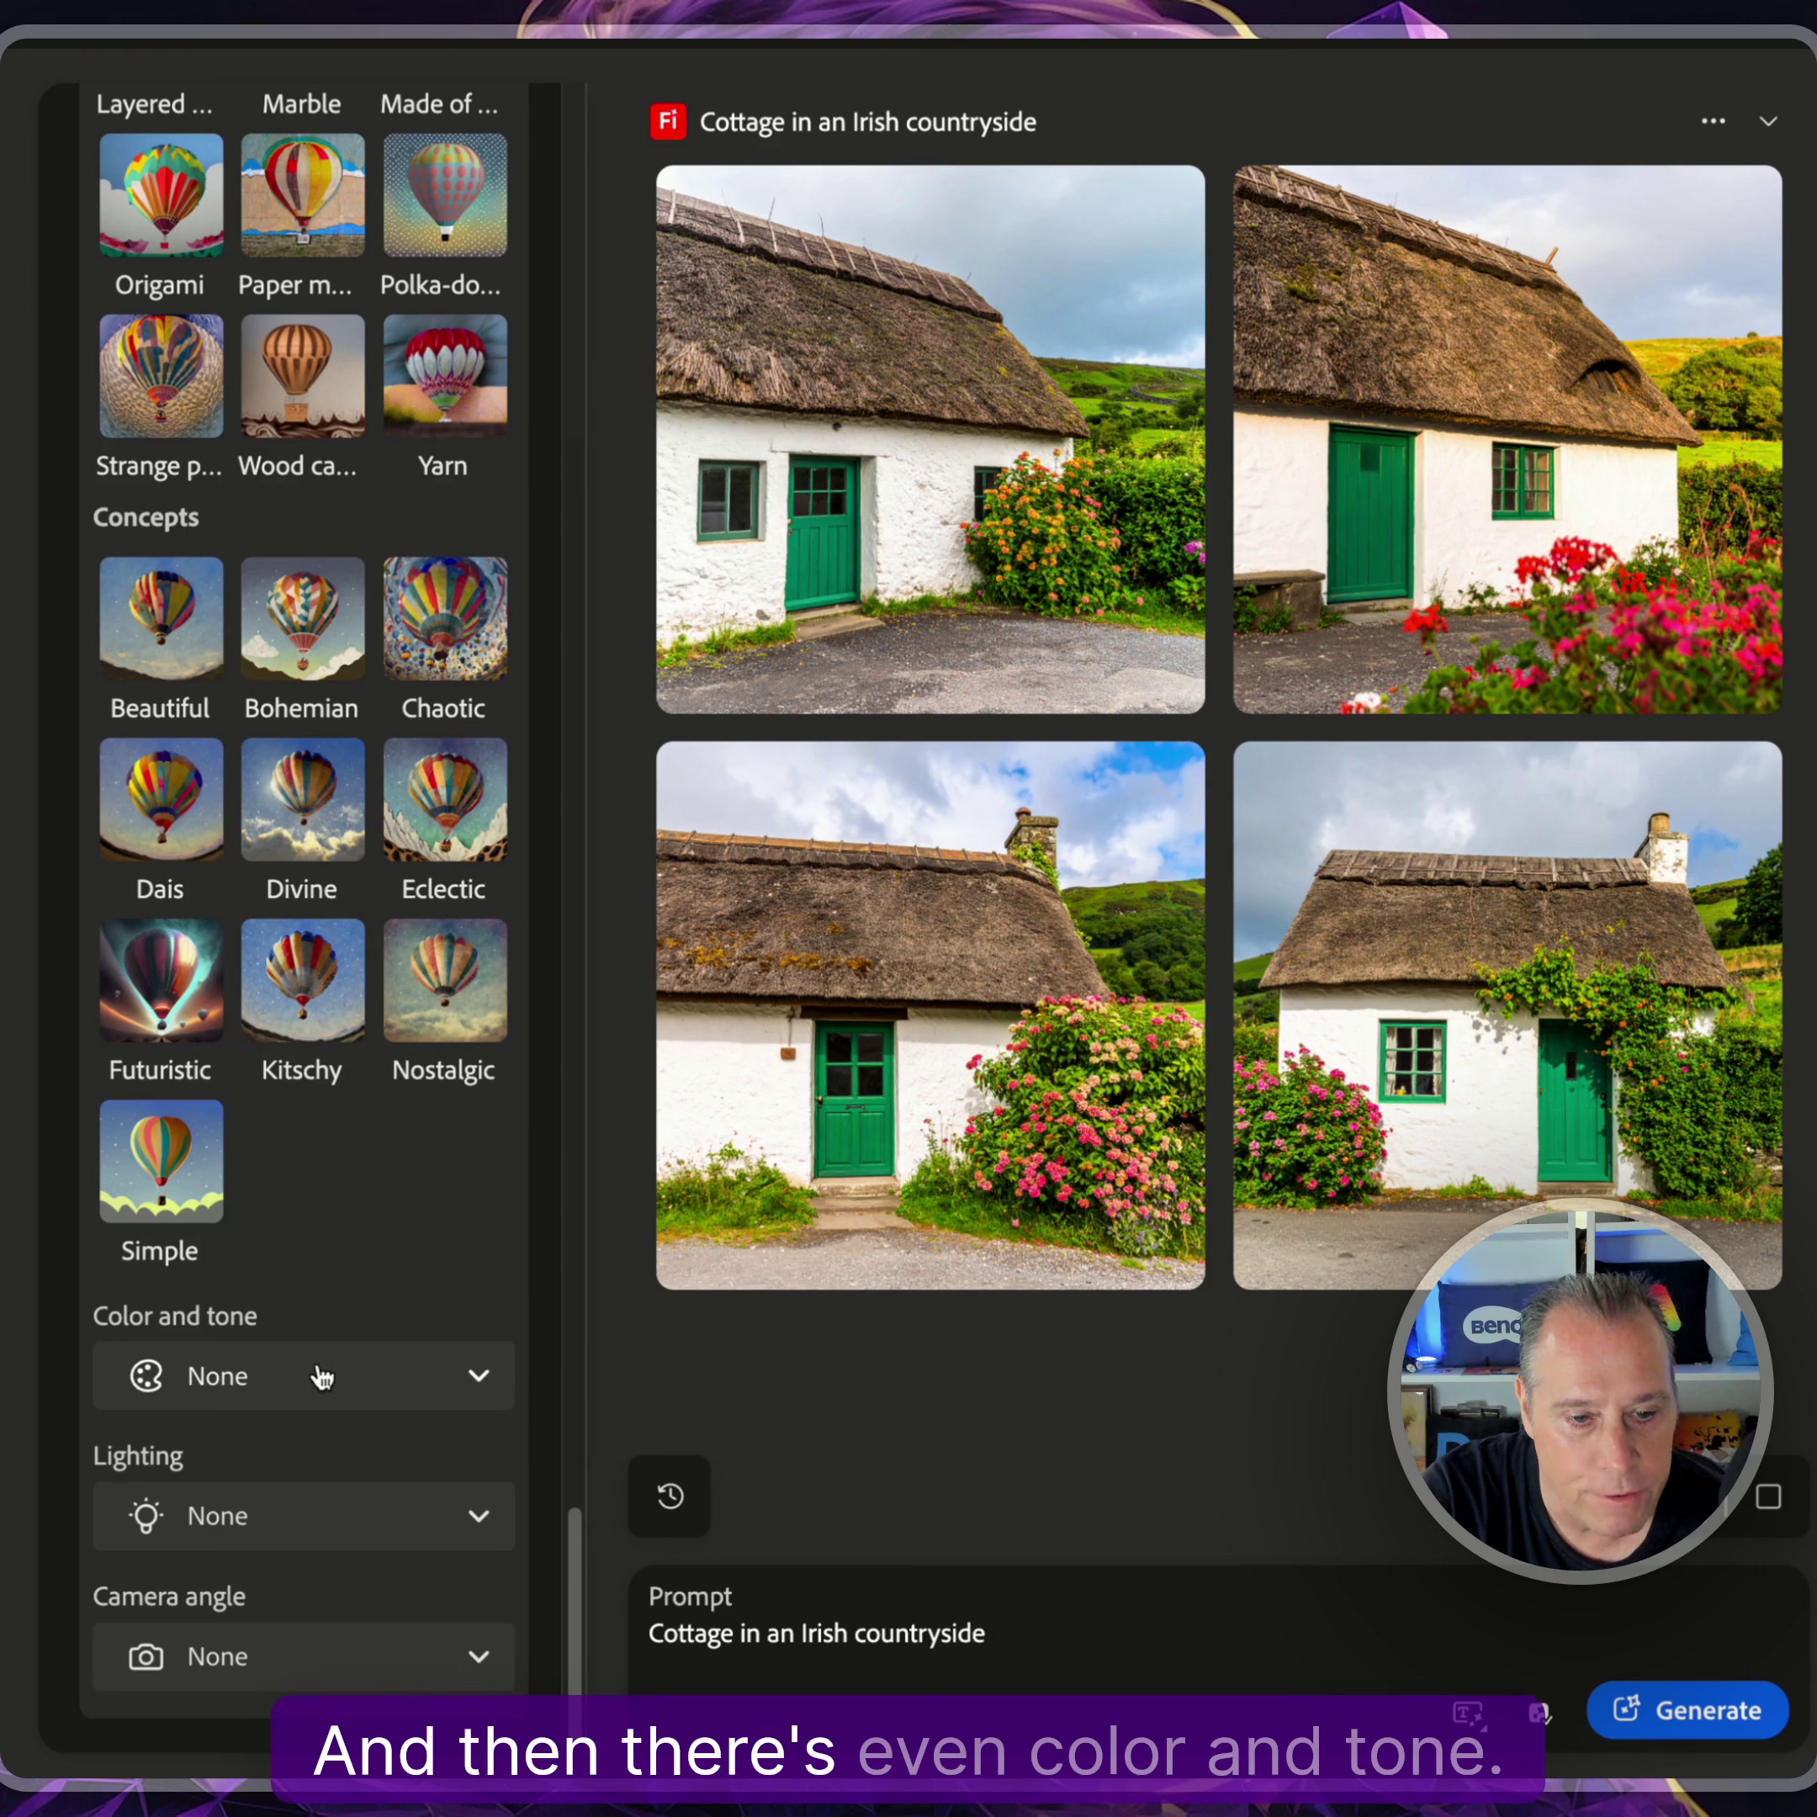
Review the available options for color and tone, lighting and camera angle without changing any of them.
{"action": "left_click", "coordinate": [339, 1376]}
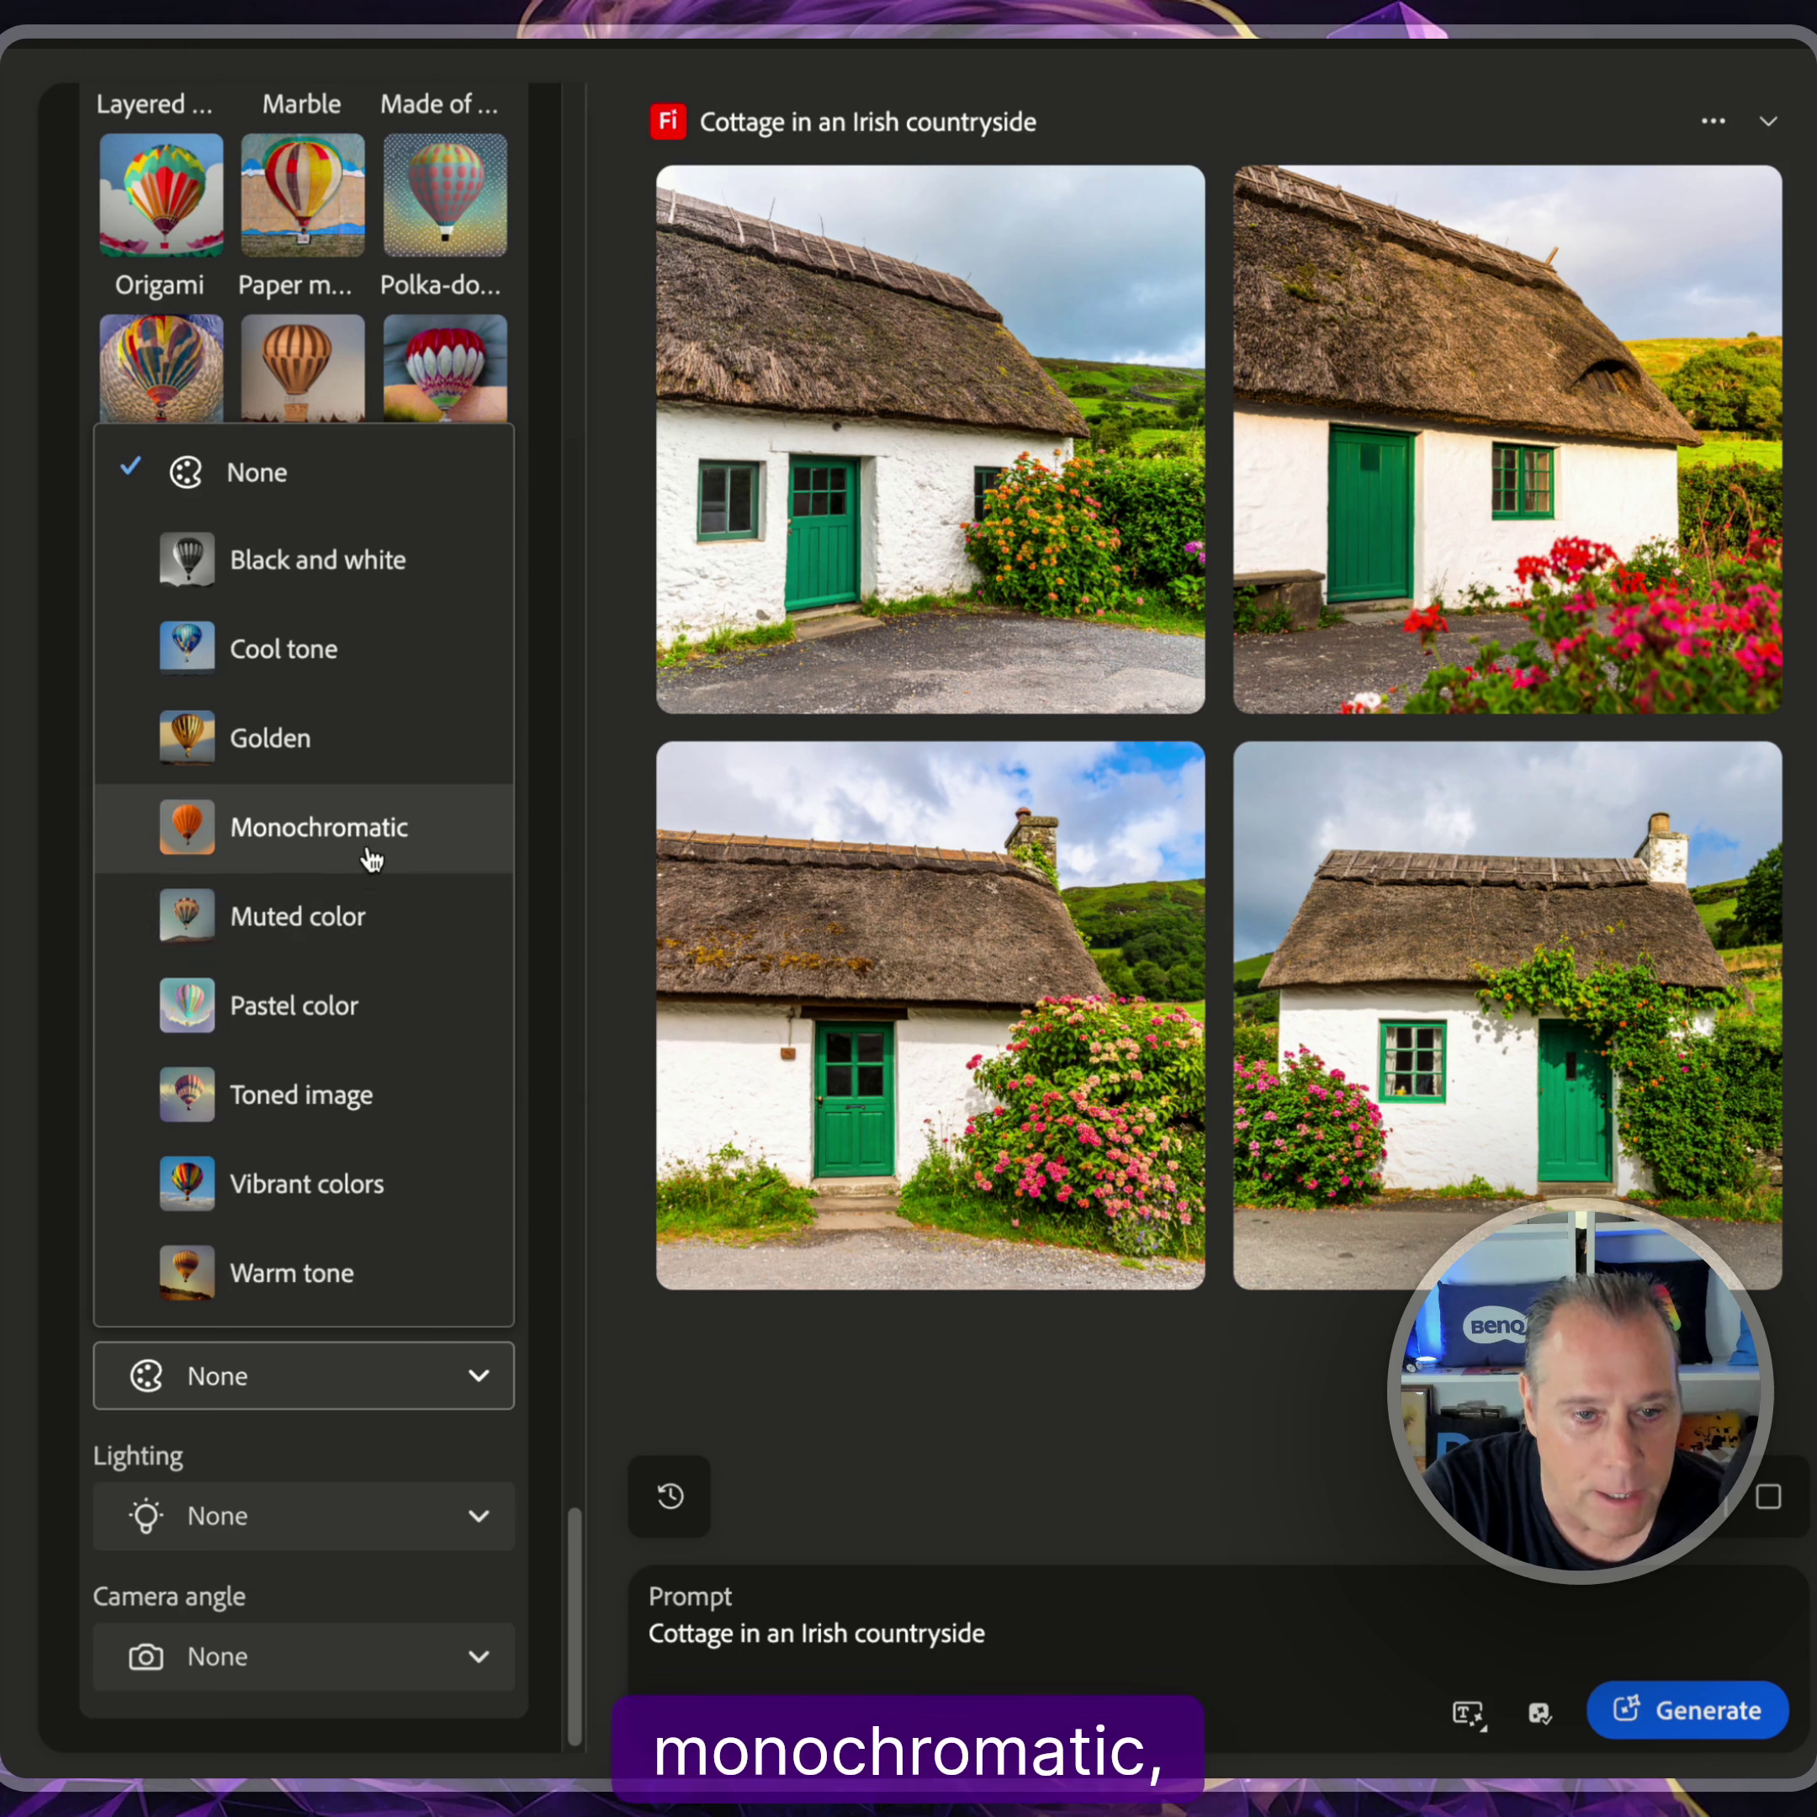
{"action": "left_click", "coordinate": [304, 1382]}
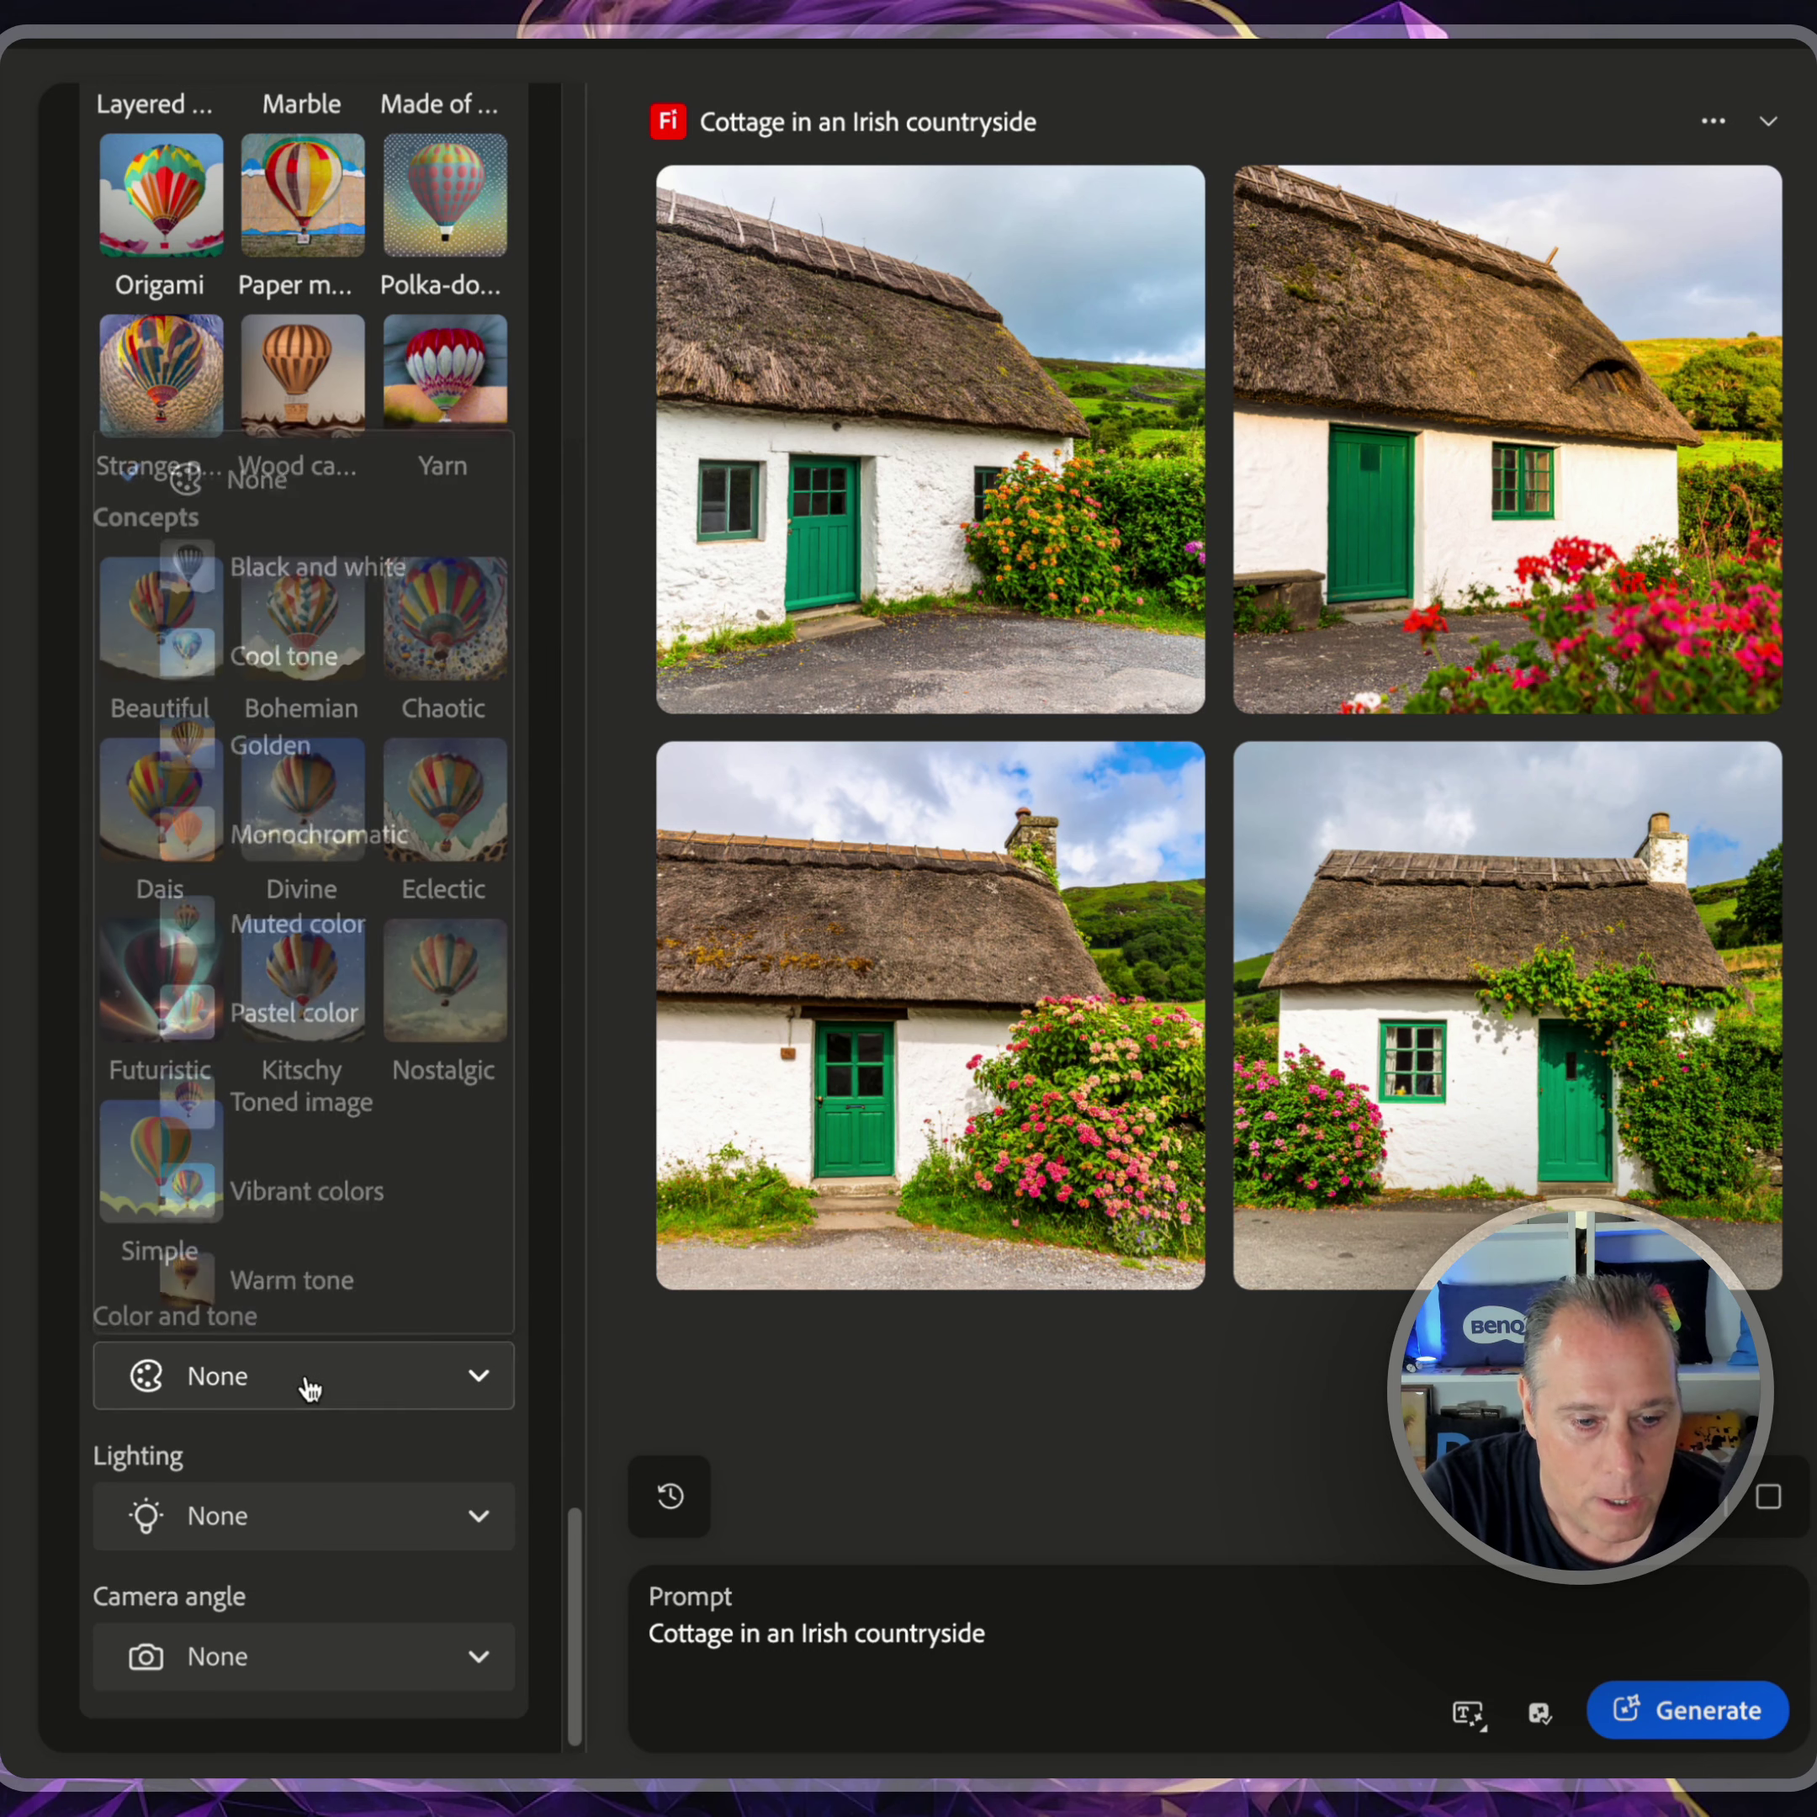
{"action": "left_click", "coordinate": [339, 1545]}
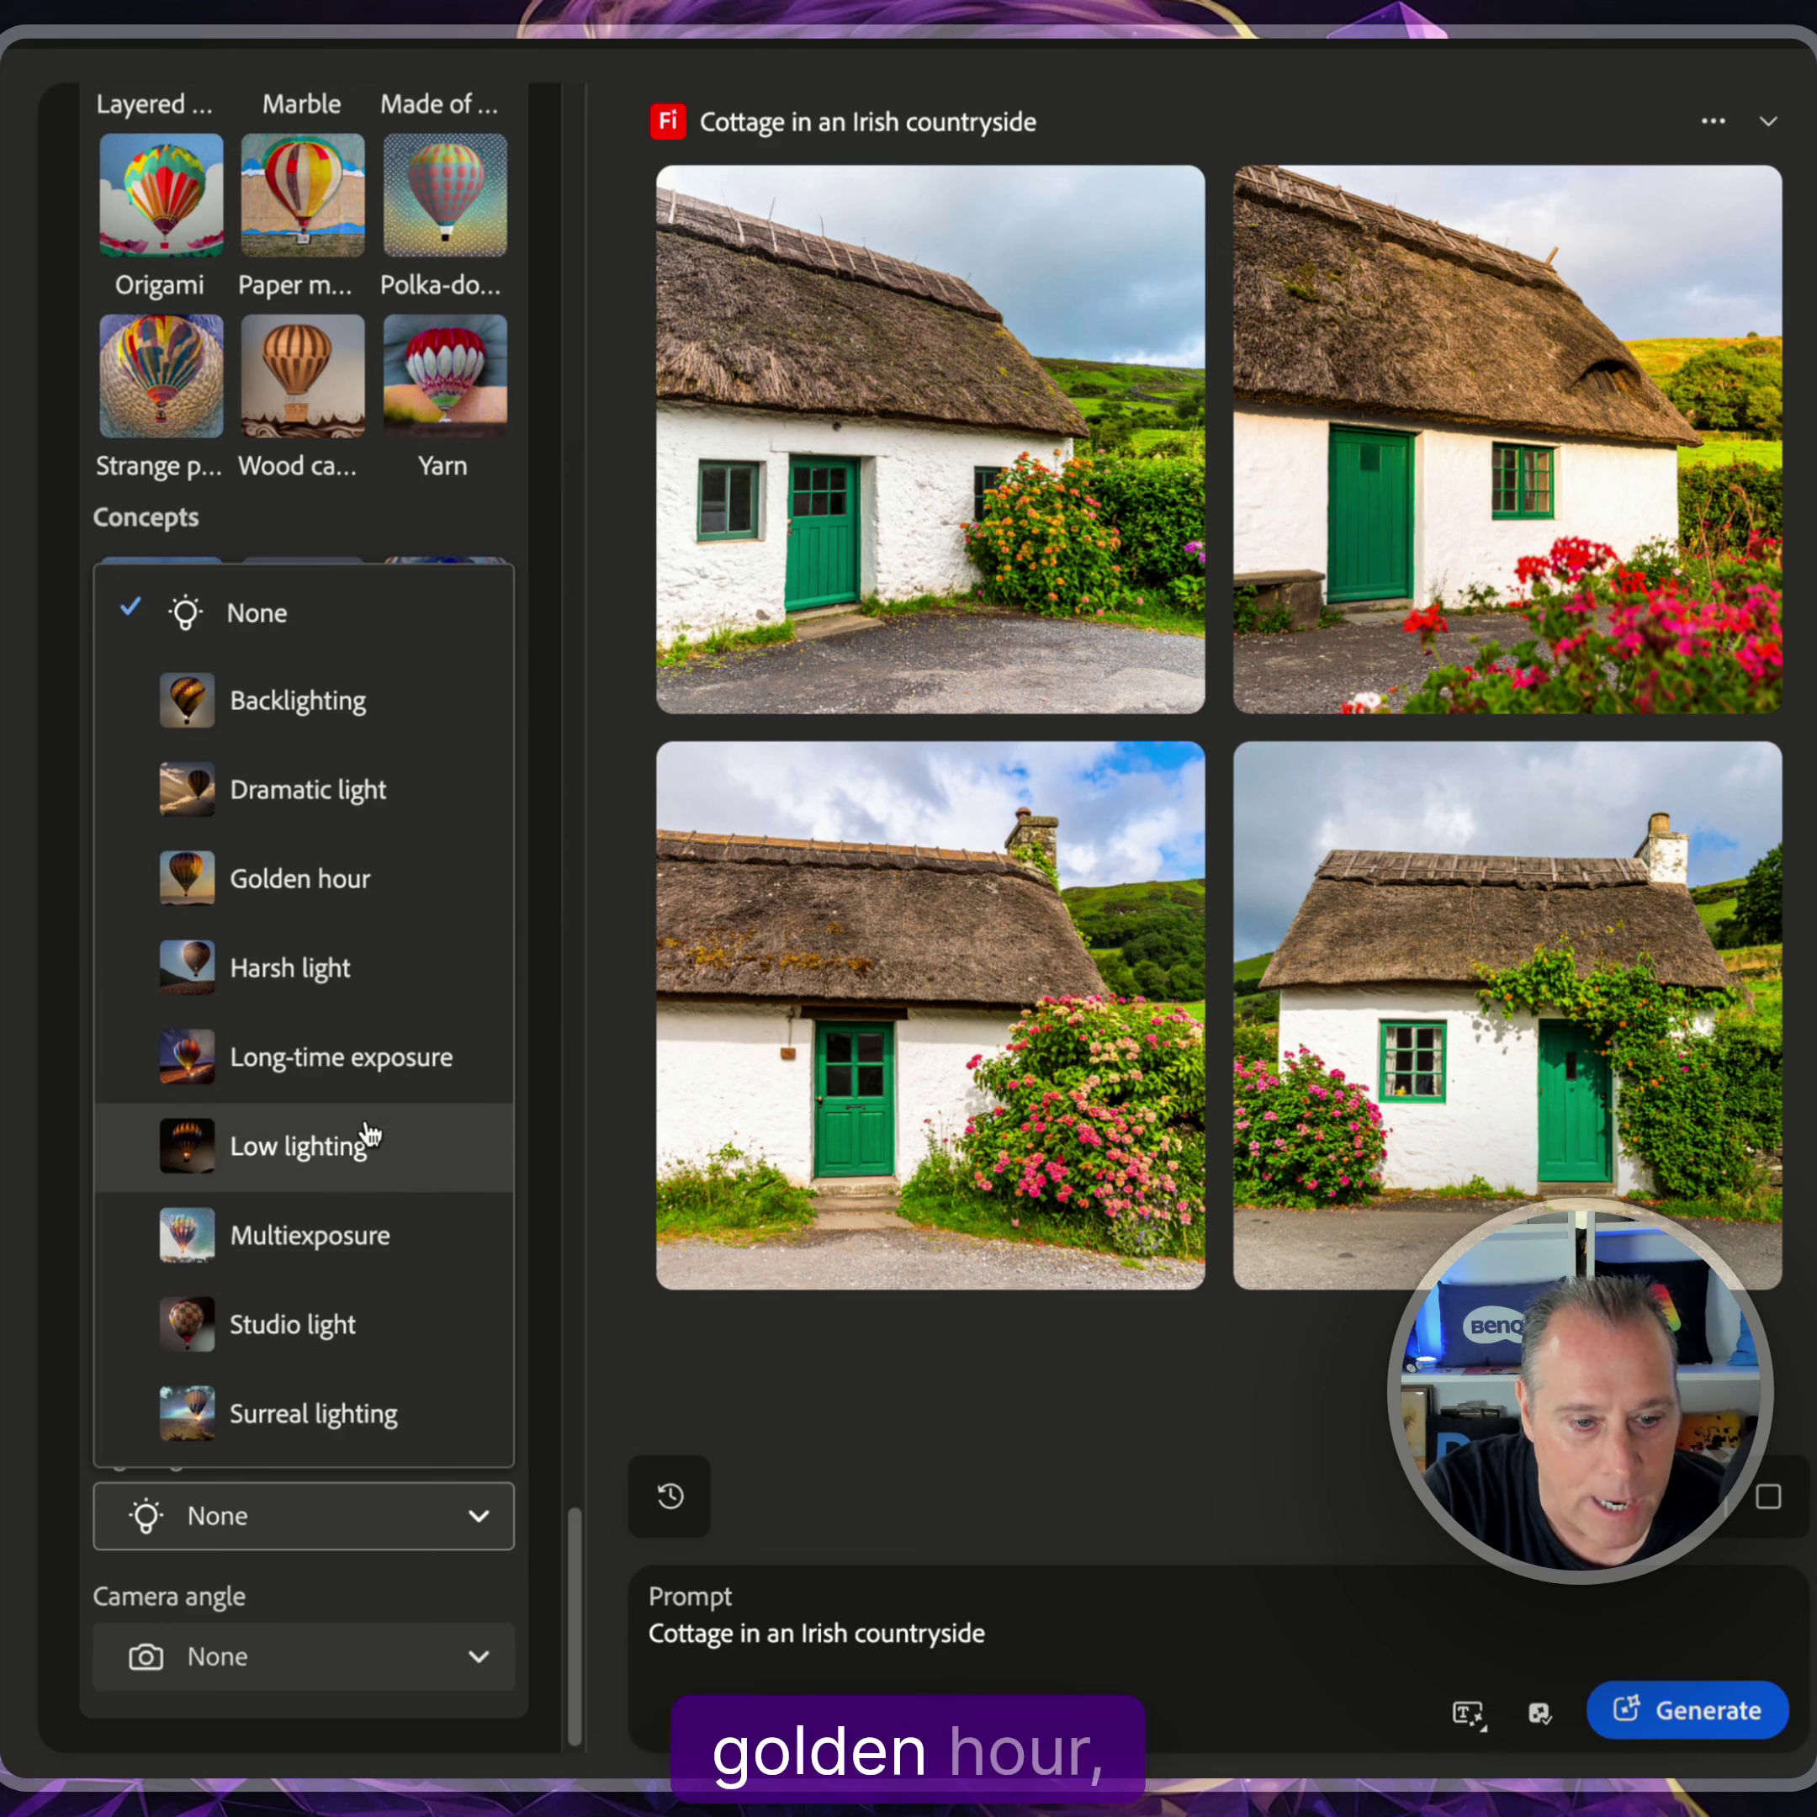
{"action": "left_click", "coordinate": [336, 1539]}
{"action": "left_click", "coordinate": [359, 1661]}
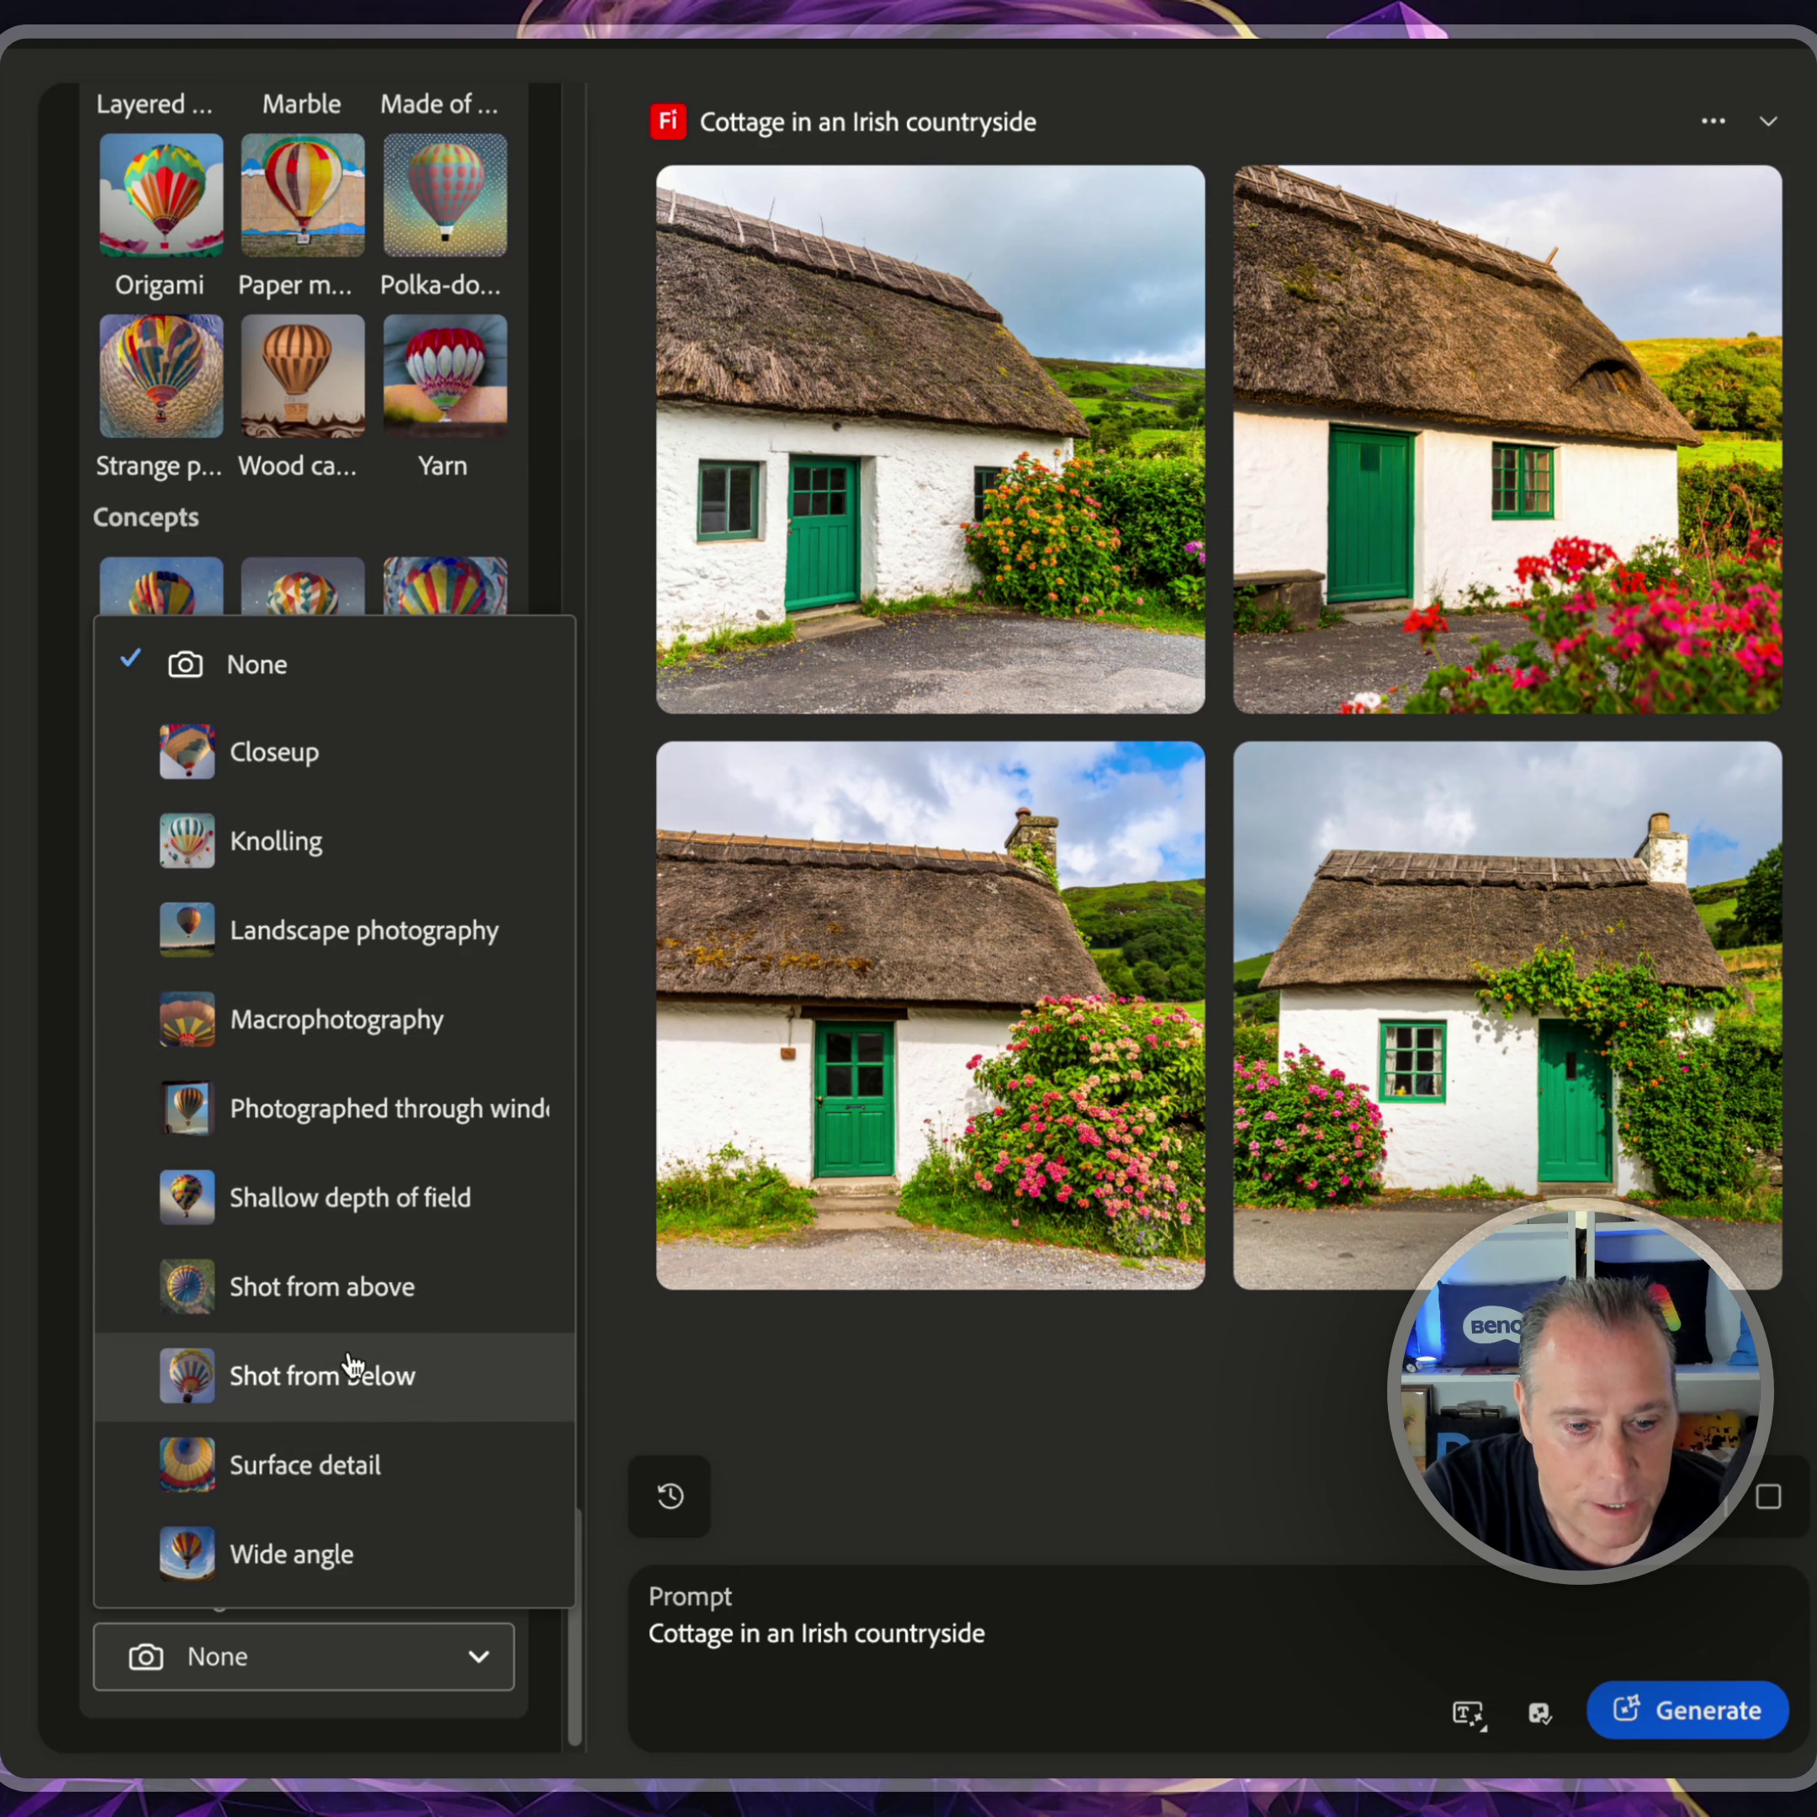
{"action": "left_click", "coordinate": [541, 512]}
{"action": "scroll", "coordinate": [471, 885], "scroll_direction": "up", "scroll_amount": 15}
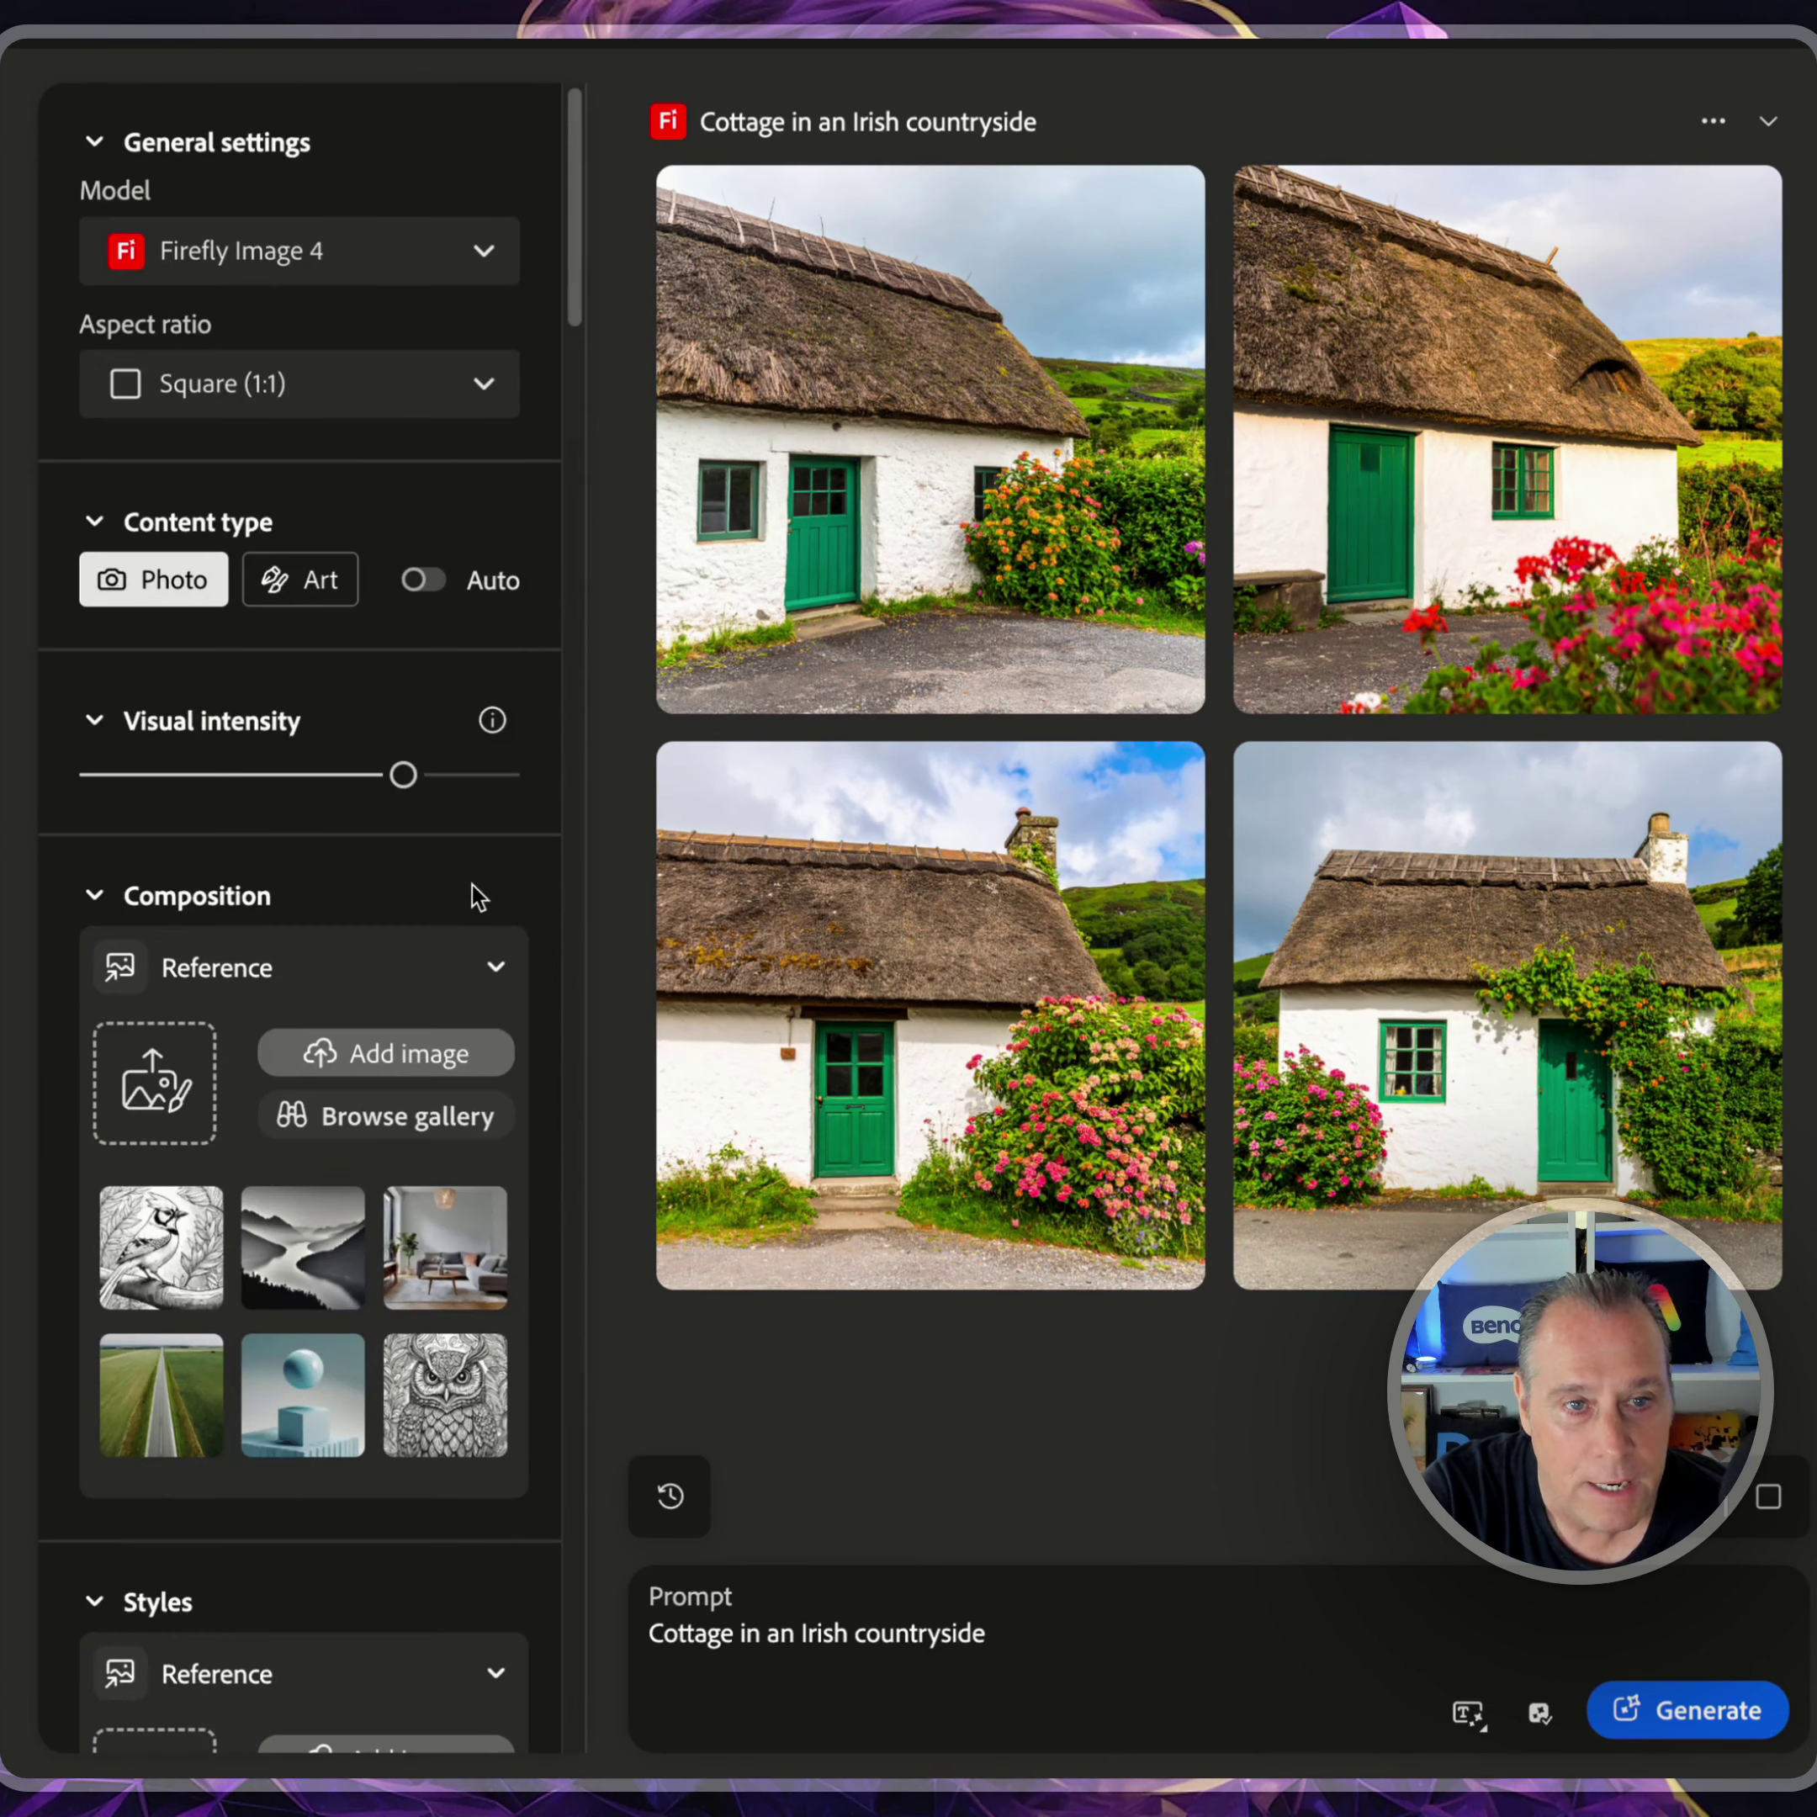
{"action": "left_click", "coordinate": [1028, 1635]}
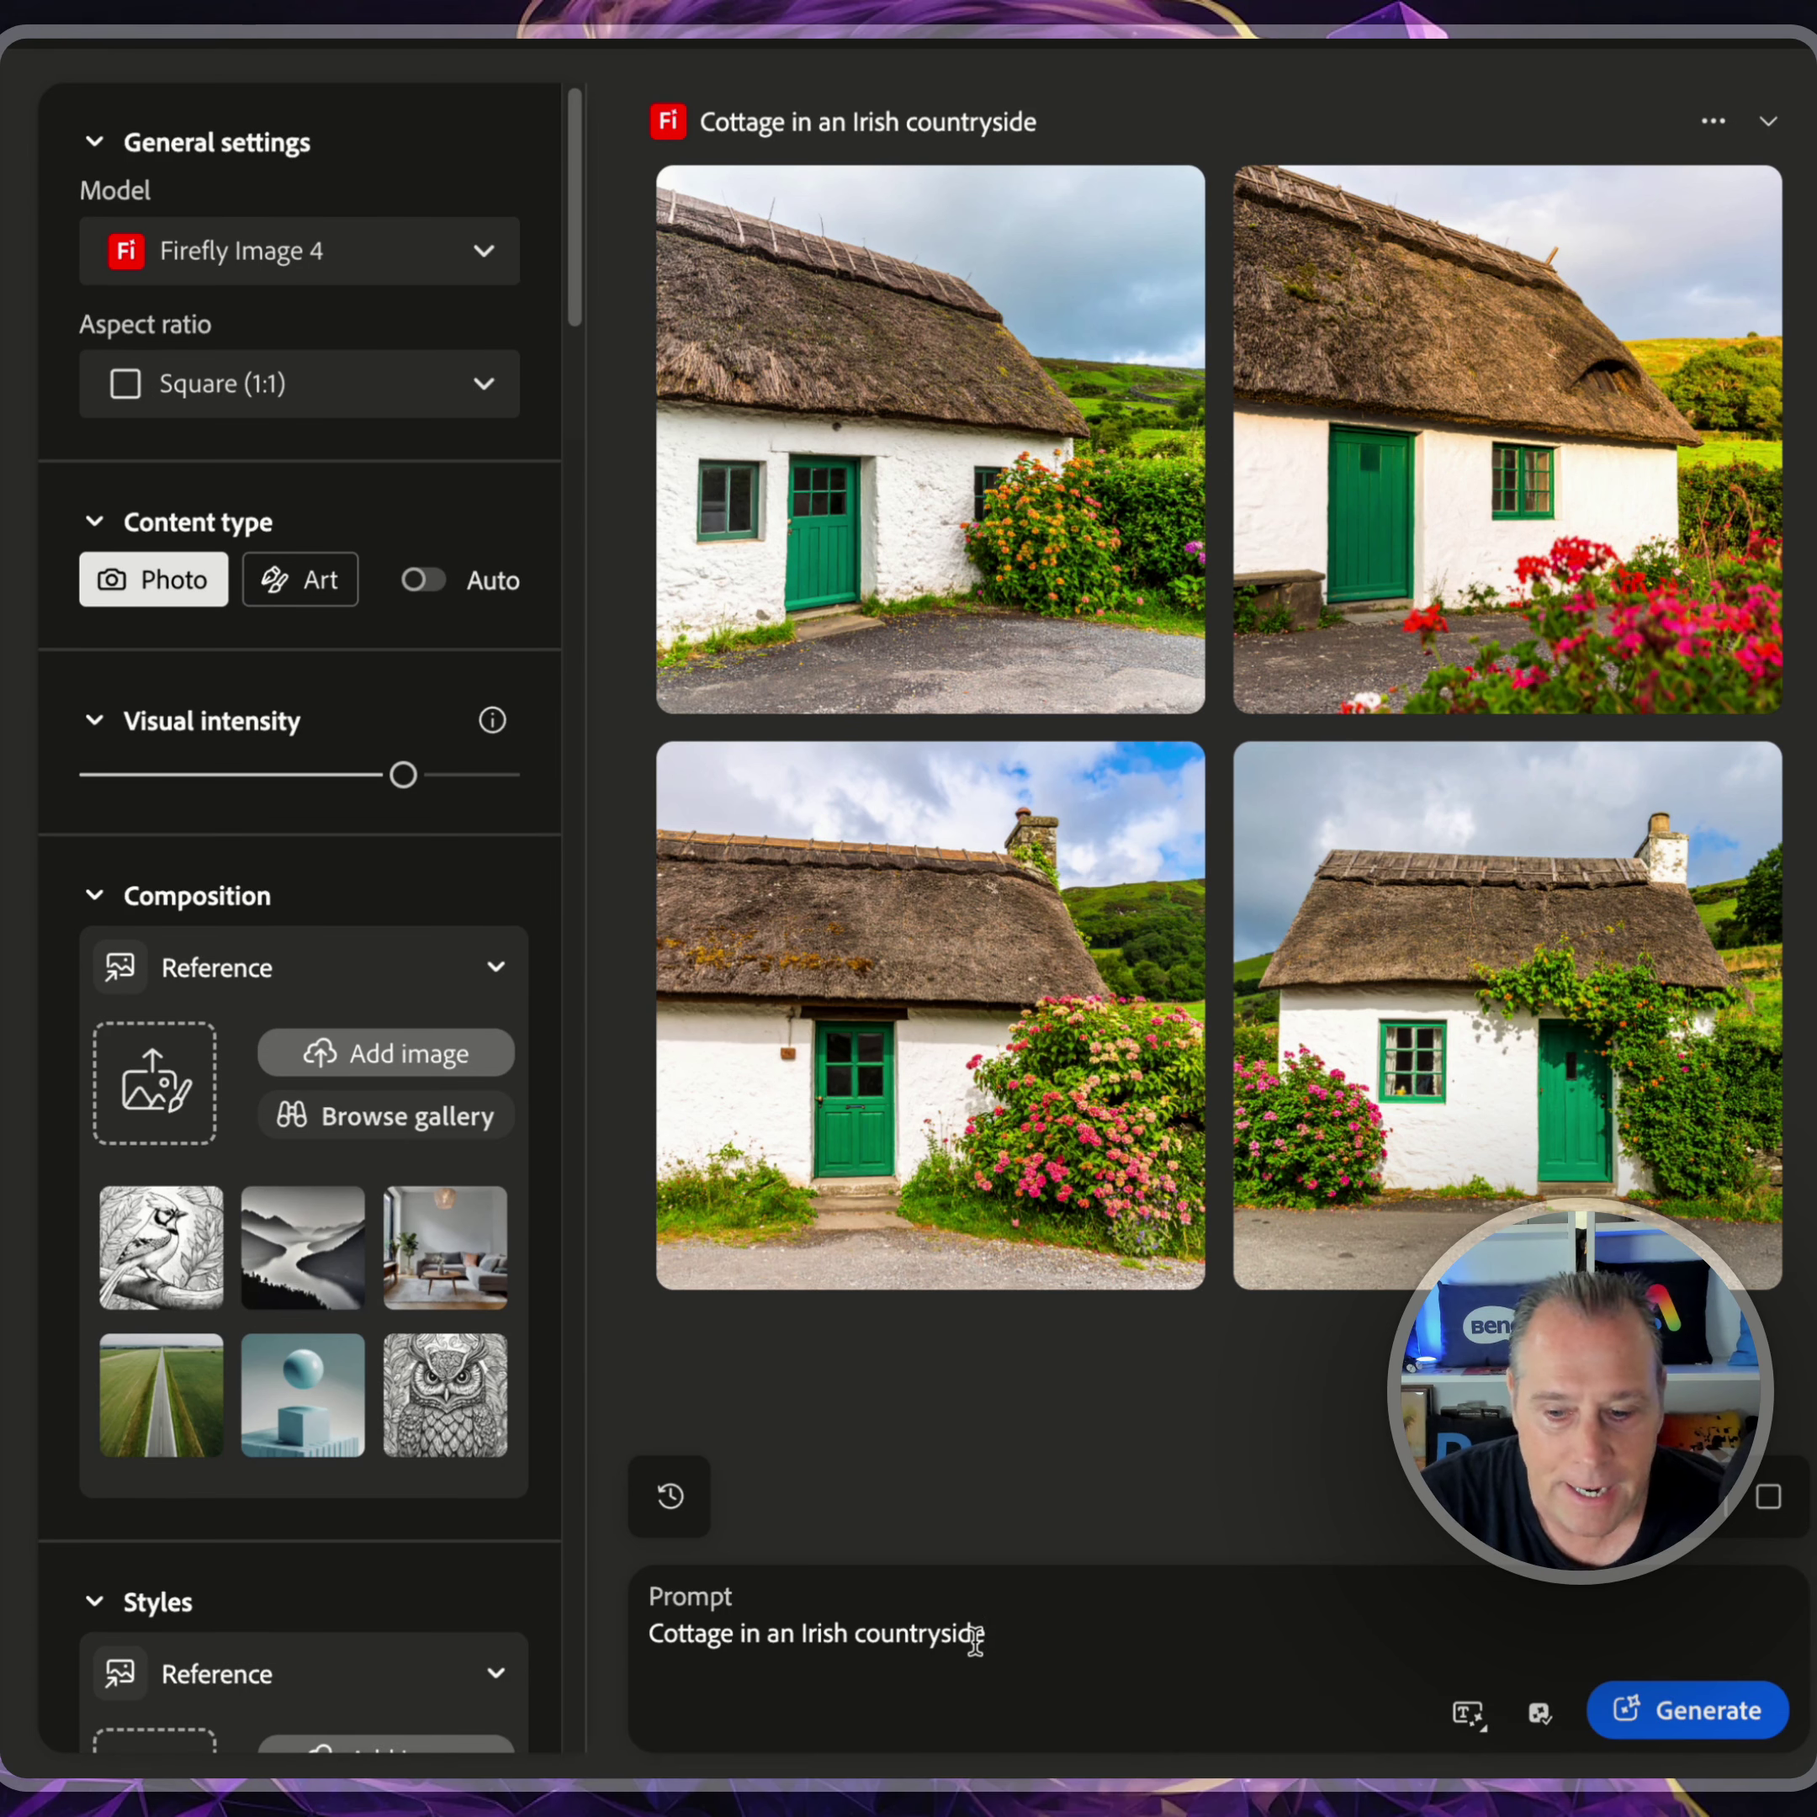
{"action": "left_click", "coordinate": [1708, 1713]}
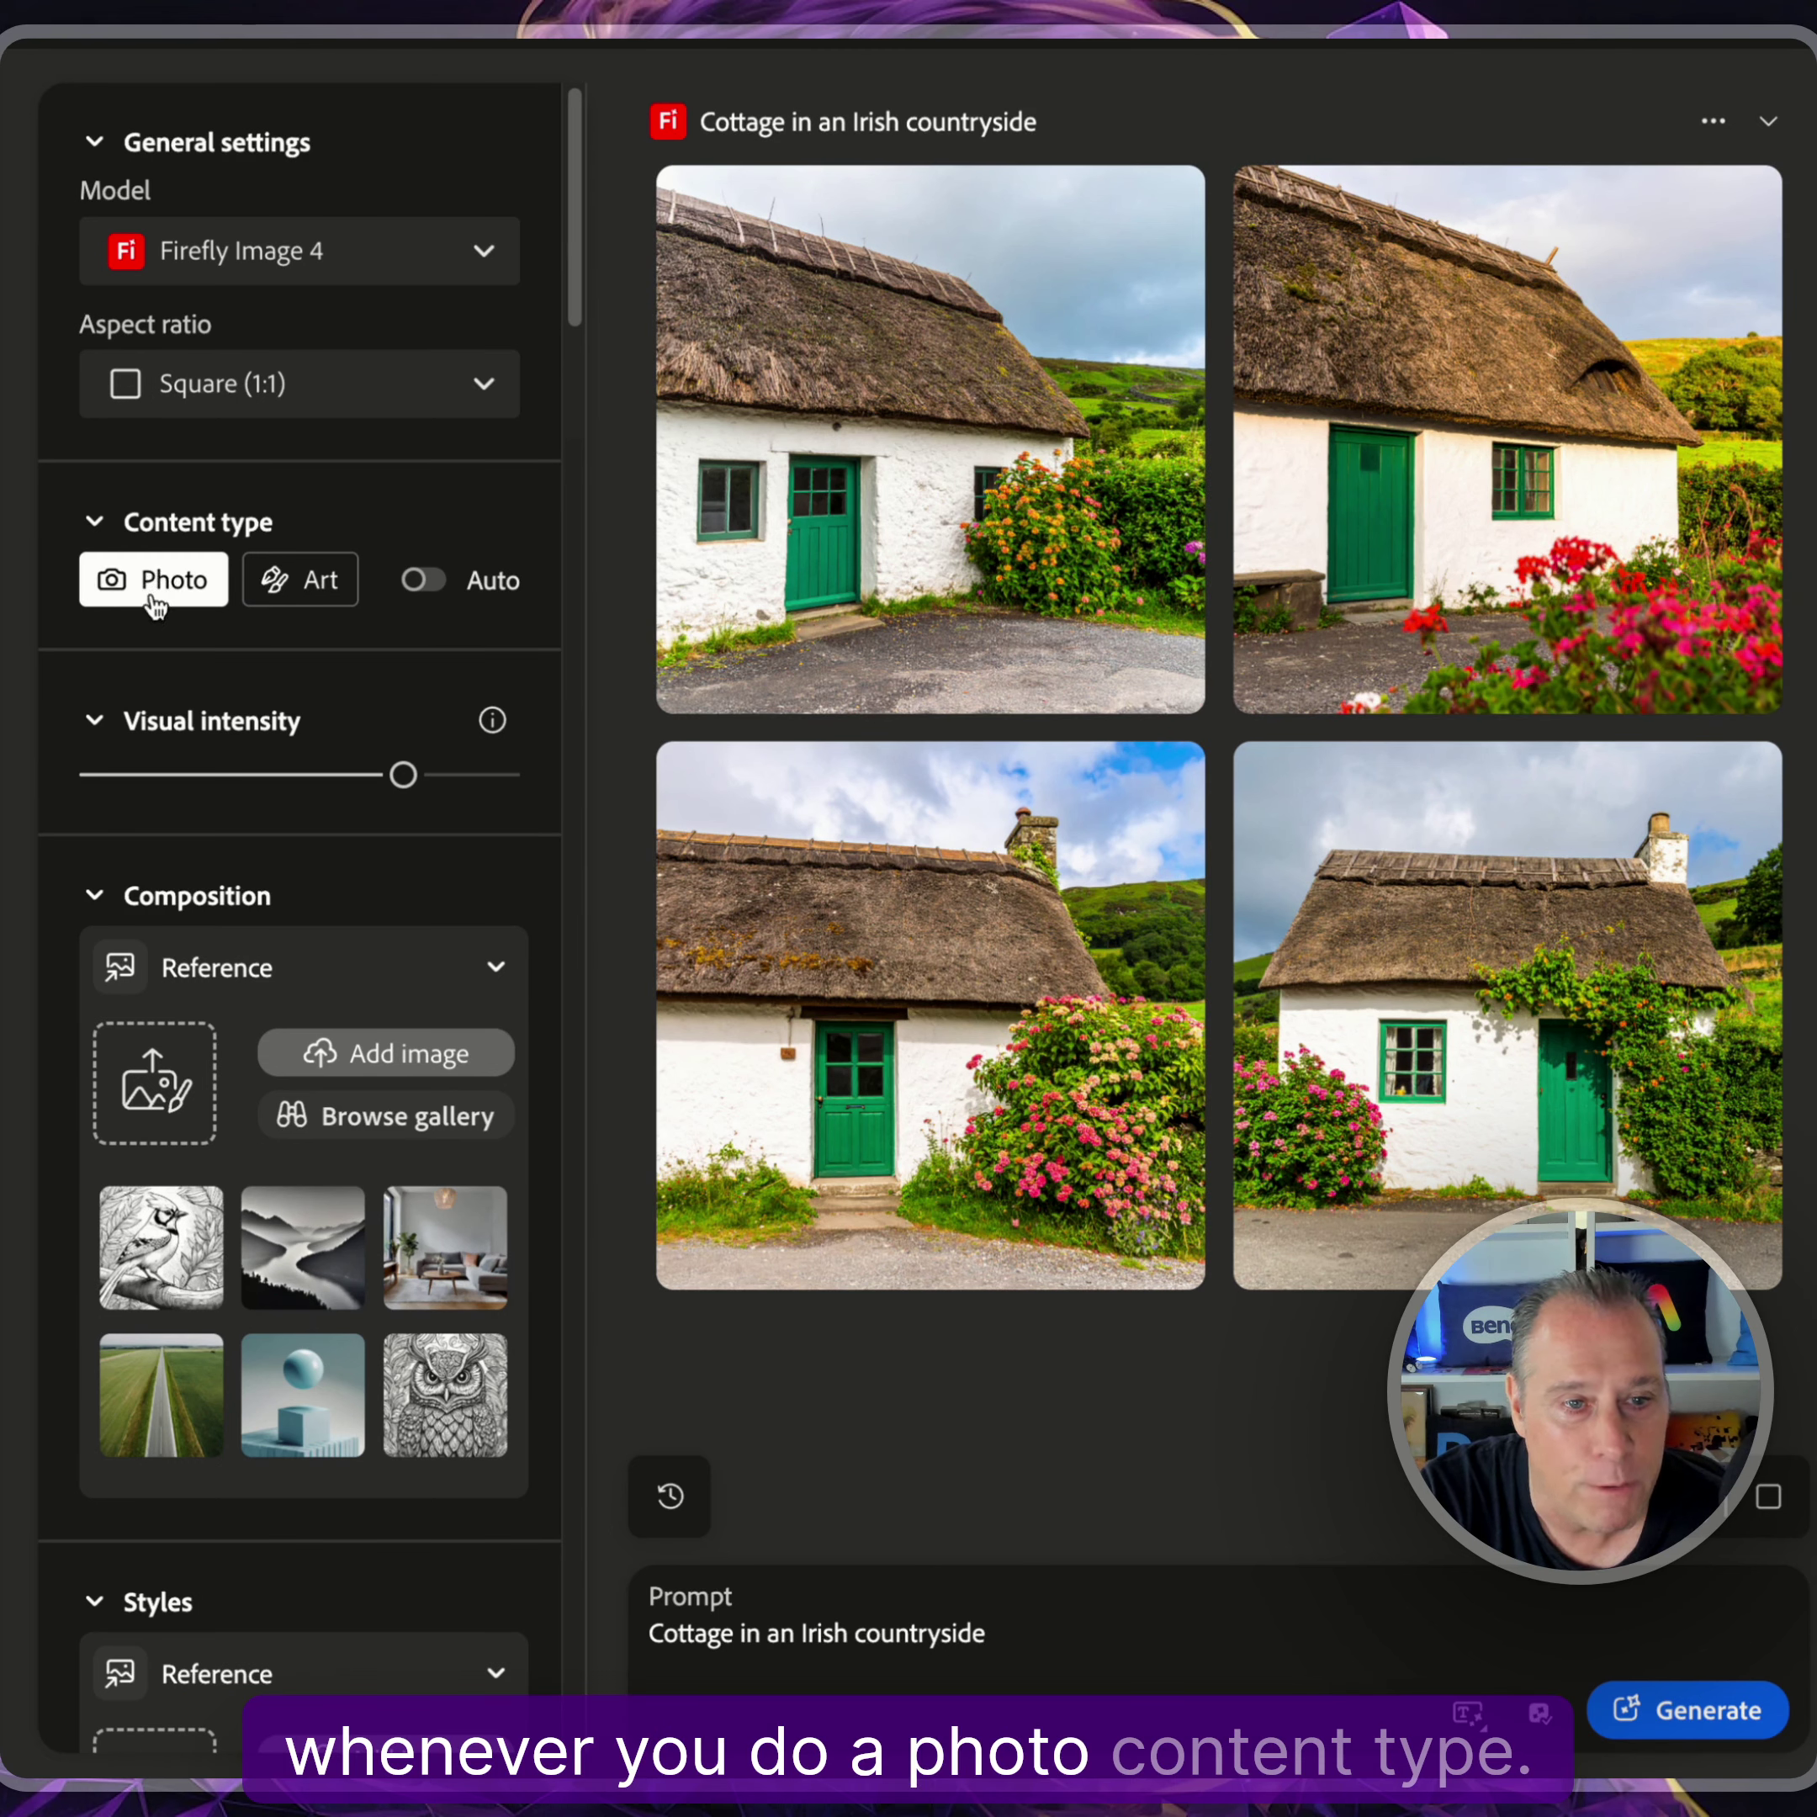
View the four generated cottage images at full size and check the share options of the fourth one.
{"action": "left_click", "coordinate": [934, 509]}
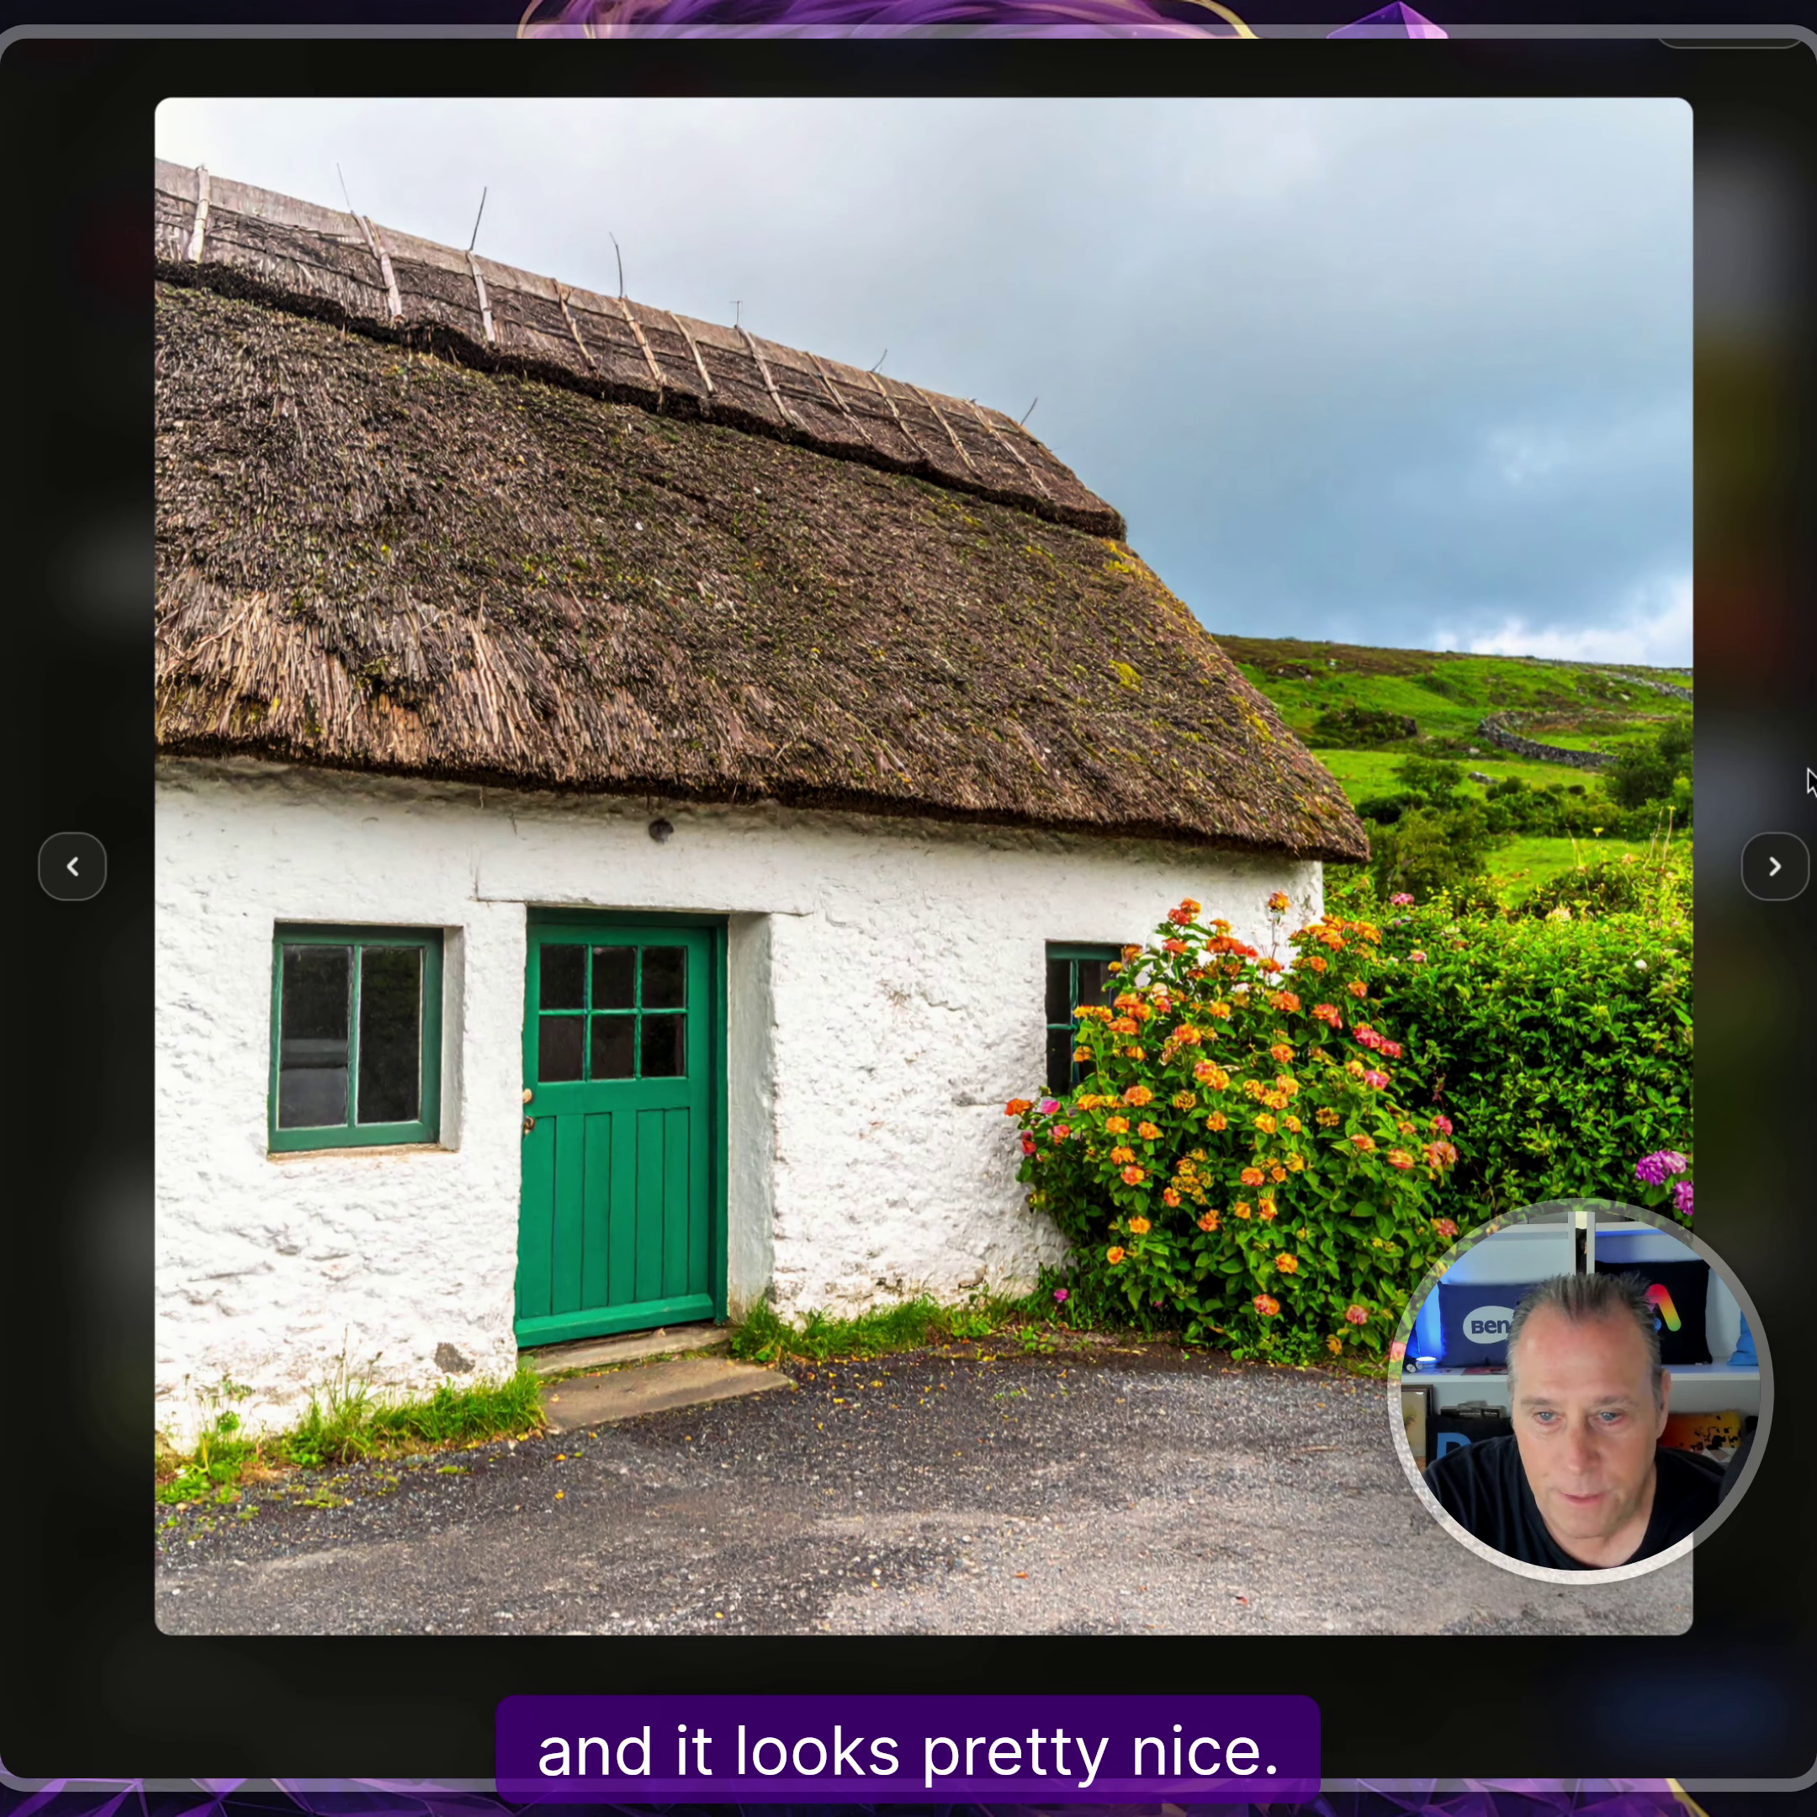
{"action": "left_click", "coordinate": [1775, 866]}
{"action": "left_click", "coordinate": [1775, 867]}
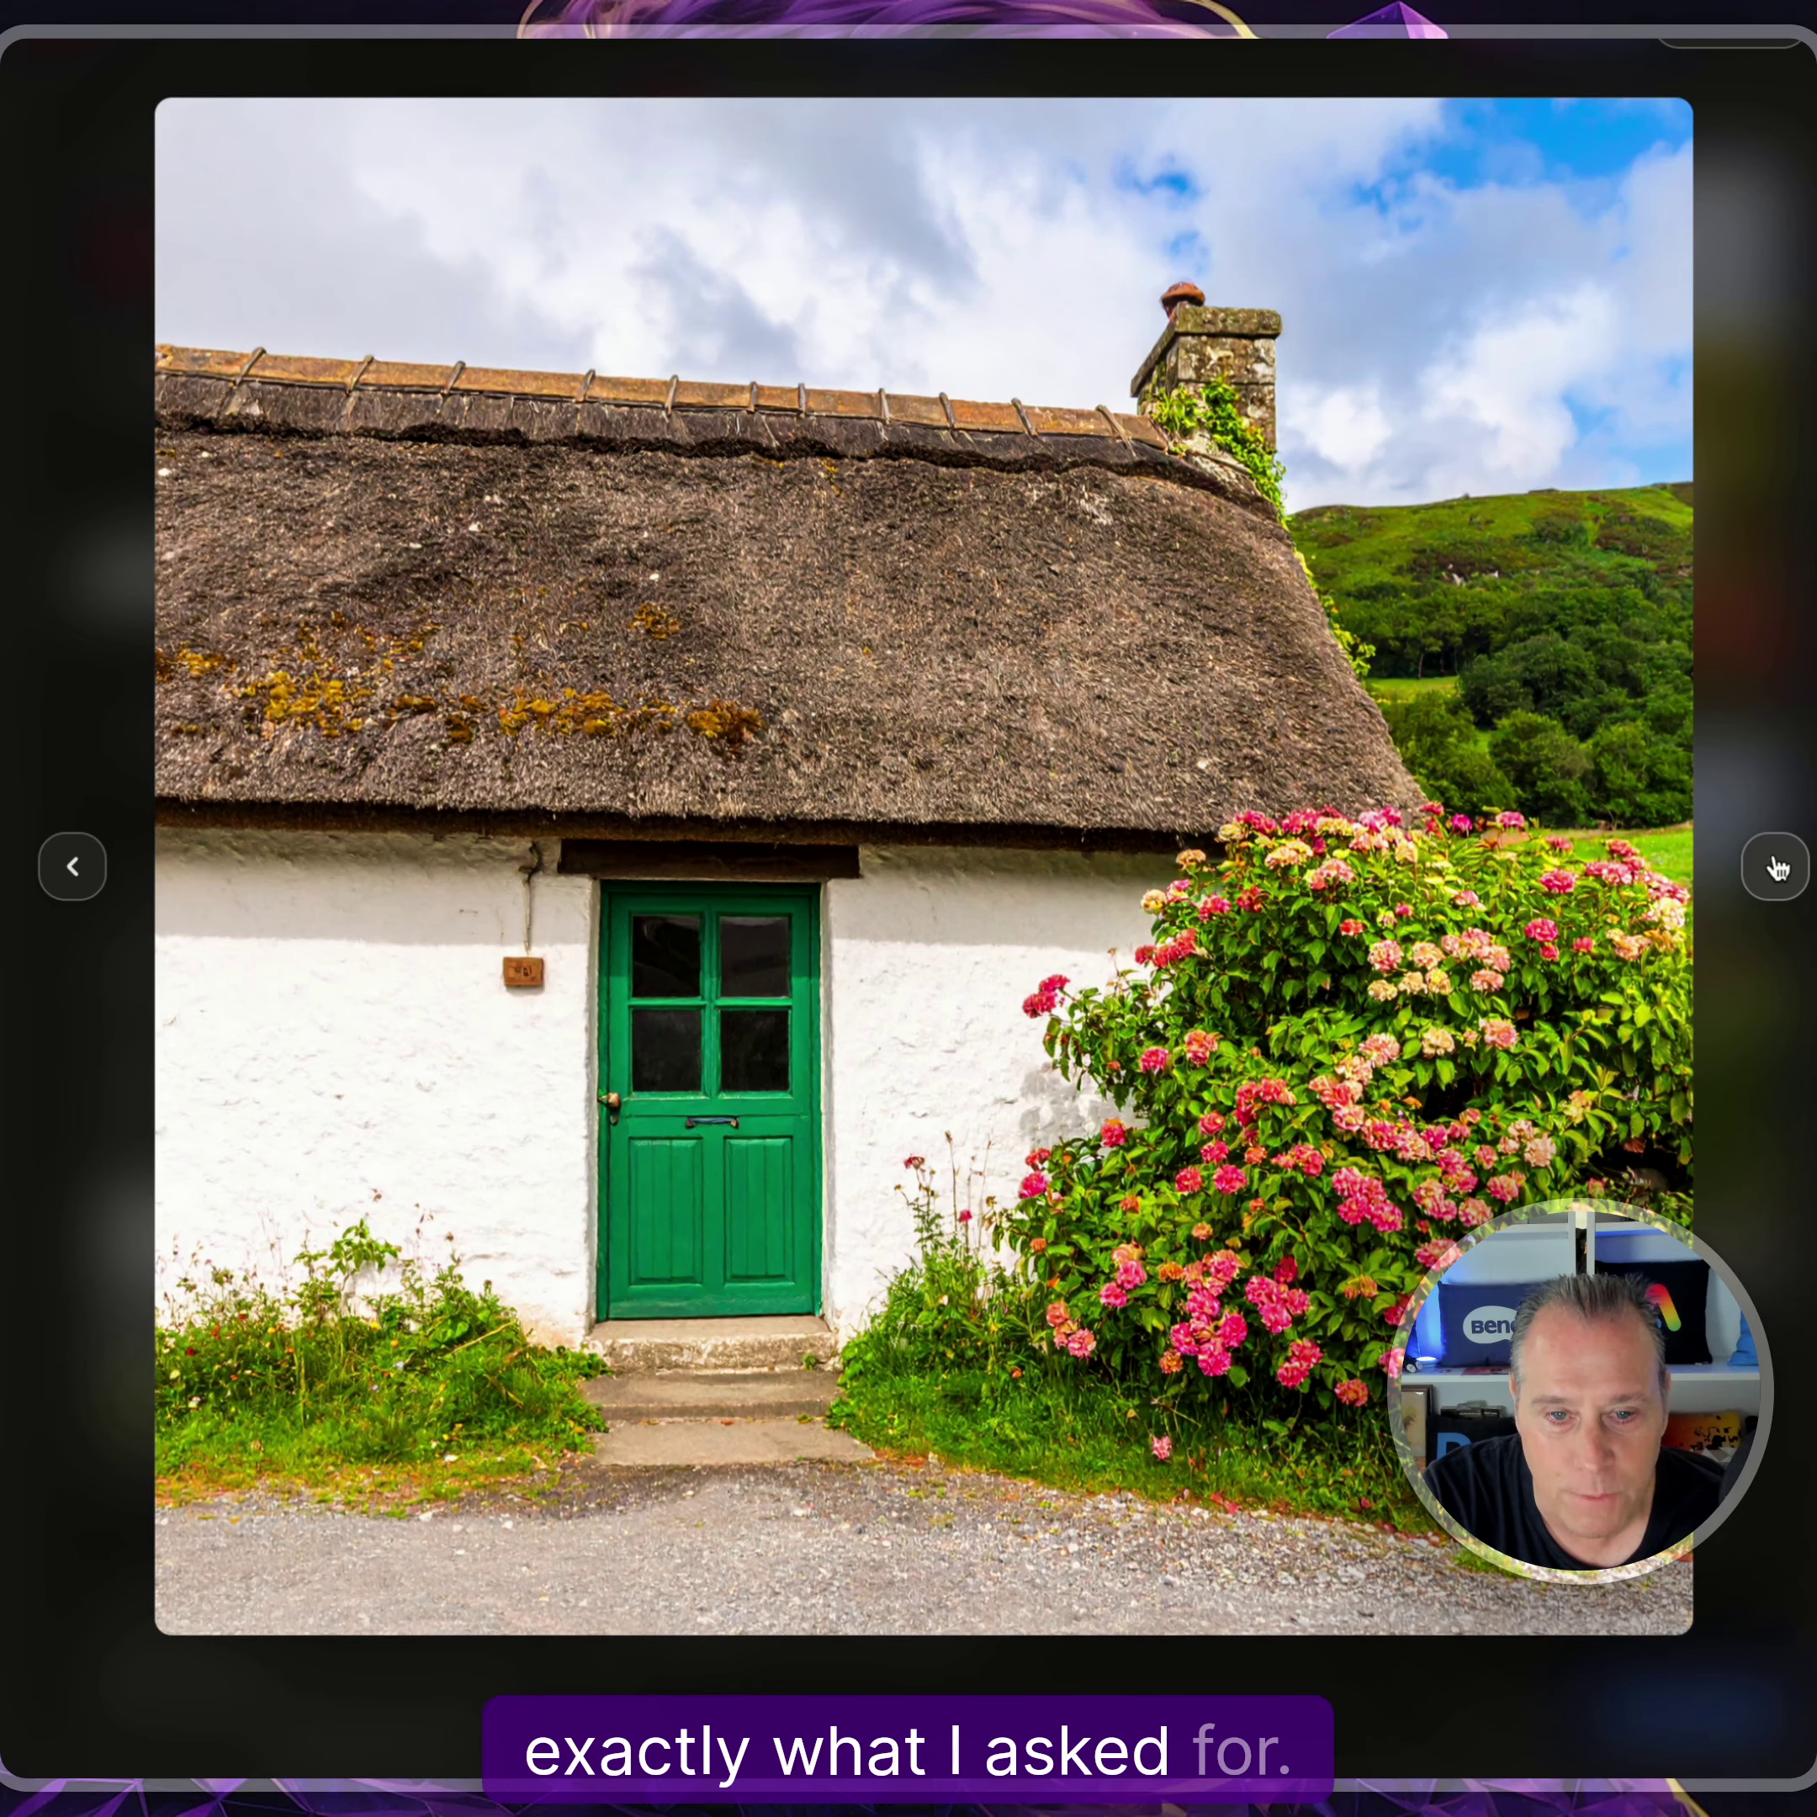
{"action": "left_click", "coordinate": [1775, 867]}
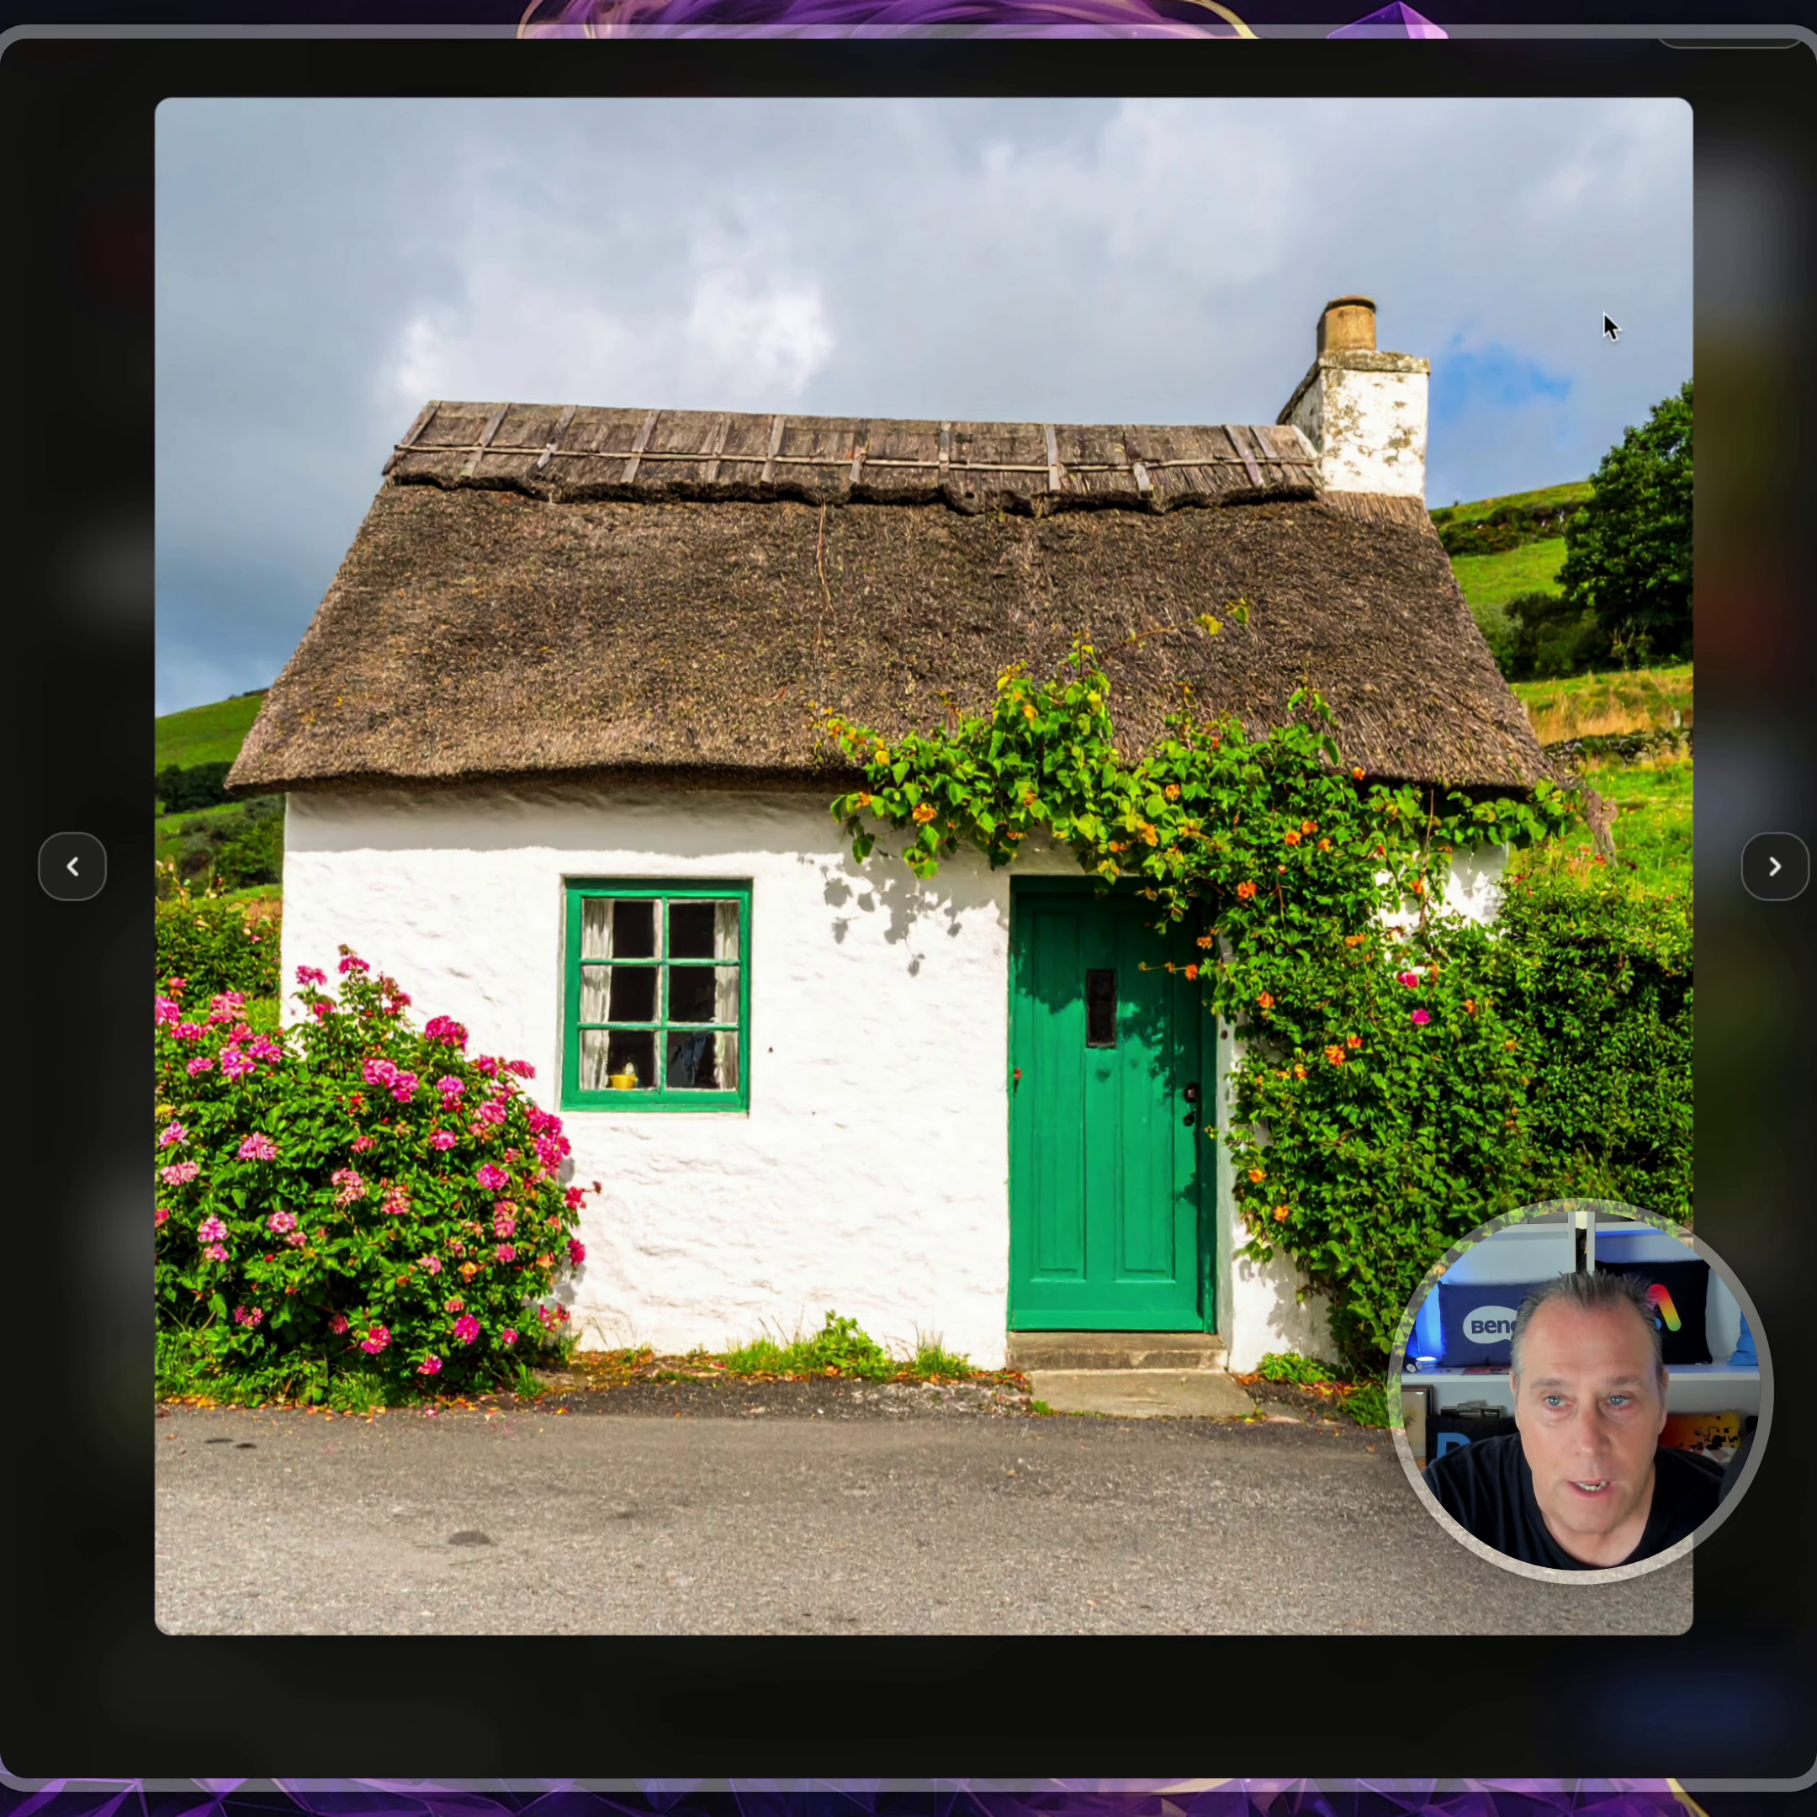
{"action": "left_click", "coordinate": [1730, 57]}
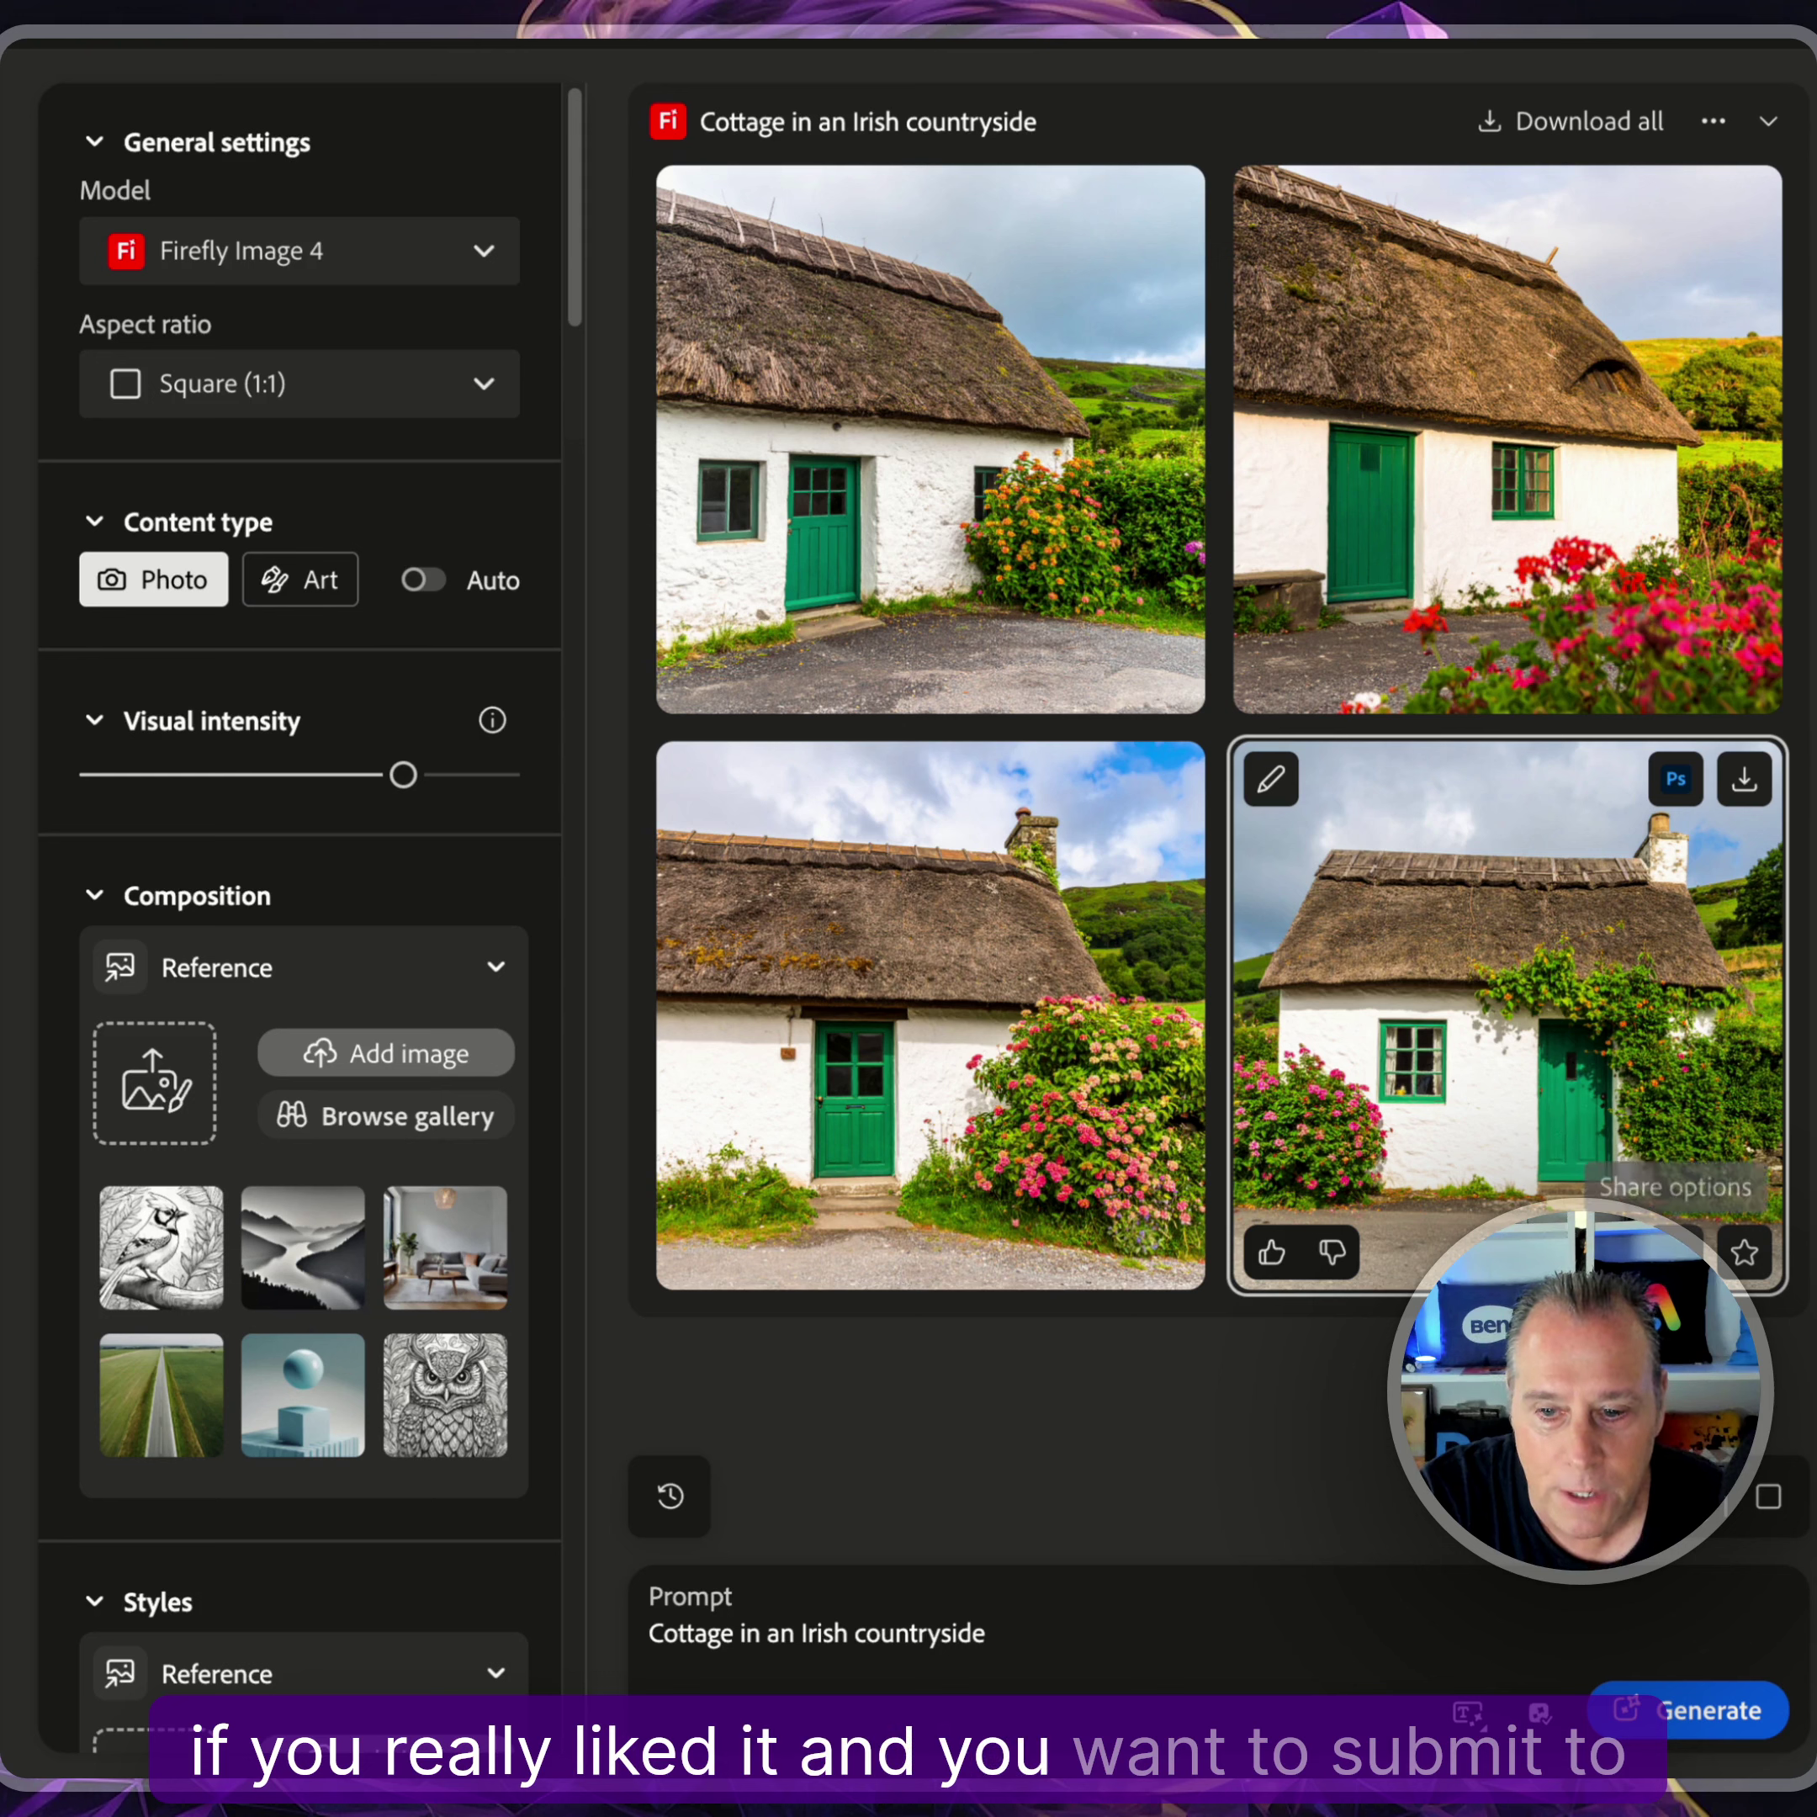
{"action": "left_click", "coordinate": [1680, 1250]}
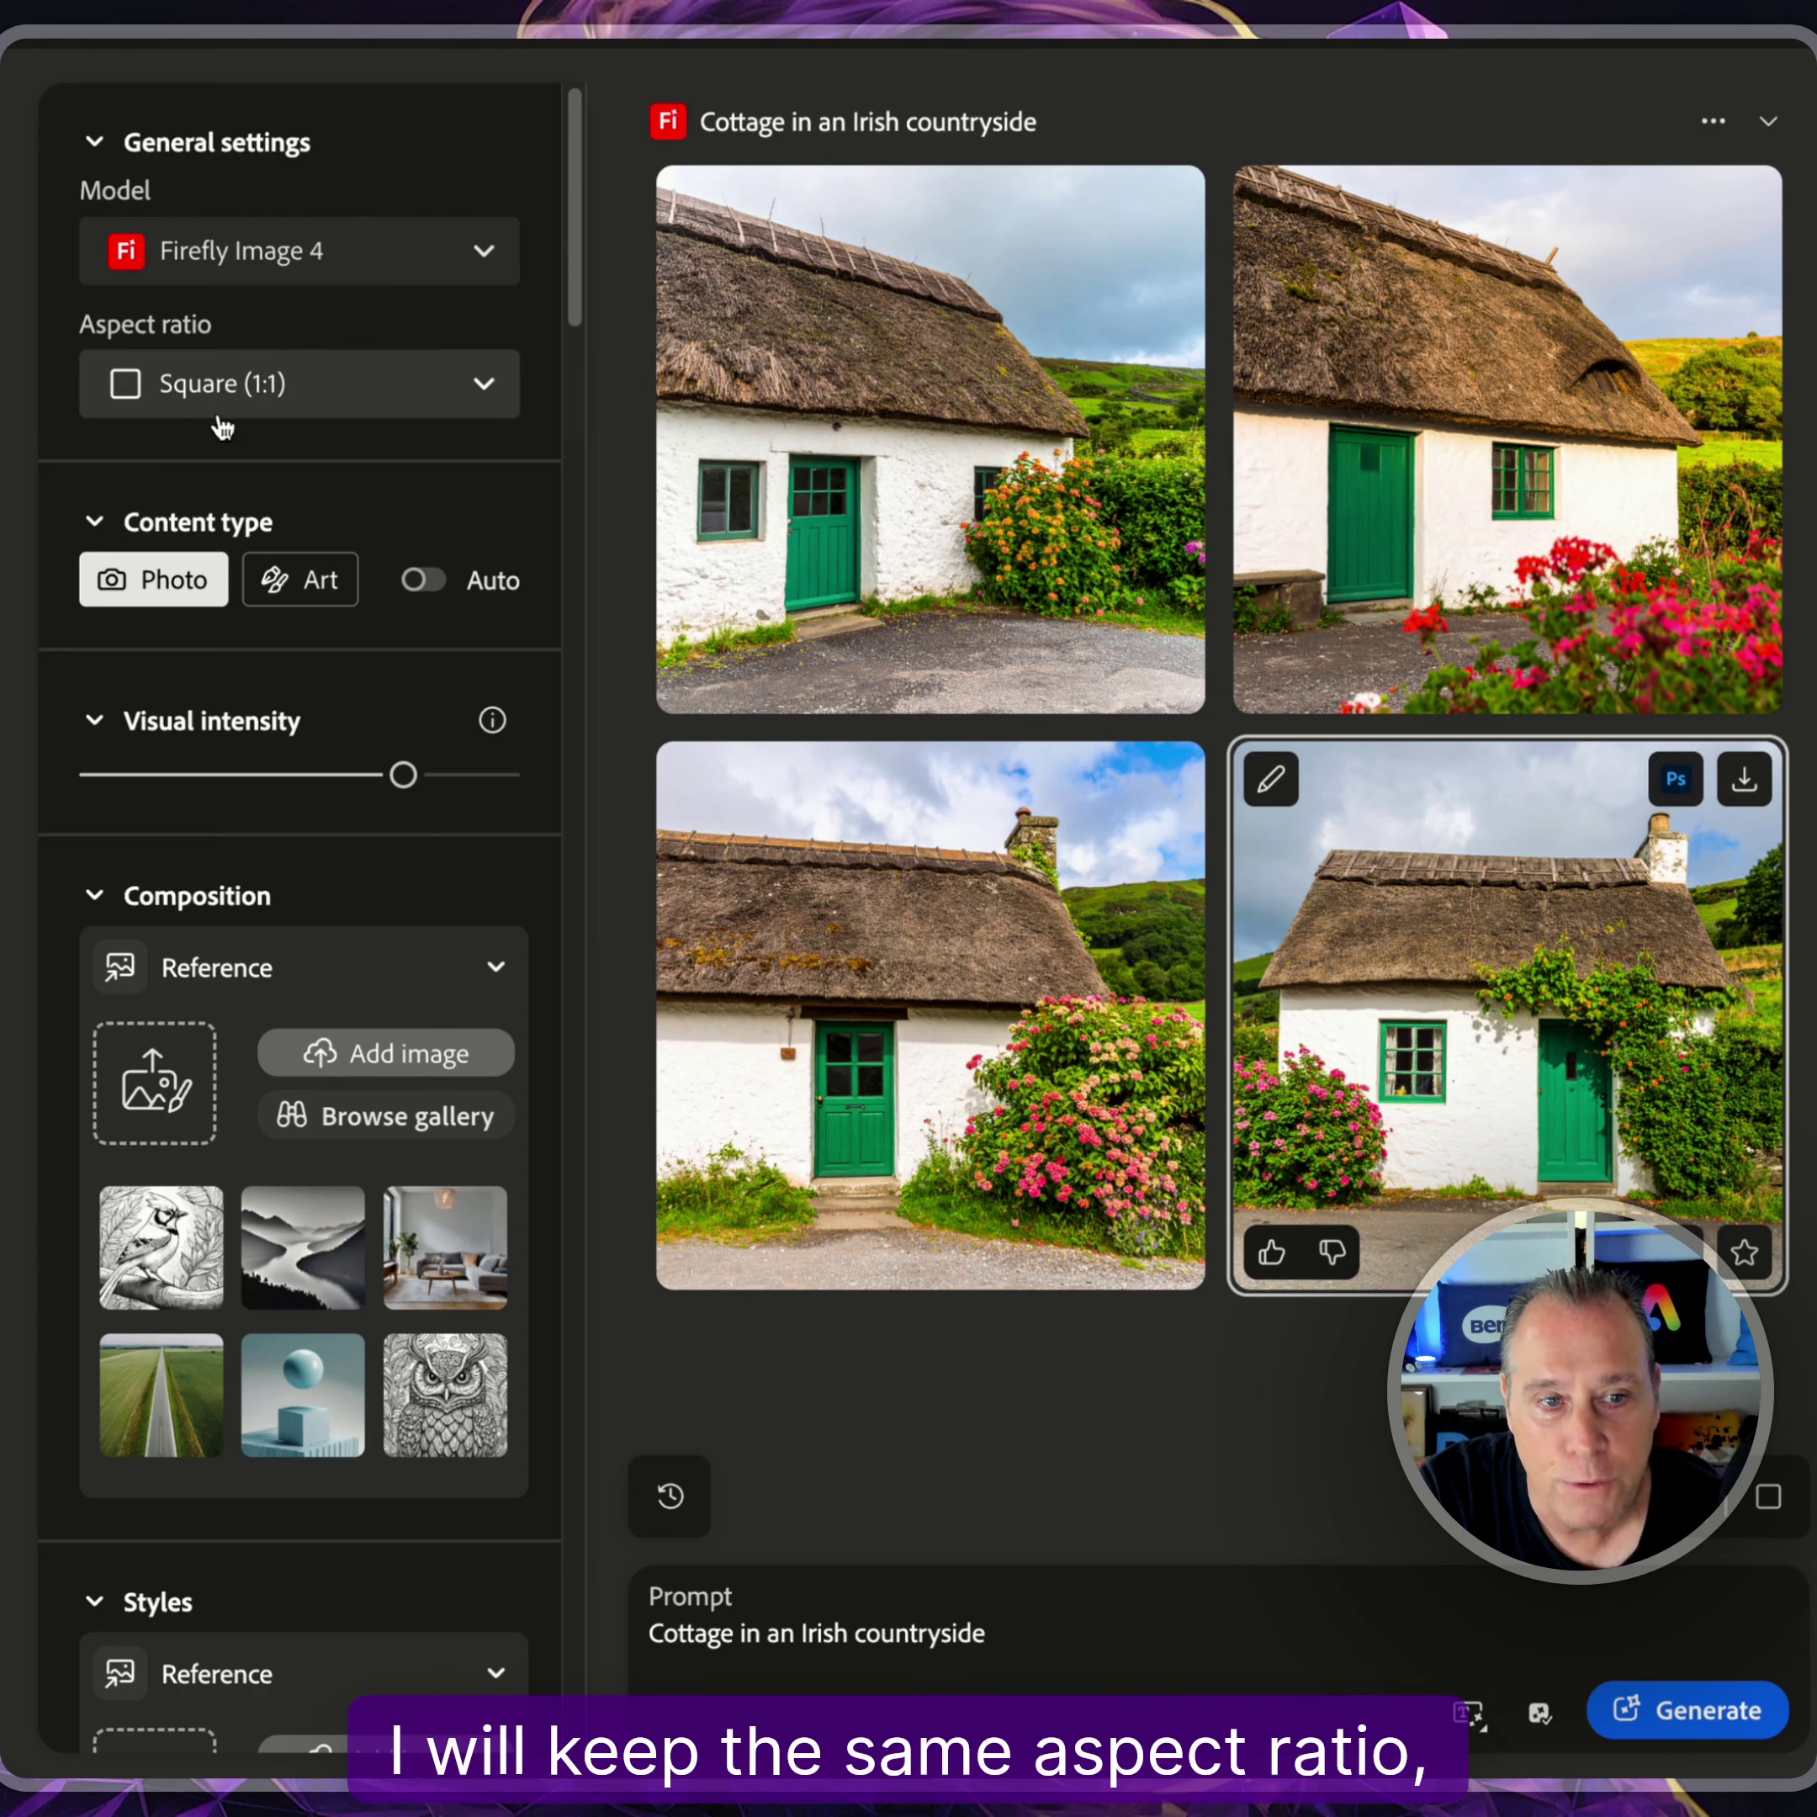
Set the content type to Art and generate images from a prompt for an underwater octopus with an intricate Asian Female face, aqua blues, purples, magentas, Japanese influences.
{"action": "left_click", "coordinate": [306, 594]}
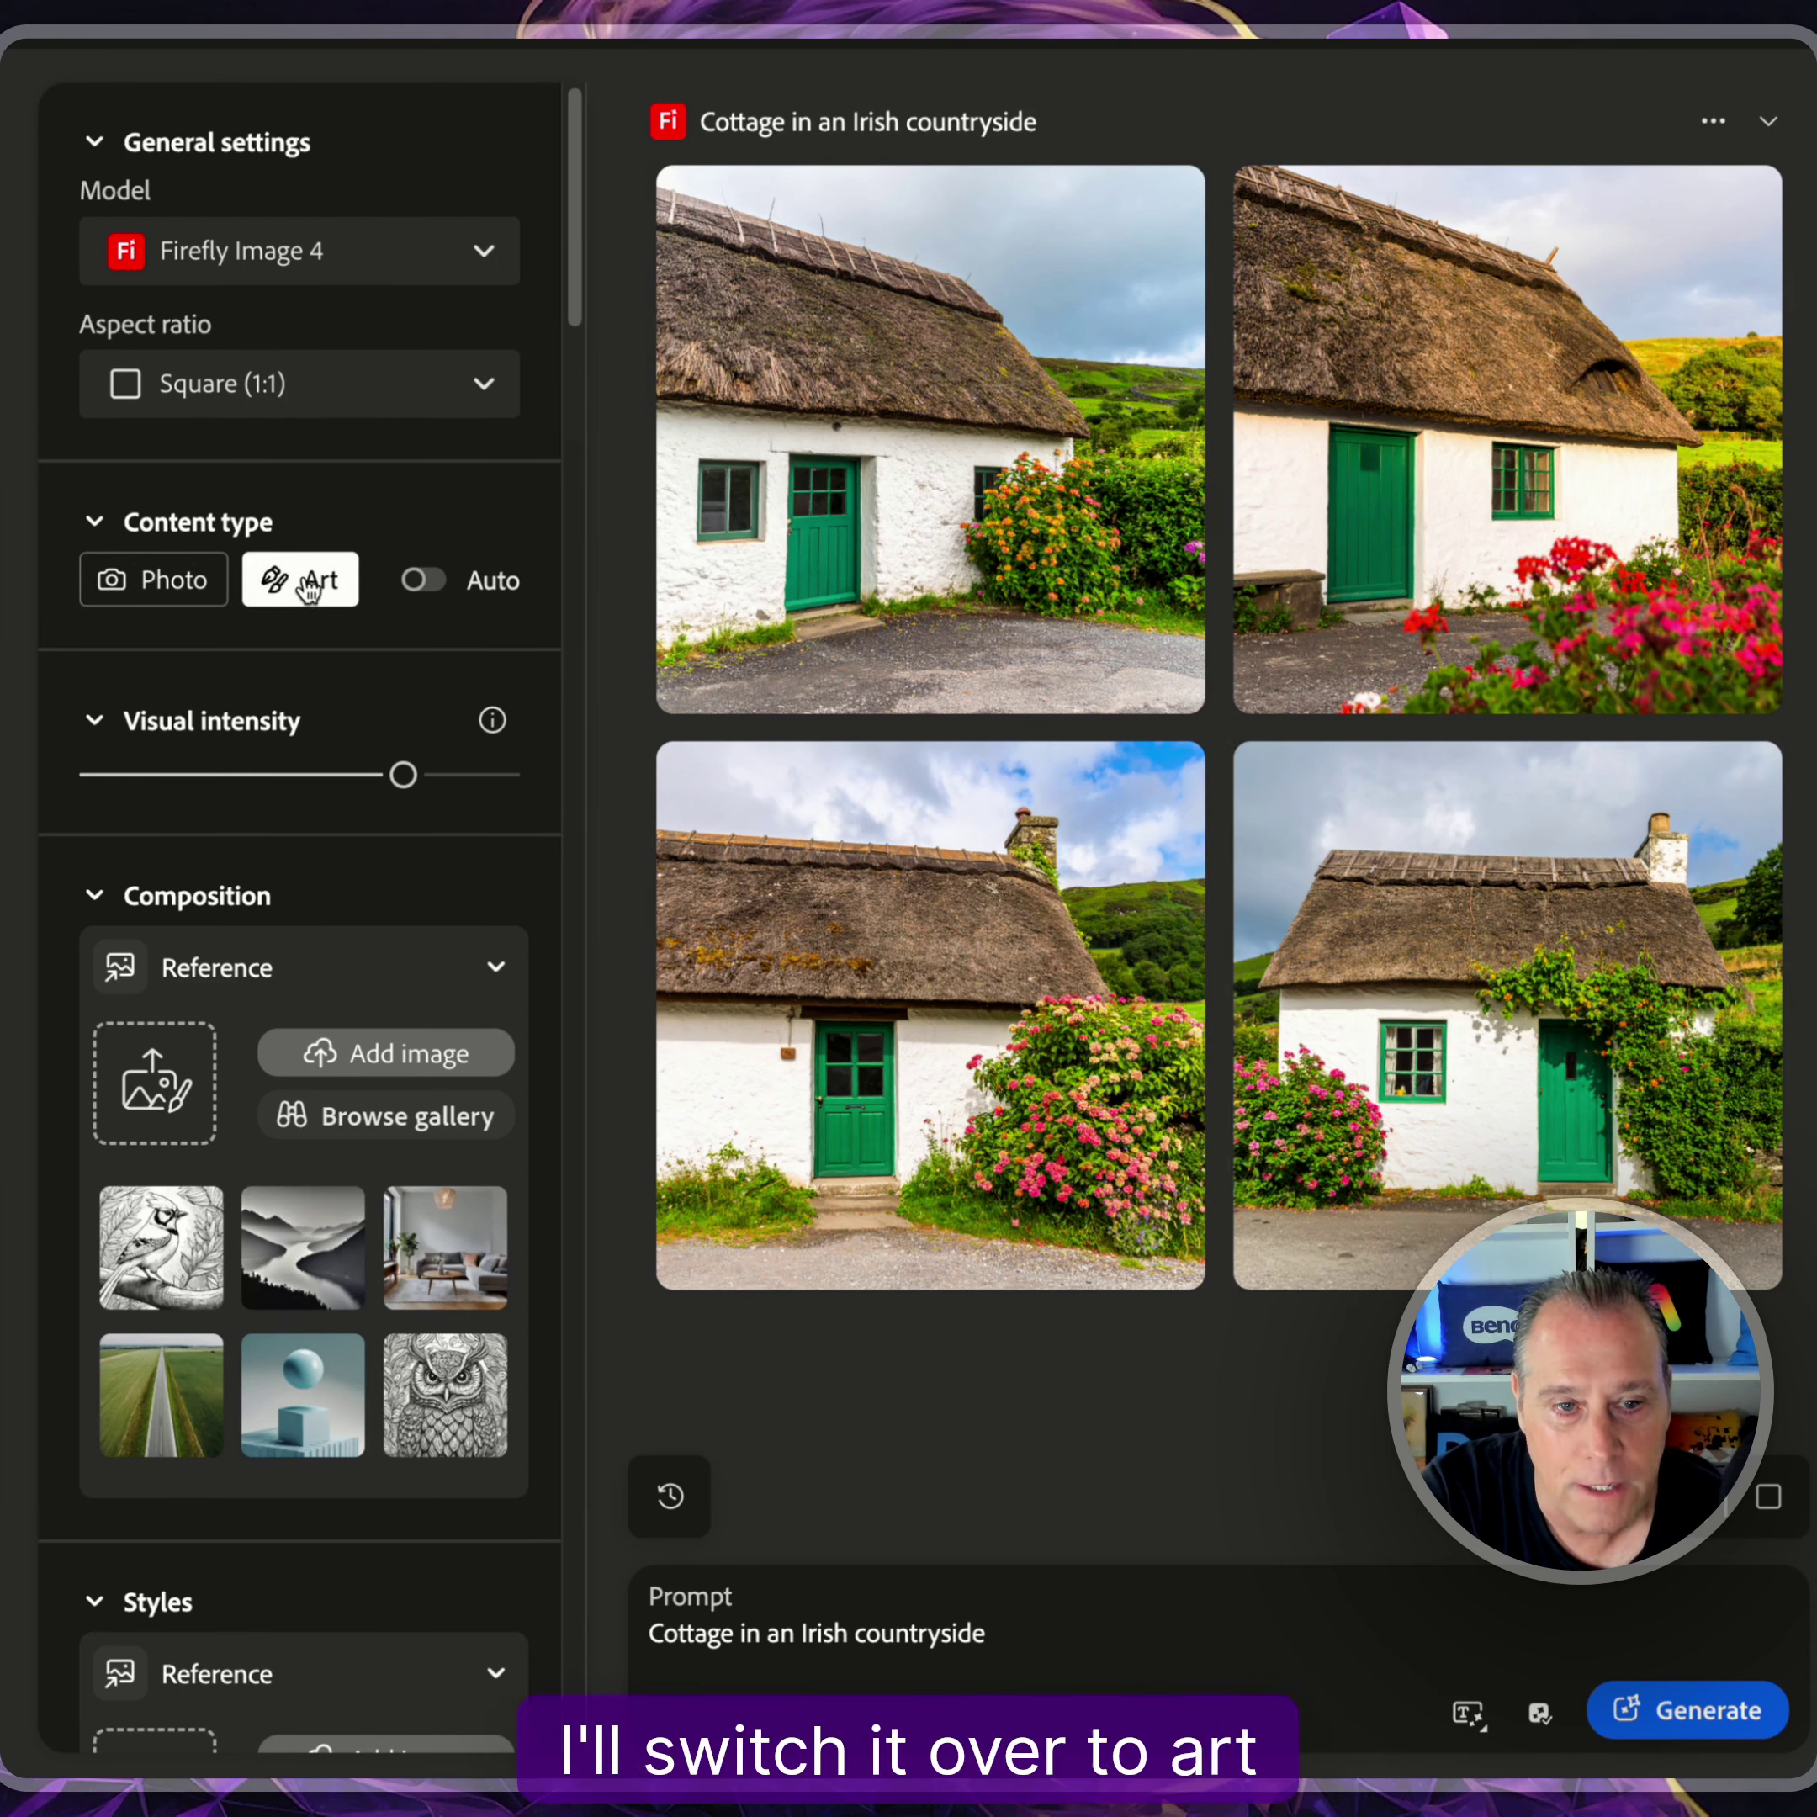
{"action": "left_click_drag", "start_coordinate": [1041, 1640], "coordinate": [530, 1633]}
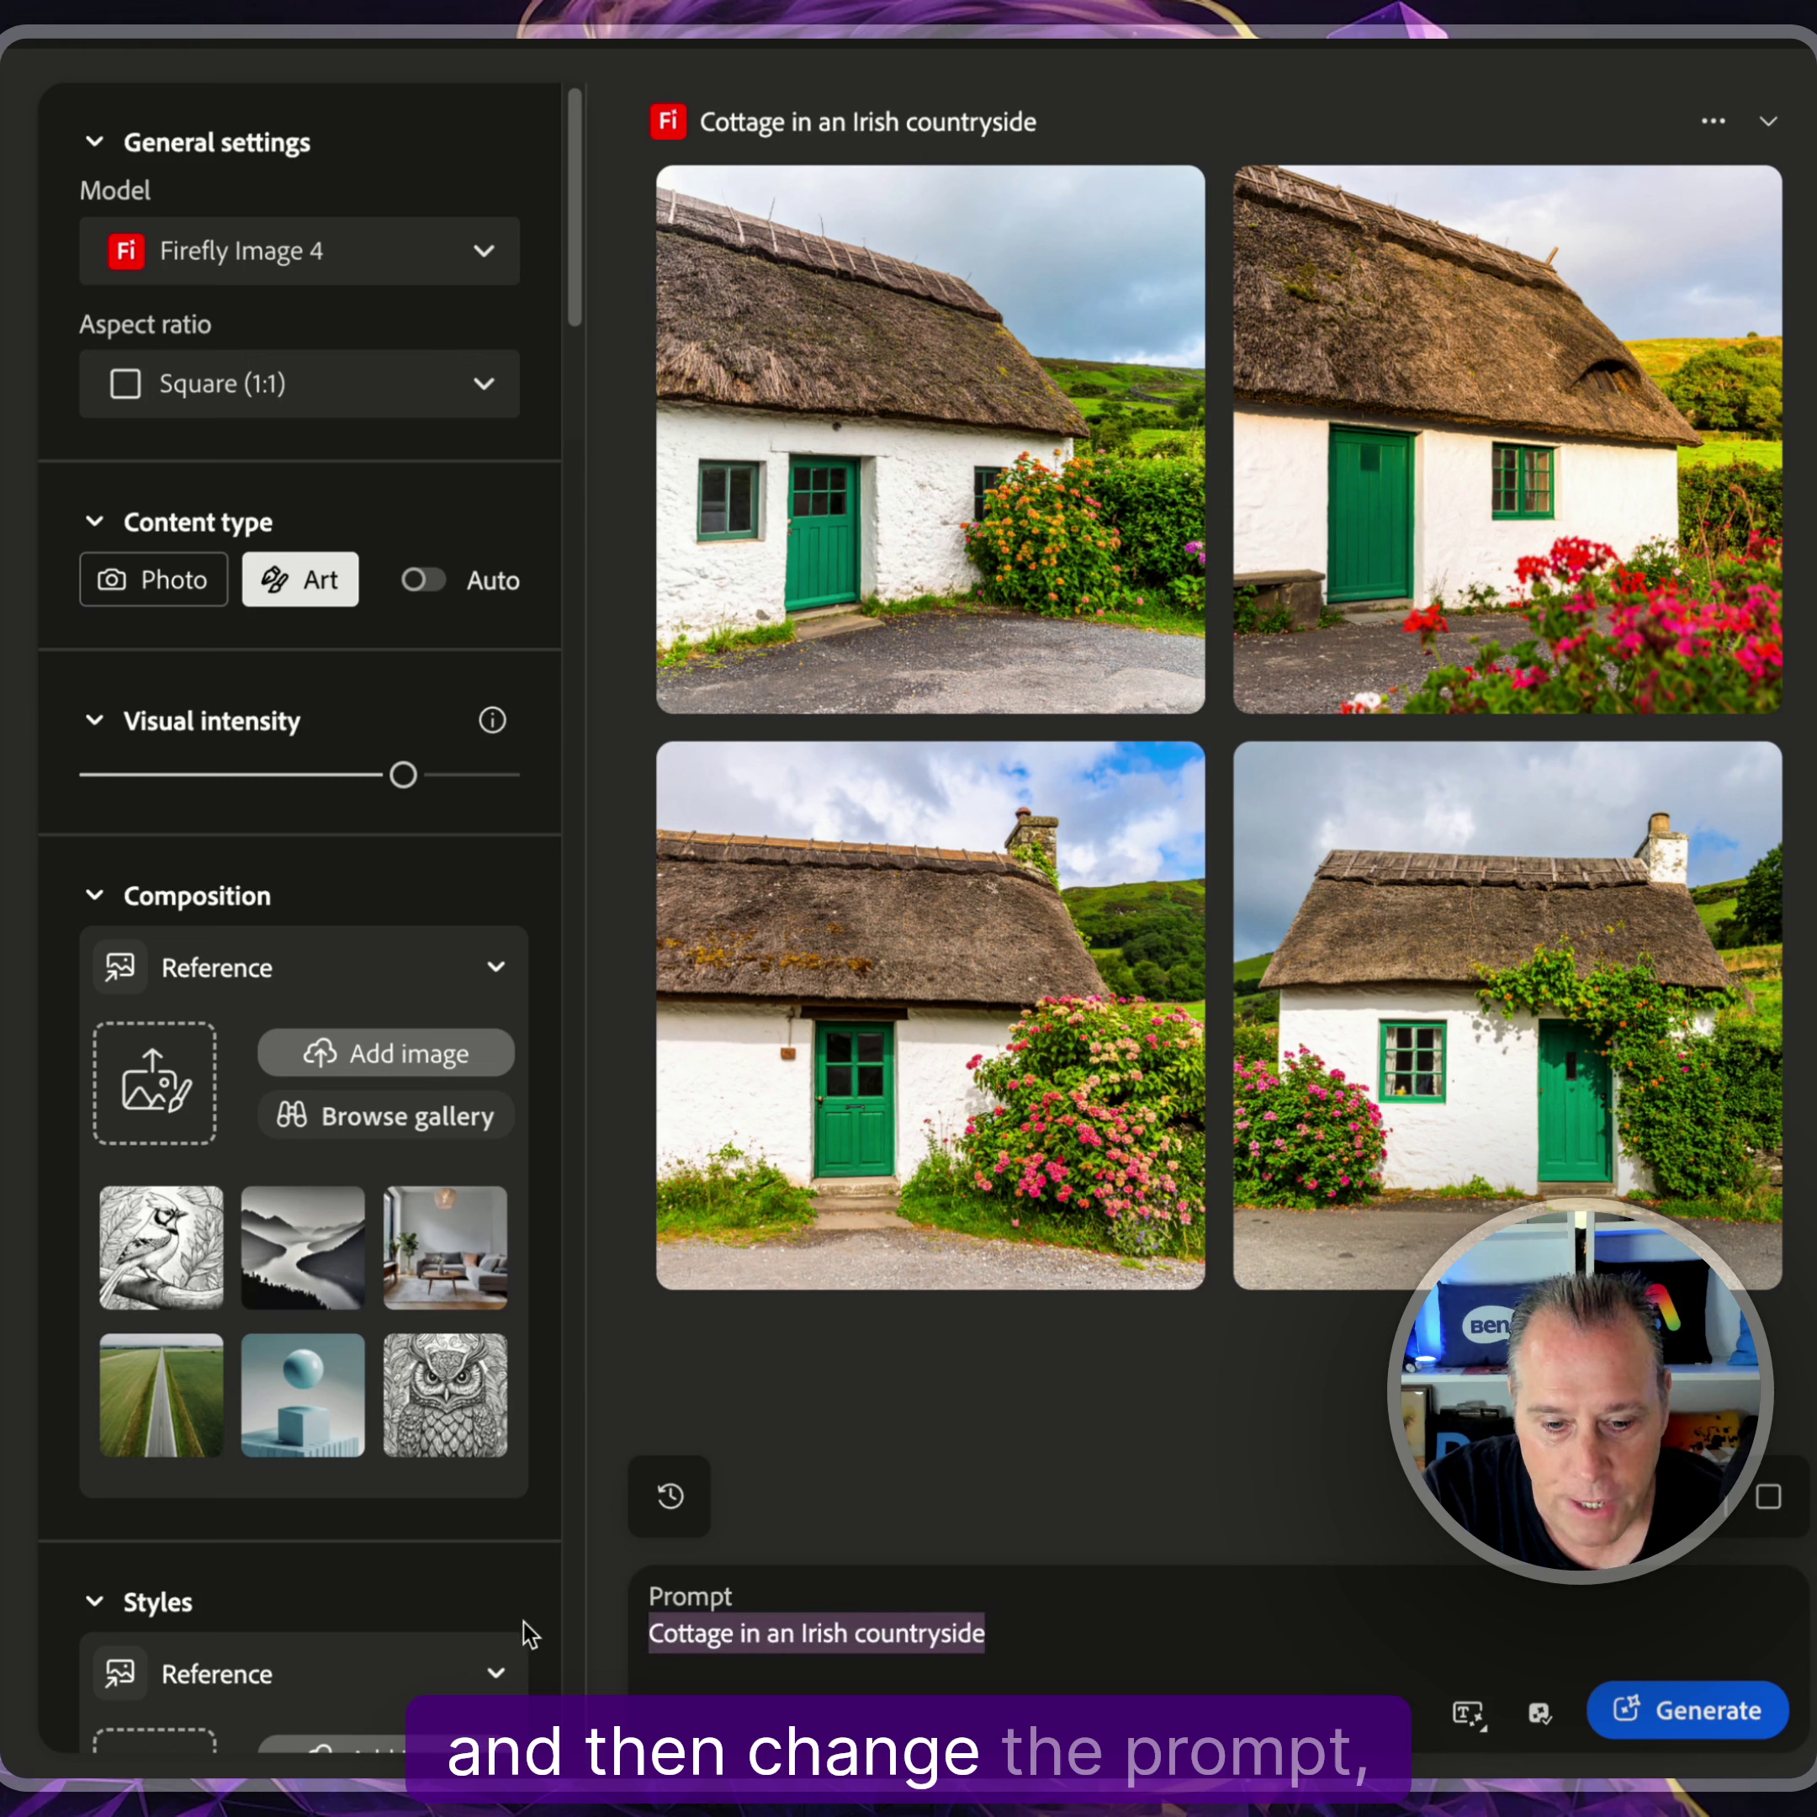
{"action": "key", "text": "BackSpace"}
{"action": "type", "text": "octopus with an exquisitely detailed intricate Asian Female face, underwater, iridescent texture and fish skin believable metamorphosis detailed Woman’s facial features, vivid colors of aqua blues and deep varied Purples and magentas, sharp edges, Japanese influences"}
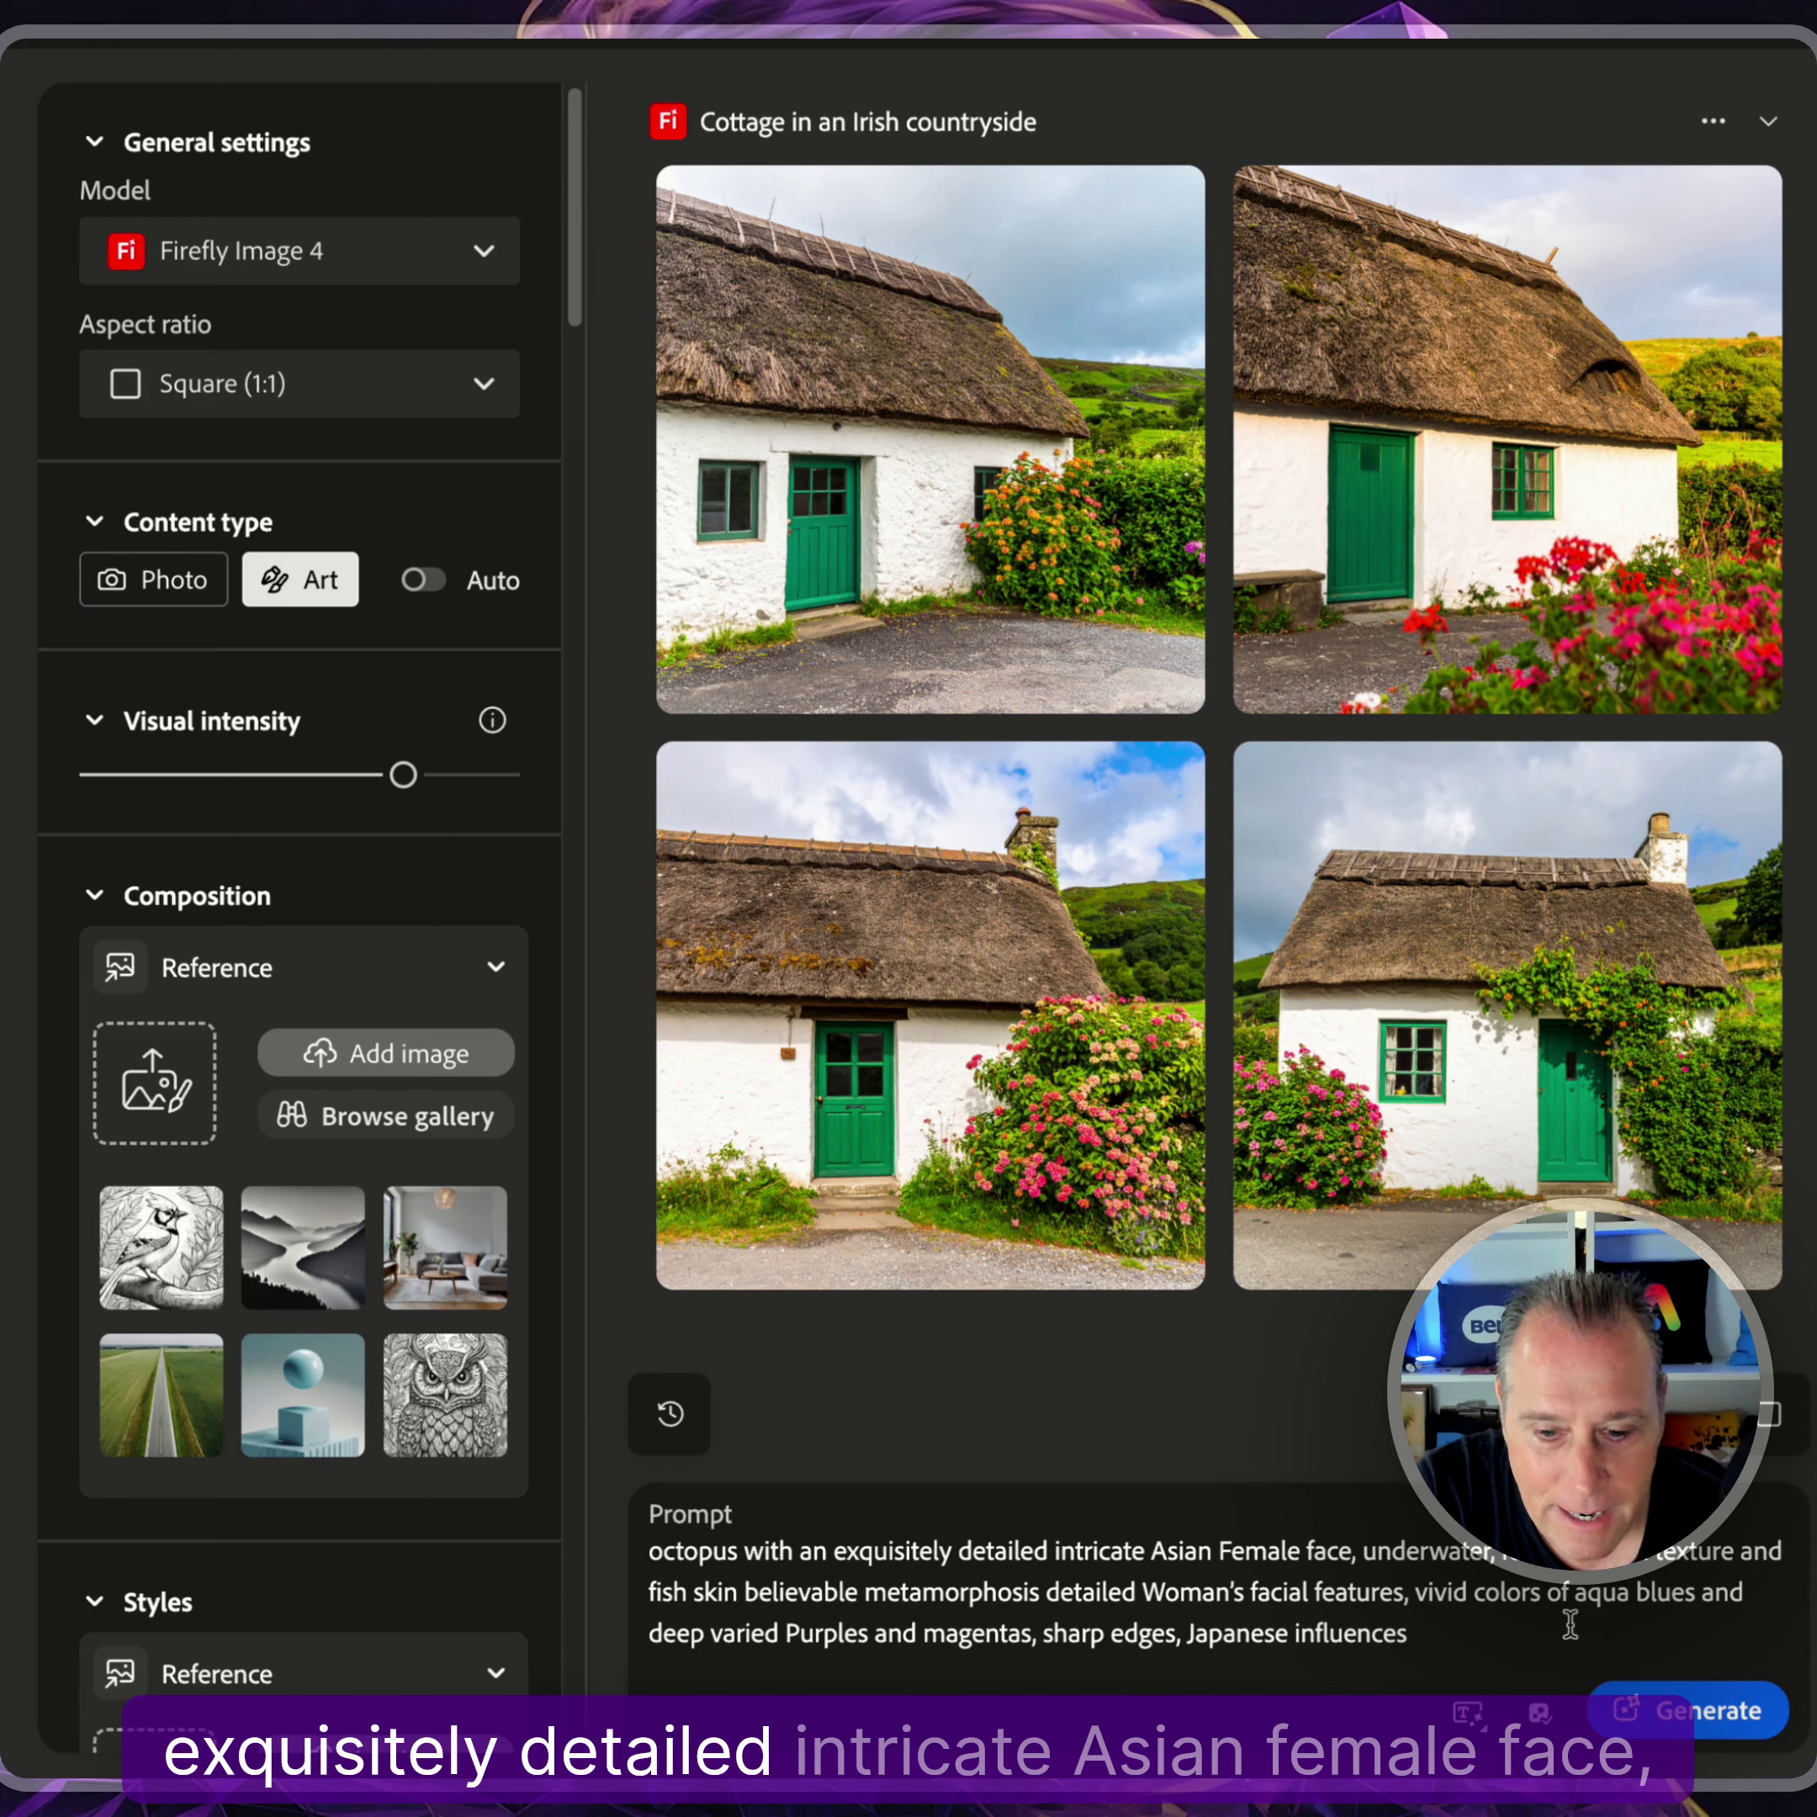
{"action": "left_click", "coordinate": [1697, 1711]}
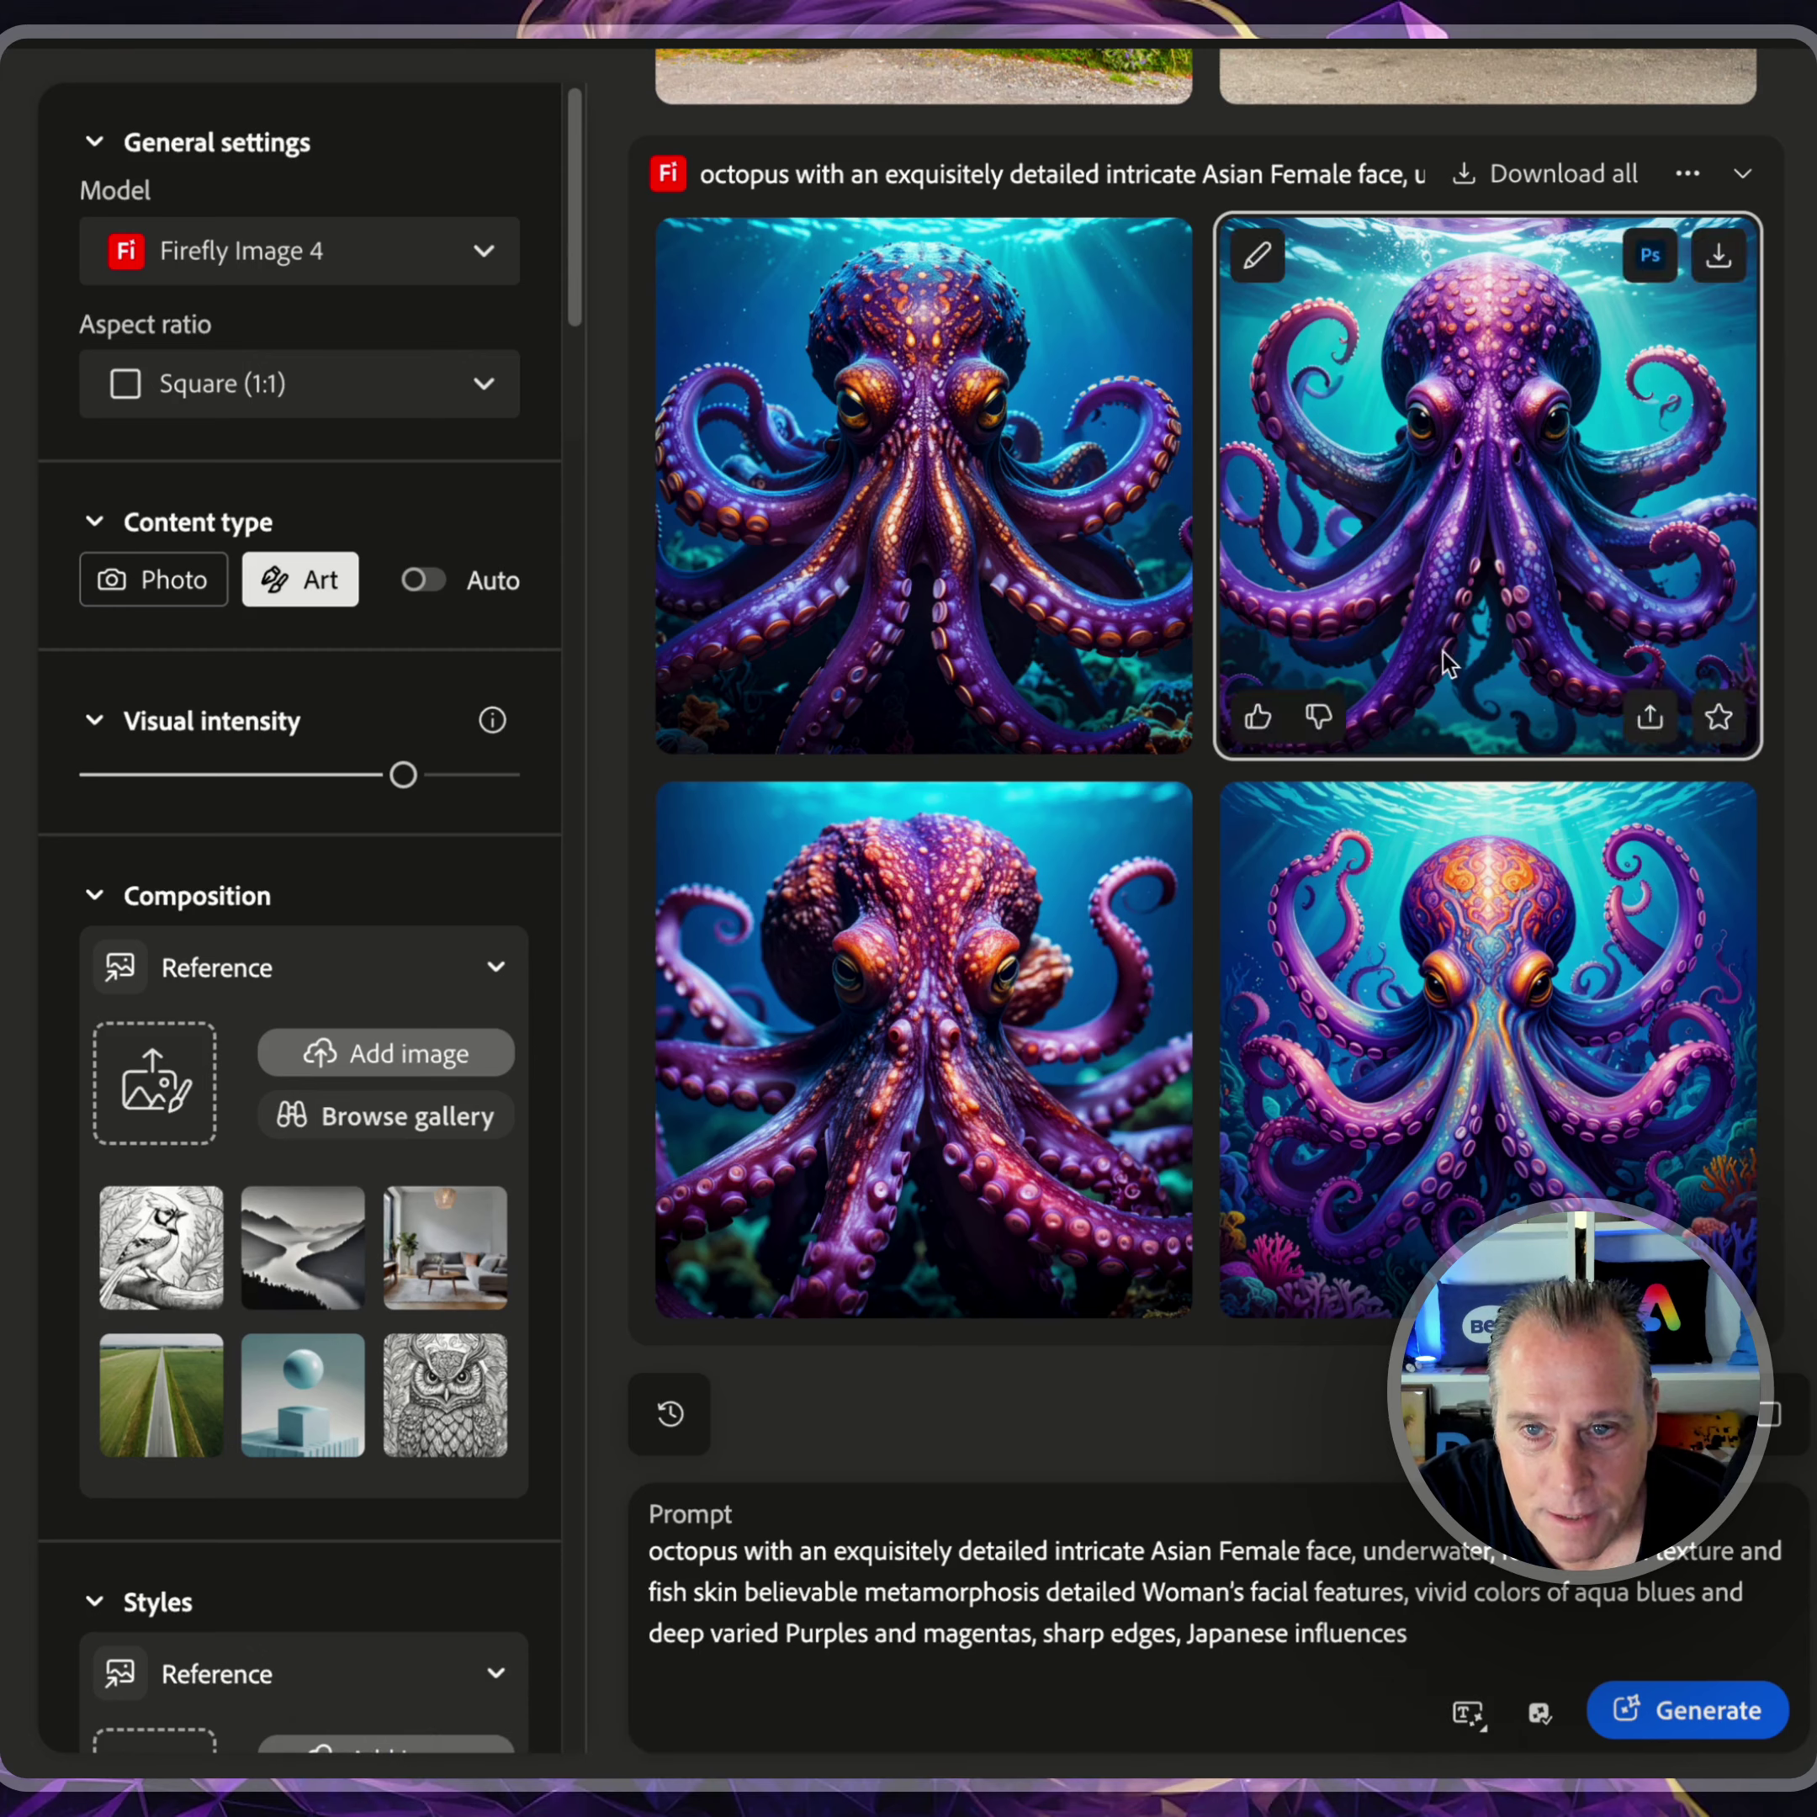
Enlarge the fourth octopus image, with the orange-patterned head, to save it to favorites and submit it to the gallery.
{"action": "left_click", "coordinate": [1525, 957]}
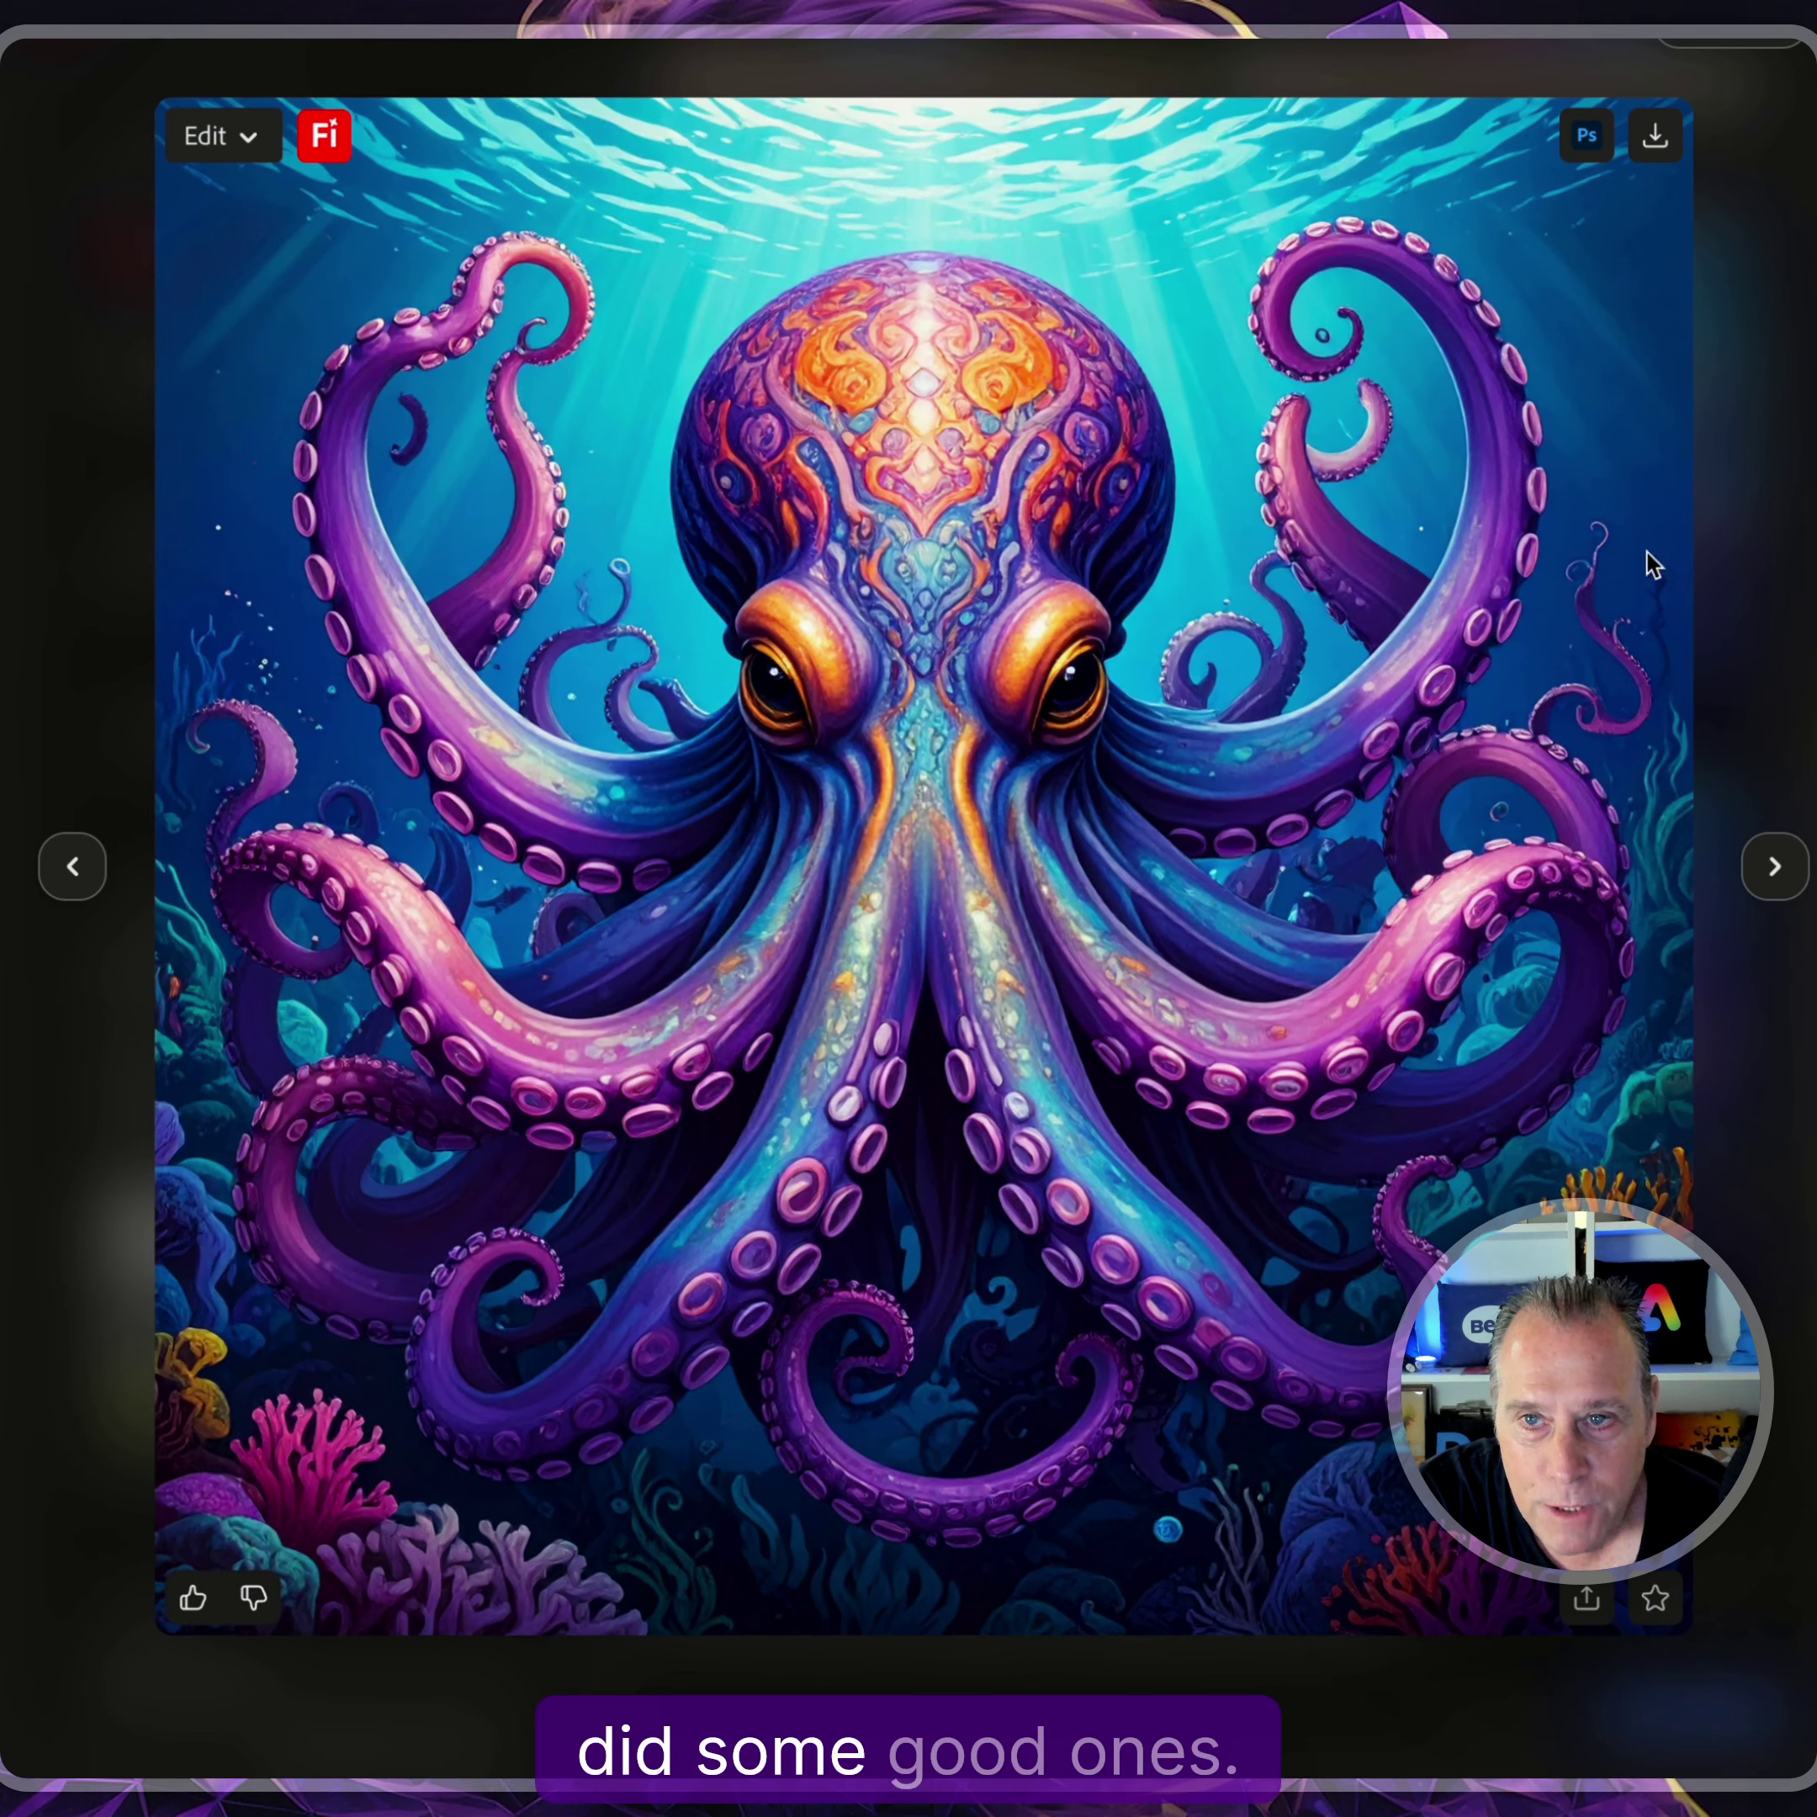
{"action": "mouse_move", "coordinate": [1661, 1606]}
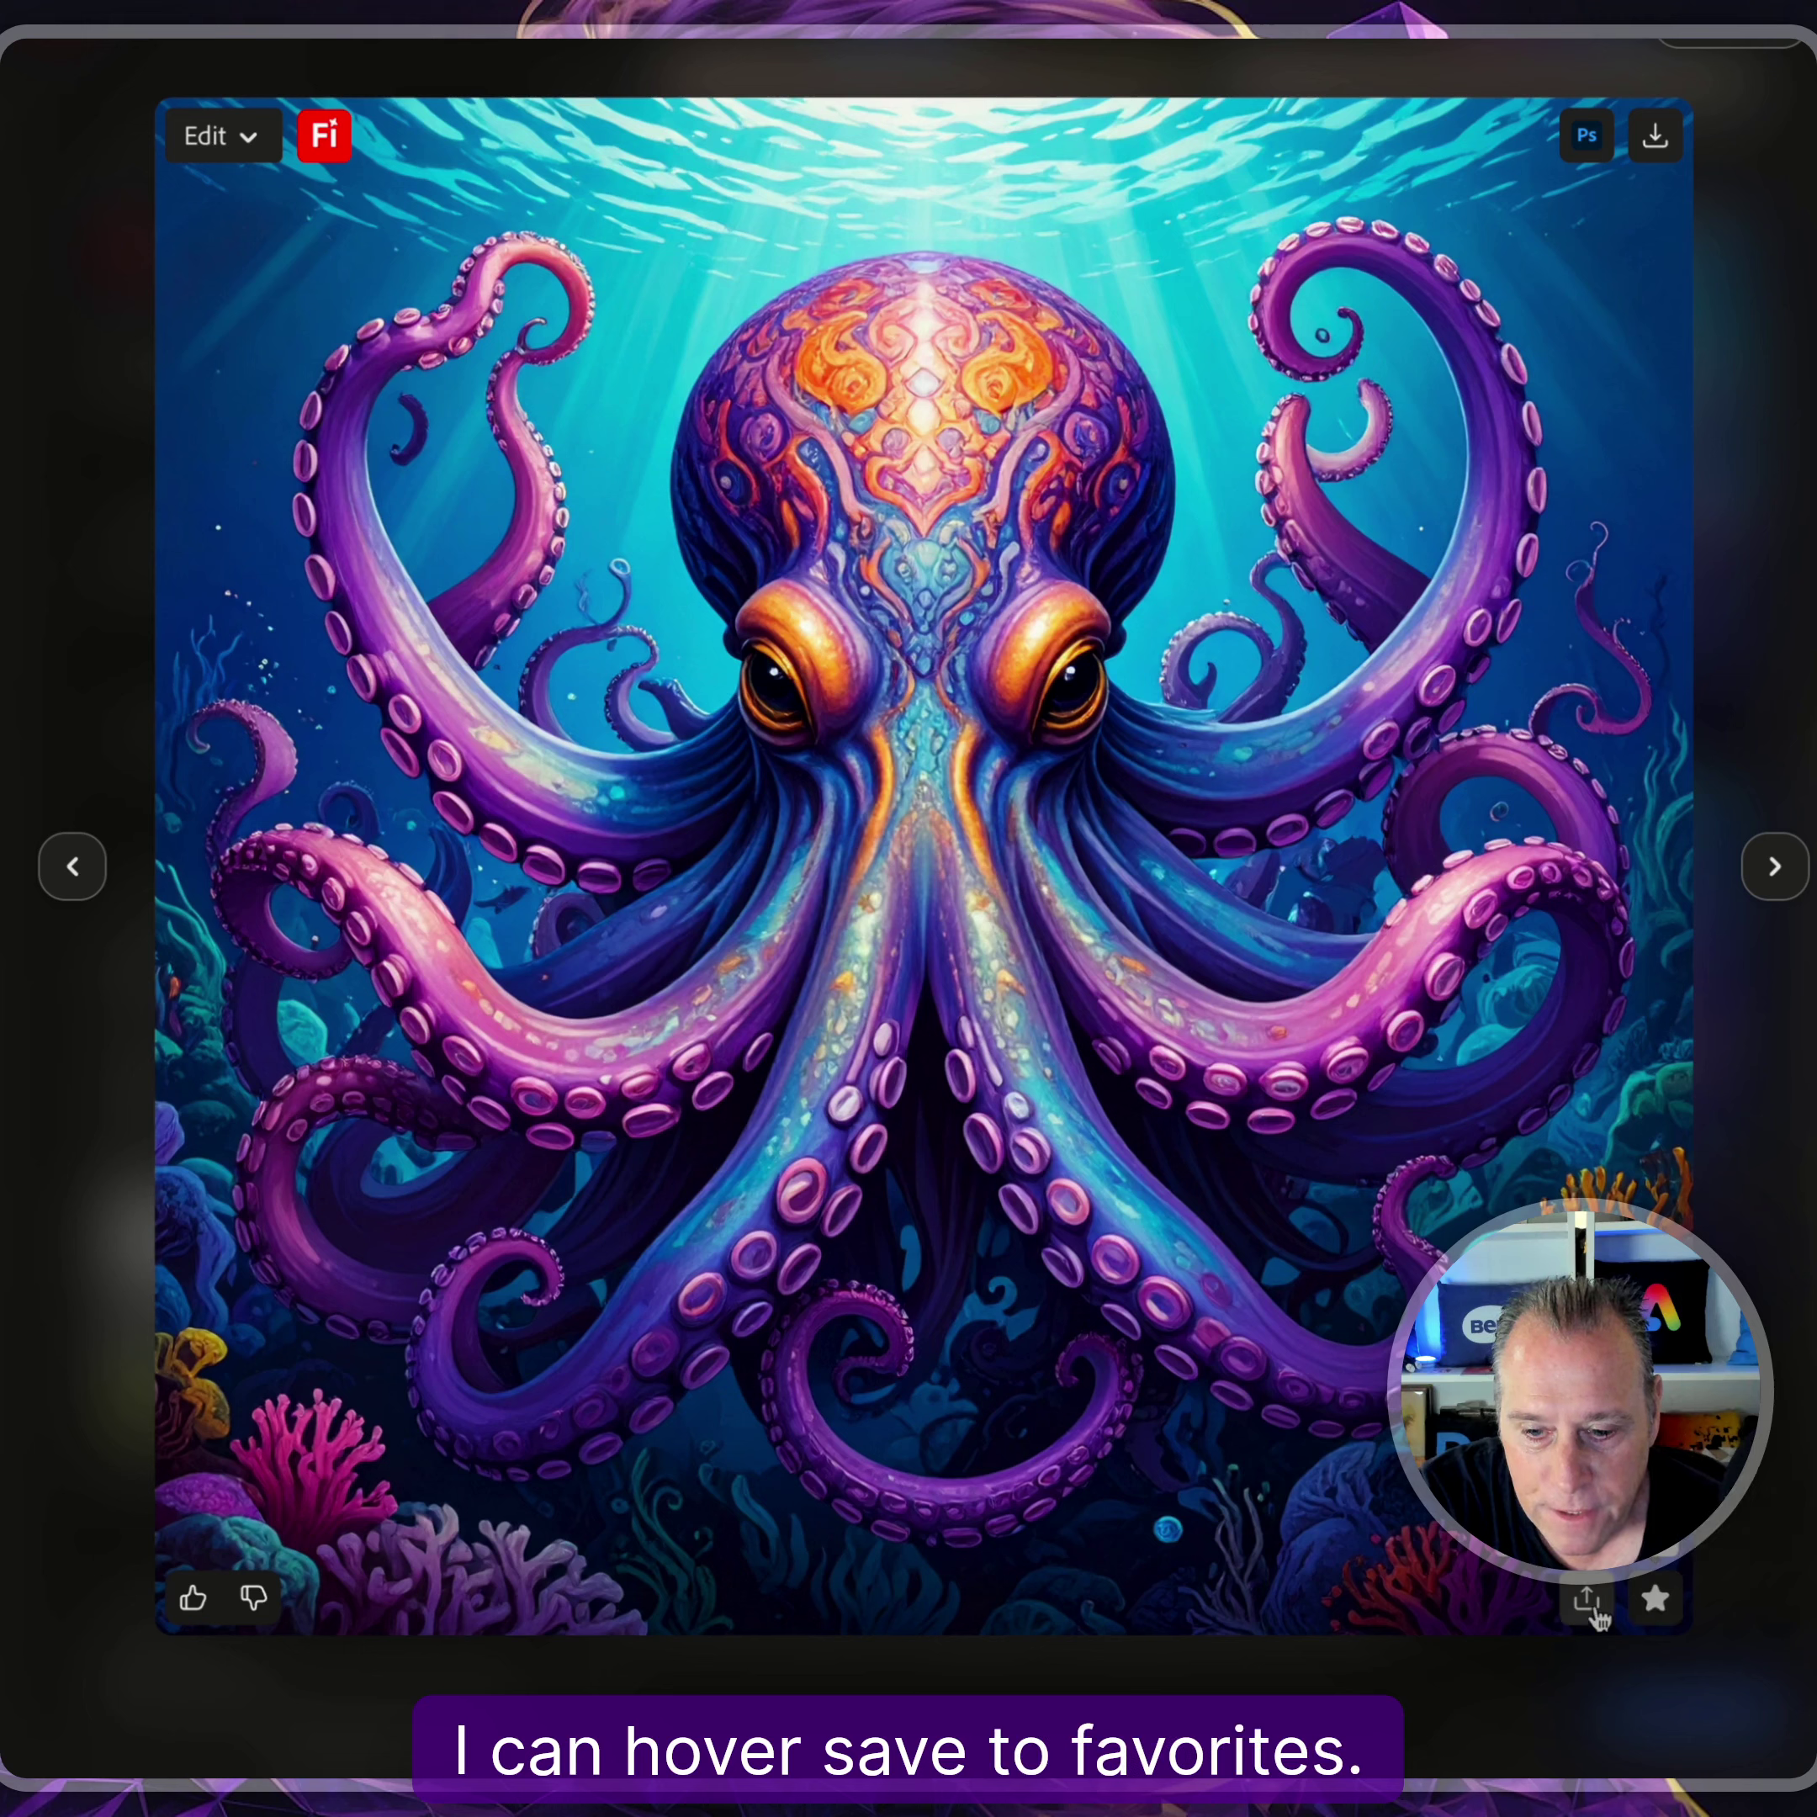
{"action": "left_click", "coordinate": [1585, 1598]}
{"action": "left_click", "coordinate": [1371, 1463]}
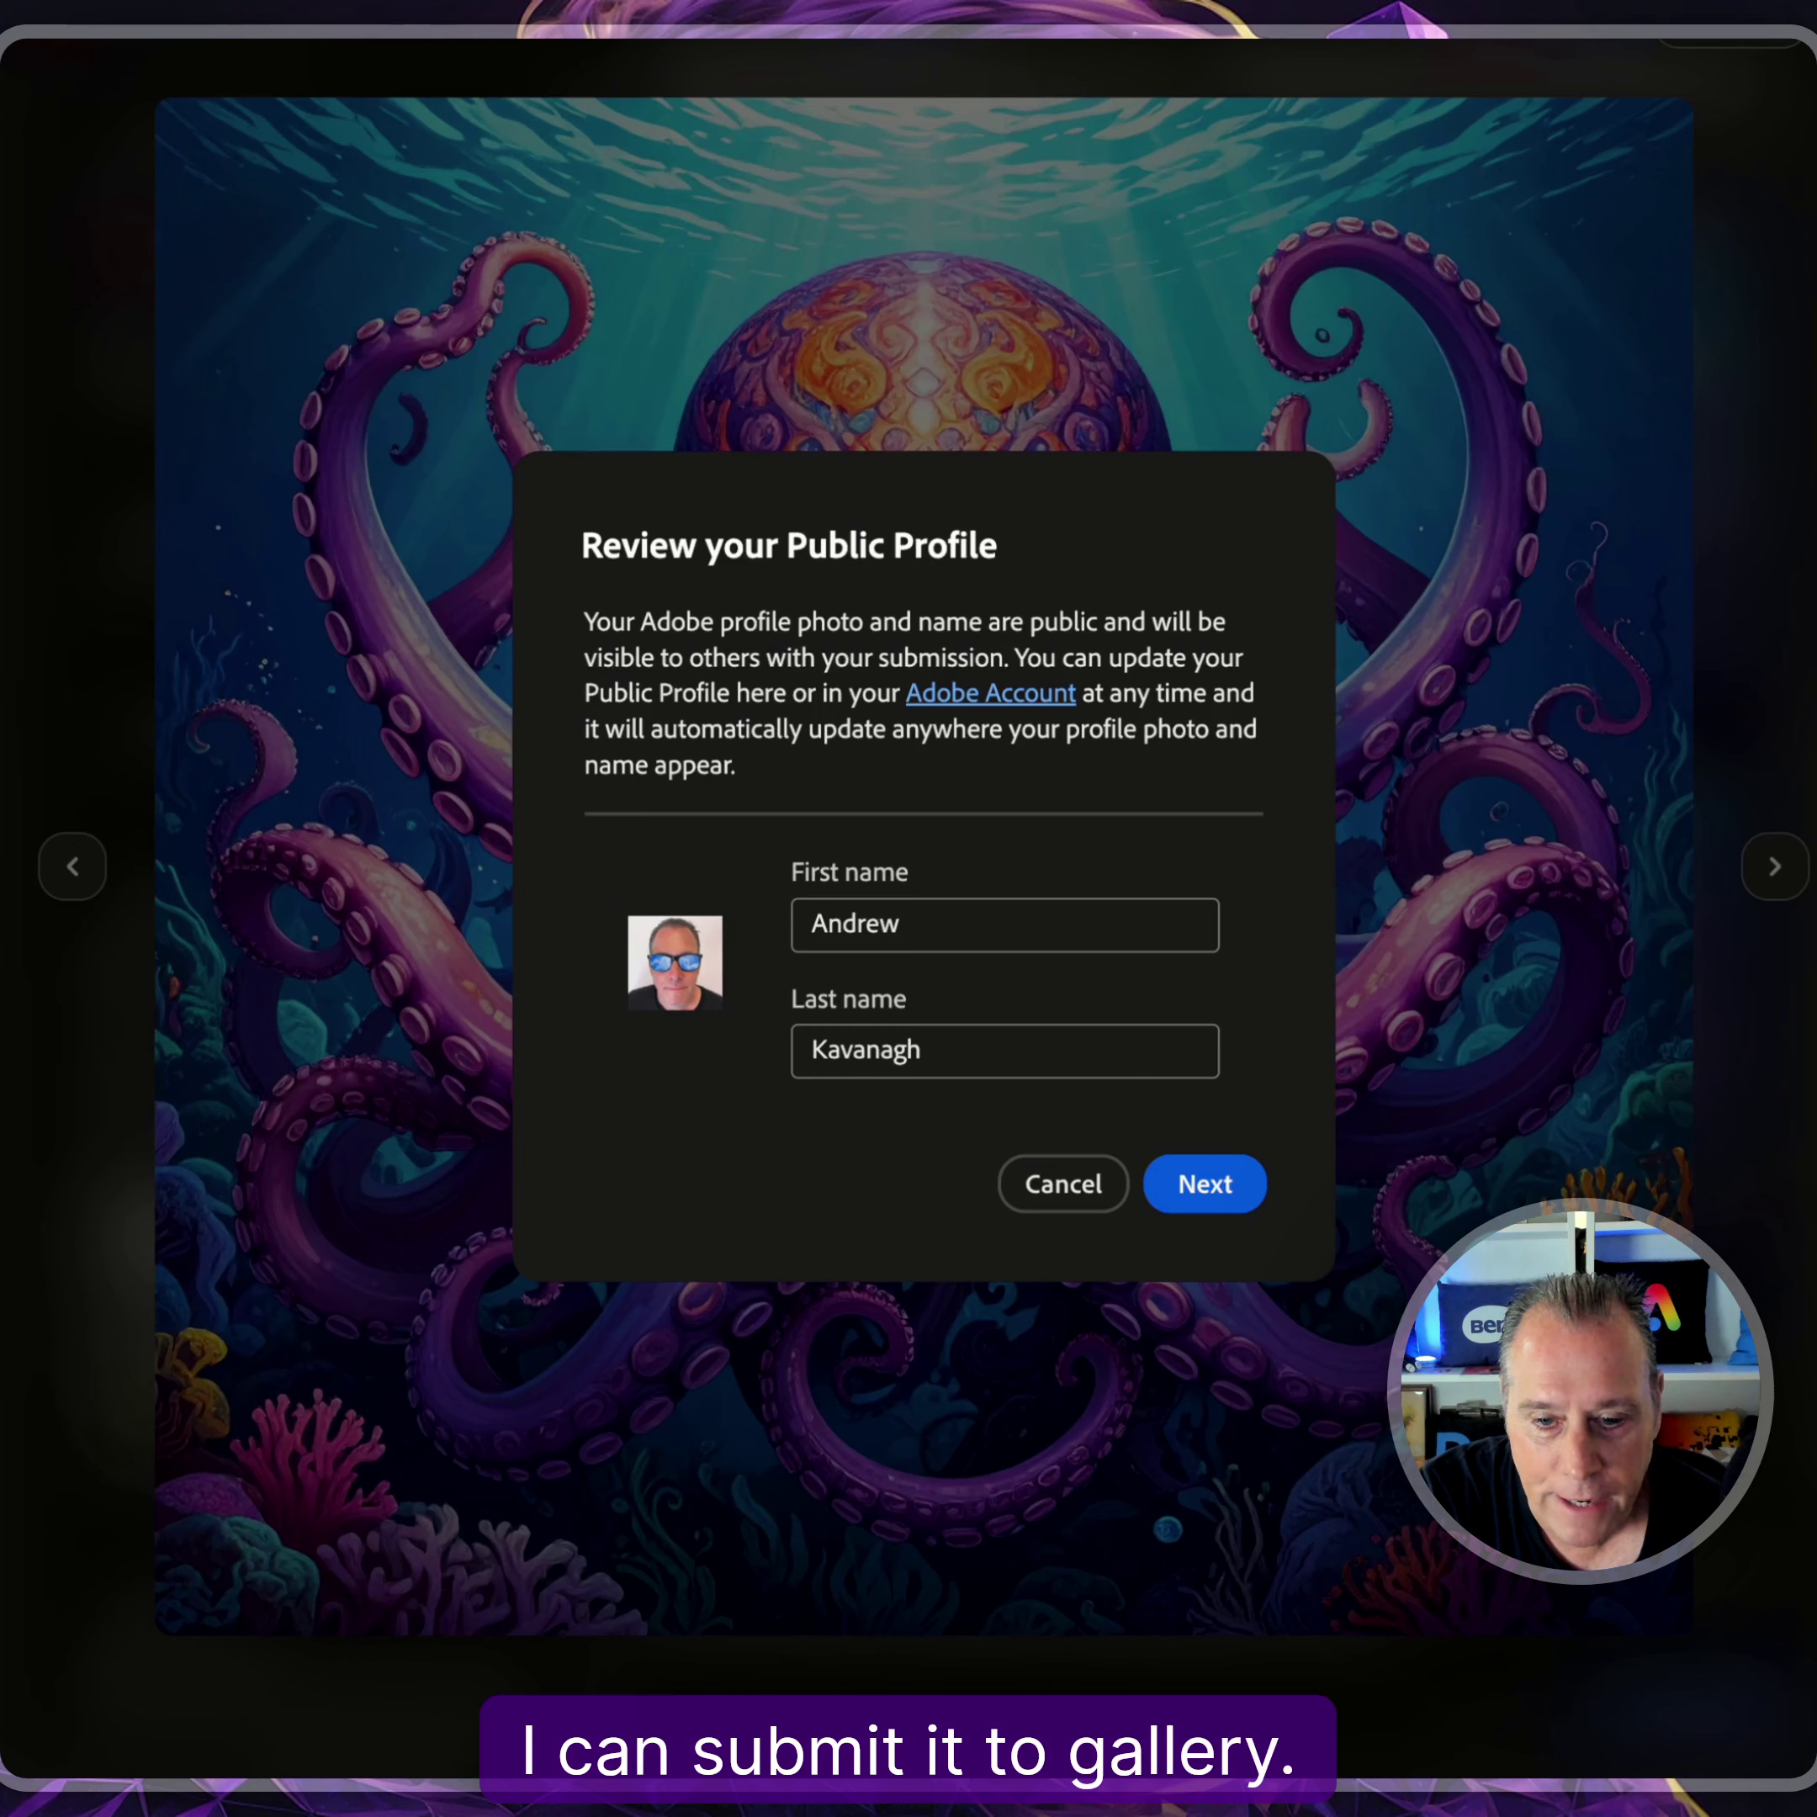
{"action": "left_click", "coordinate": [1214, 1200]}
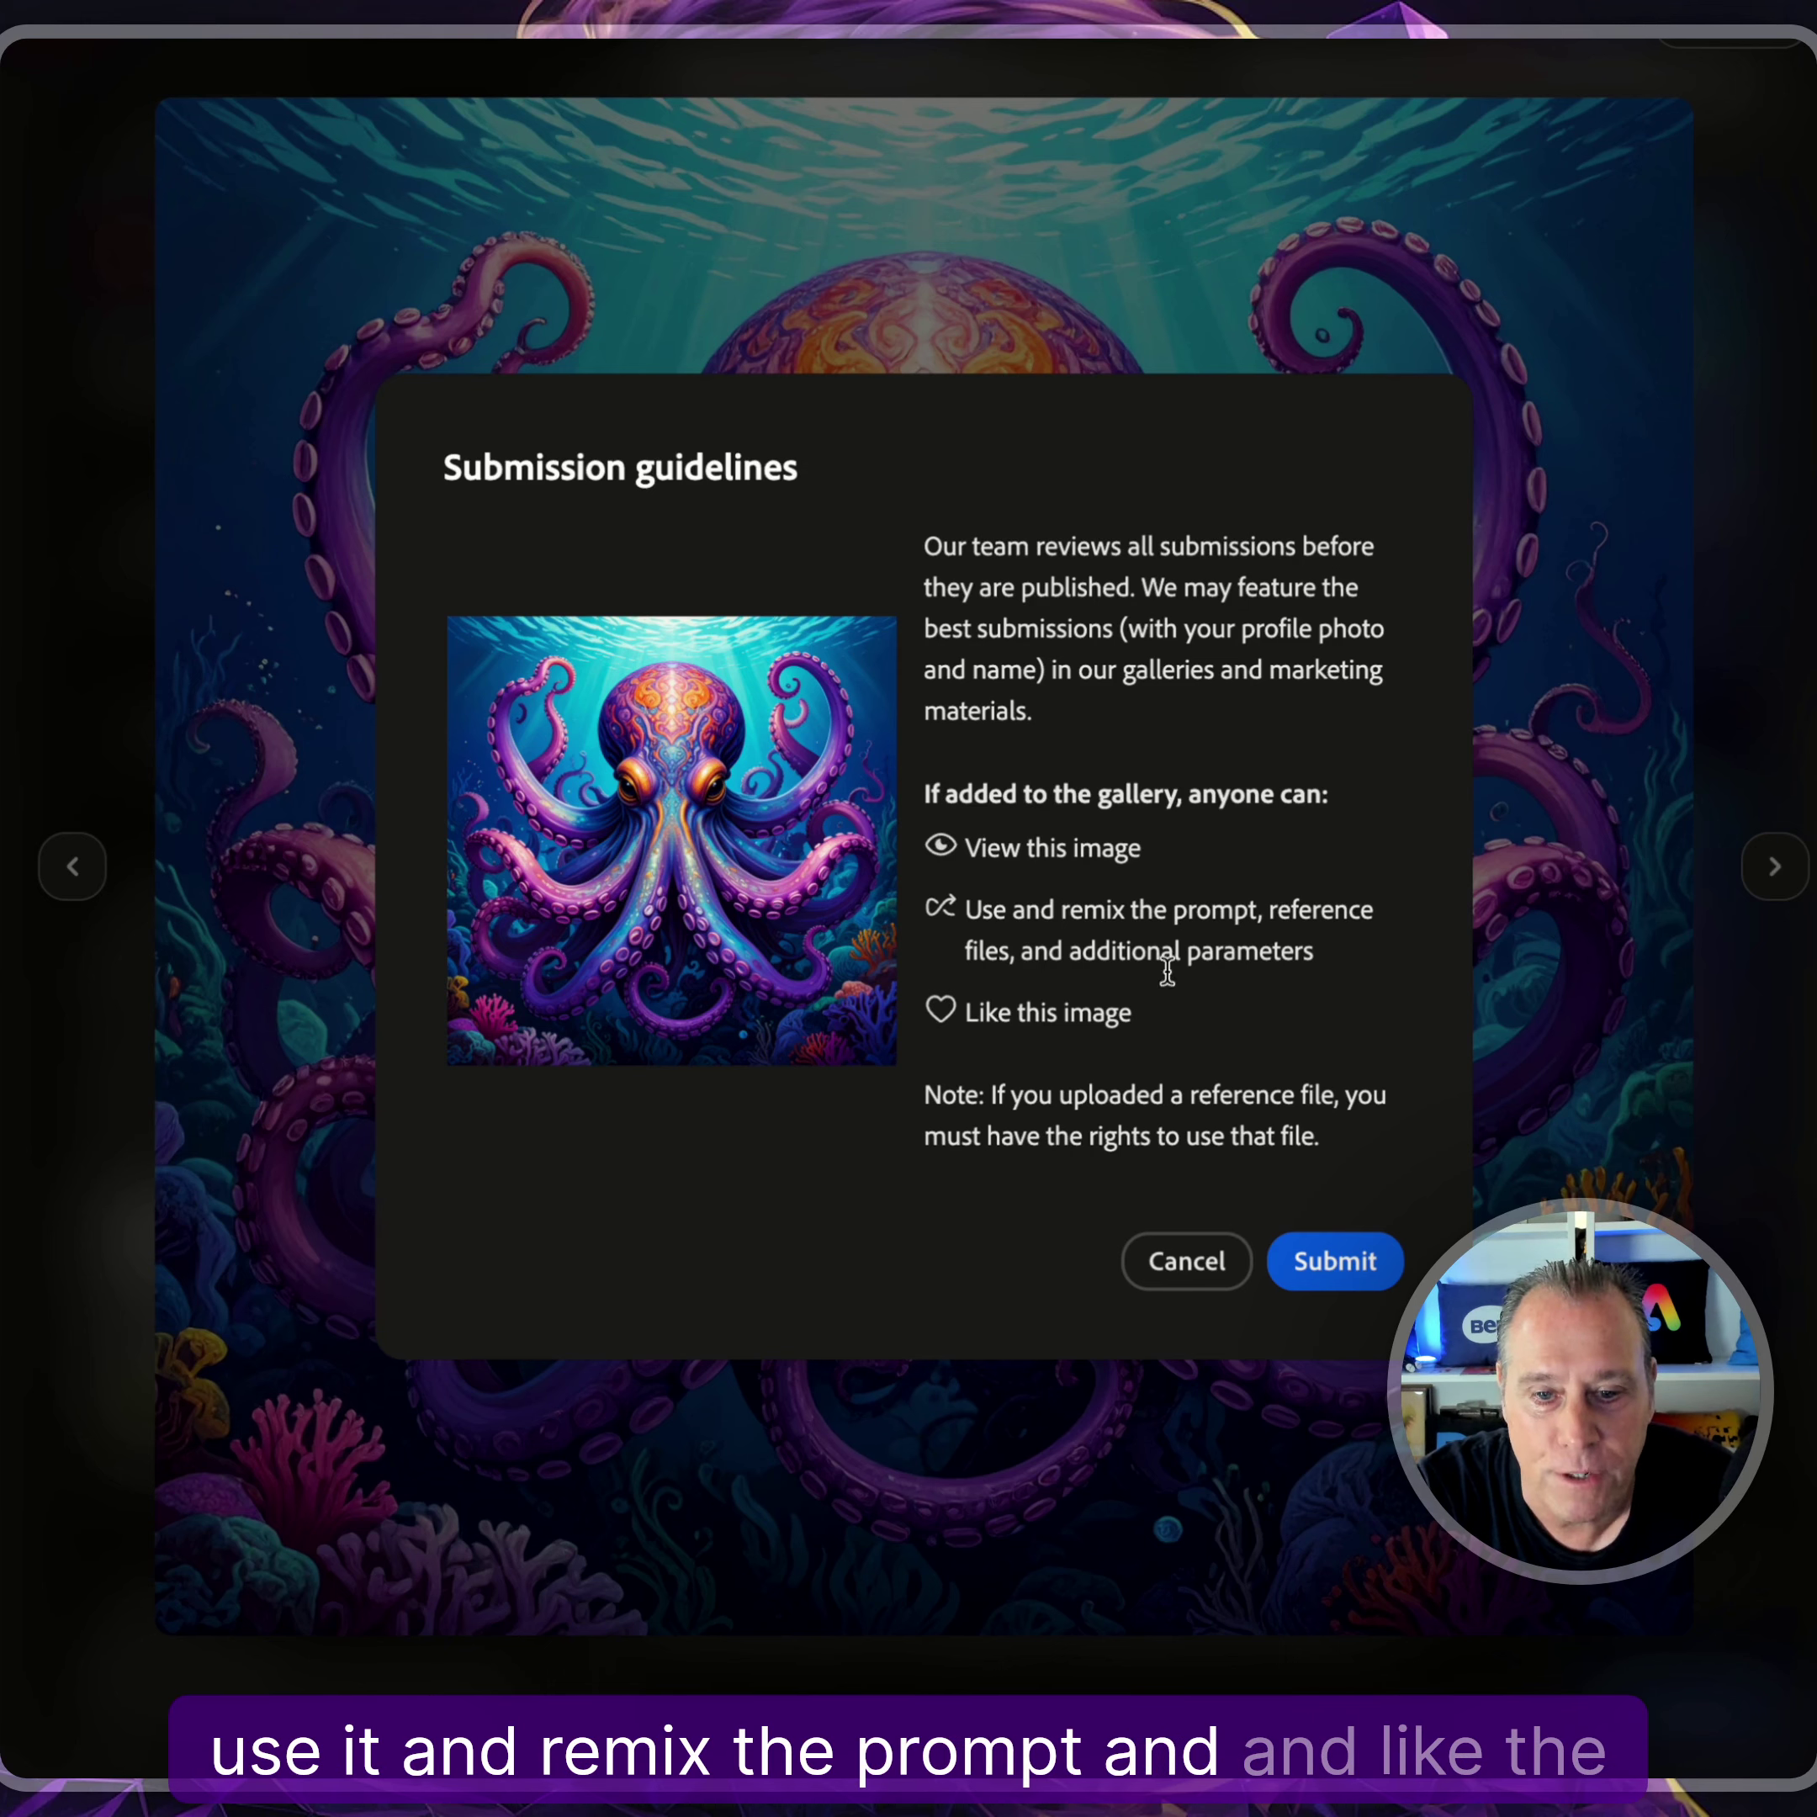
{"action": "left_click", "coordinate": [1378, 1268]}
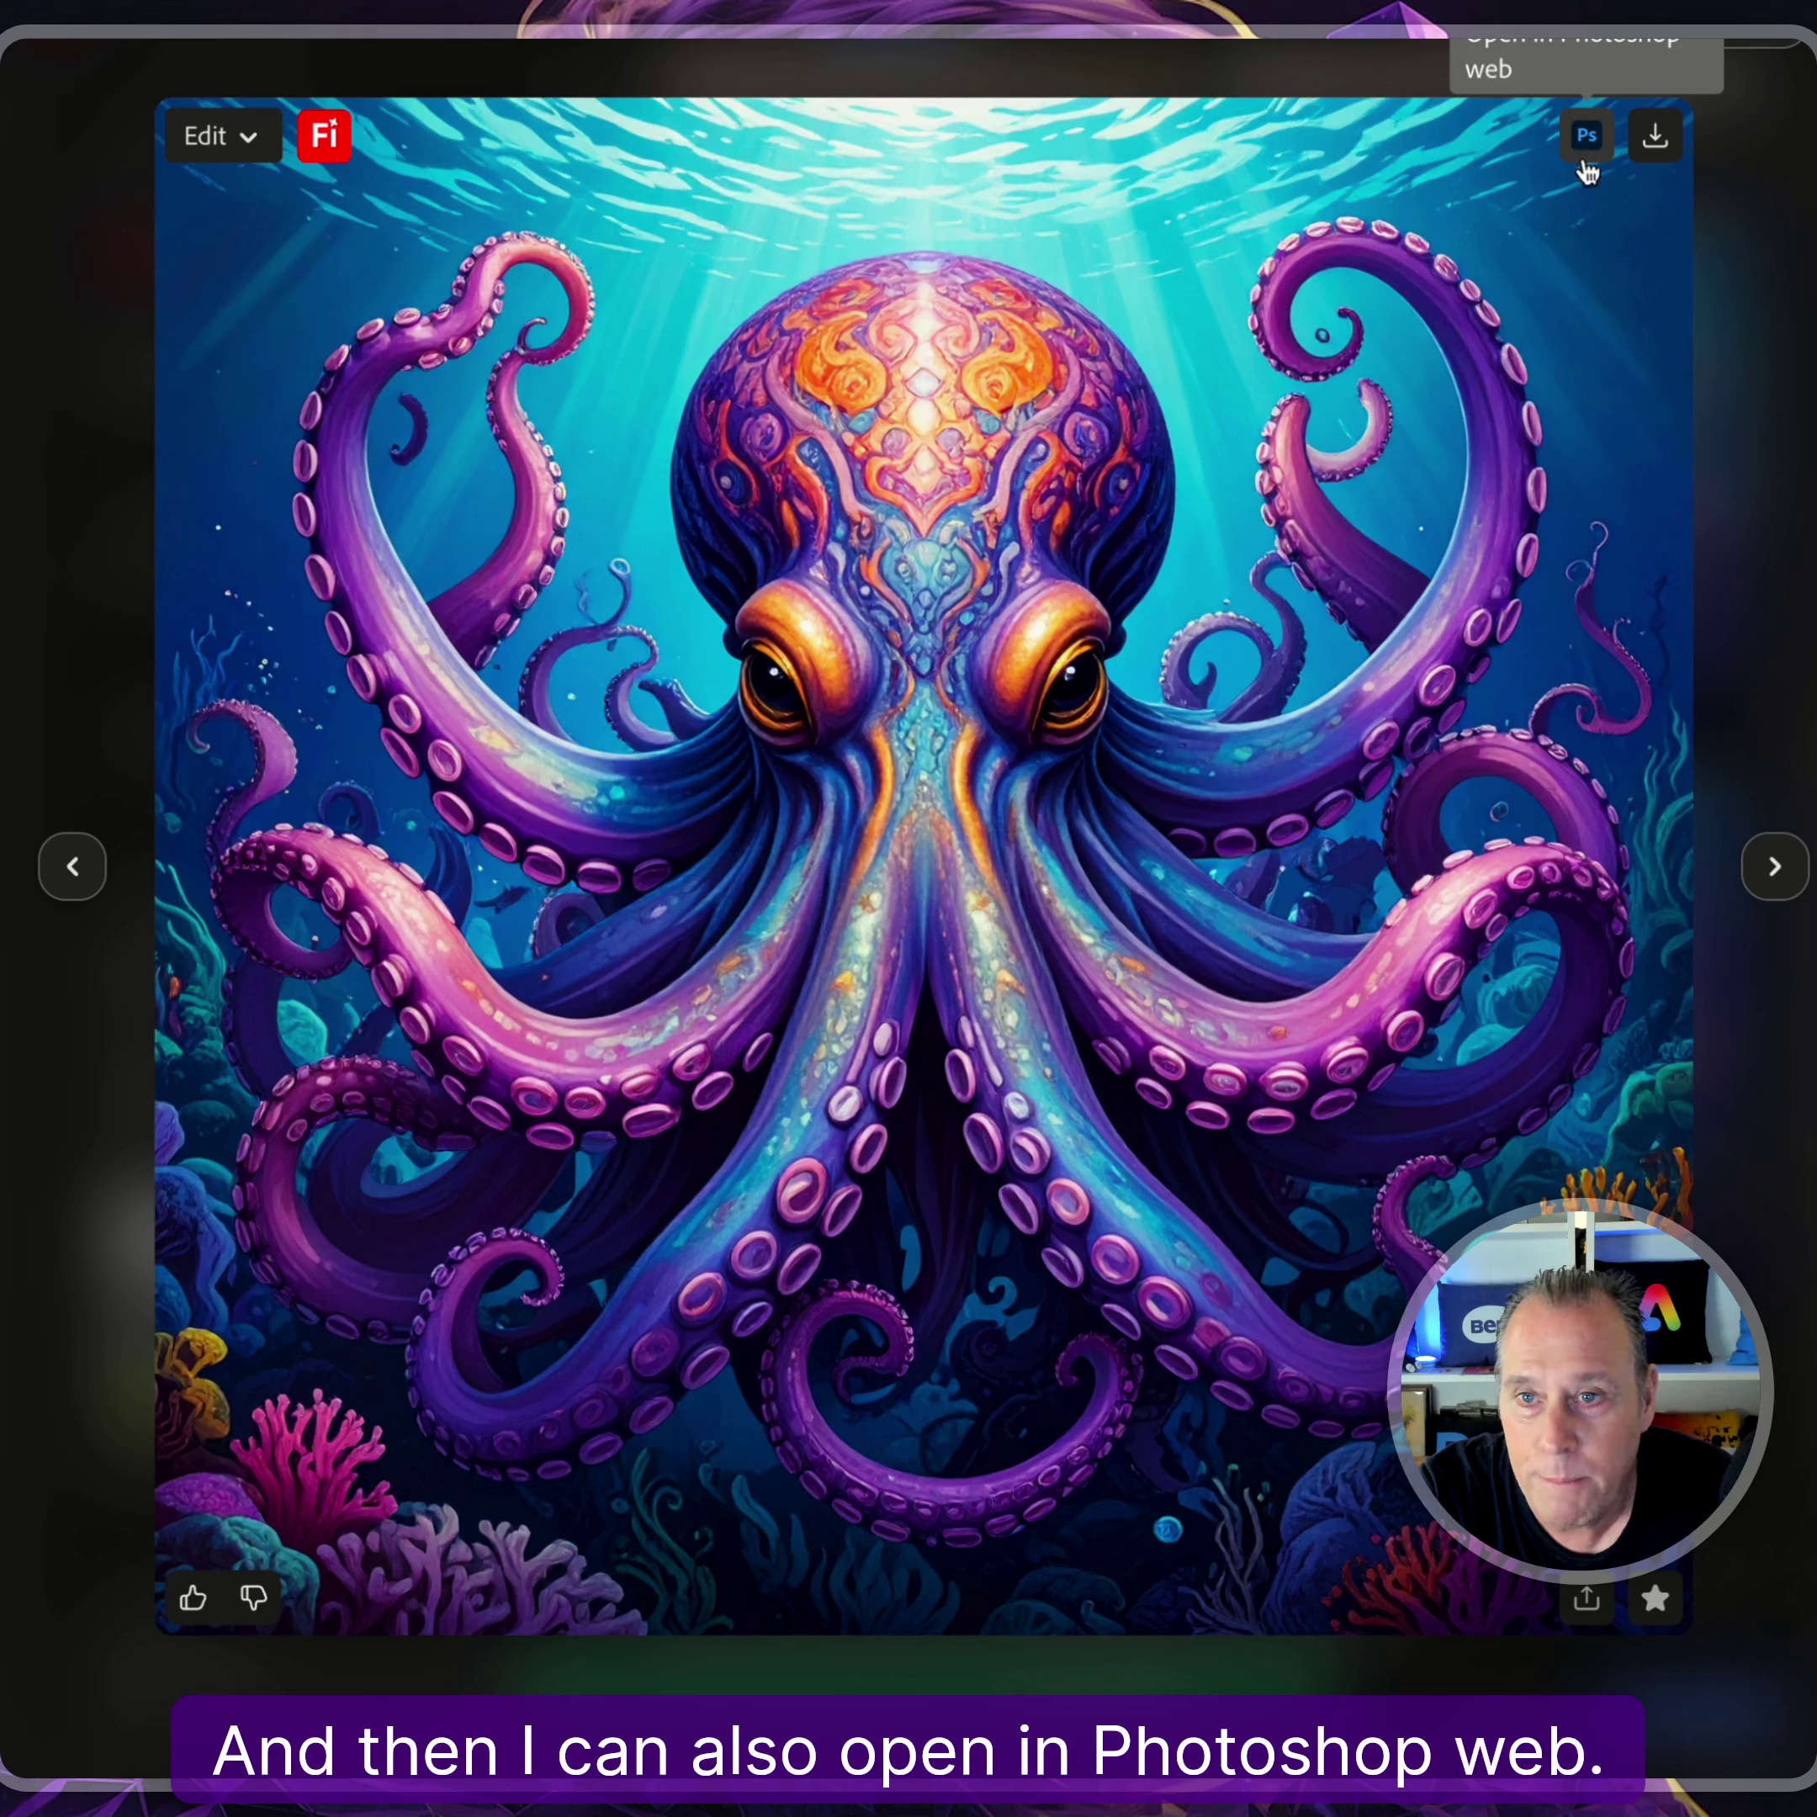
Show the editing options available for the enlarged octopus image.
{"action": "mouse_move", "coordinate": [325, 141]}
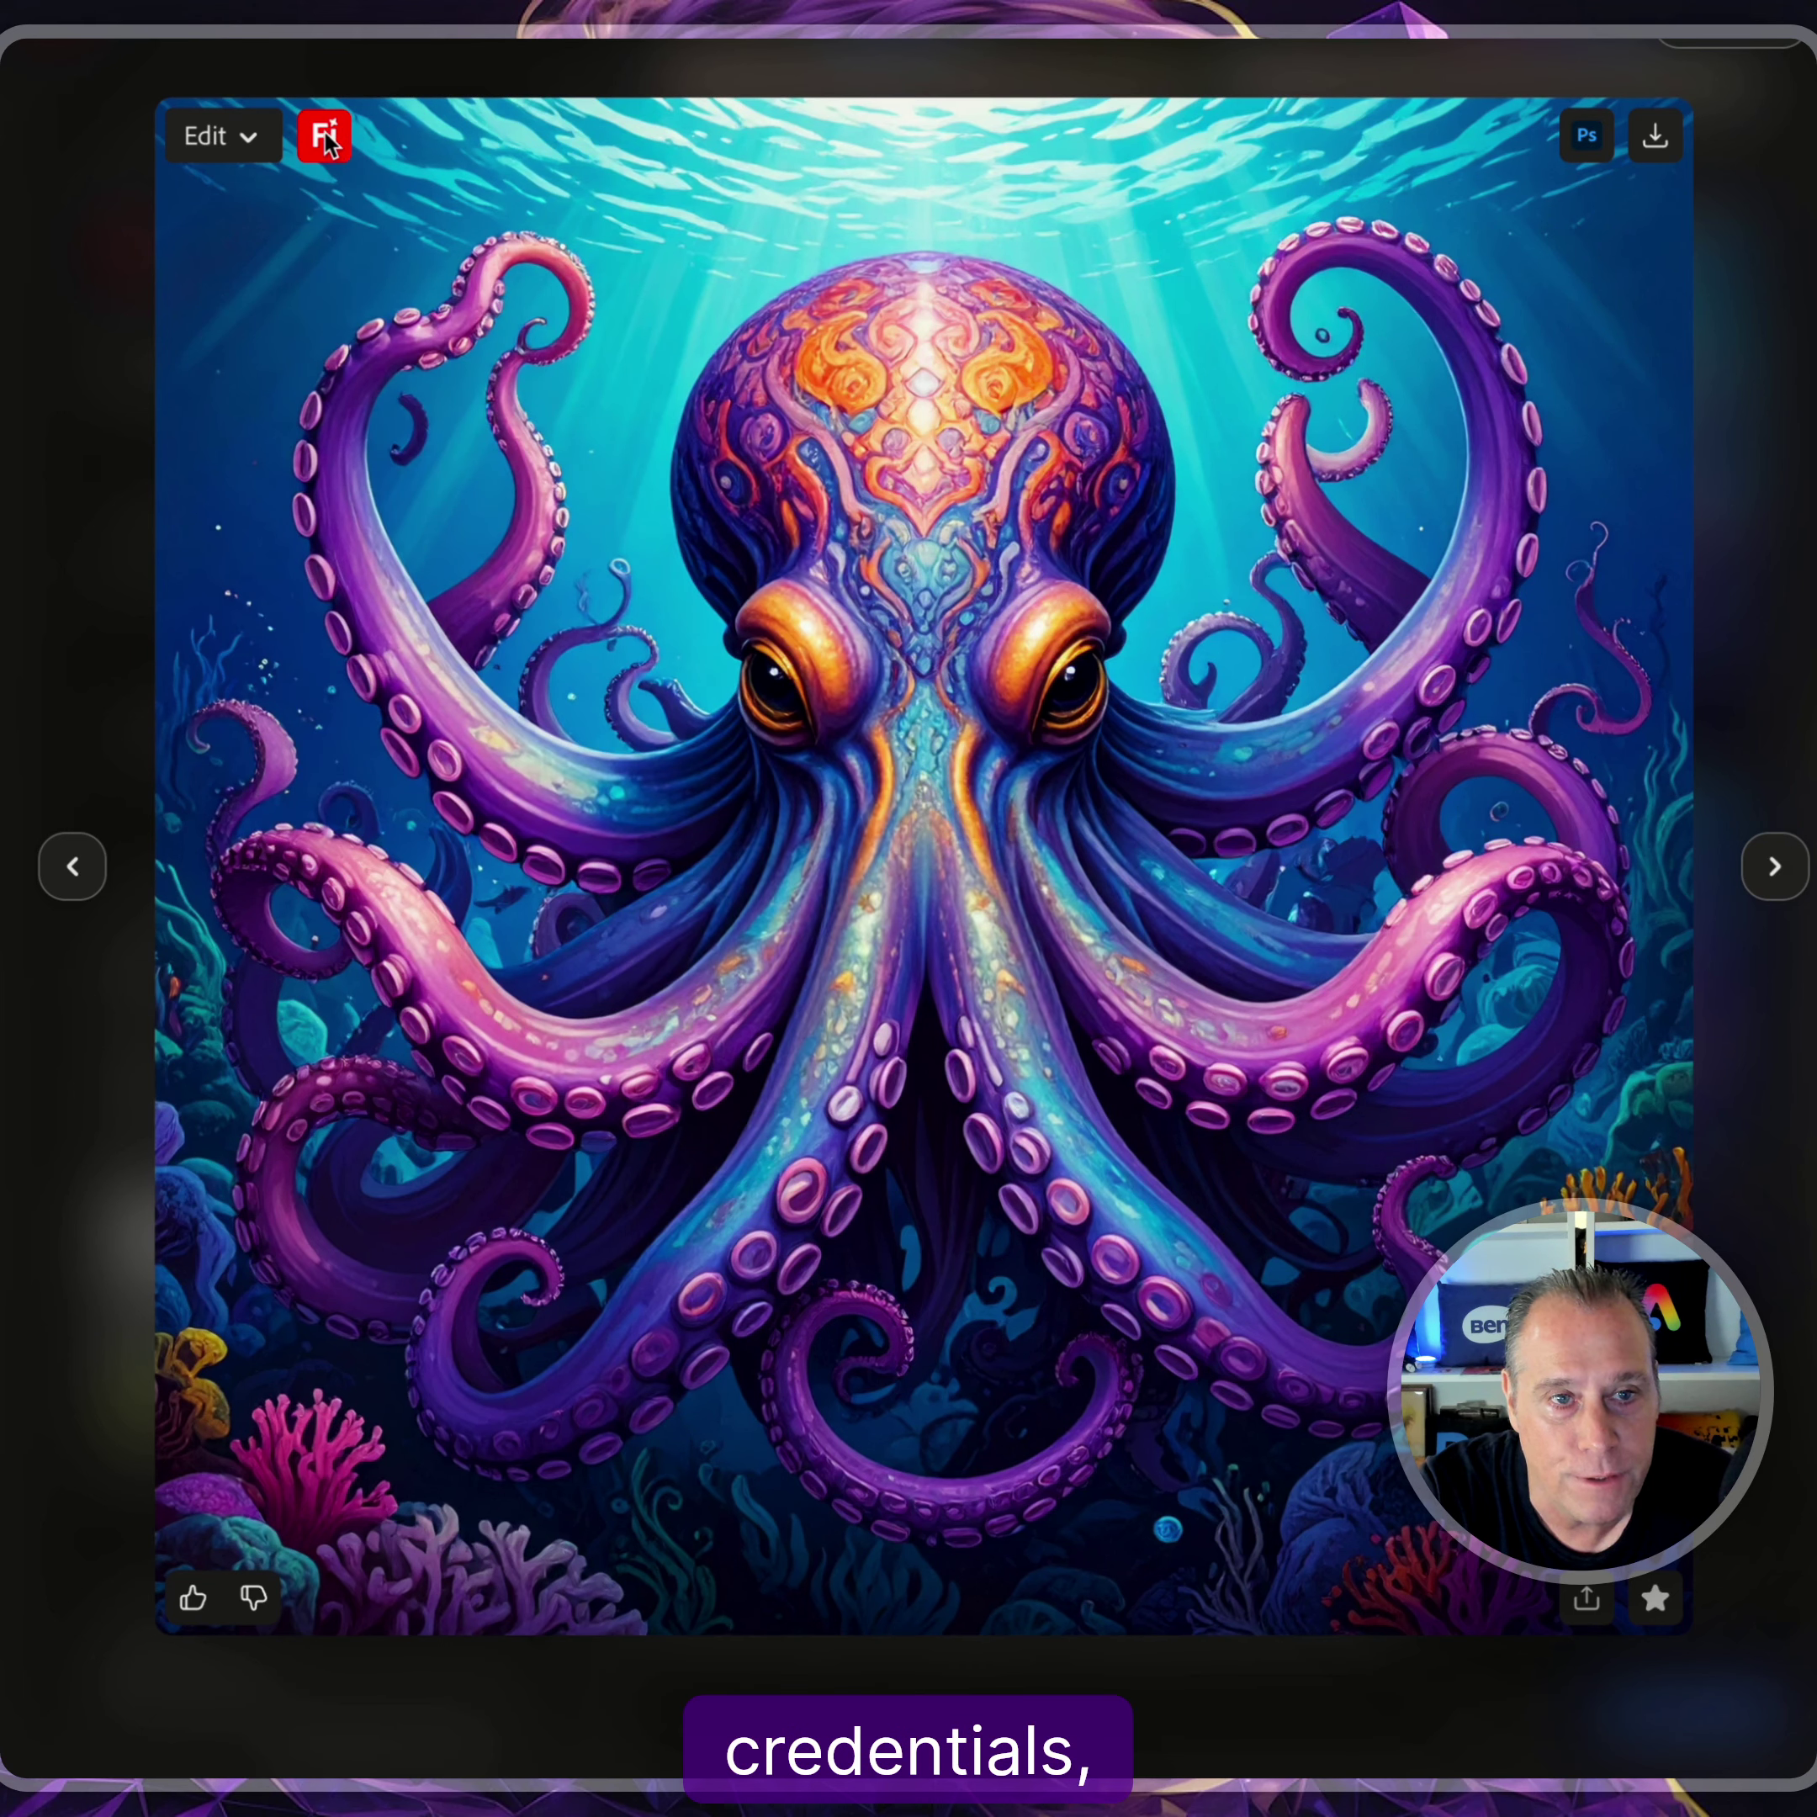
{"action": "left_click", "coordinate": [246, 138]}
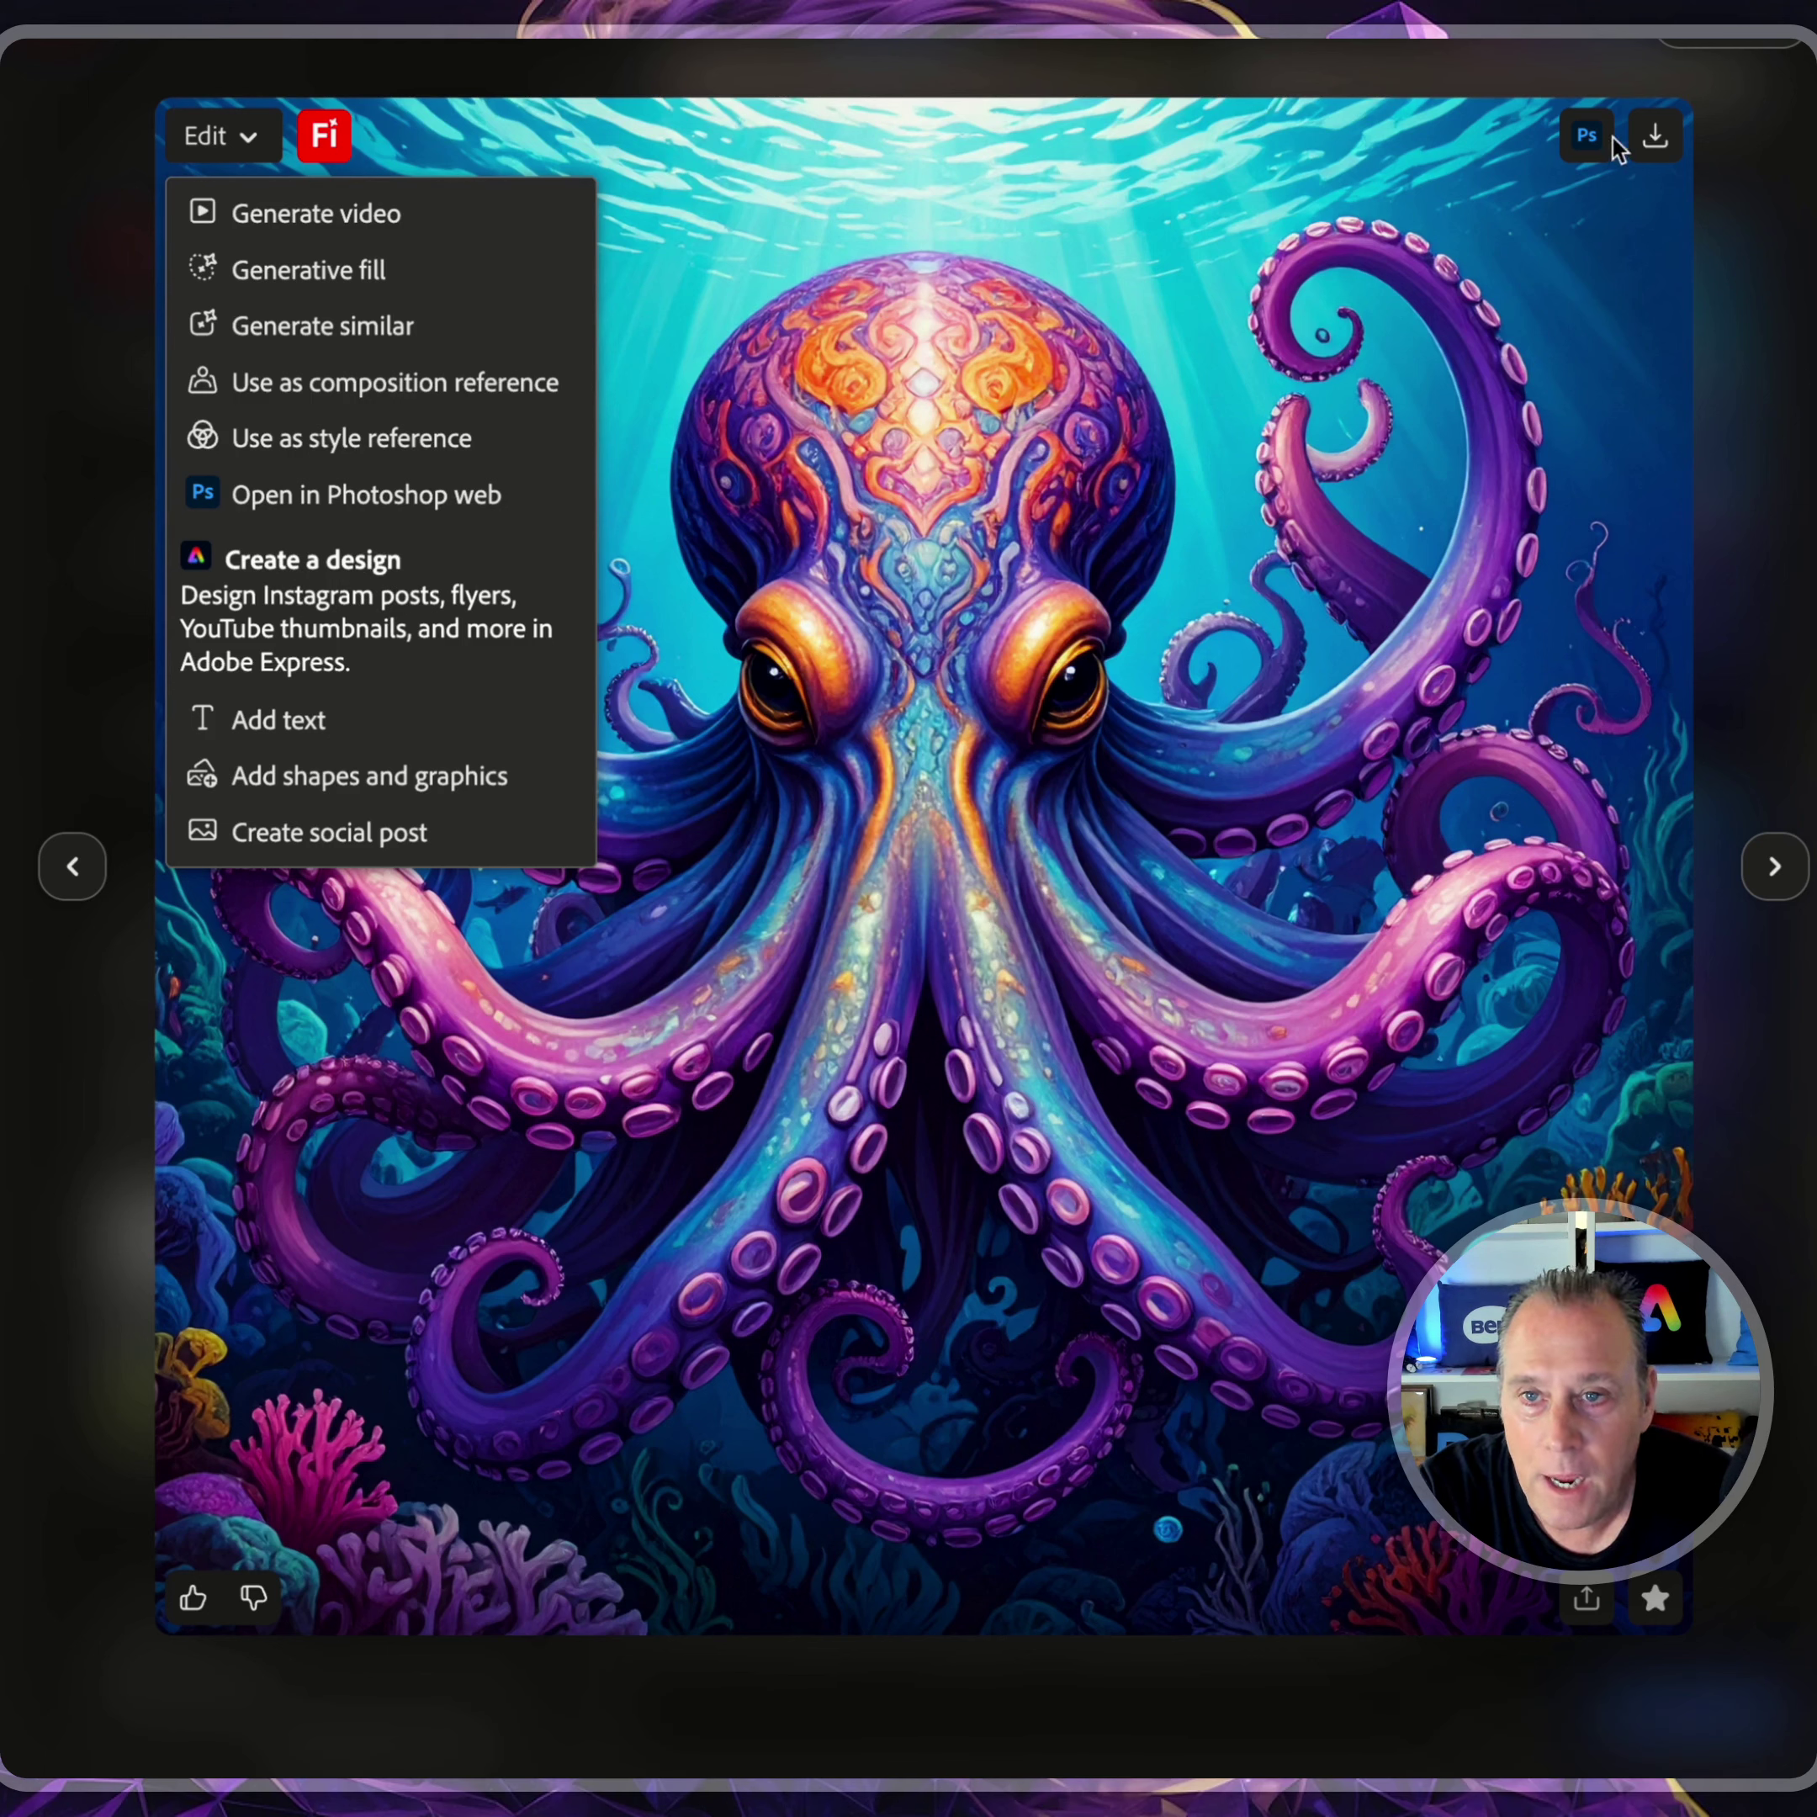
Close the editing options and download the enlarged octopus image.
{"action": "left_click", "coordinate": [1610, 211]}
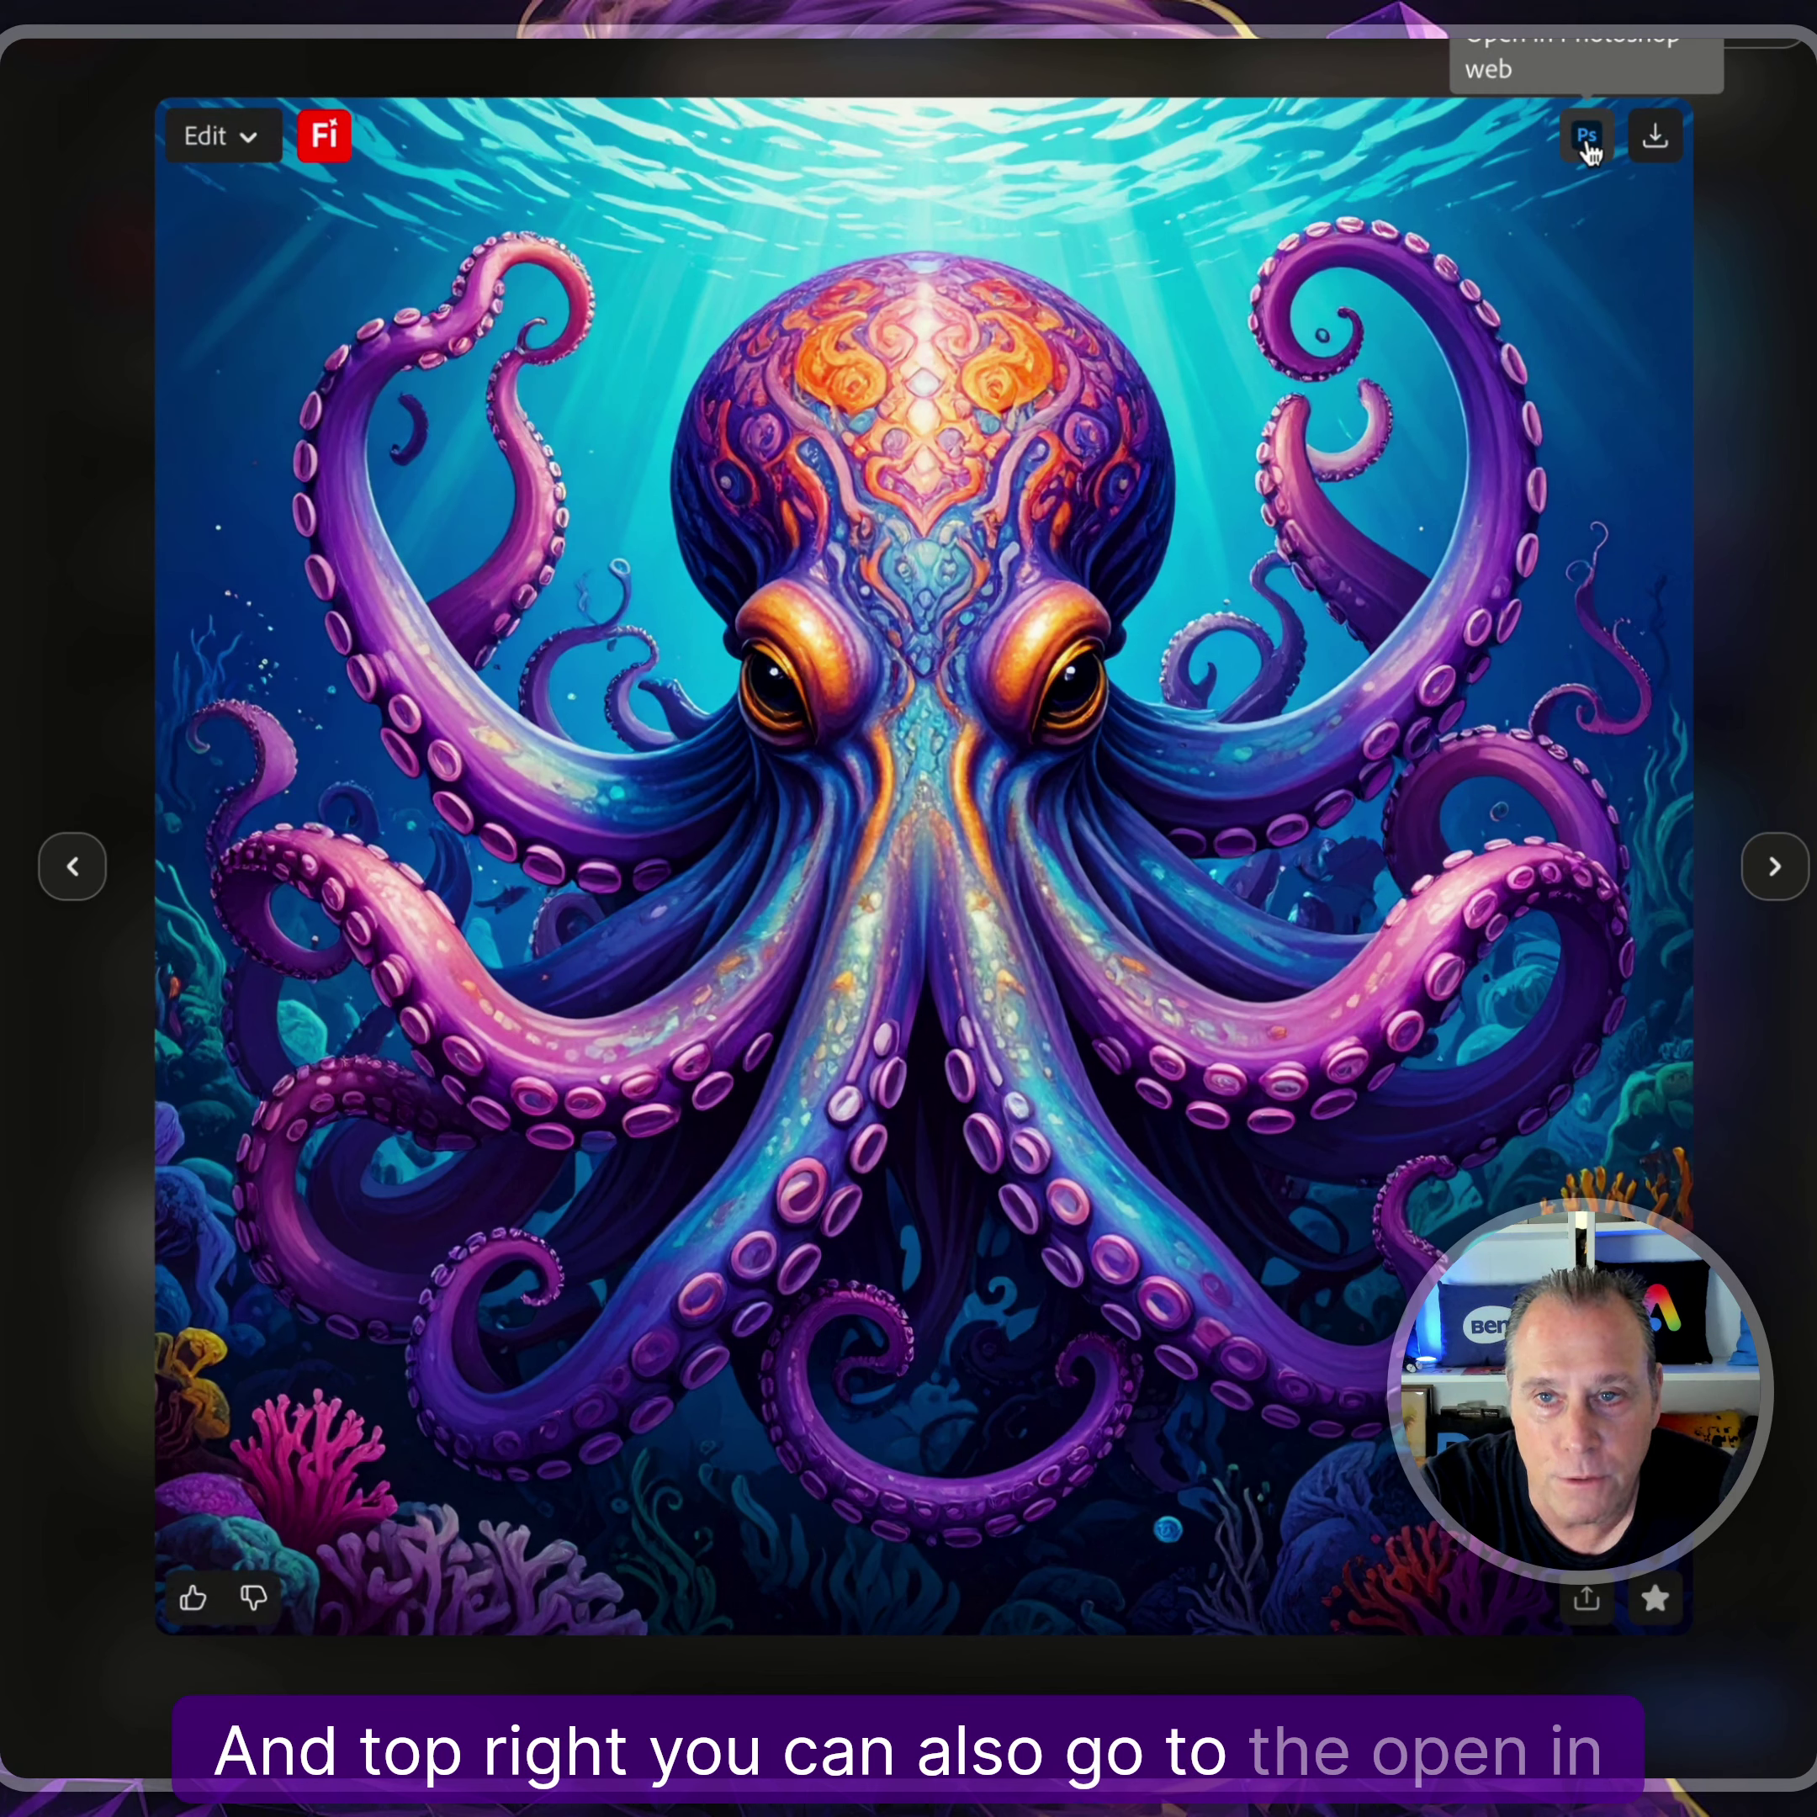
{"action": "left_click", "coordinate": [1657, 138]}
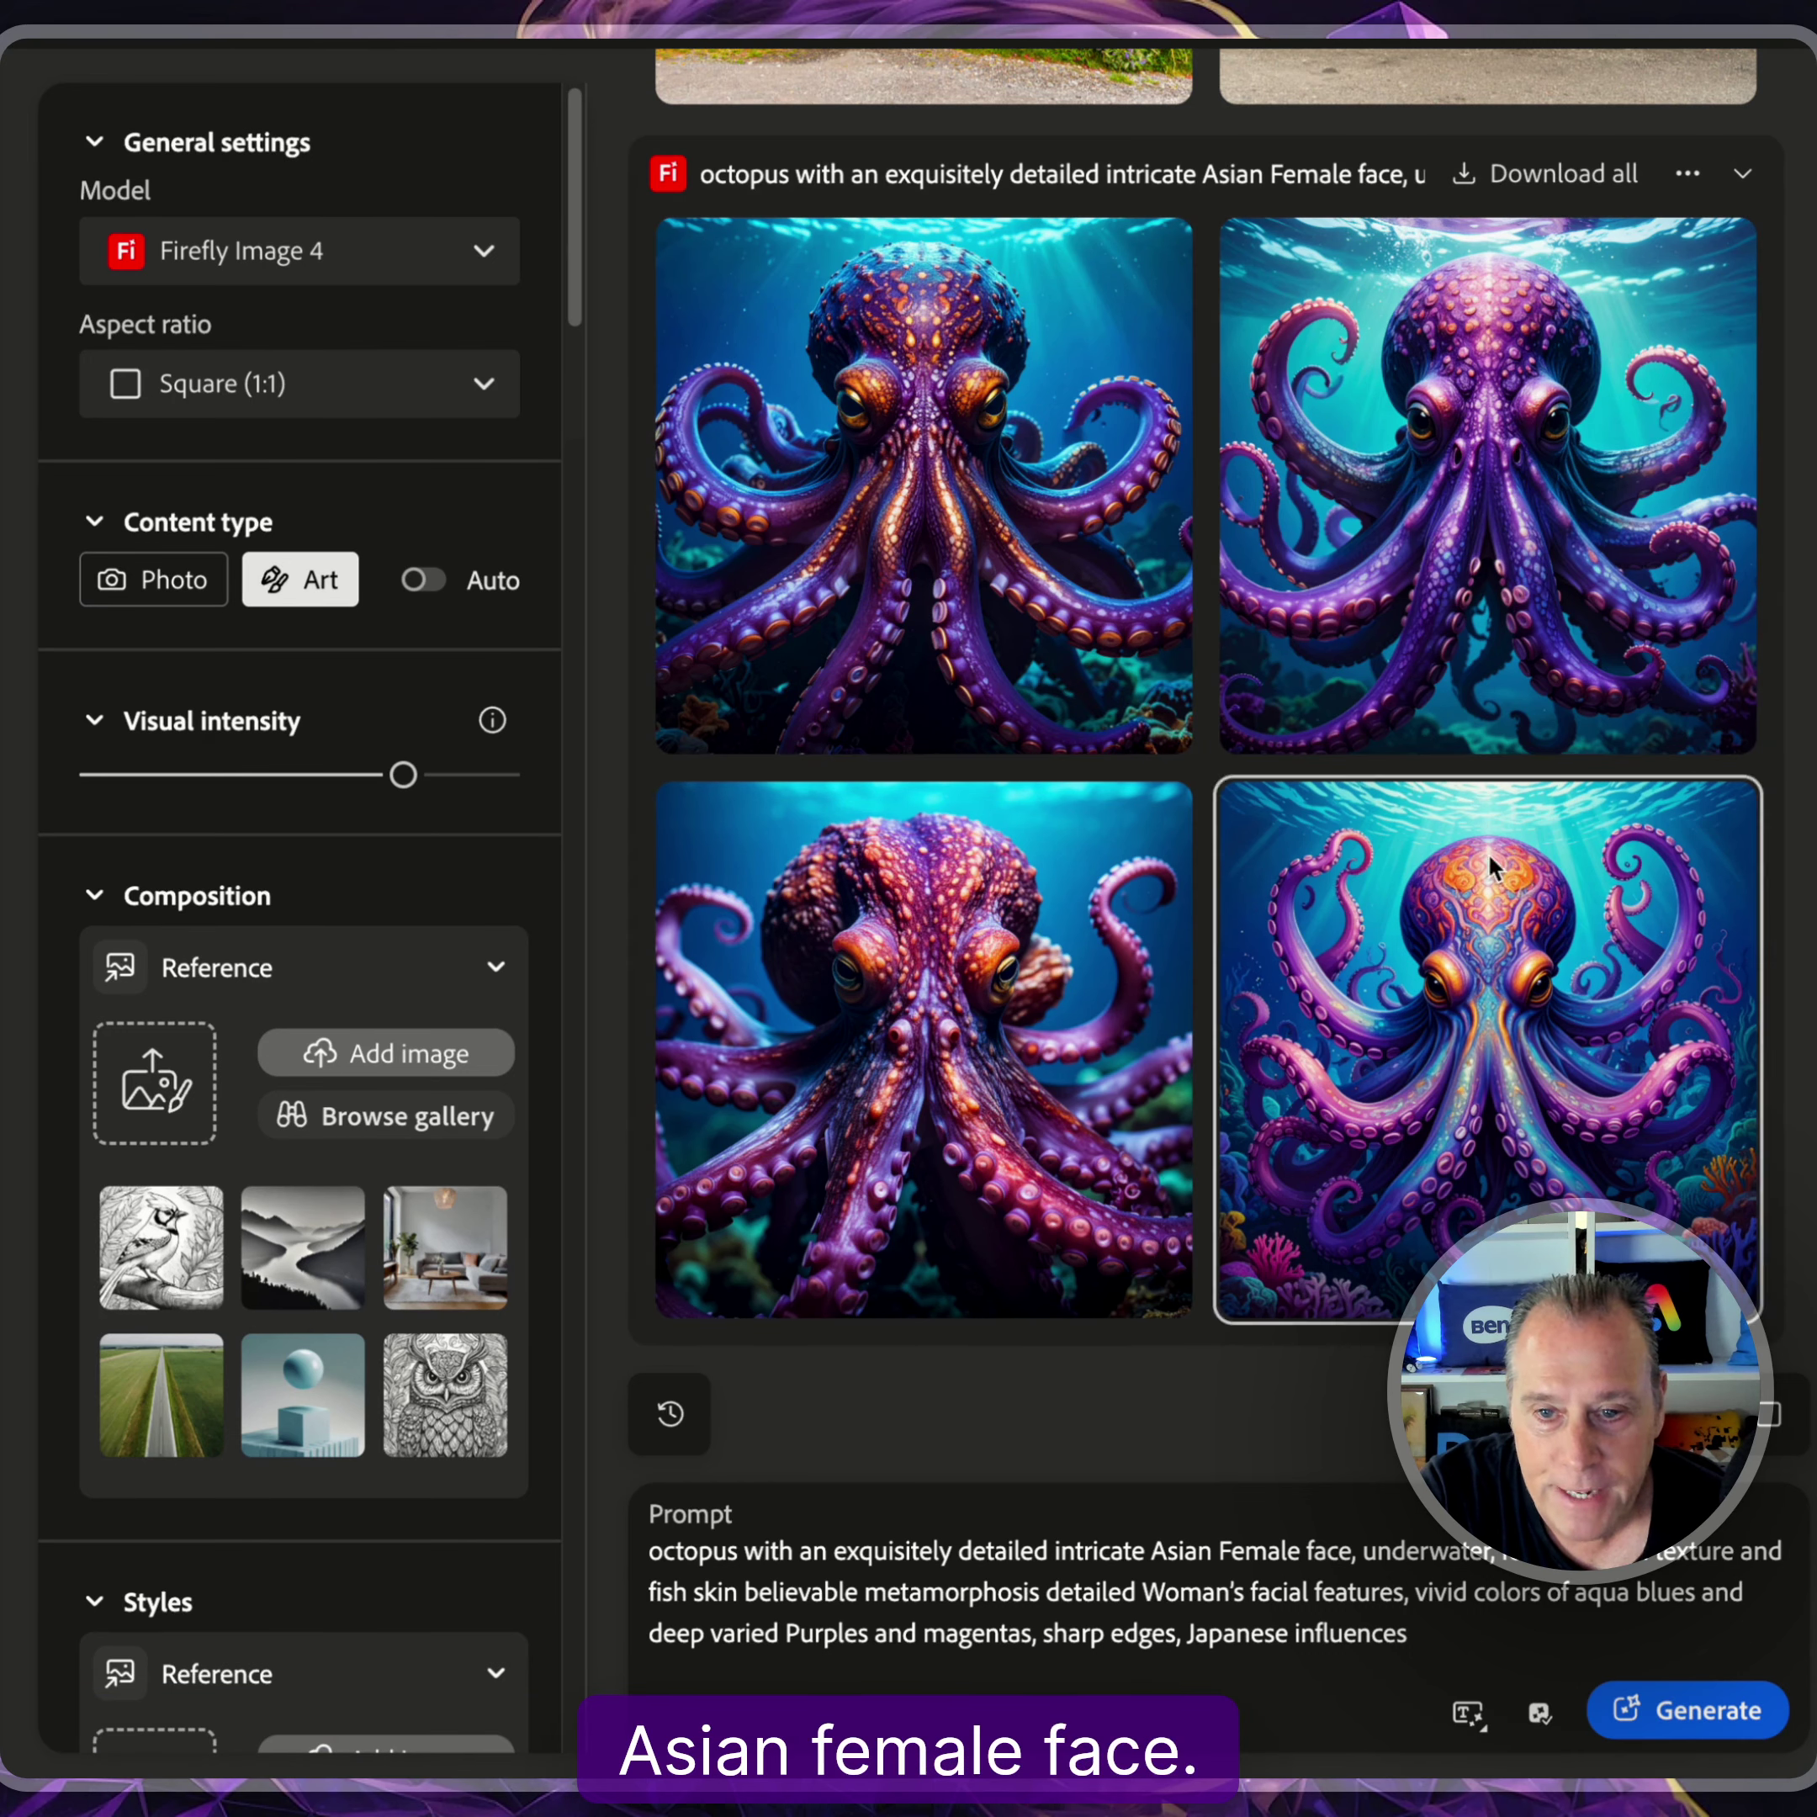
Add Octupus Woman-1.jpeg from the ADOBE VIDEOS folder on the device as composition reference and generate images from the same octopus prompt.
{"action": "mouse_move", "coordinate": [914, 960]}
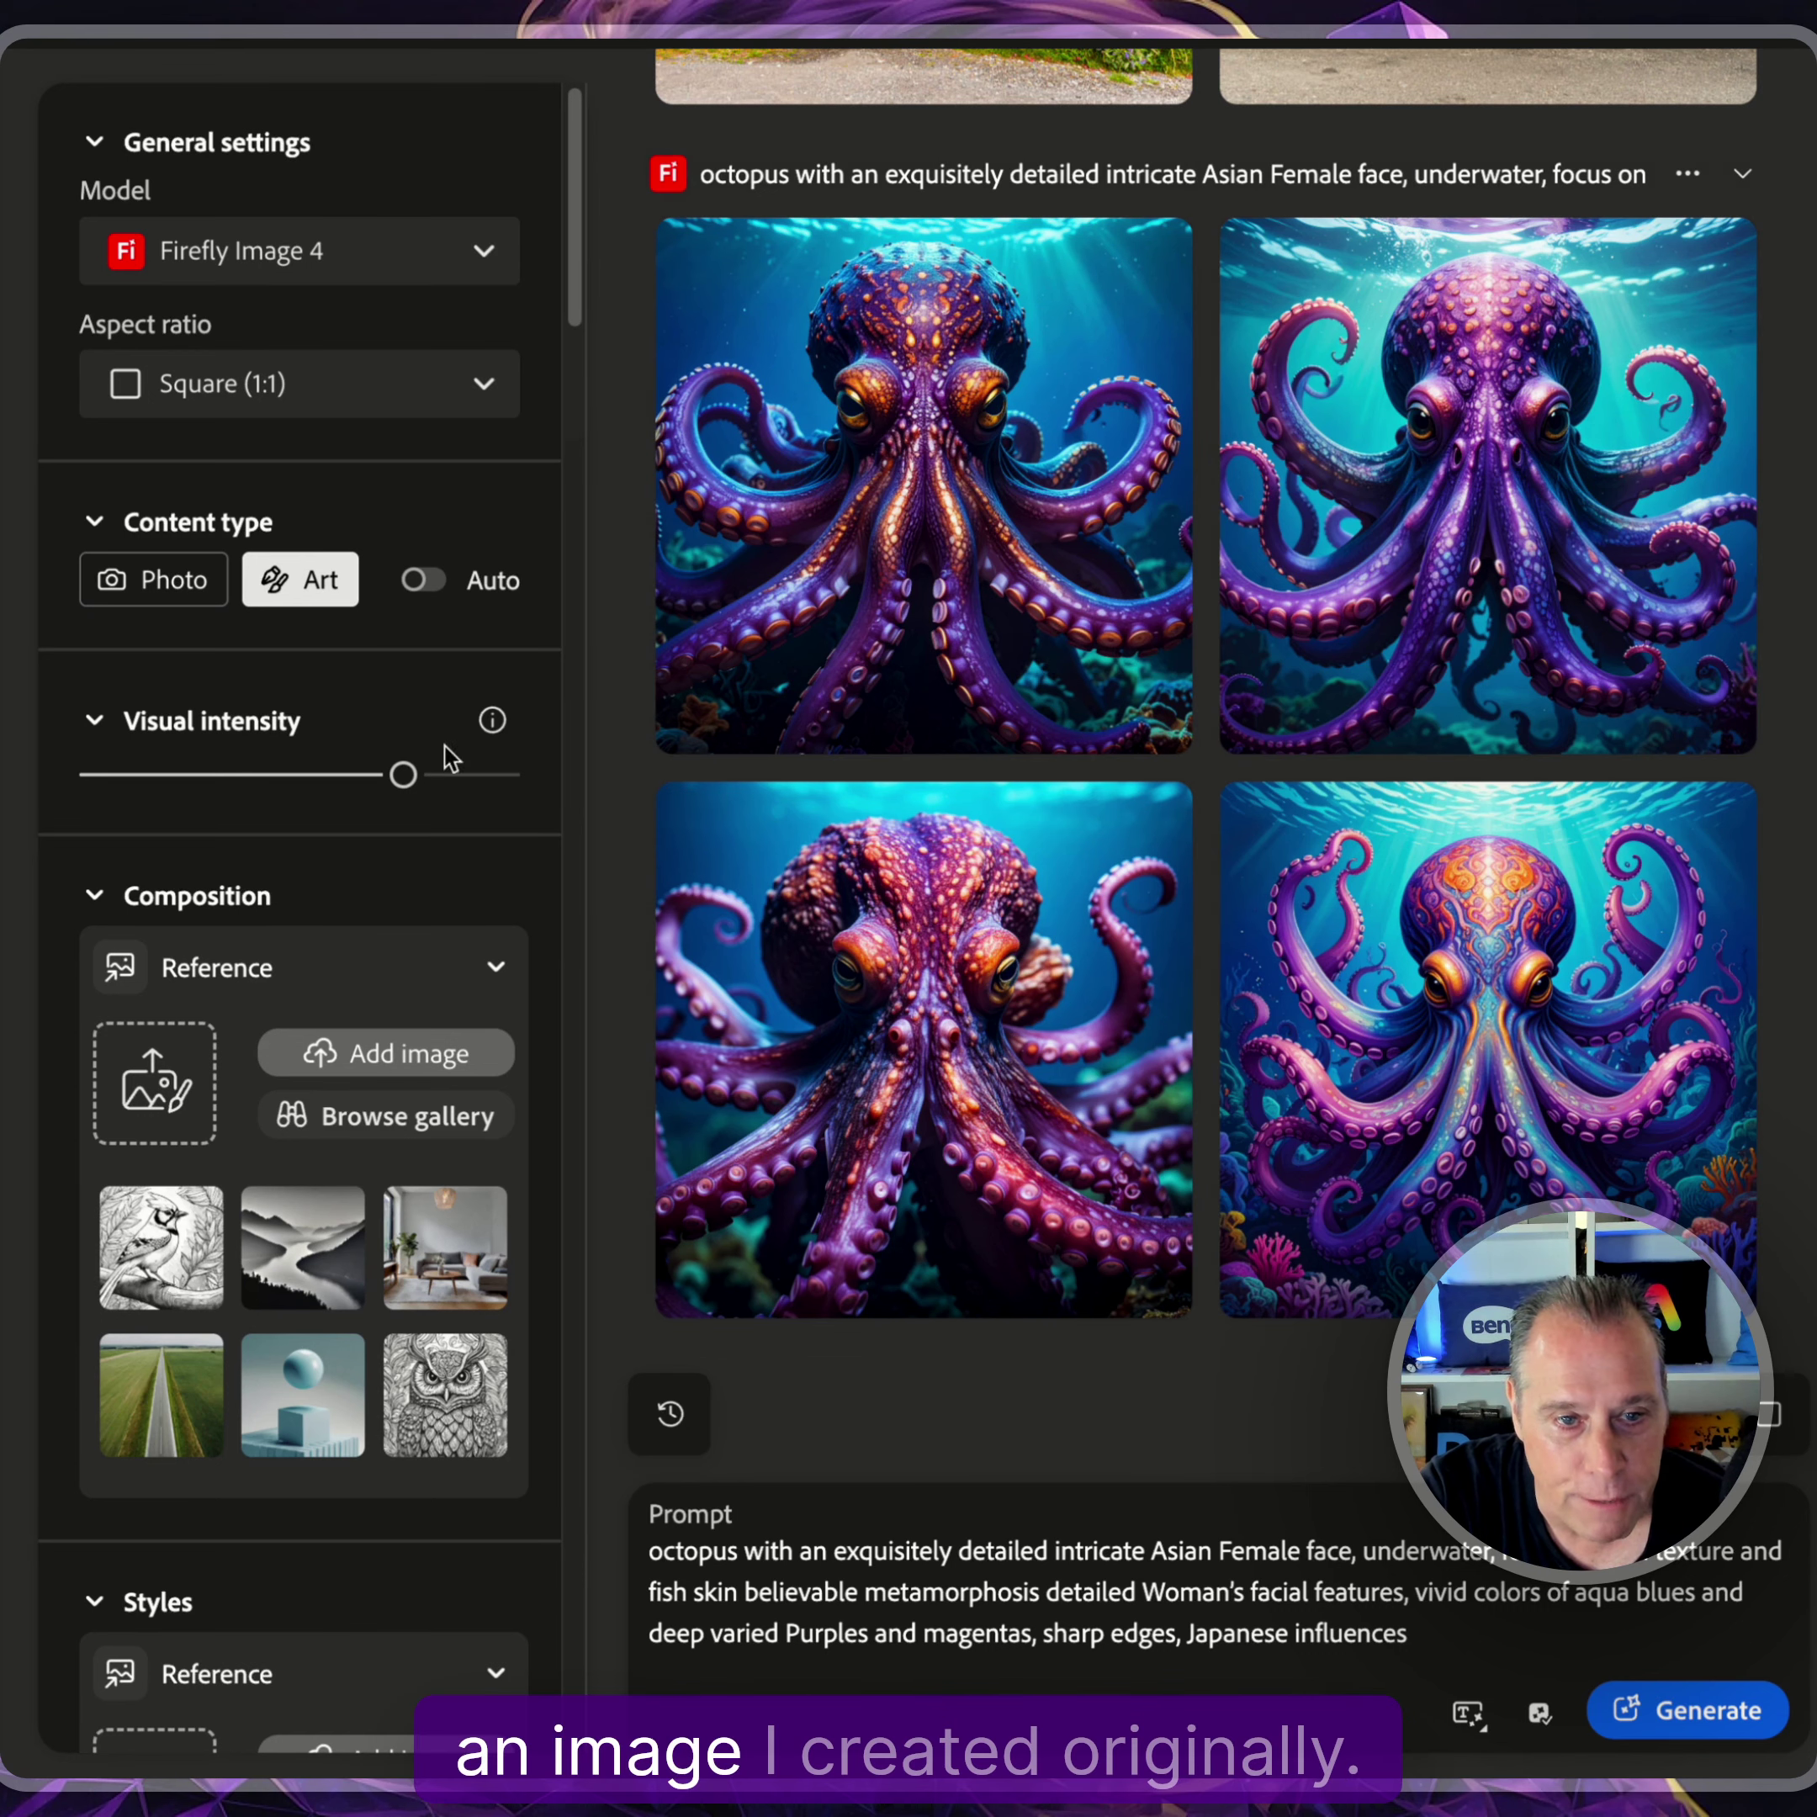
{"action": "scroll", "coordinate": [406, 852], "scroll_direction": "down", "scroll_amount": 1}
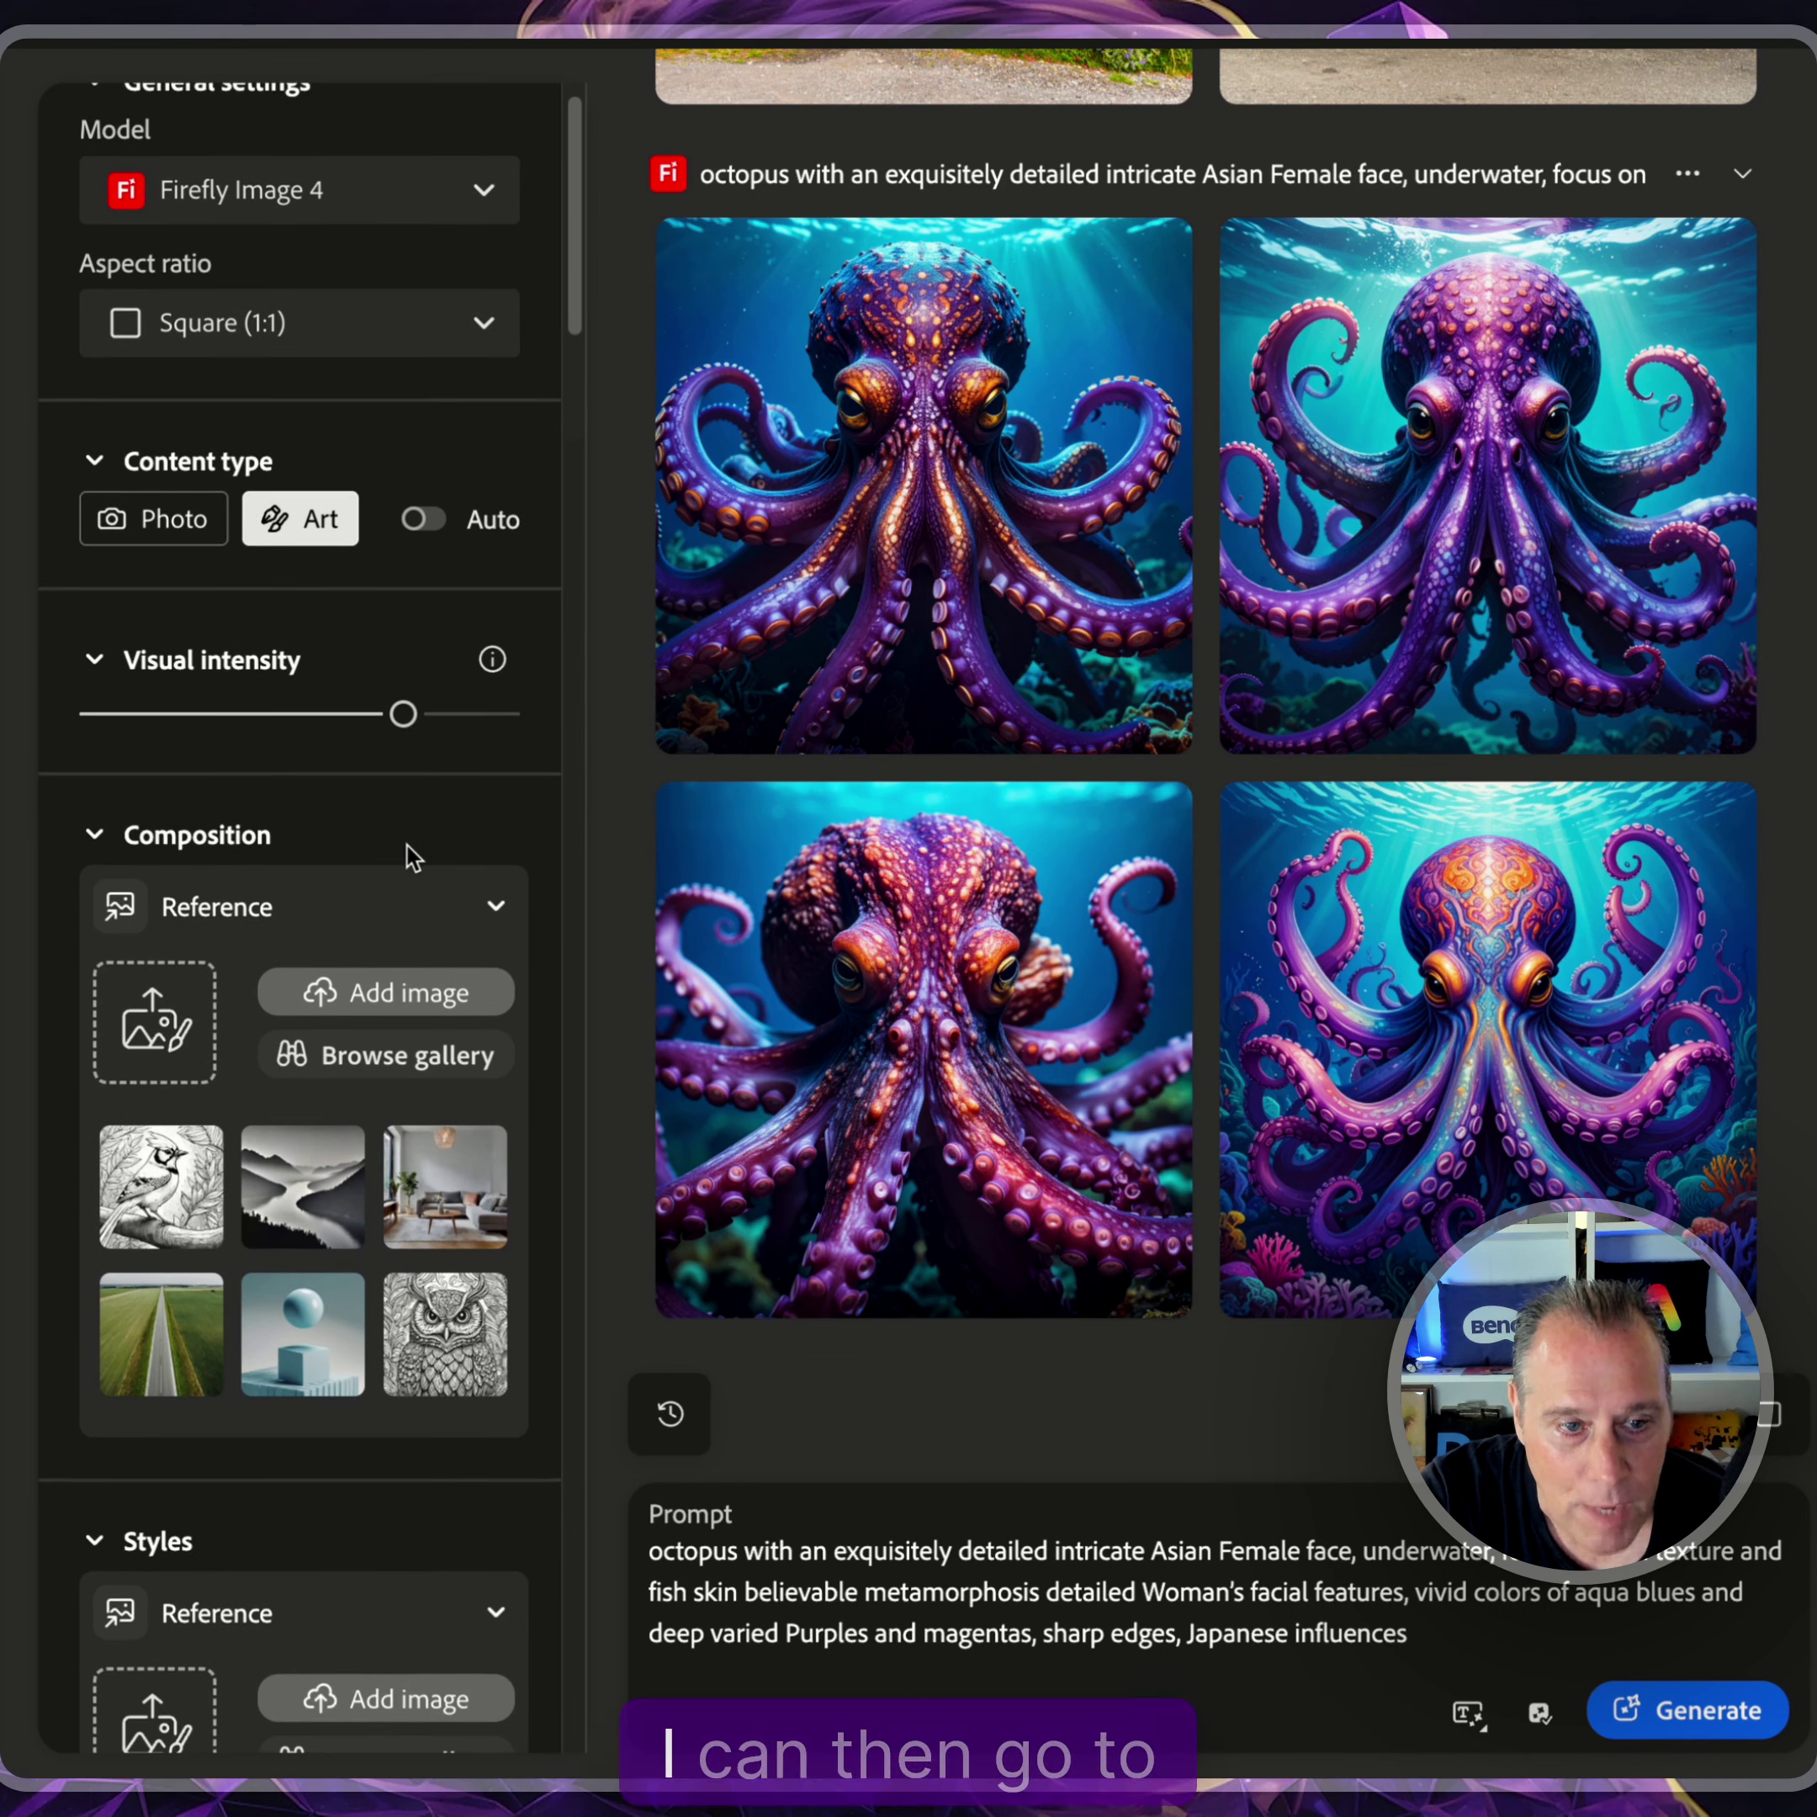
{"action": "scroll", "coordinate": [403, 853], "scroll_direction": "down", "scroll_amount": 5}
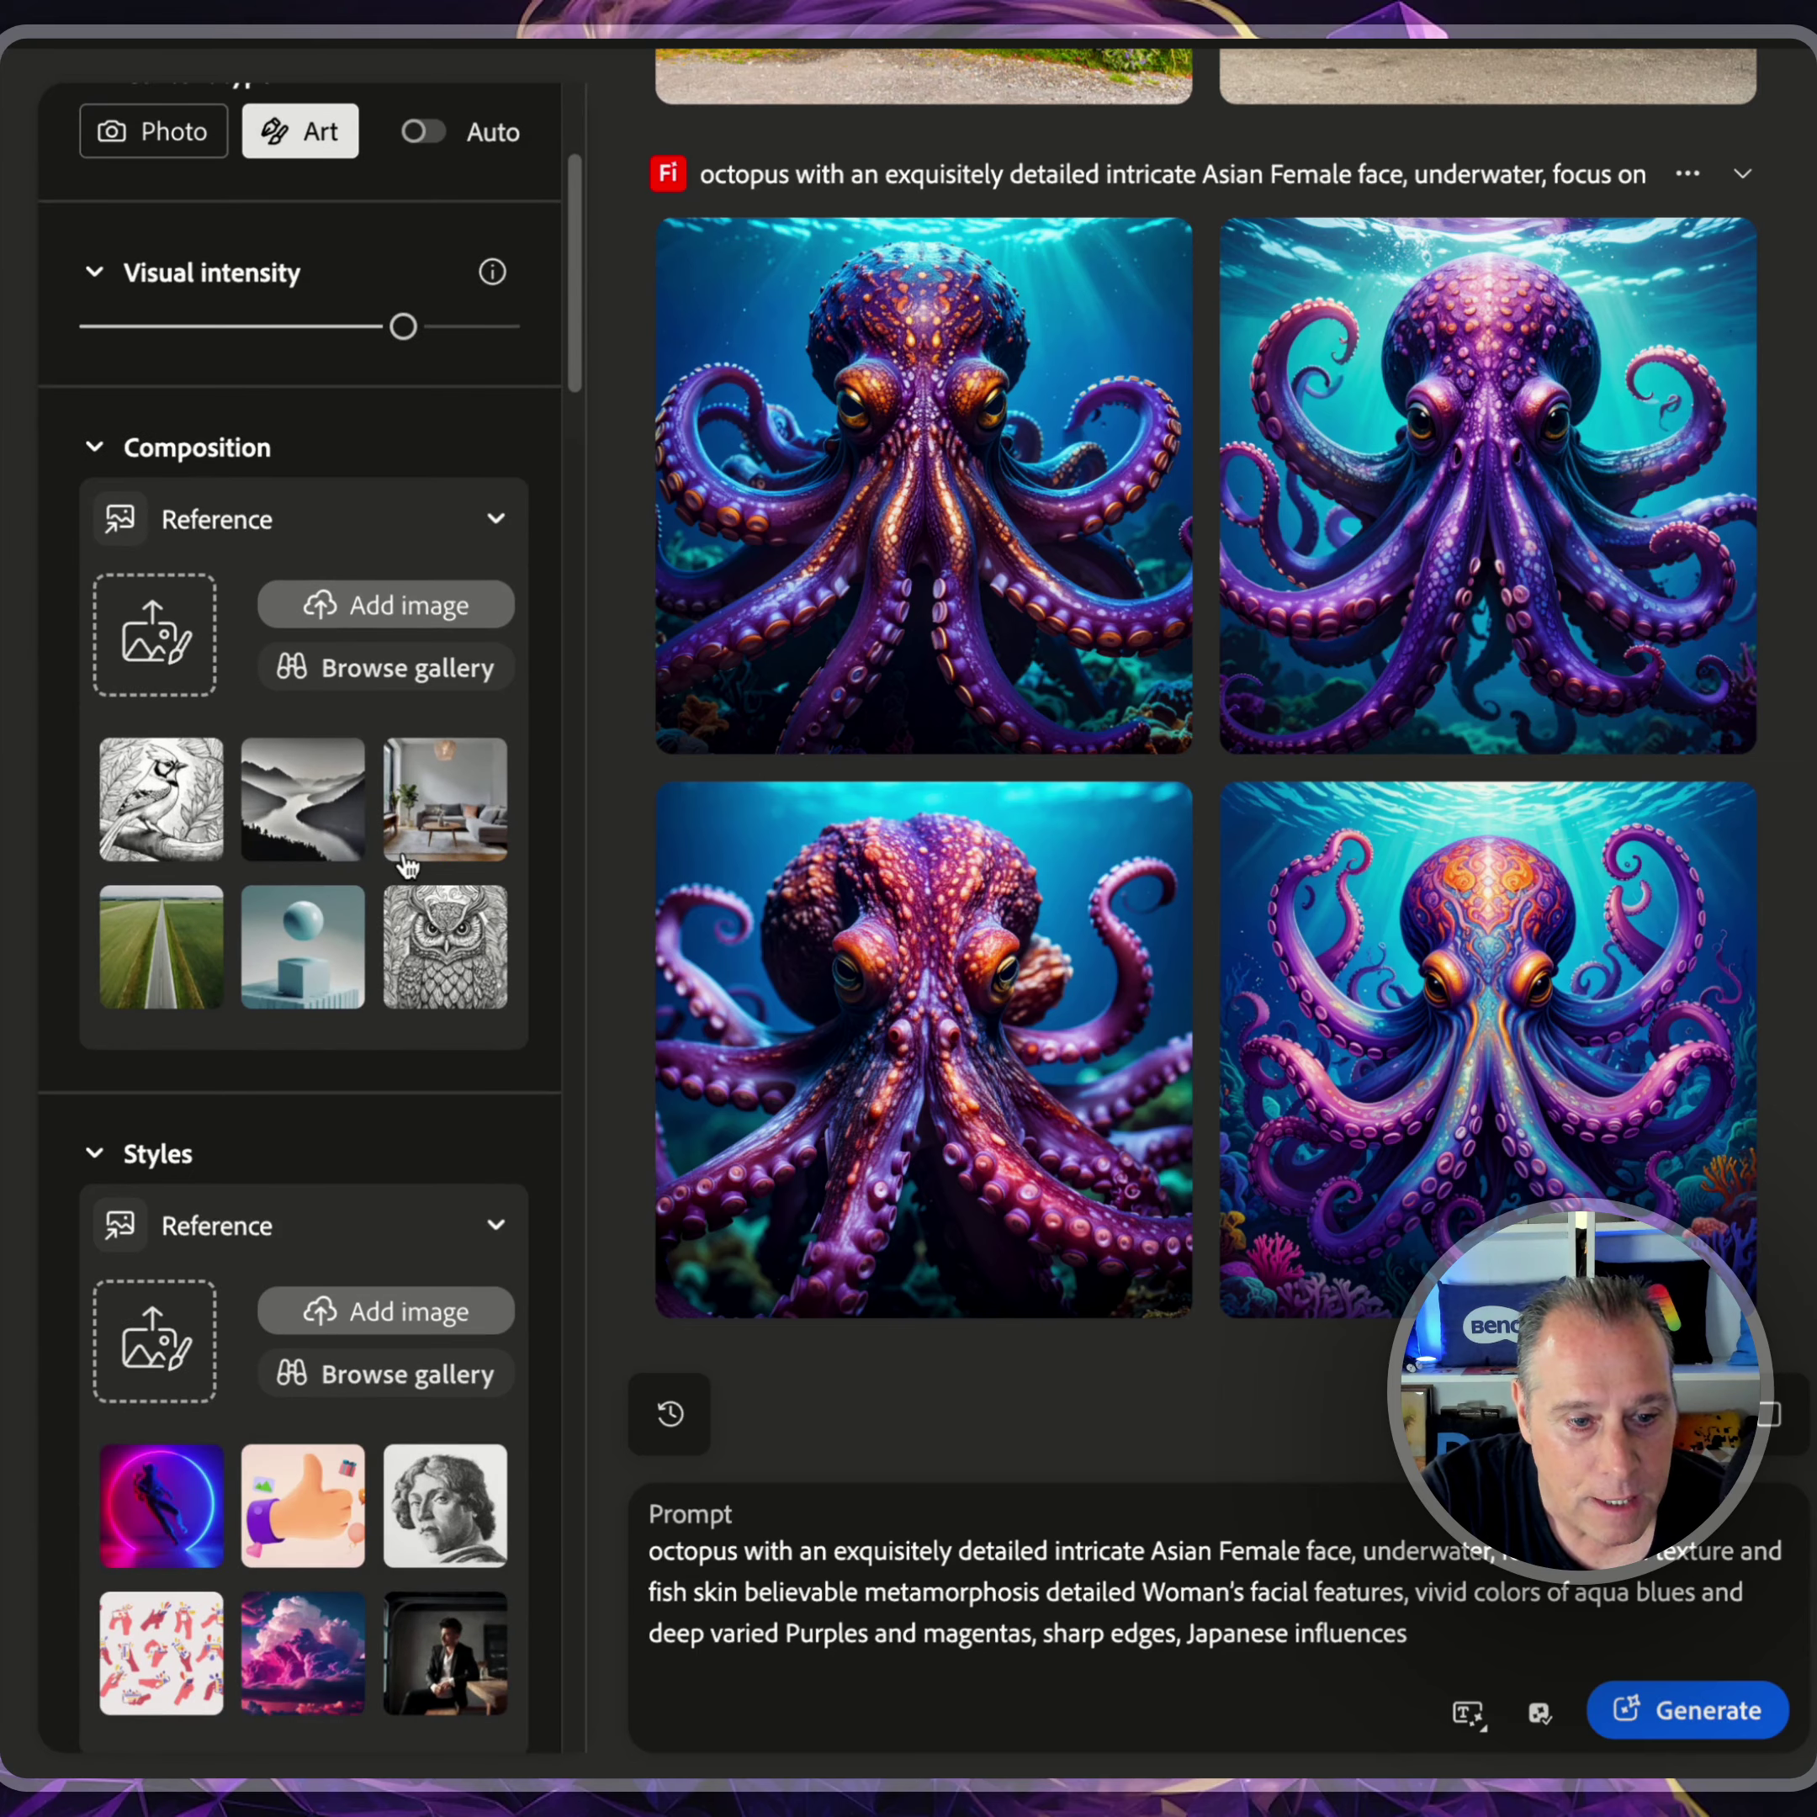
{"action": "left_click", "coordinate": [157, 634]}
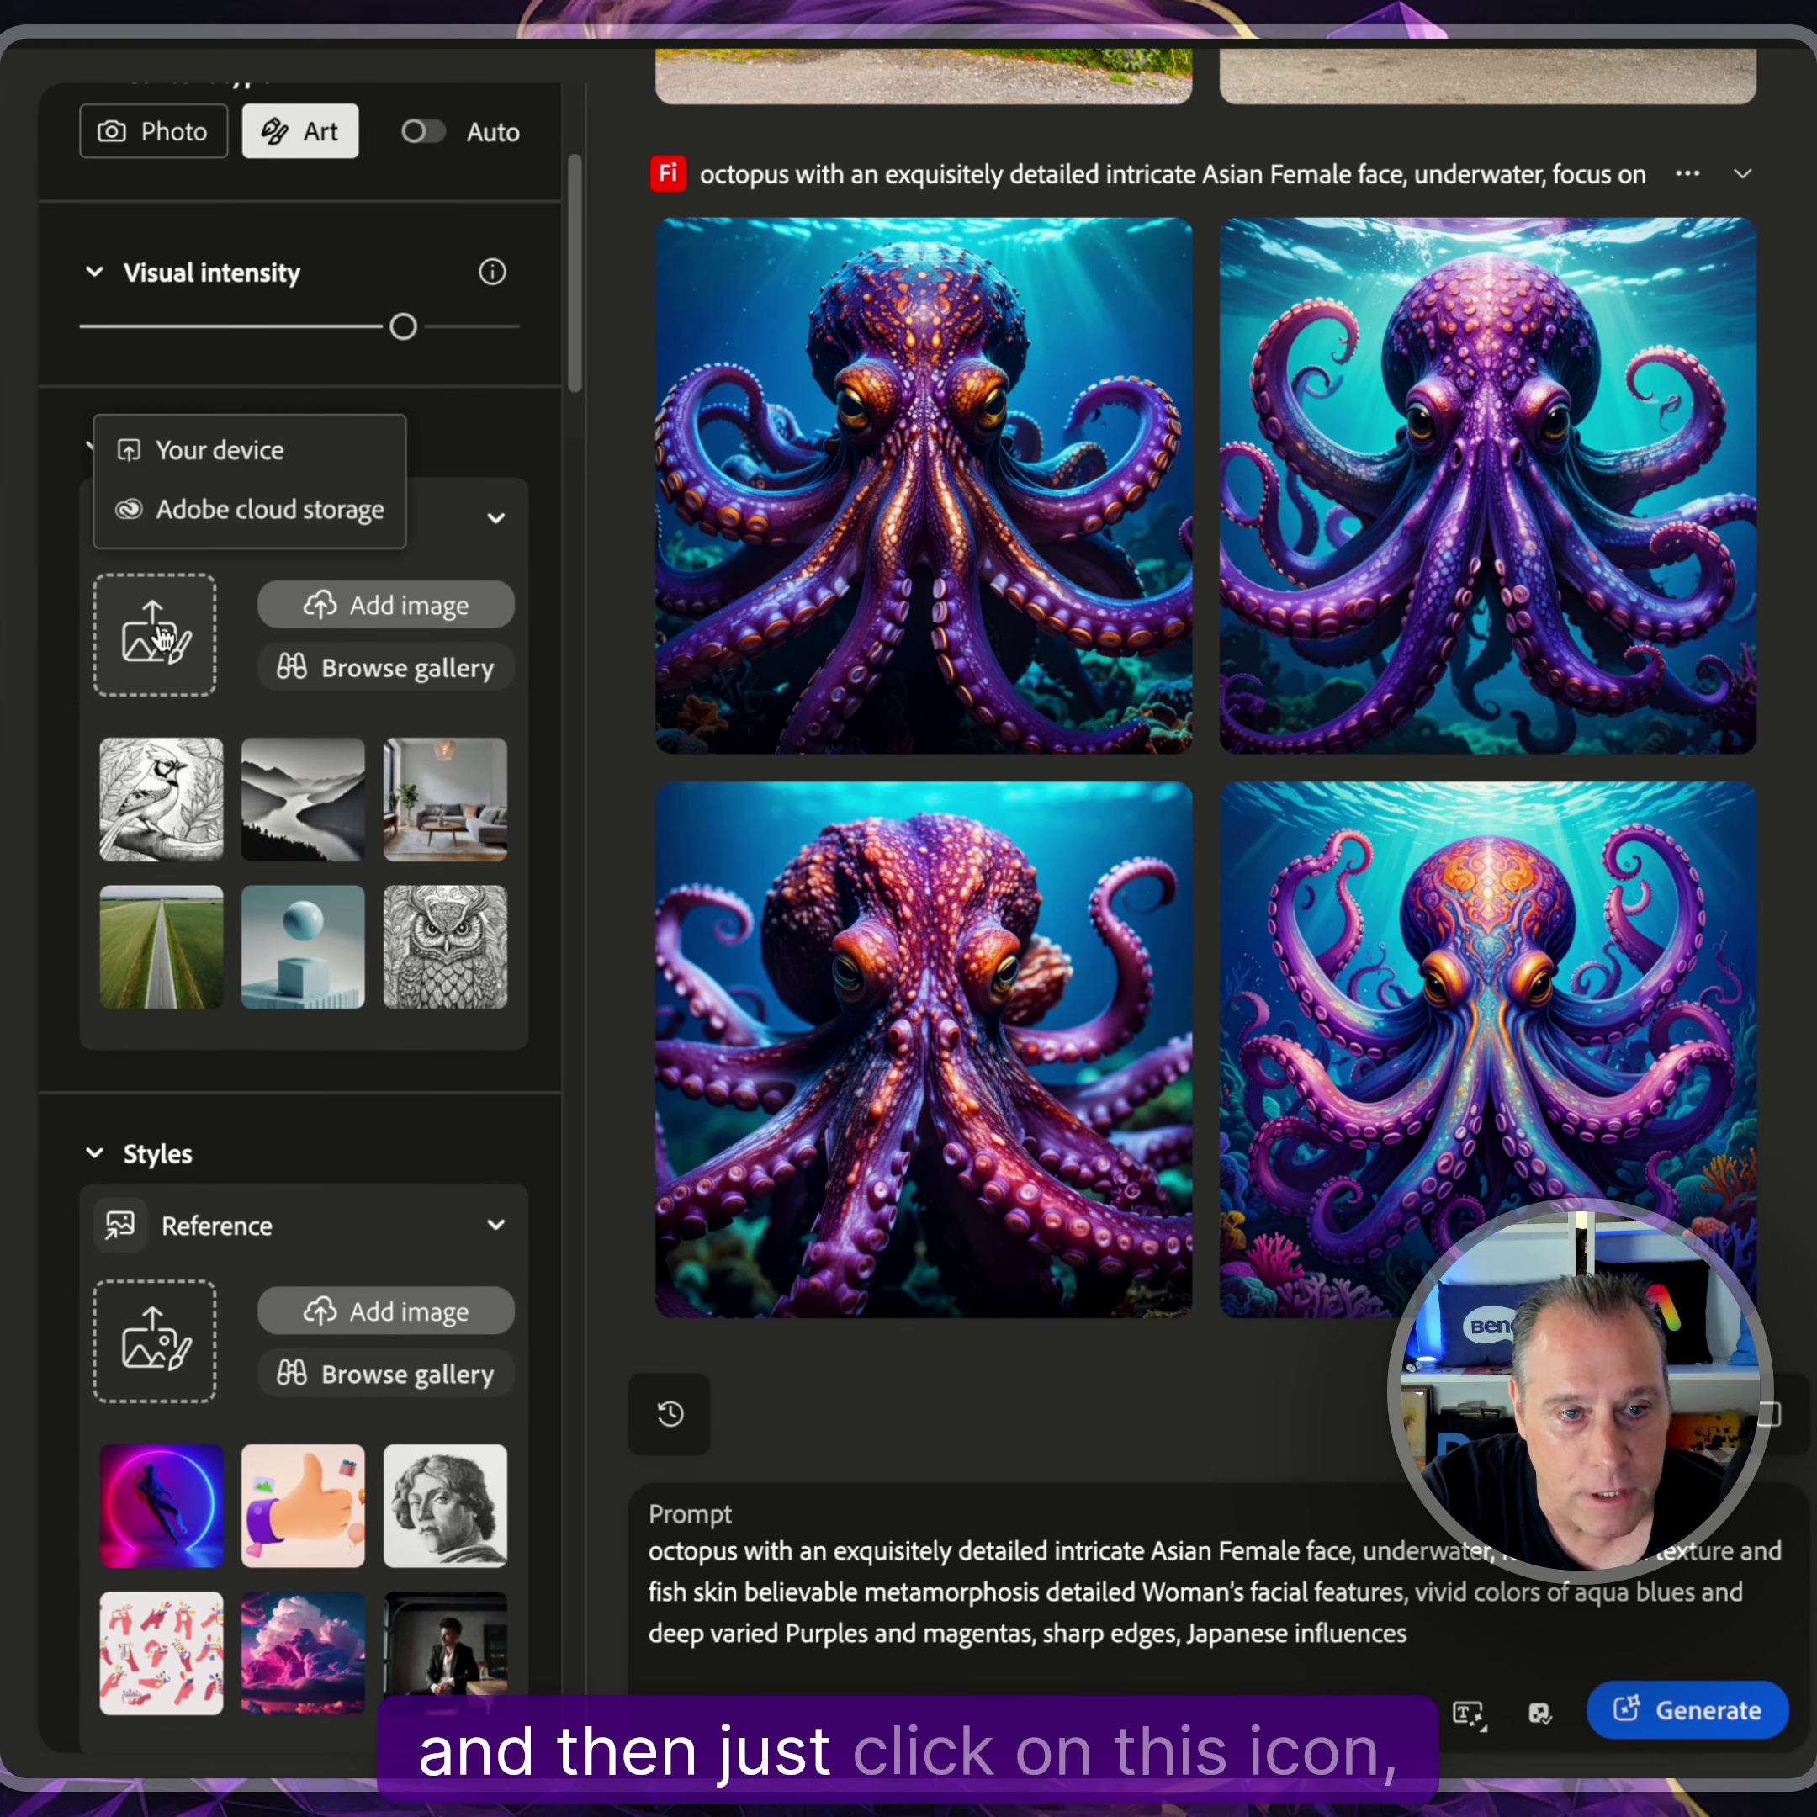
{"action": "left_click", "coordinate": [220, 449]}
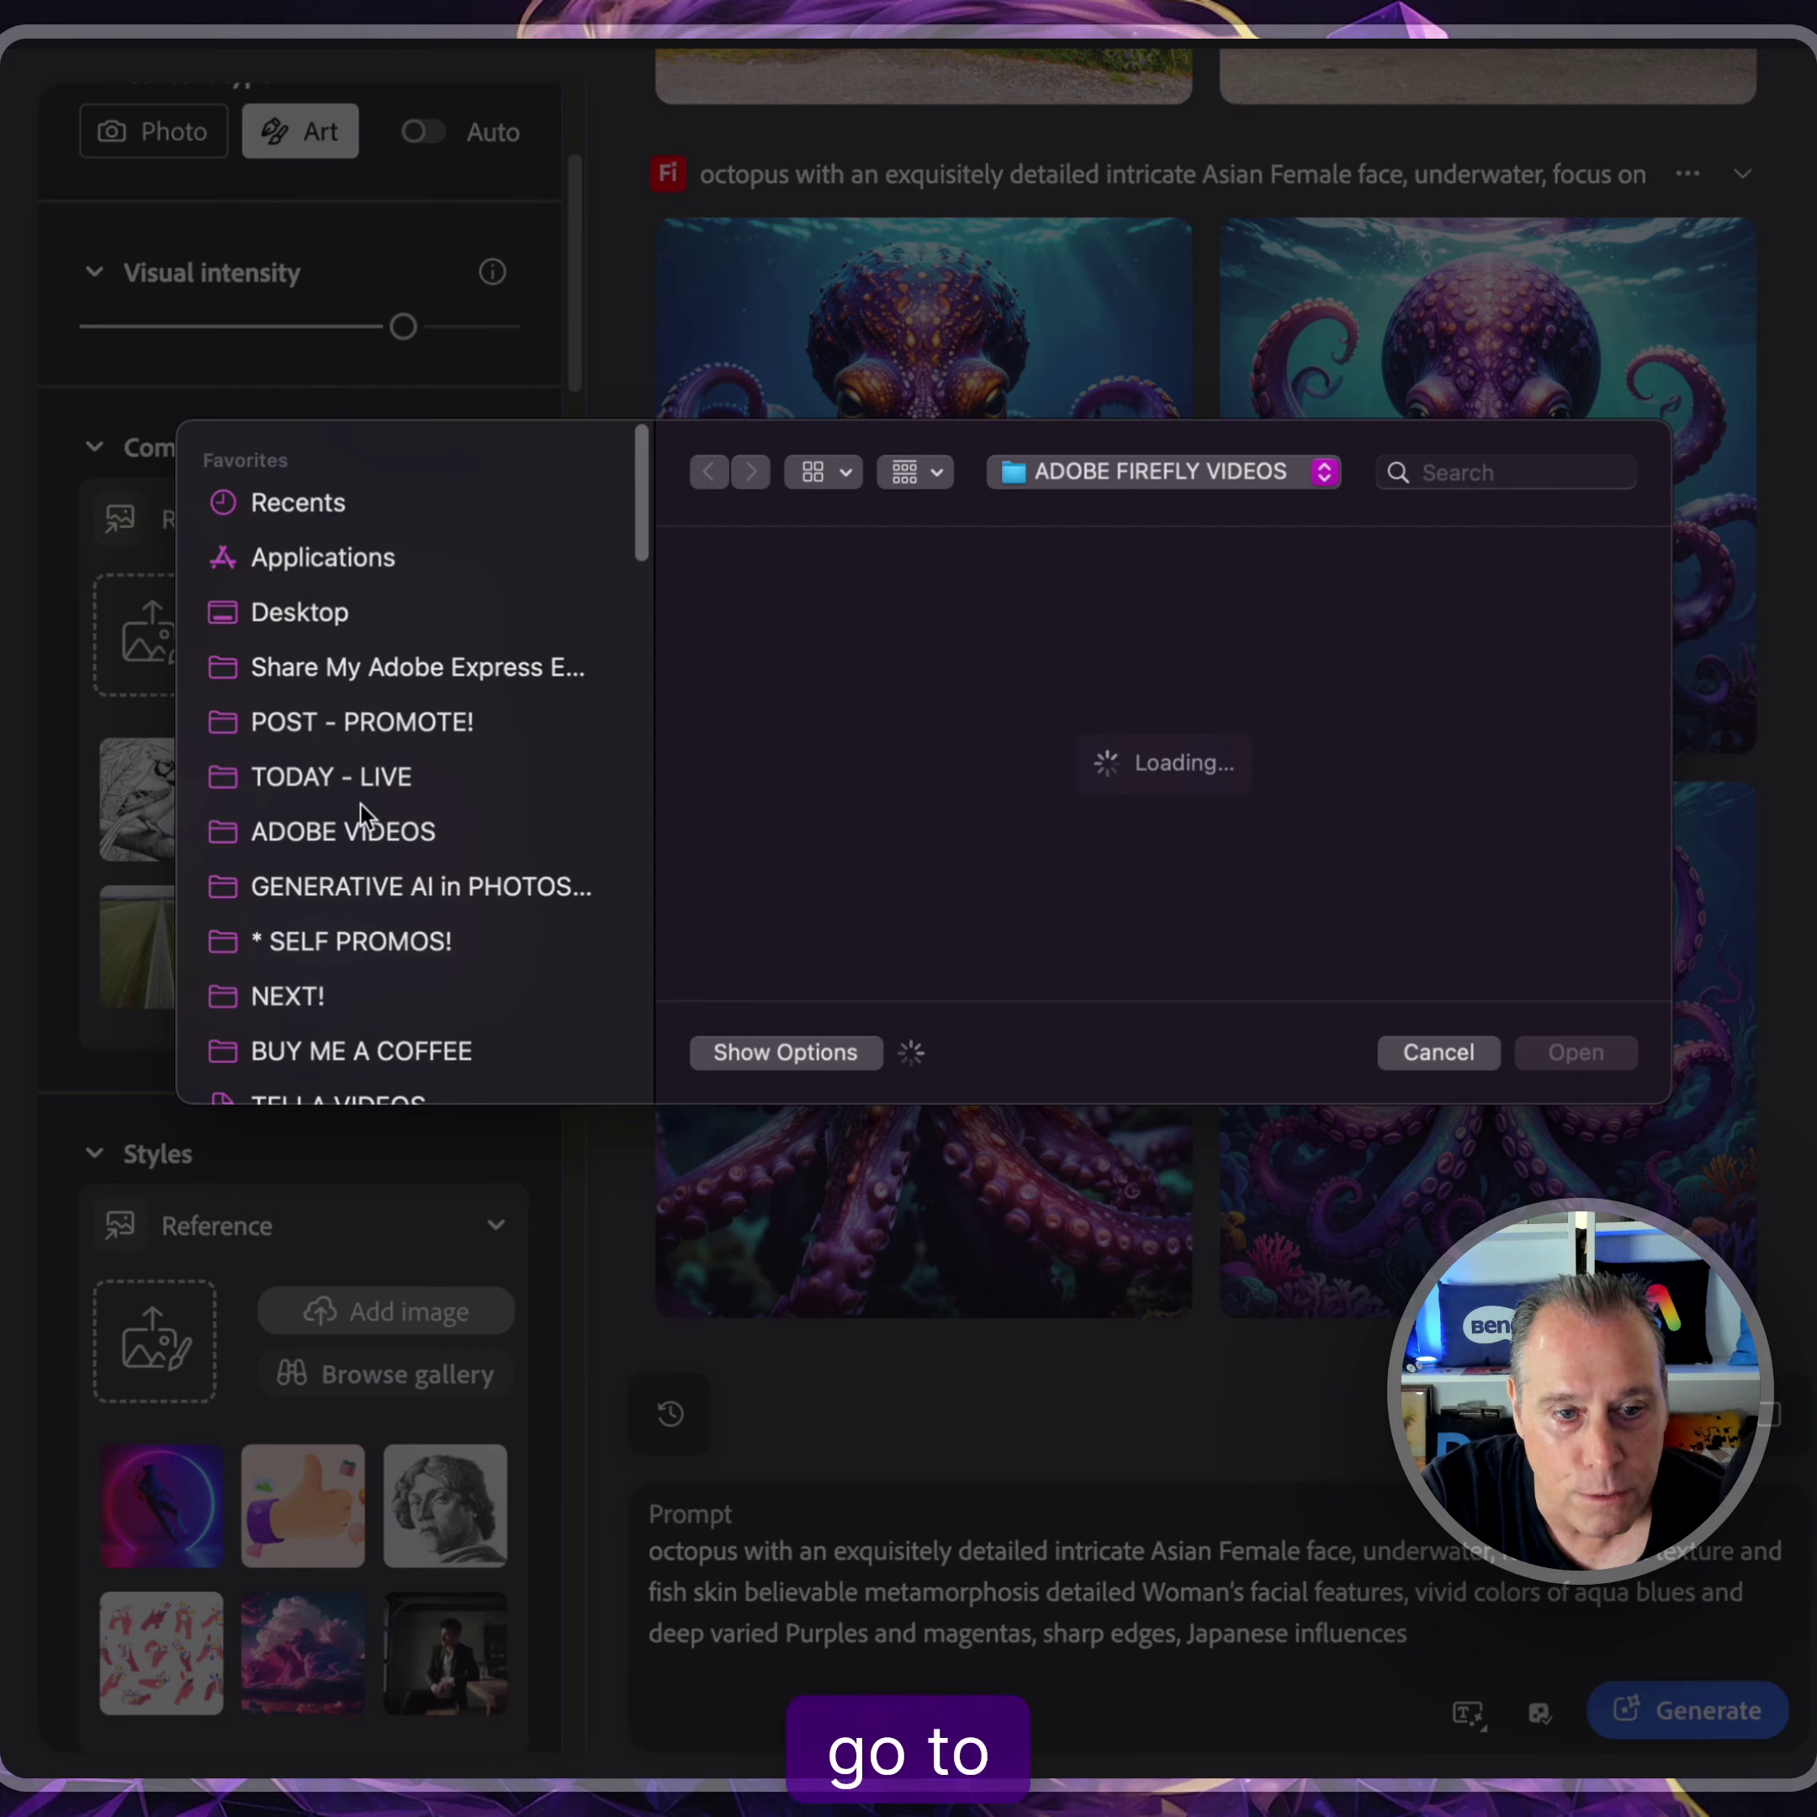
{"action": "left_click", "coordinate": [362, 831]}
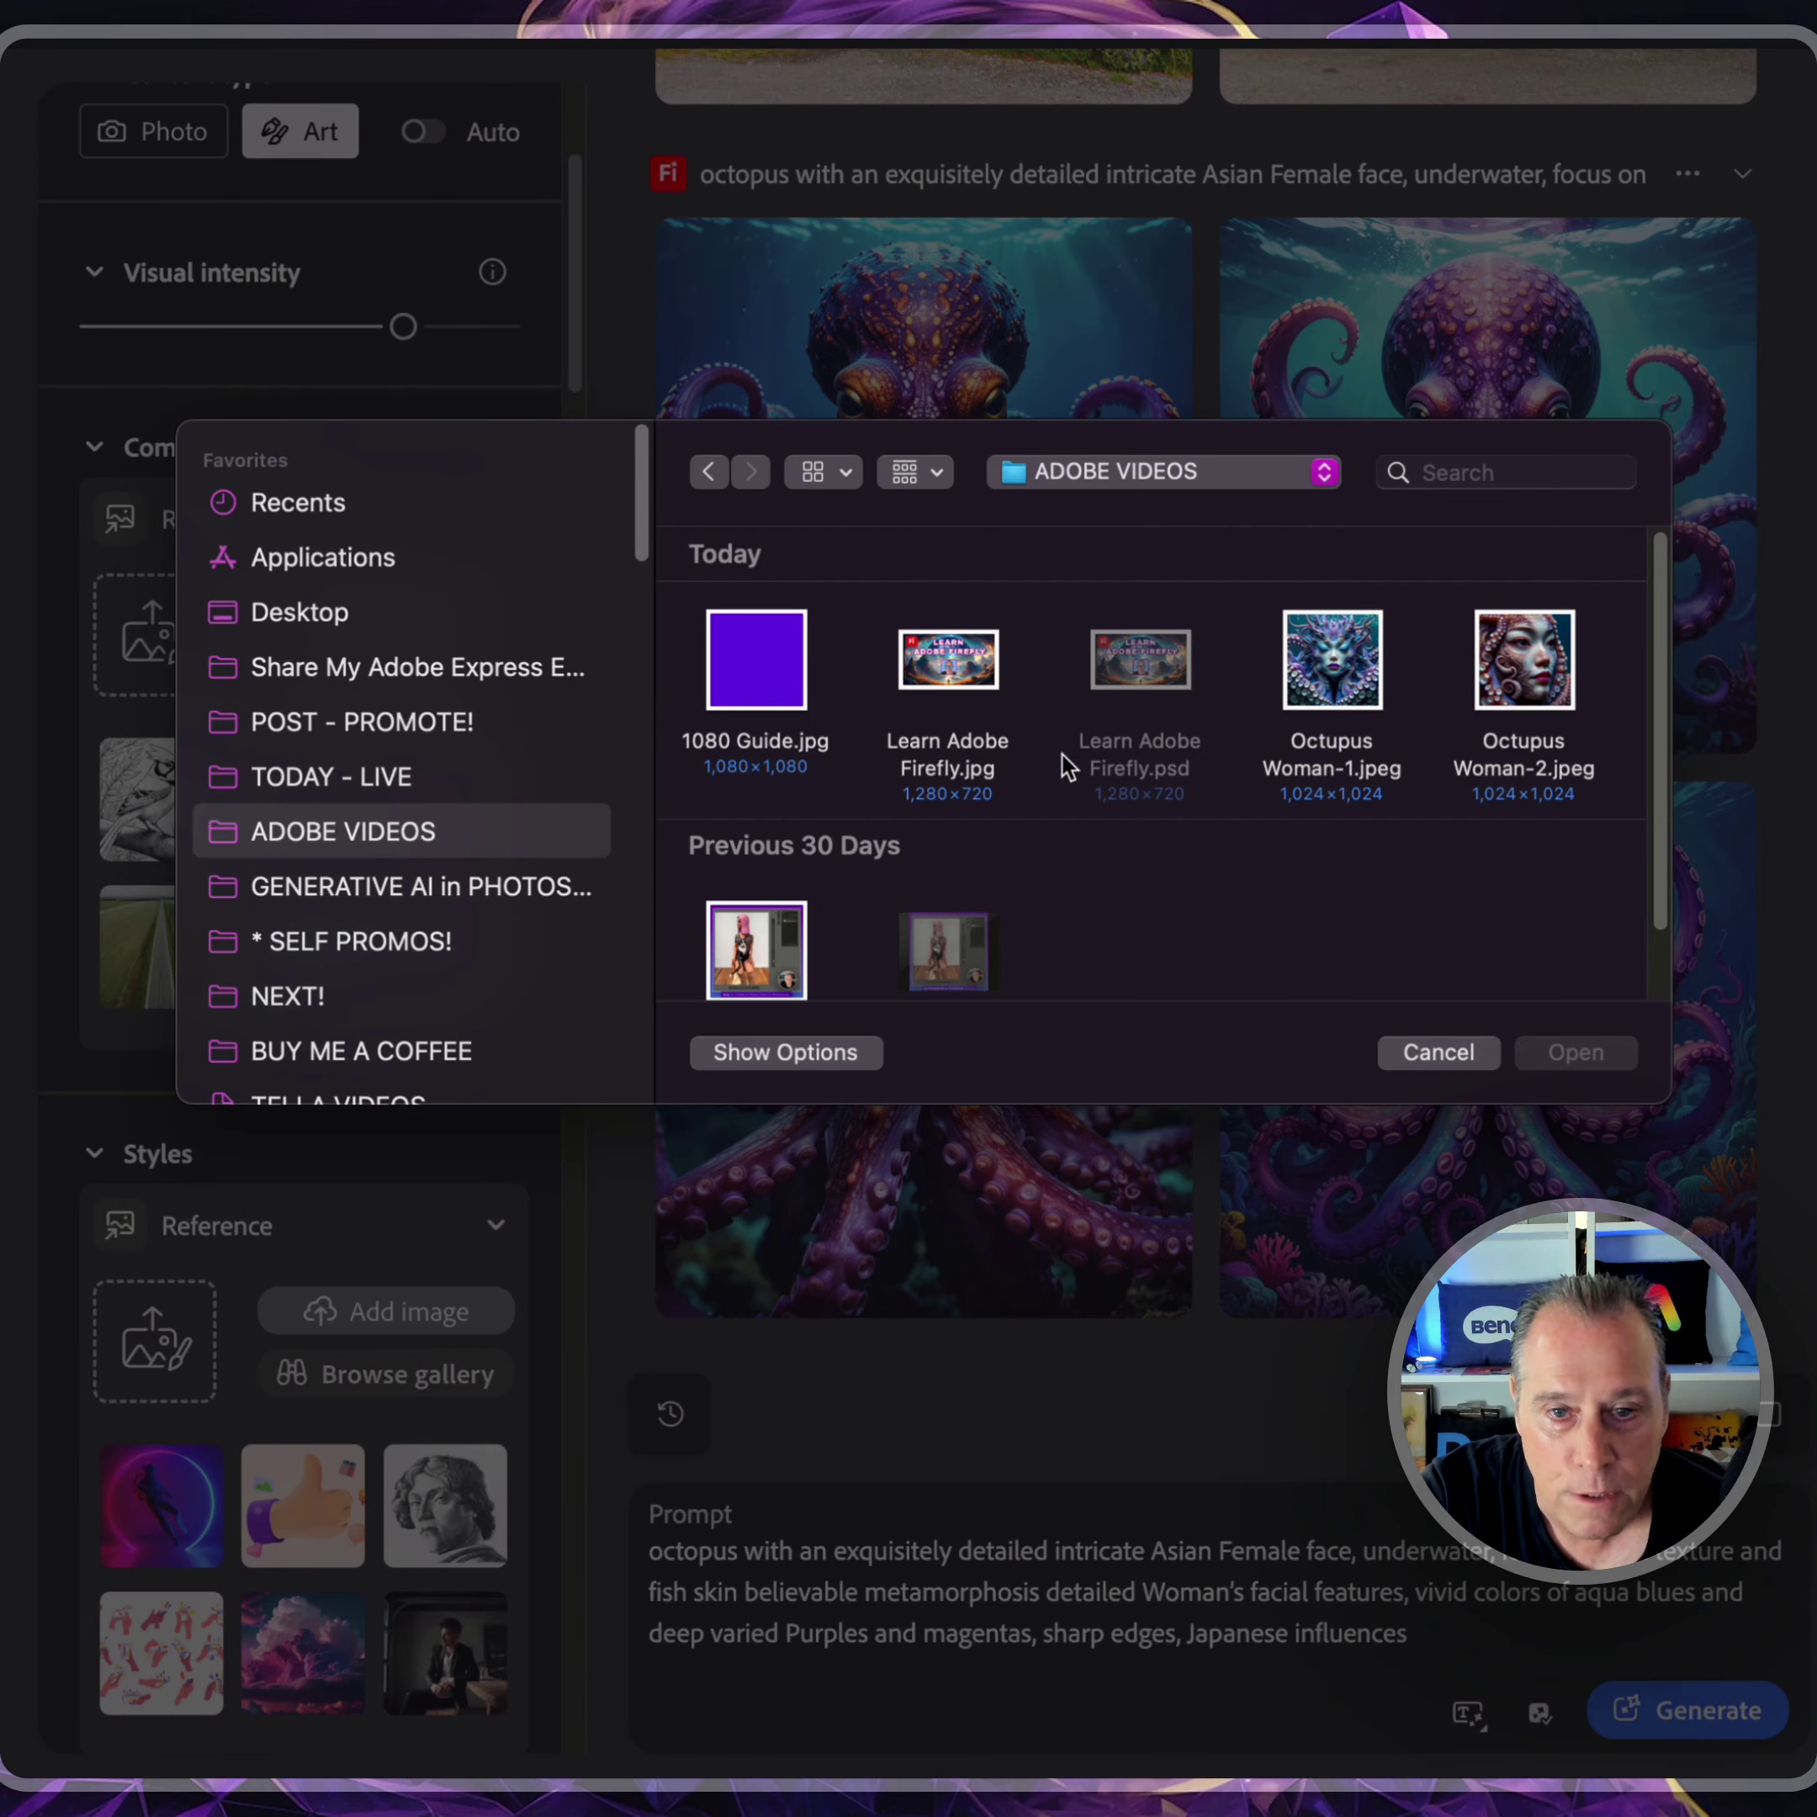
{"action": "left_click", "coordinate": [1340, 695]}
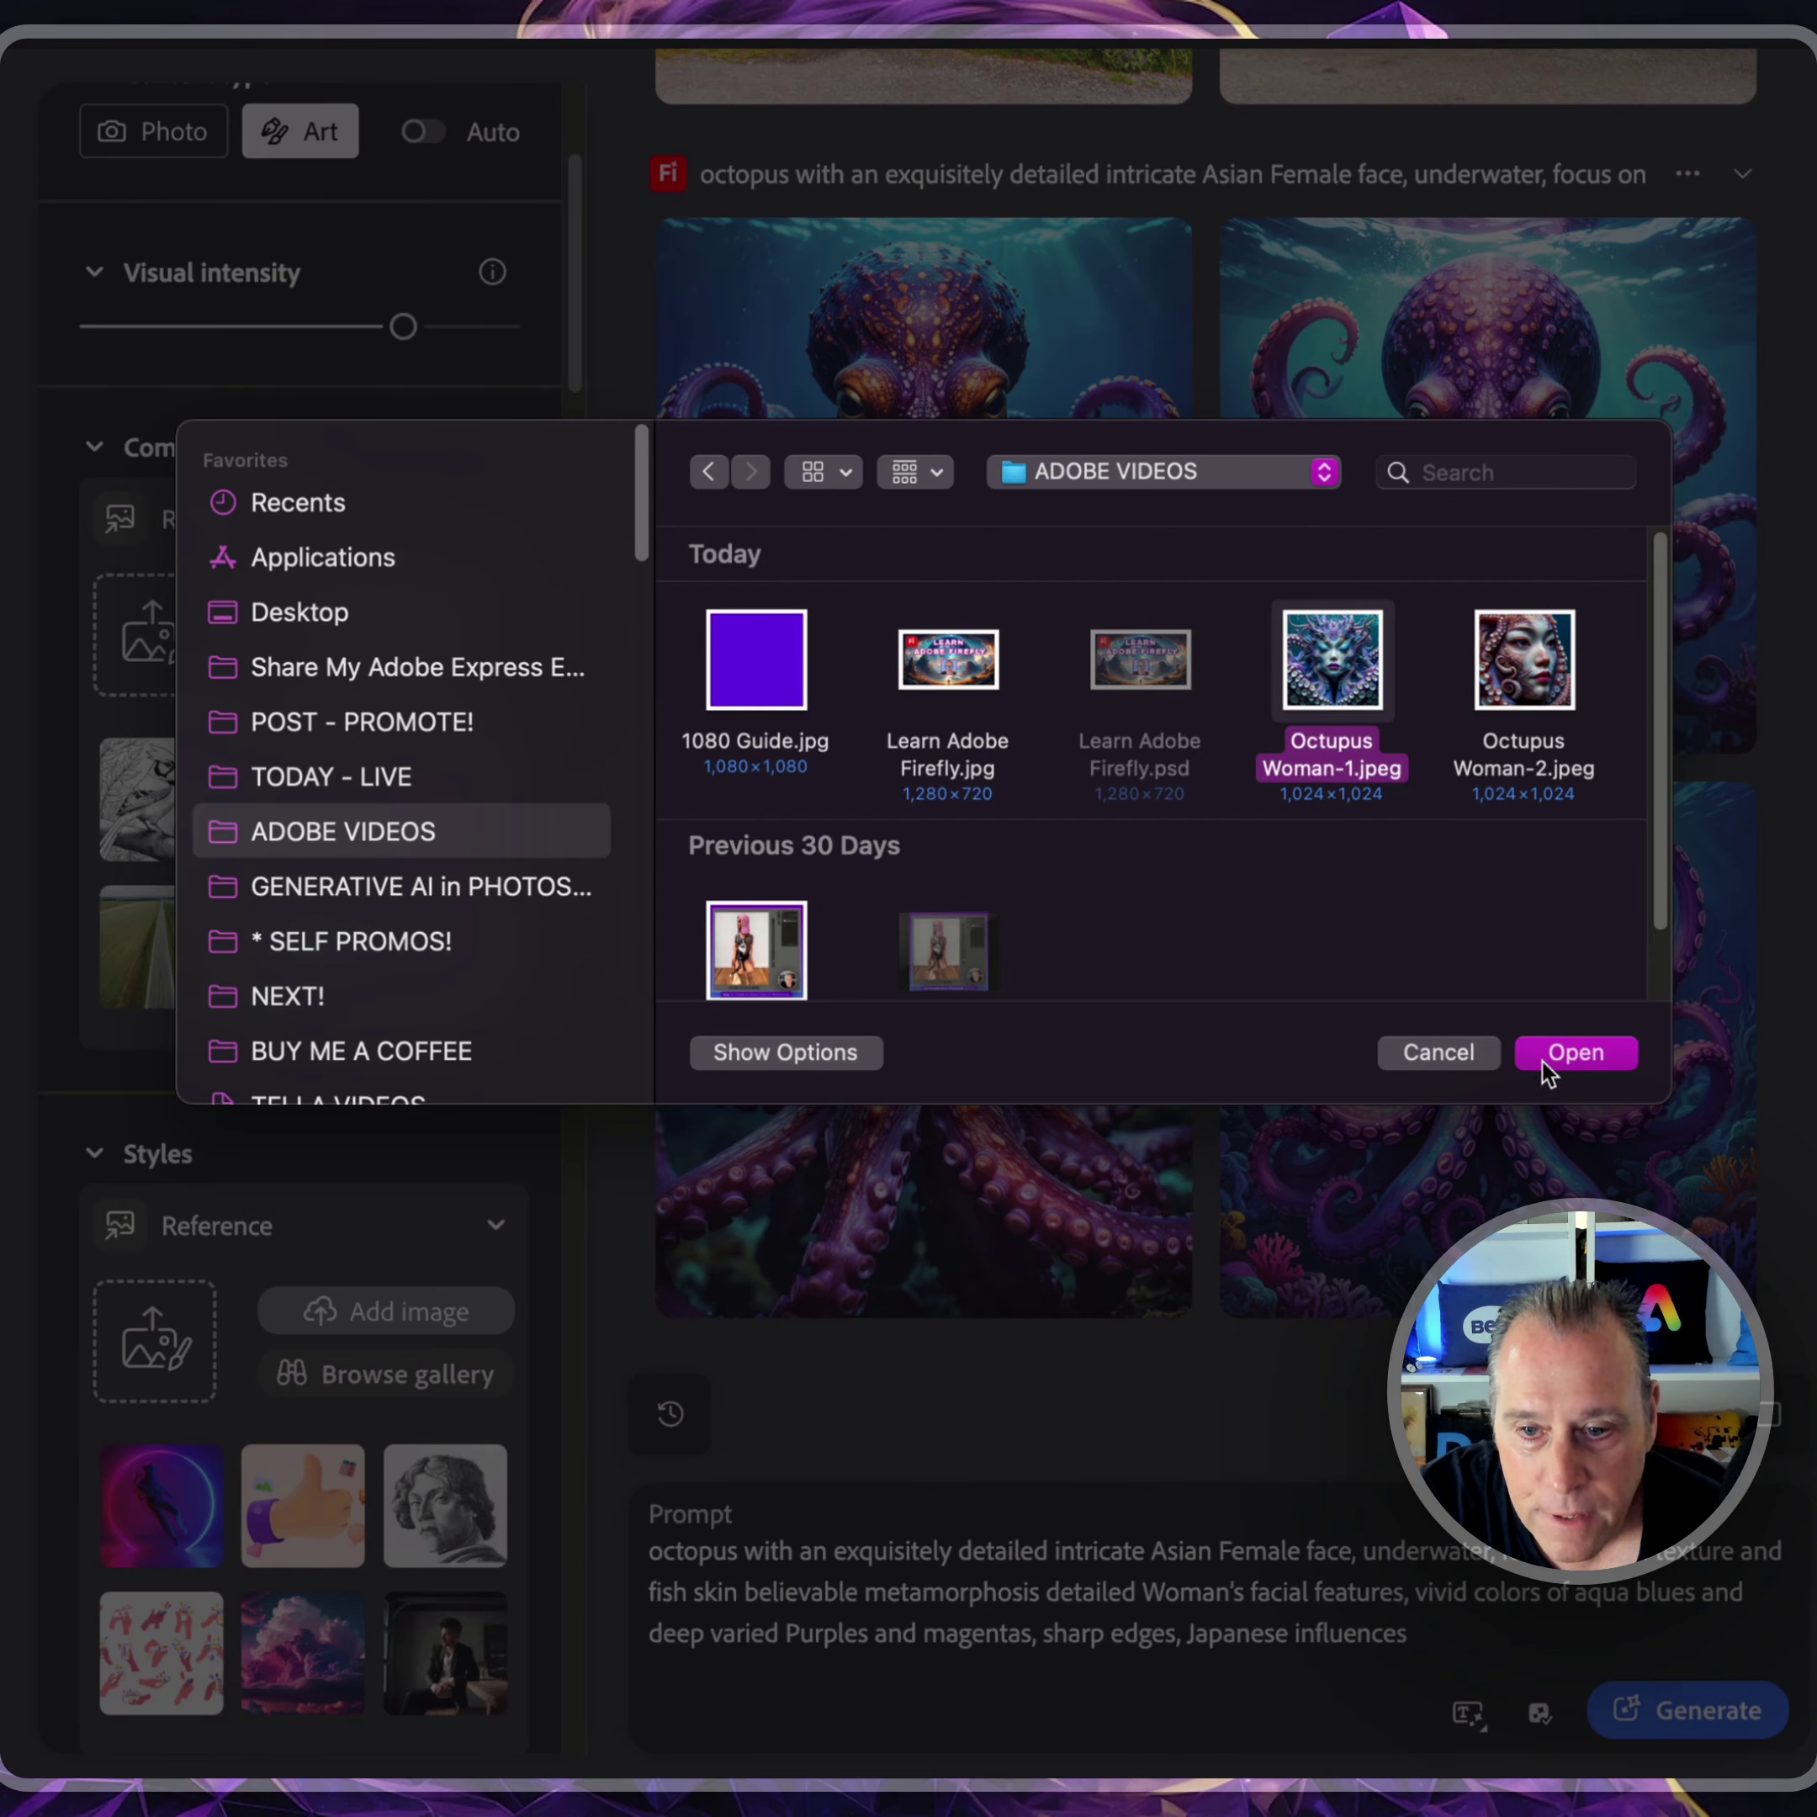
{"action": "left_click", "coordinate": [1560, 1052]}
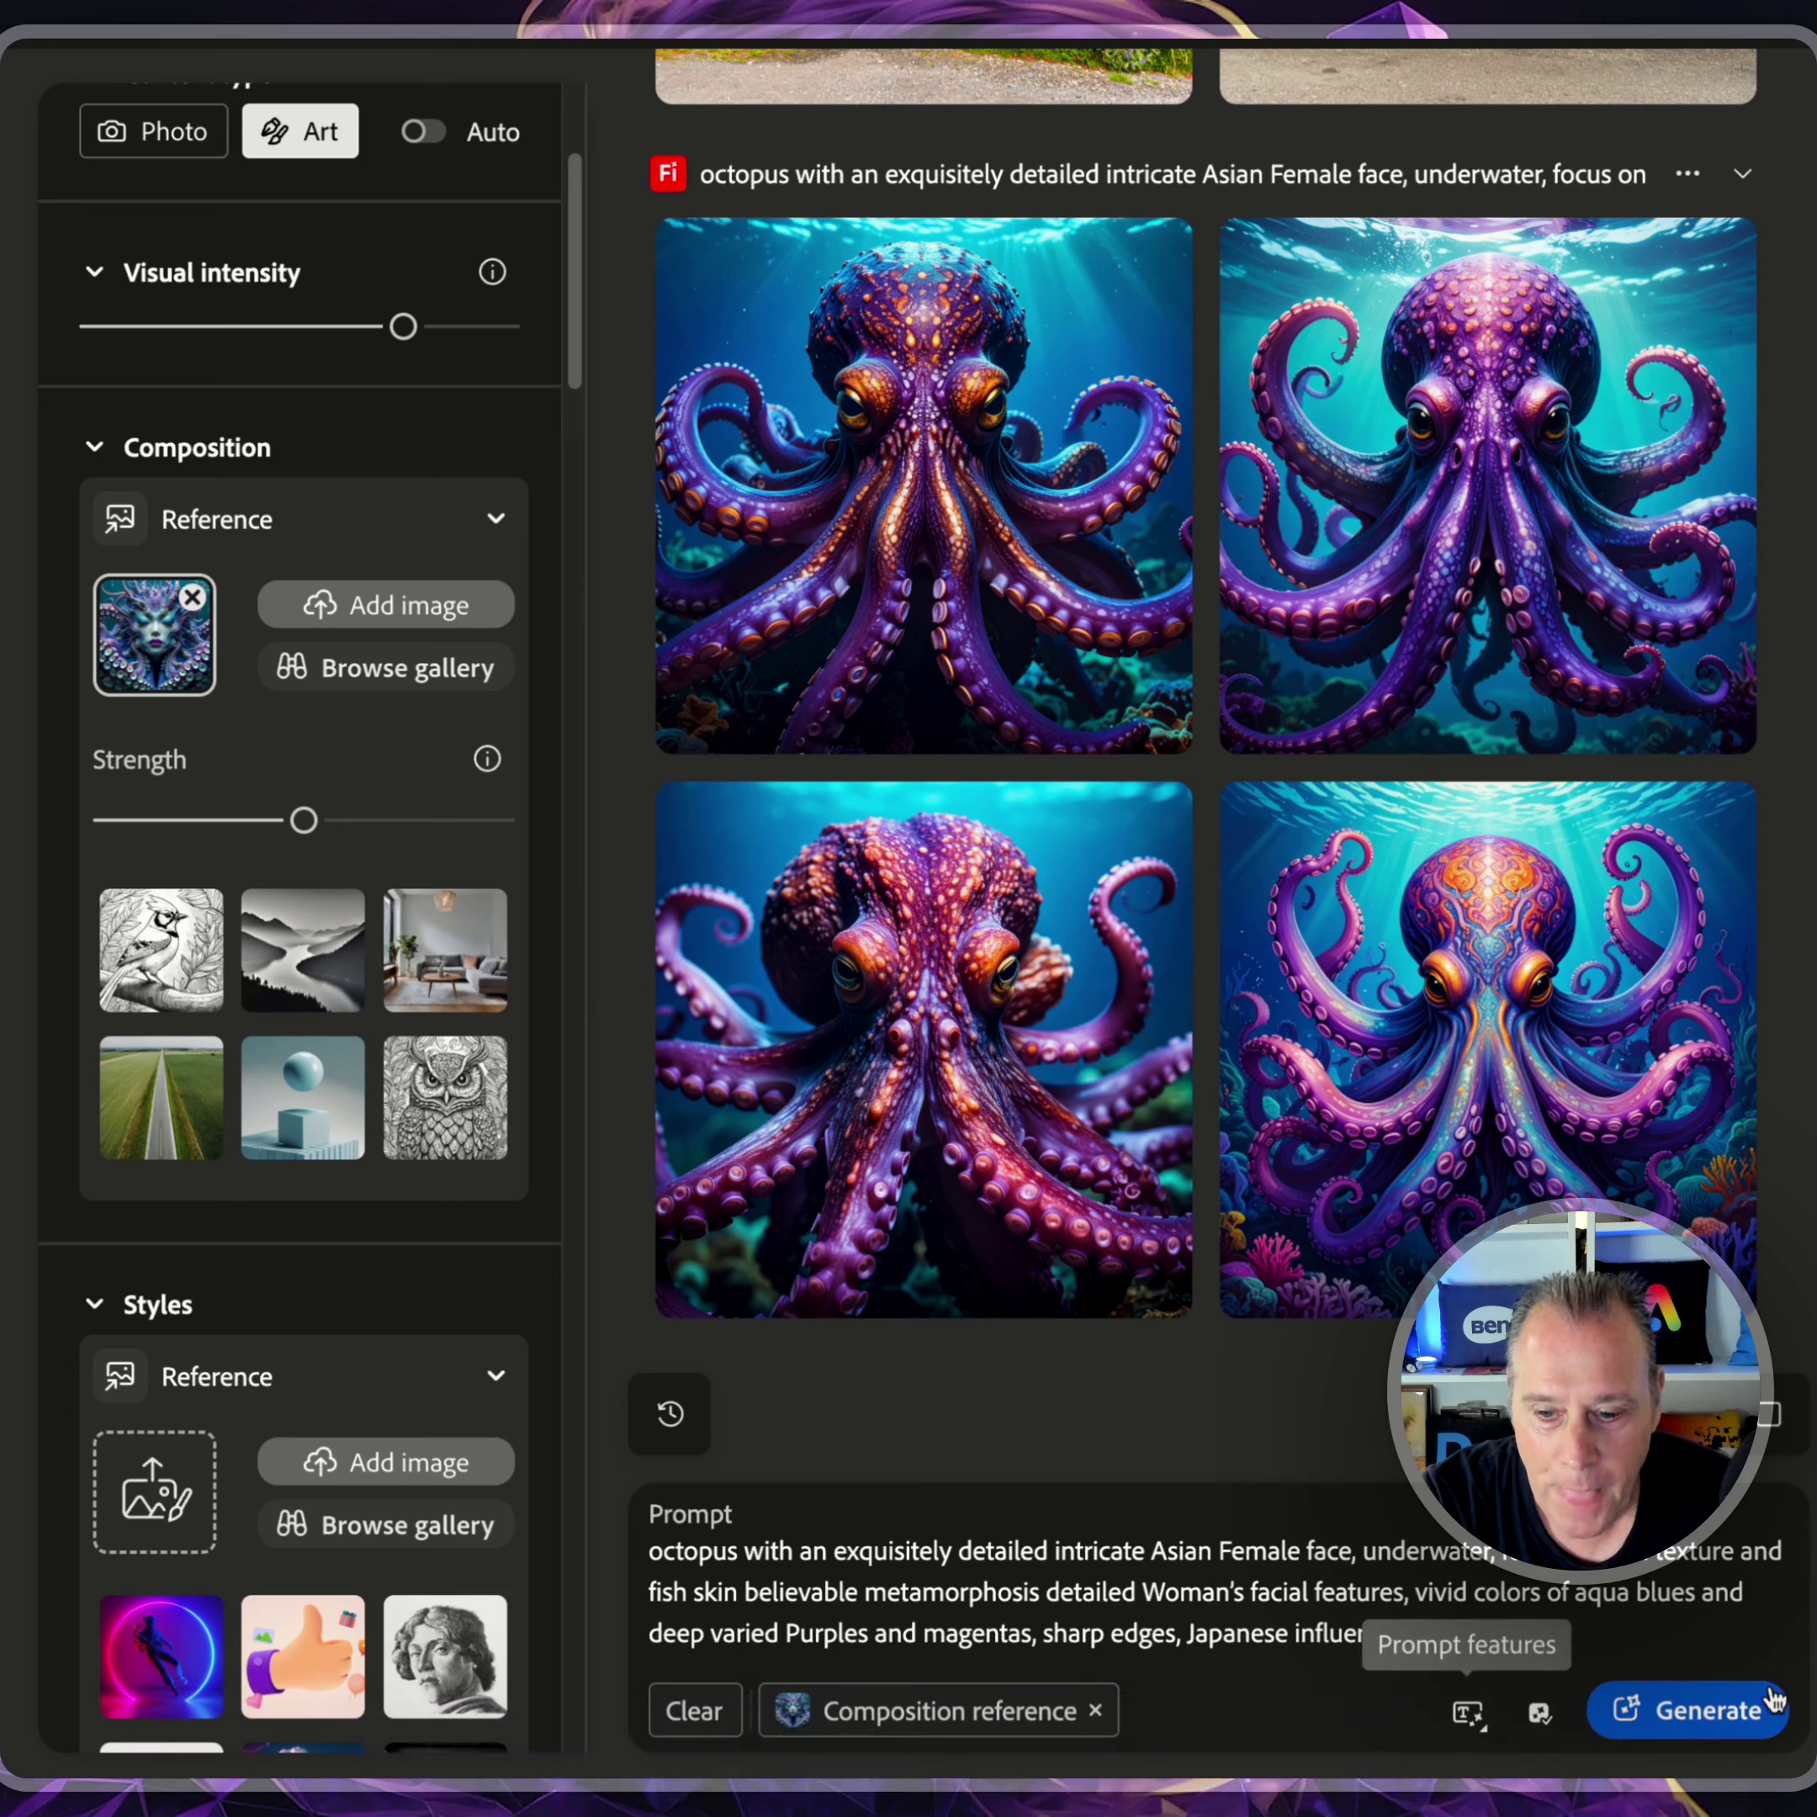
{"action": "left_click", "coordinate": [1702, 1711]}
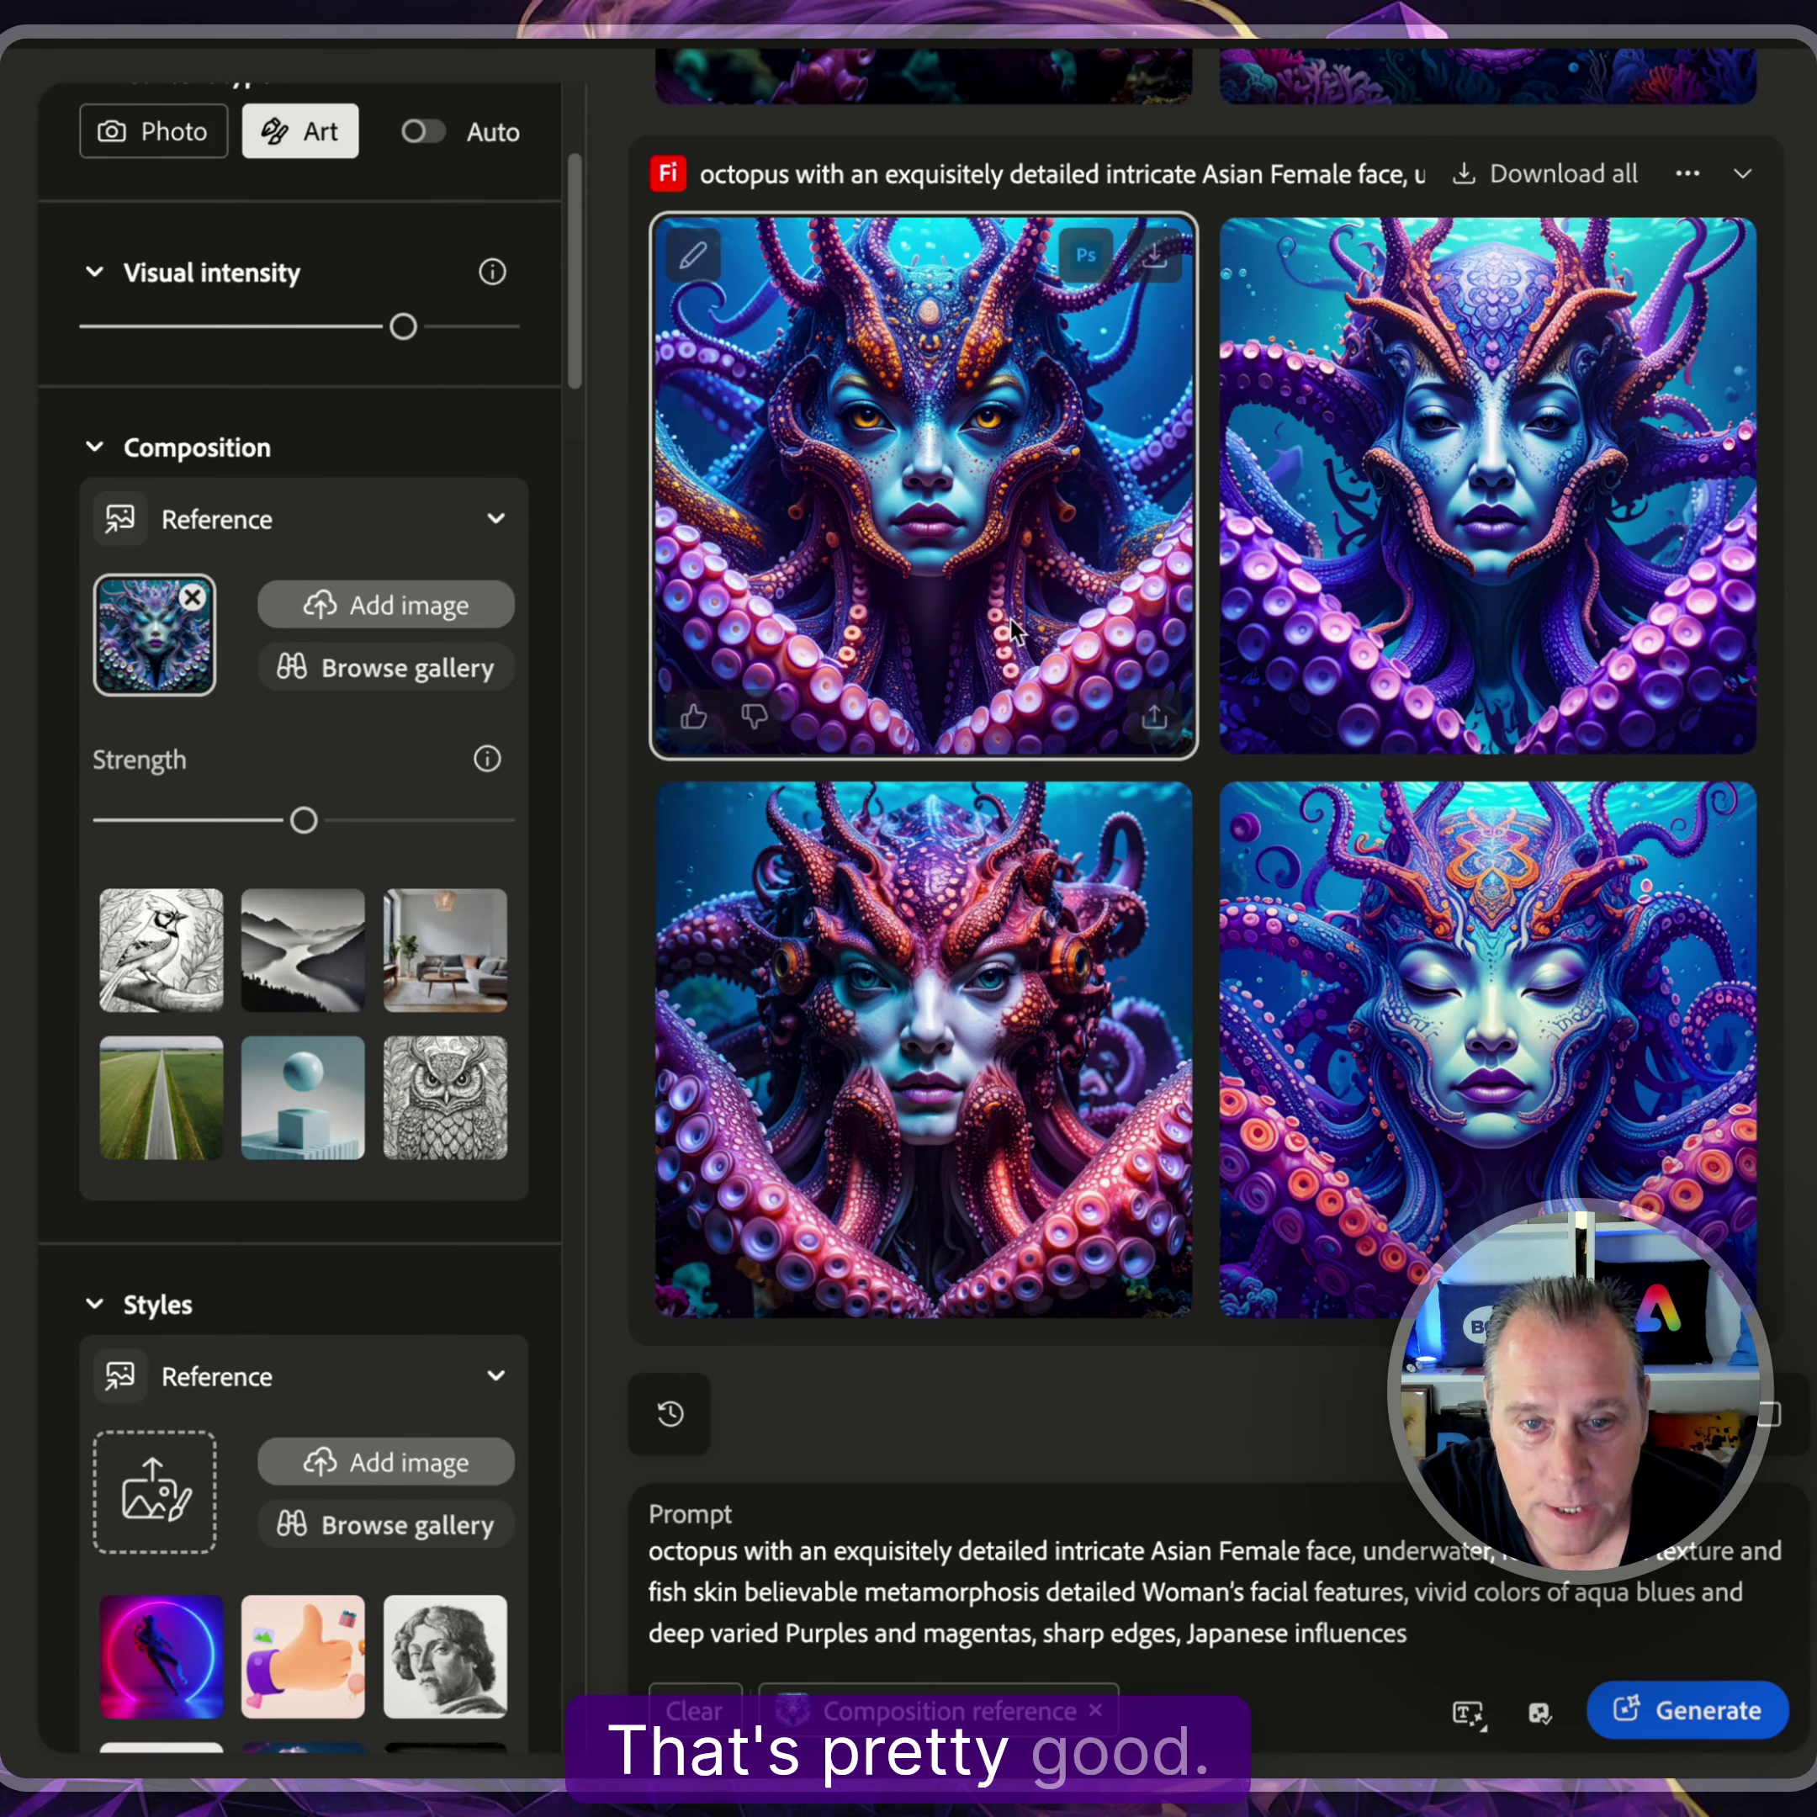
Enlarge and download the first new octopus-woman image, and browse through the set to the fourth one.
{"action": "left_click", "coordinate": [988, 585]}
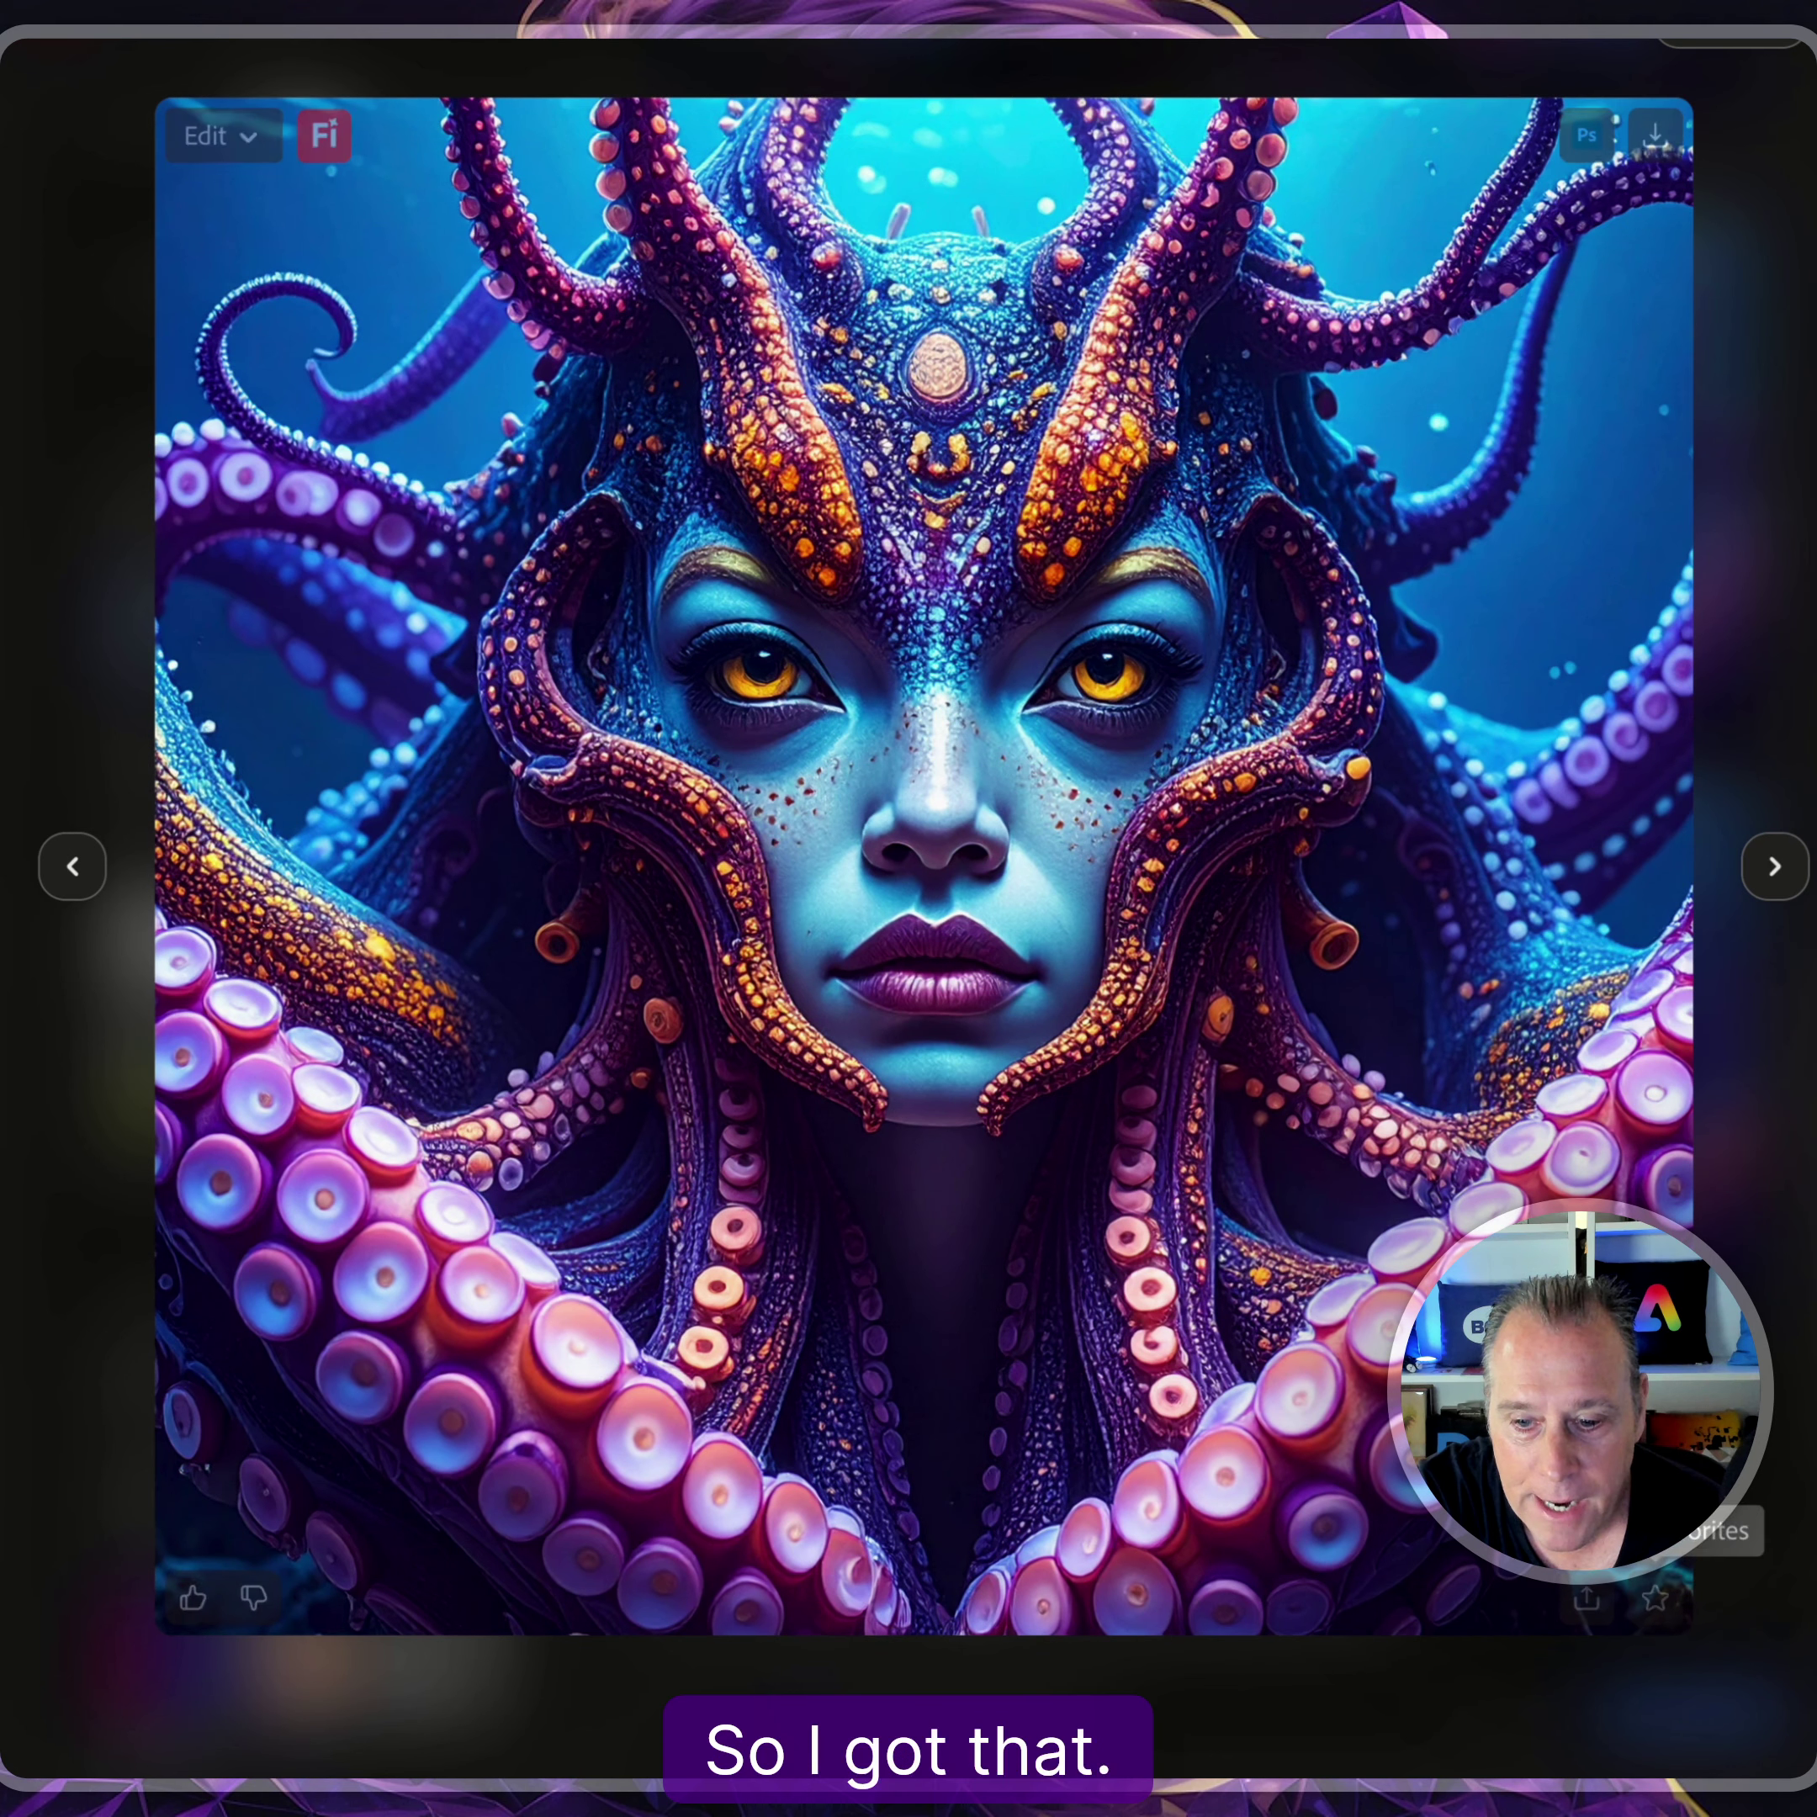
{"action": "left_click", "coordinate": [1660, 141]}
{"action": "left_click", "coordinate": [1771, 867]}
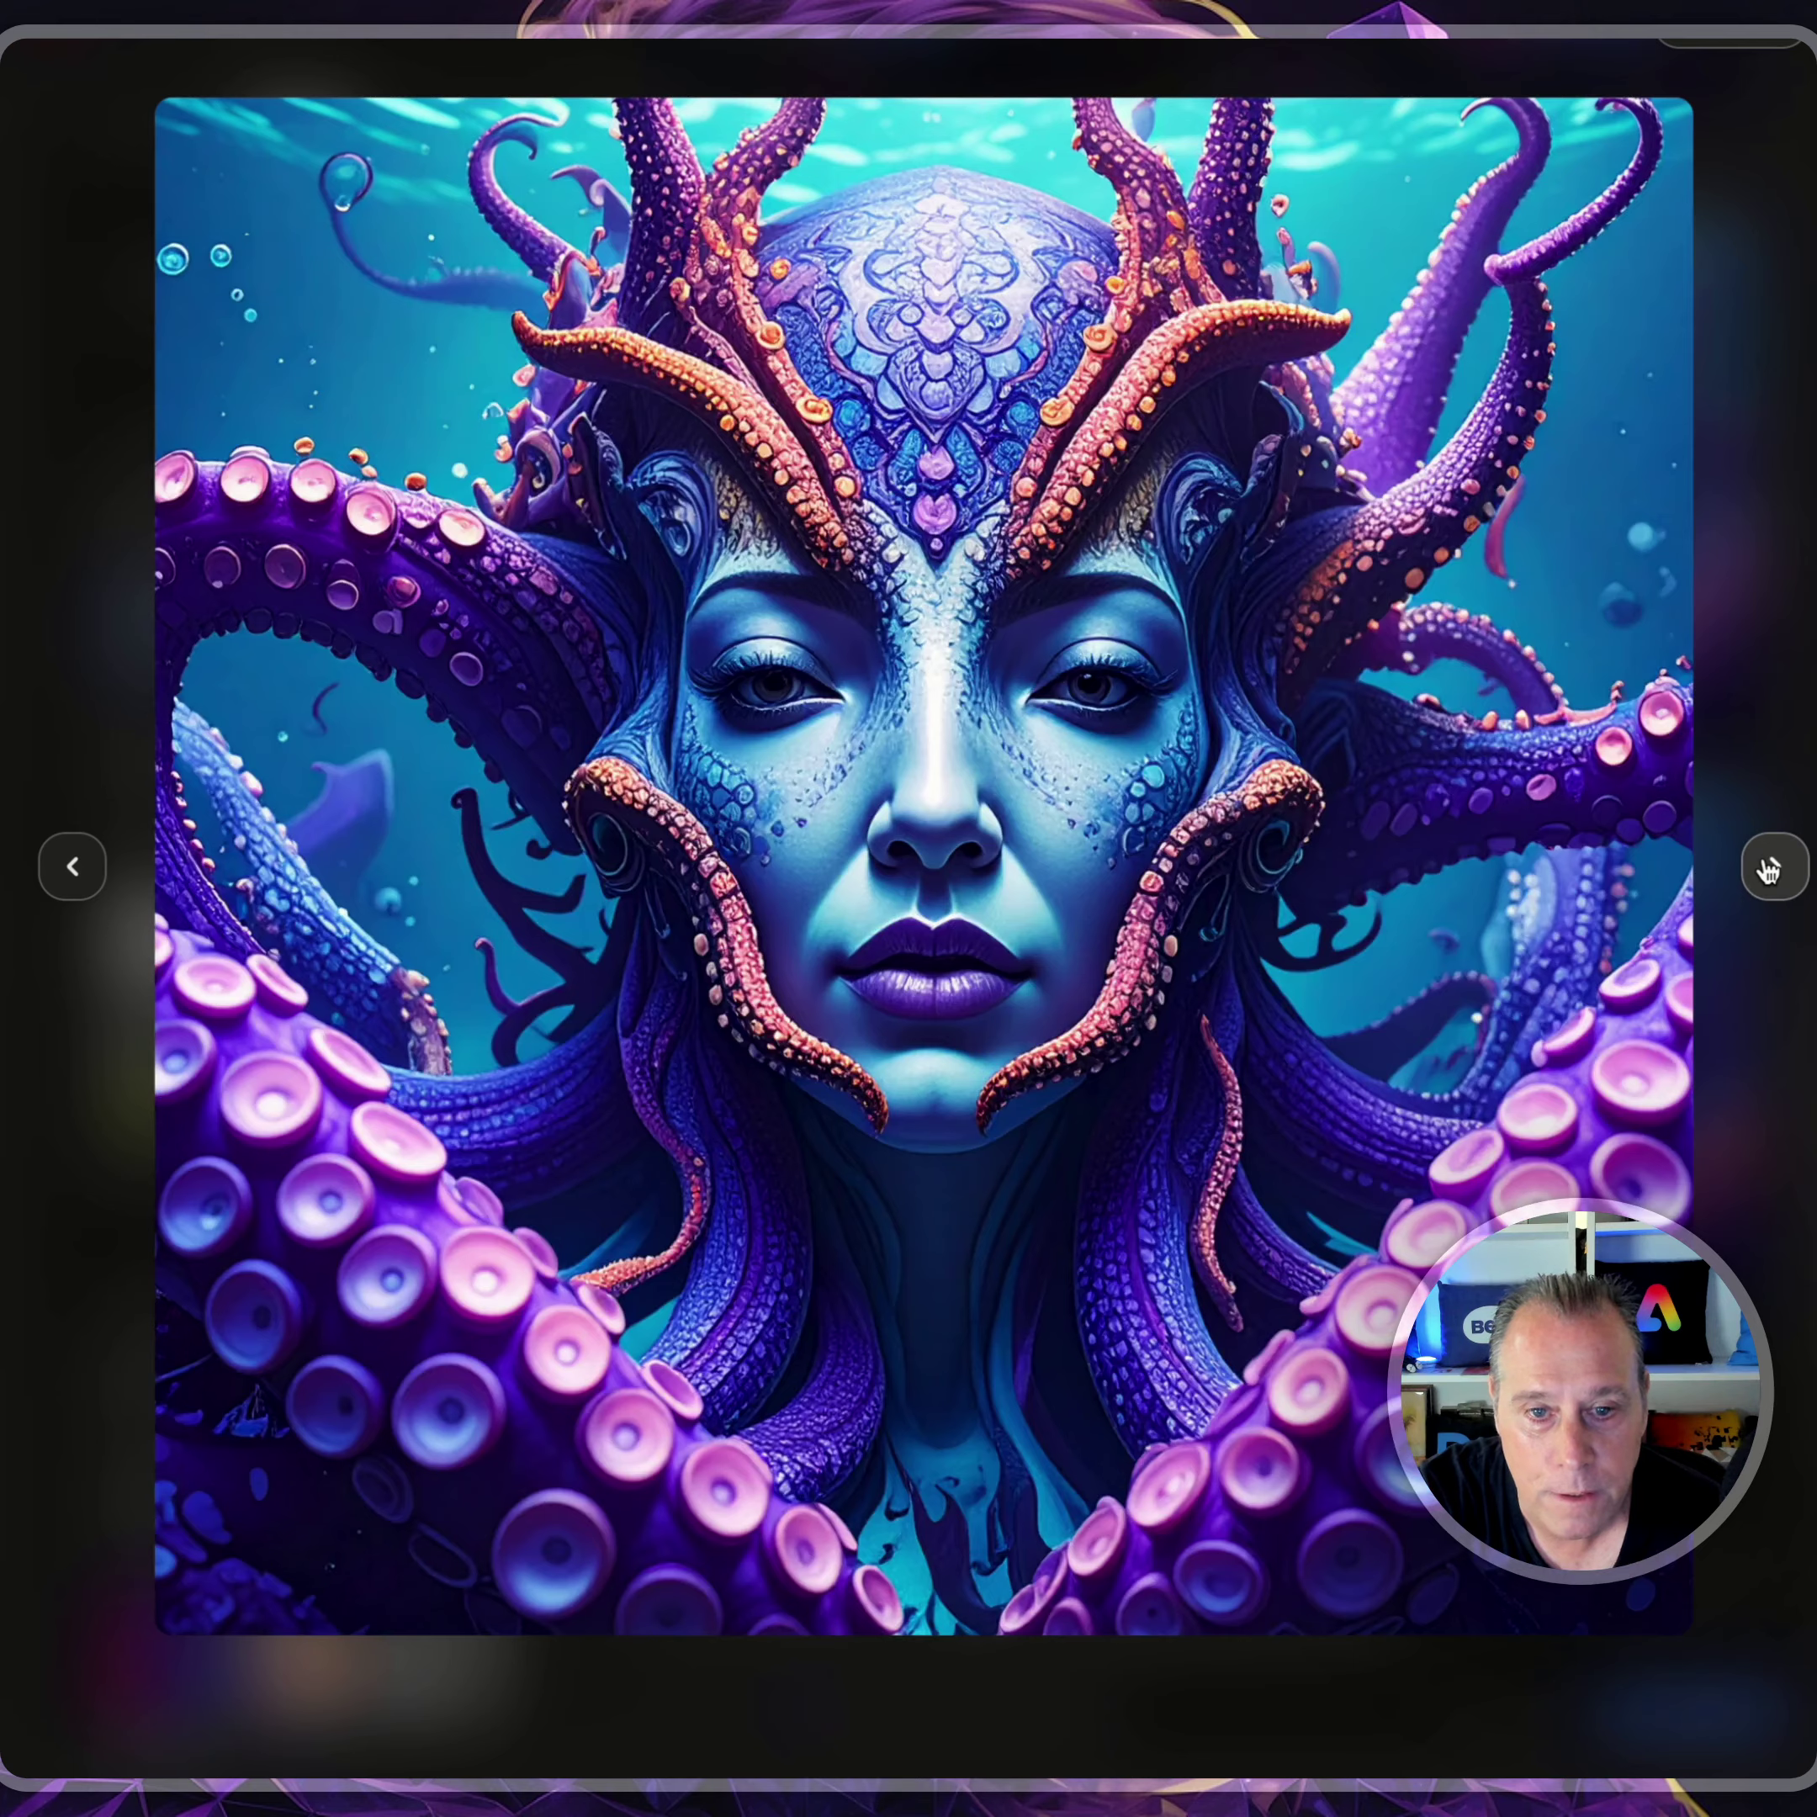
{"action": "left_click", "coordinate": [1772, 866]}
{"action": "left_click", "coordinate": [1771, 866]}
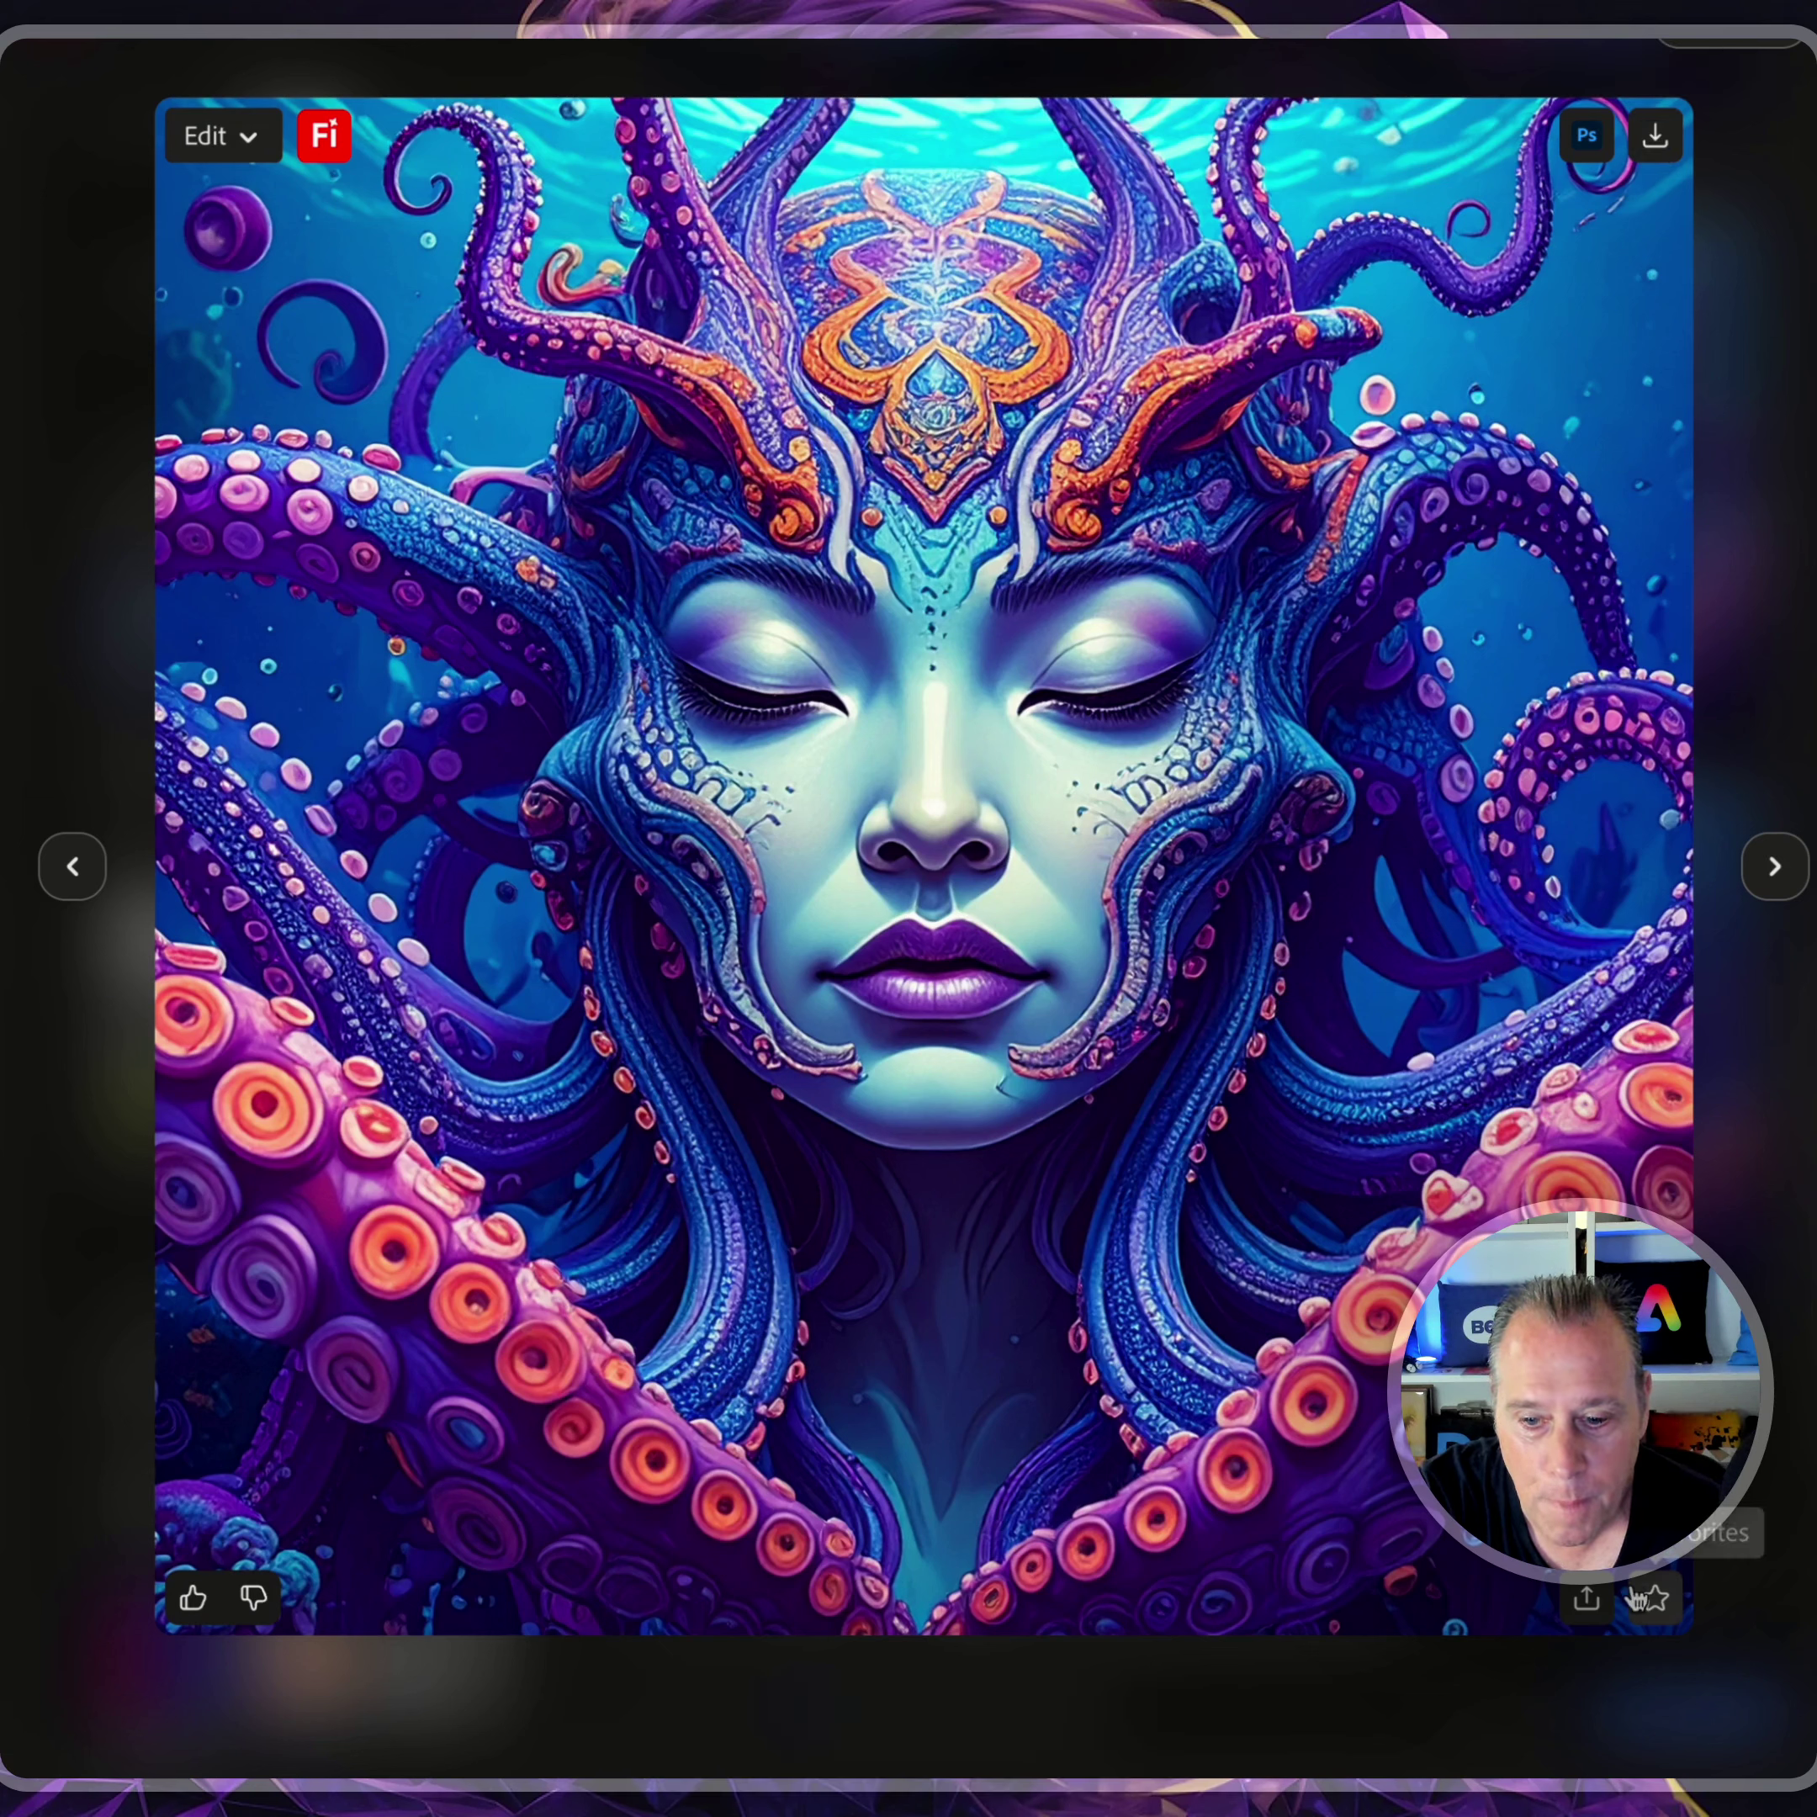
Submit the fourth octopus-woman image, with the closed eyes, to the gallery, accepting the public profile and submission guidelines.
{"action": "left_click", "coordinate": [1586, 1598]}
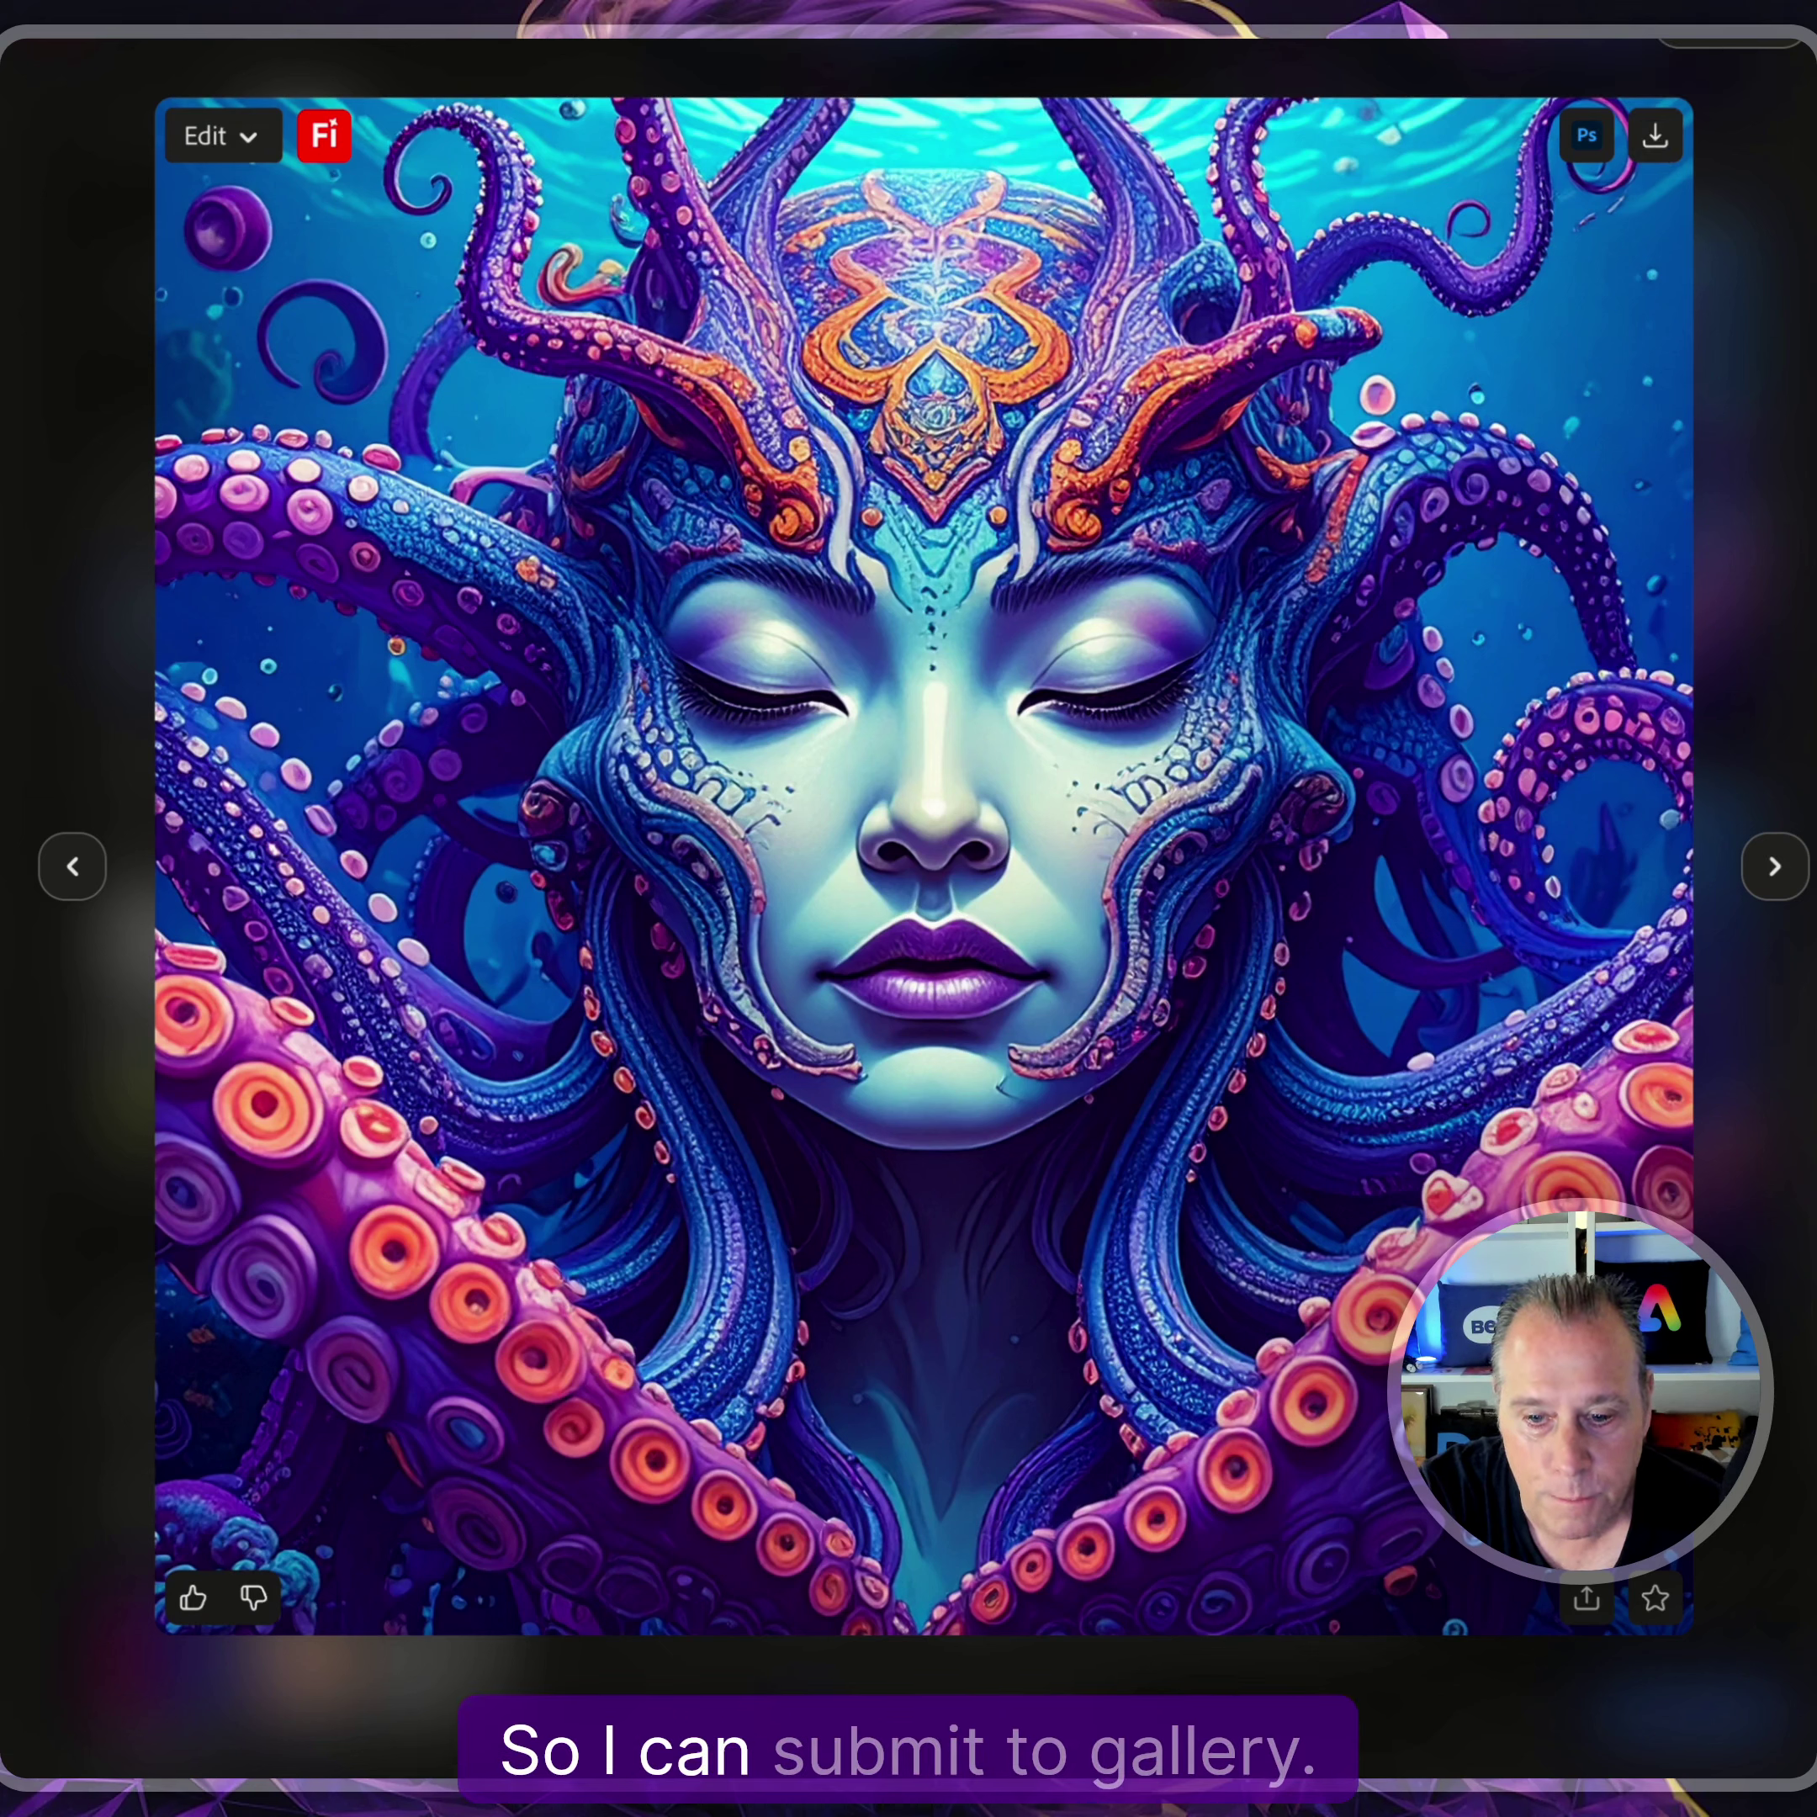
{"action": "left_click", "coordinate": [1335, 1456]}
{"action": "left_click", "coordinate": [1233, 1194]}
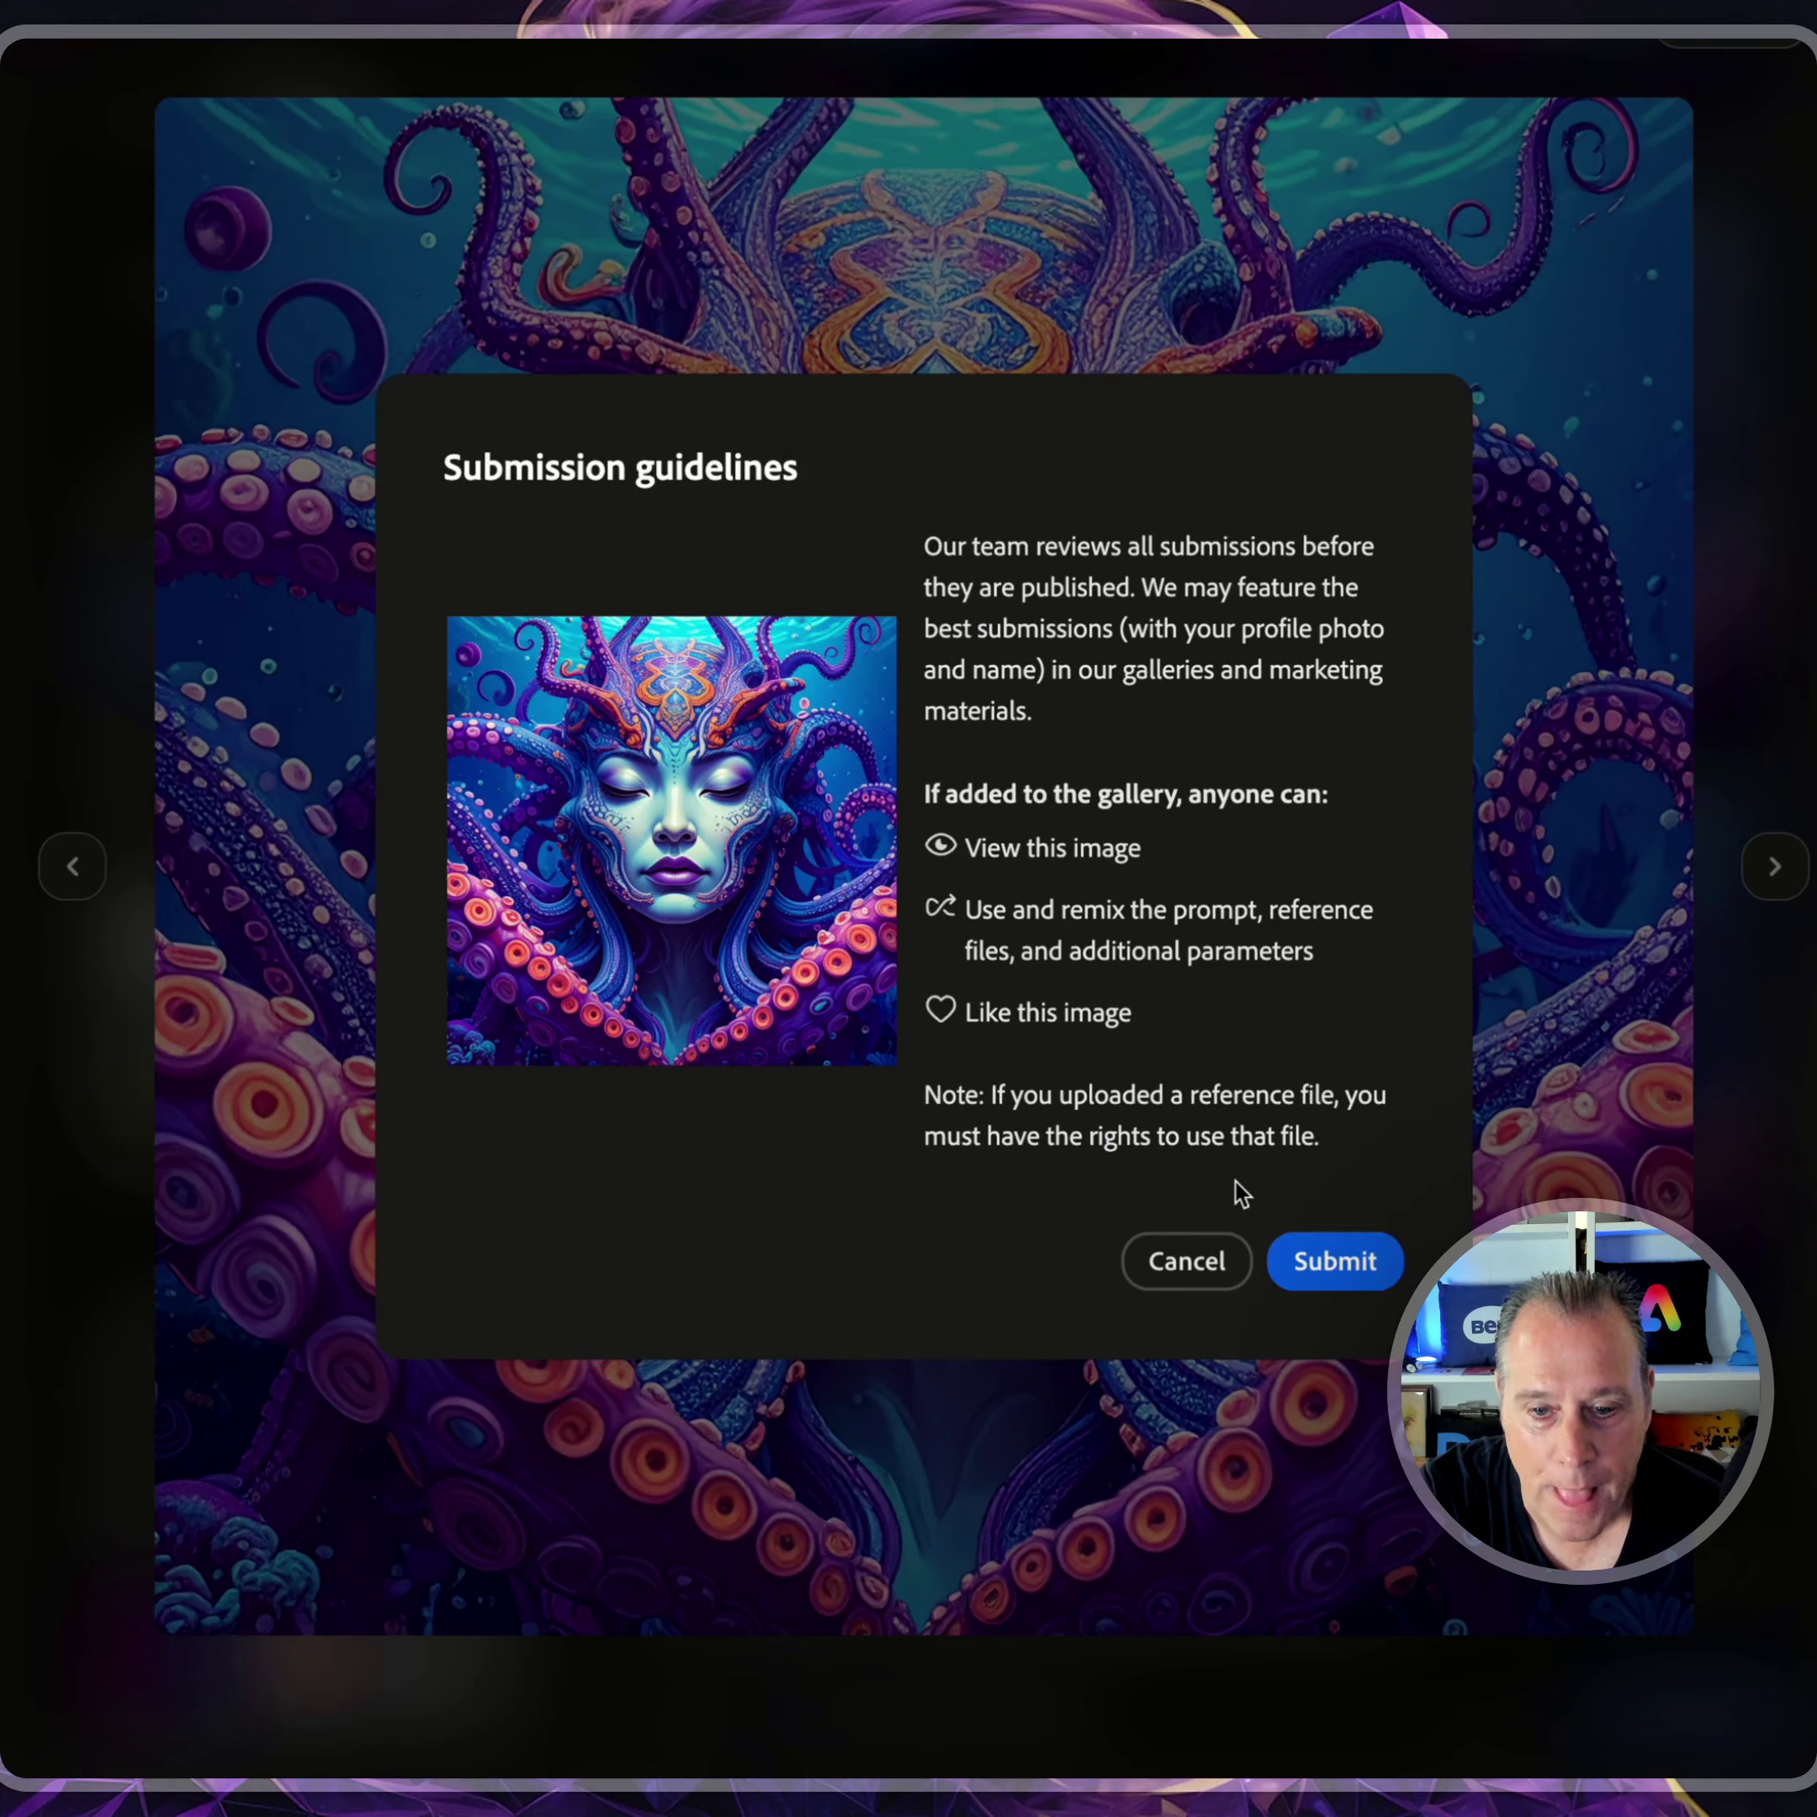
{"action": "left_click", "coordinate": [1320, 1287]}
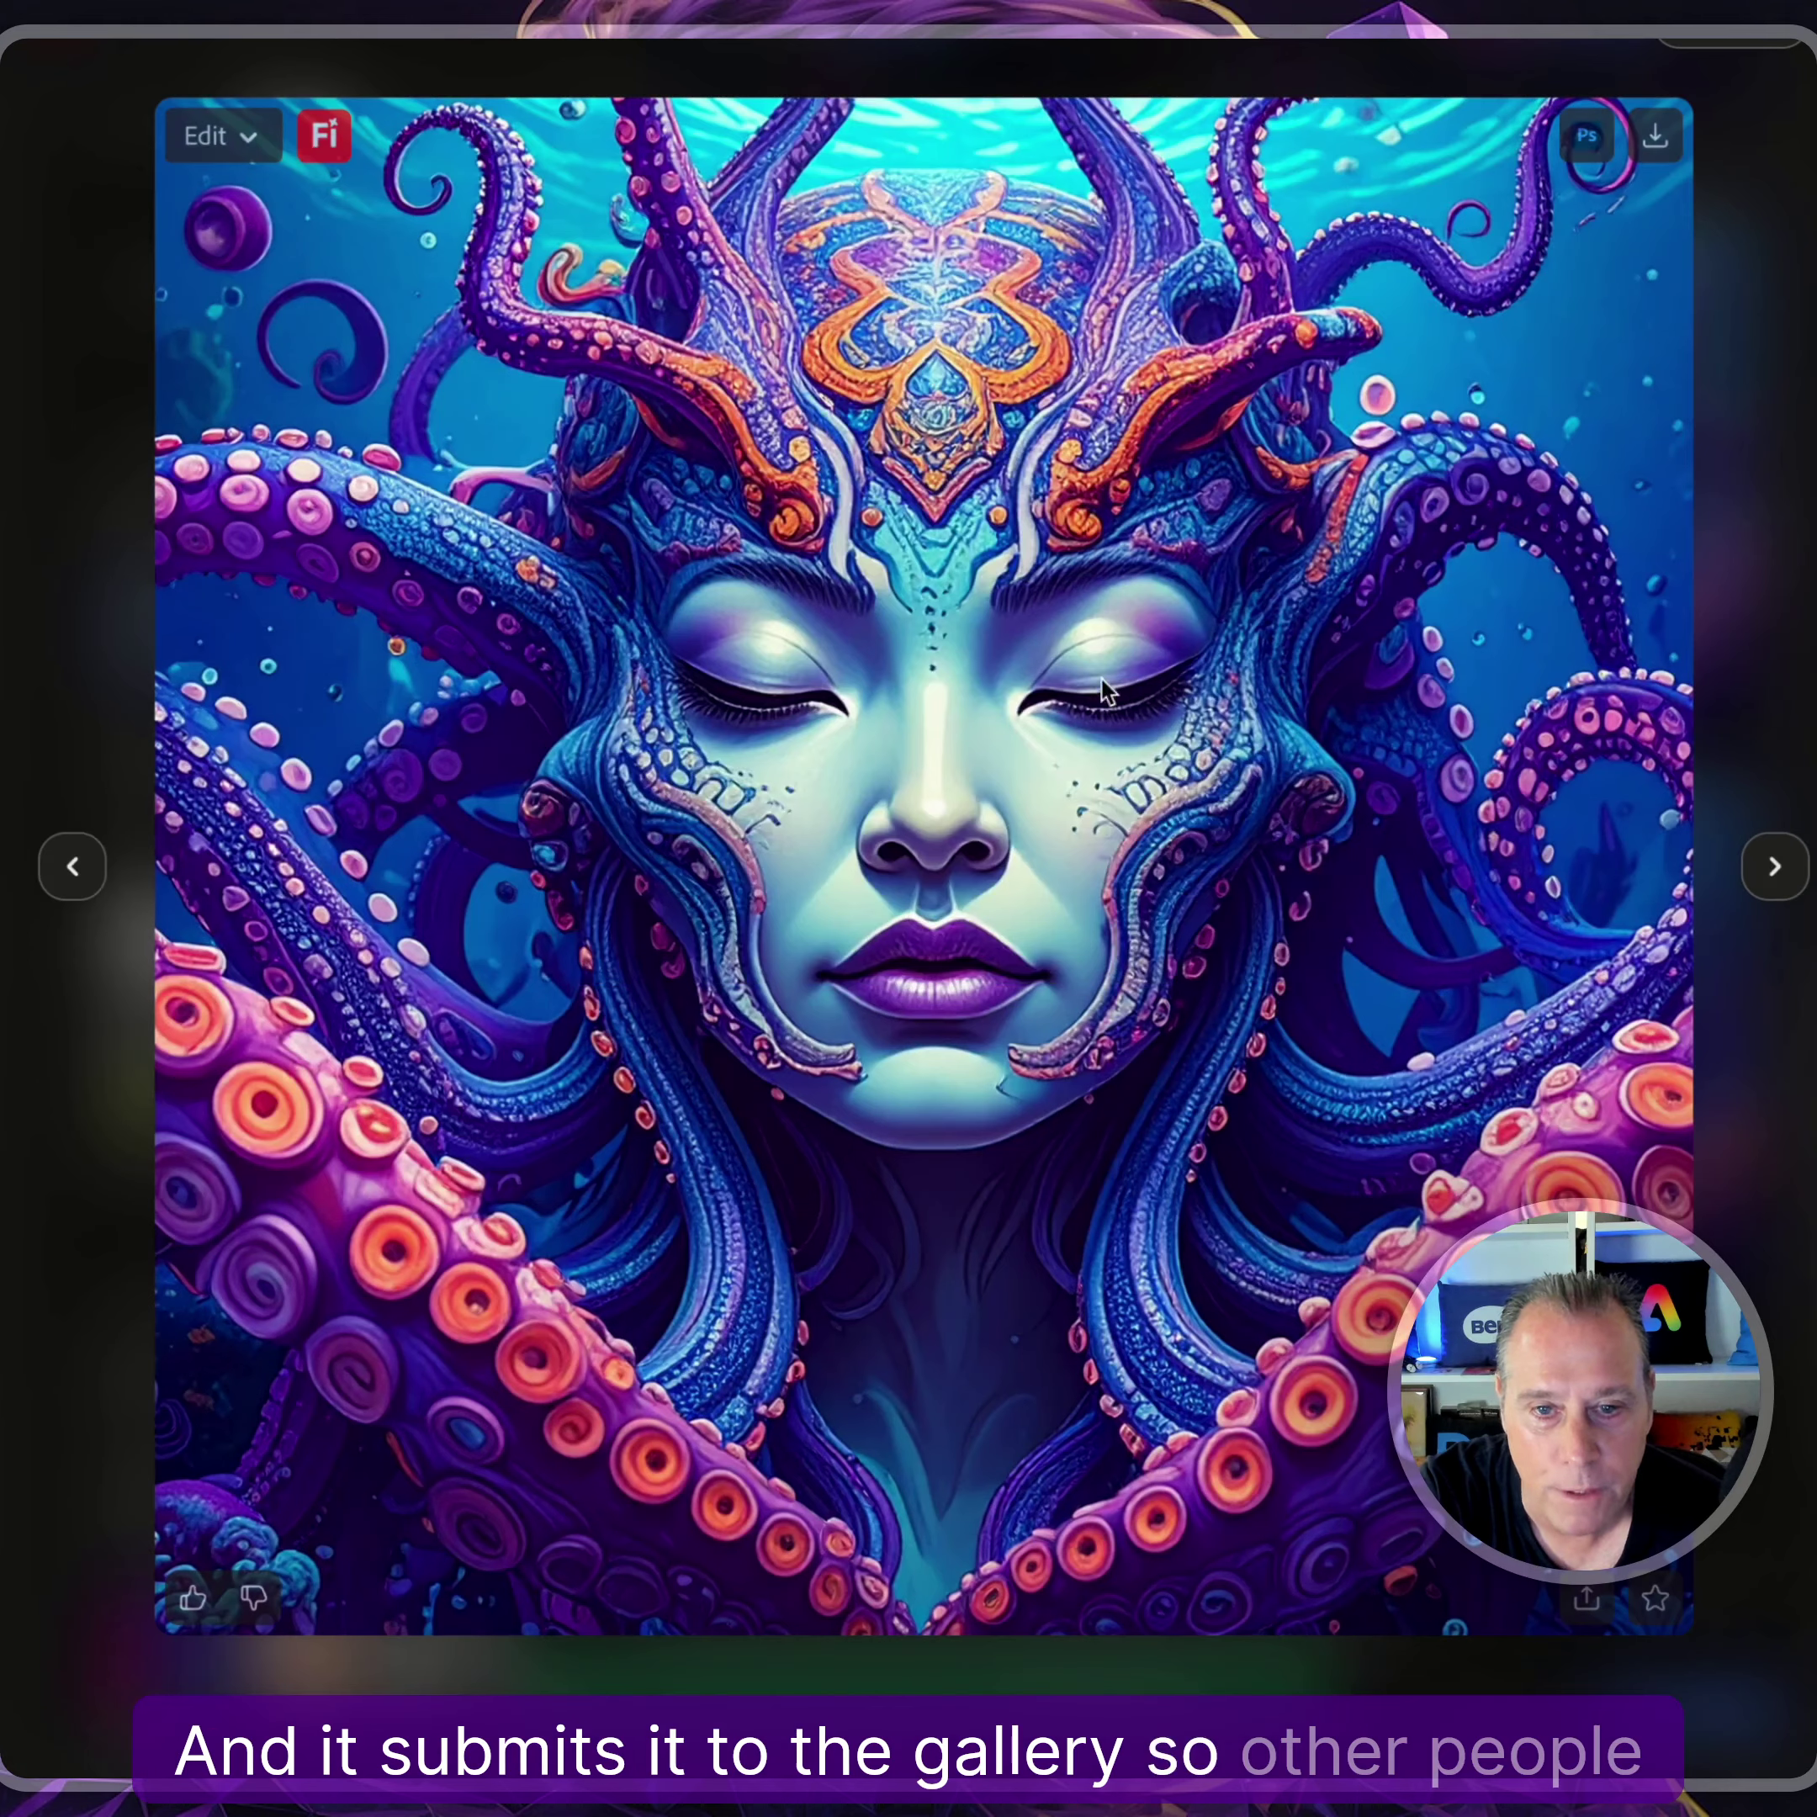
Go back to the first octopus-woman image, with the yellow eyes, to submit it to the gallery and download it.
{"action": "left_click", "coordinate": [87, 879]}
{"action": "left_click", "coordinate": [85, 875]}
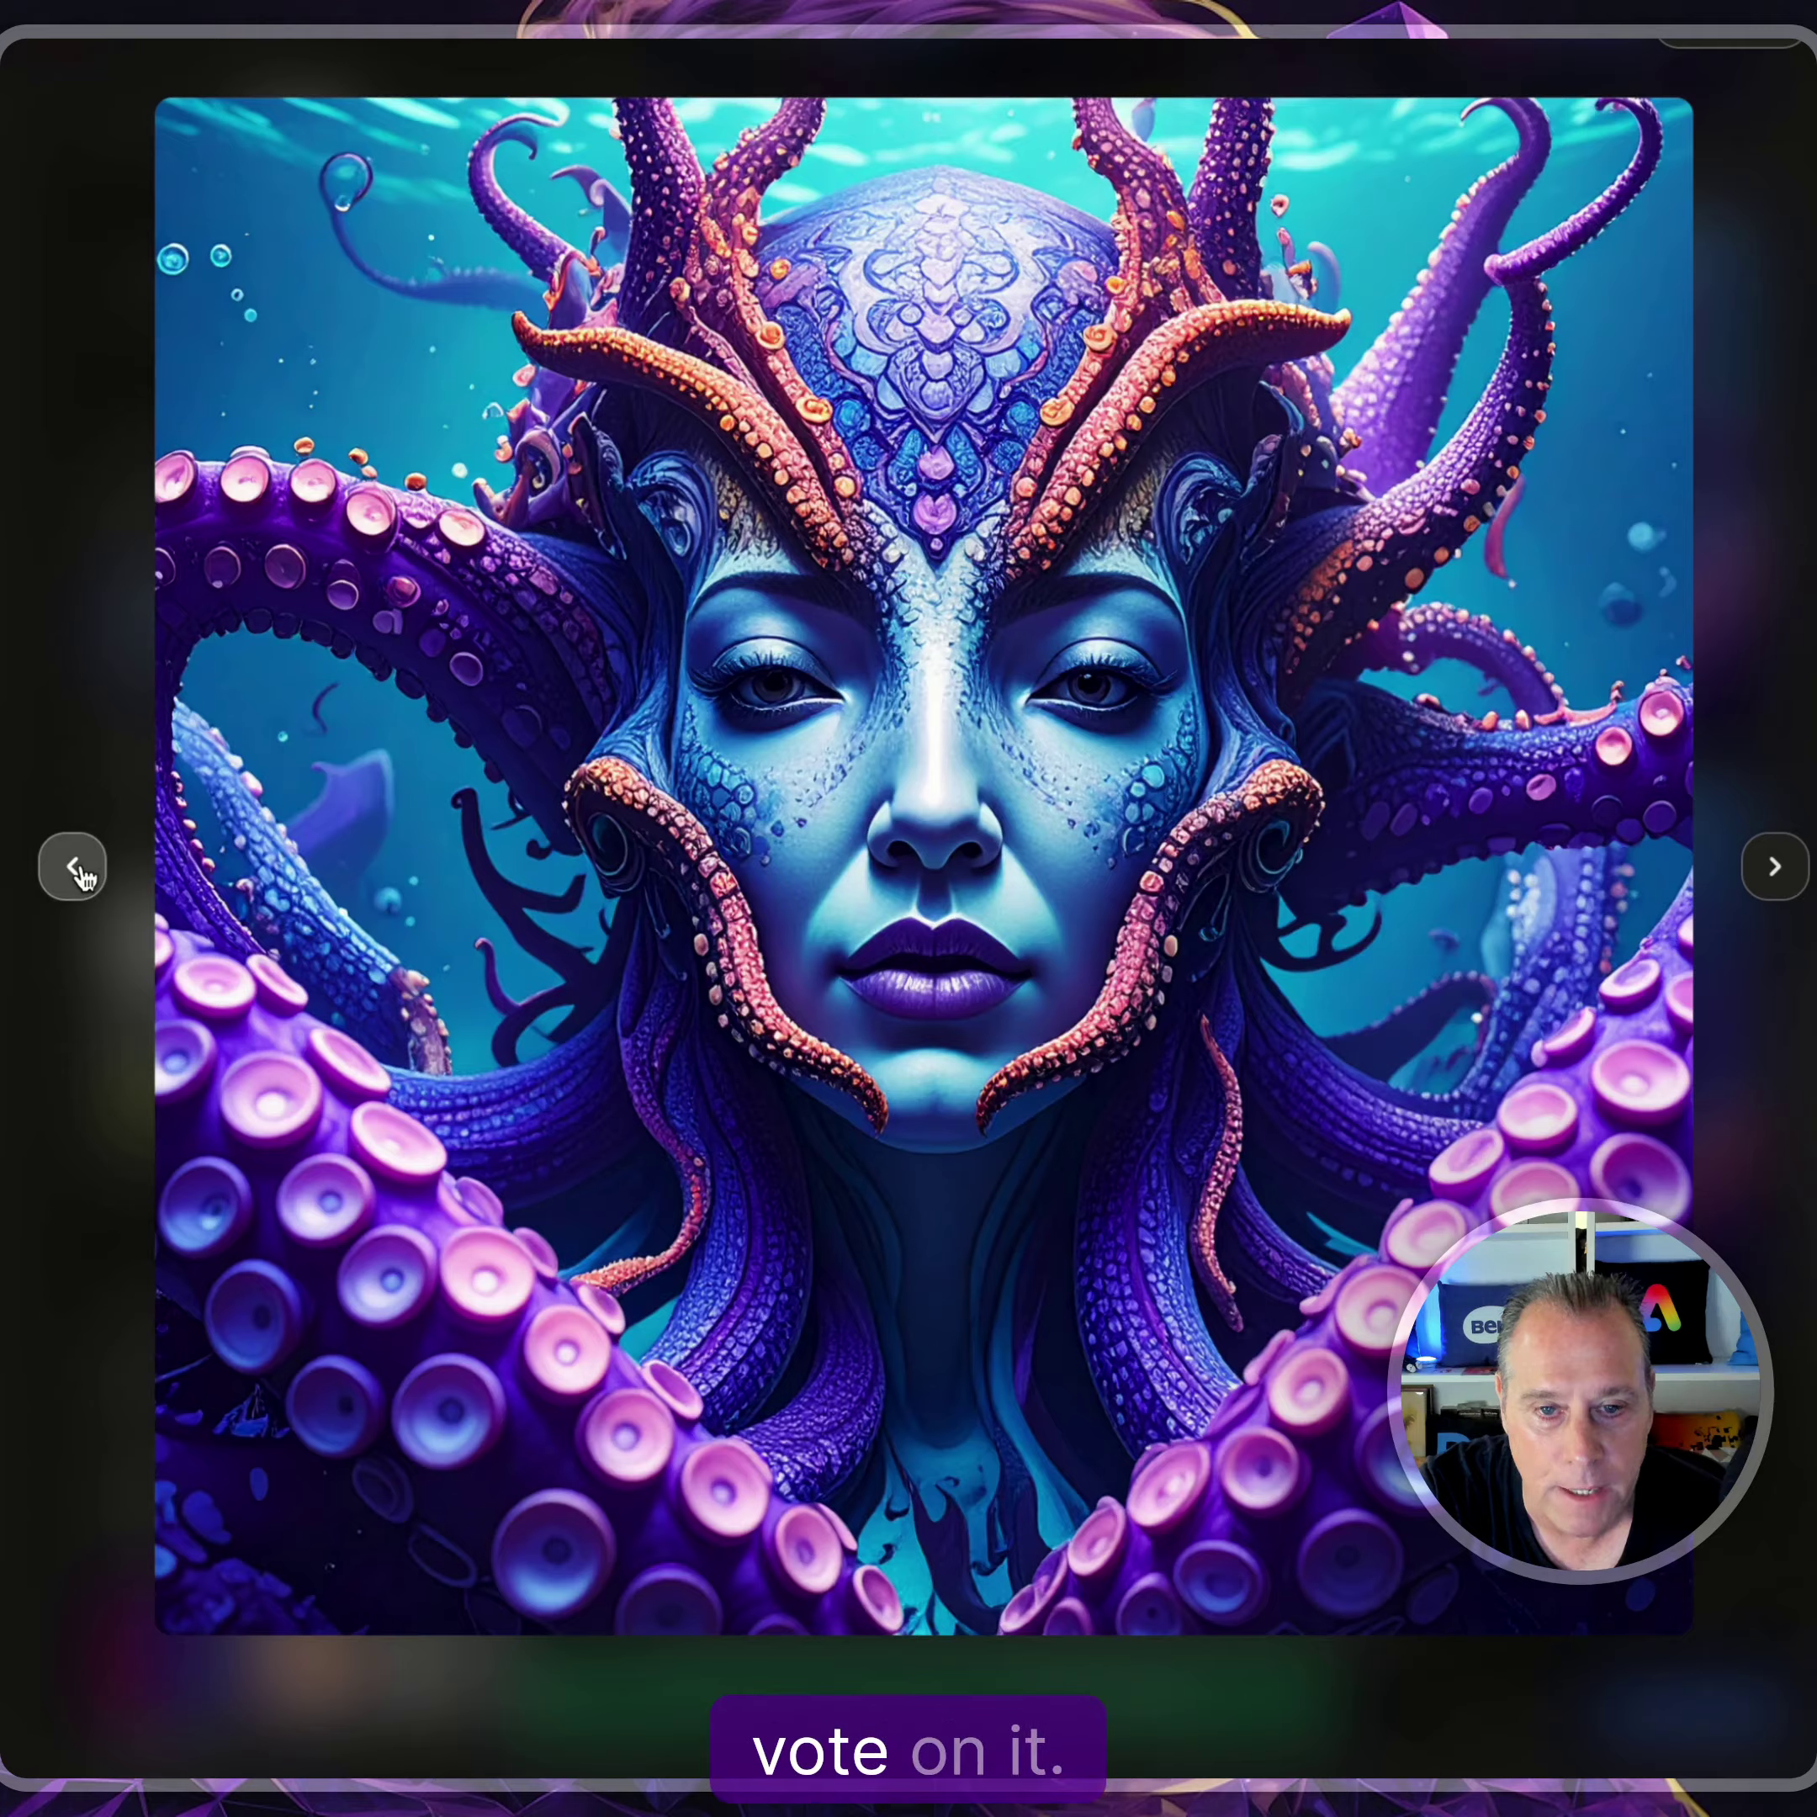
{"action": "left_click", "coordinate": [84, 876]}
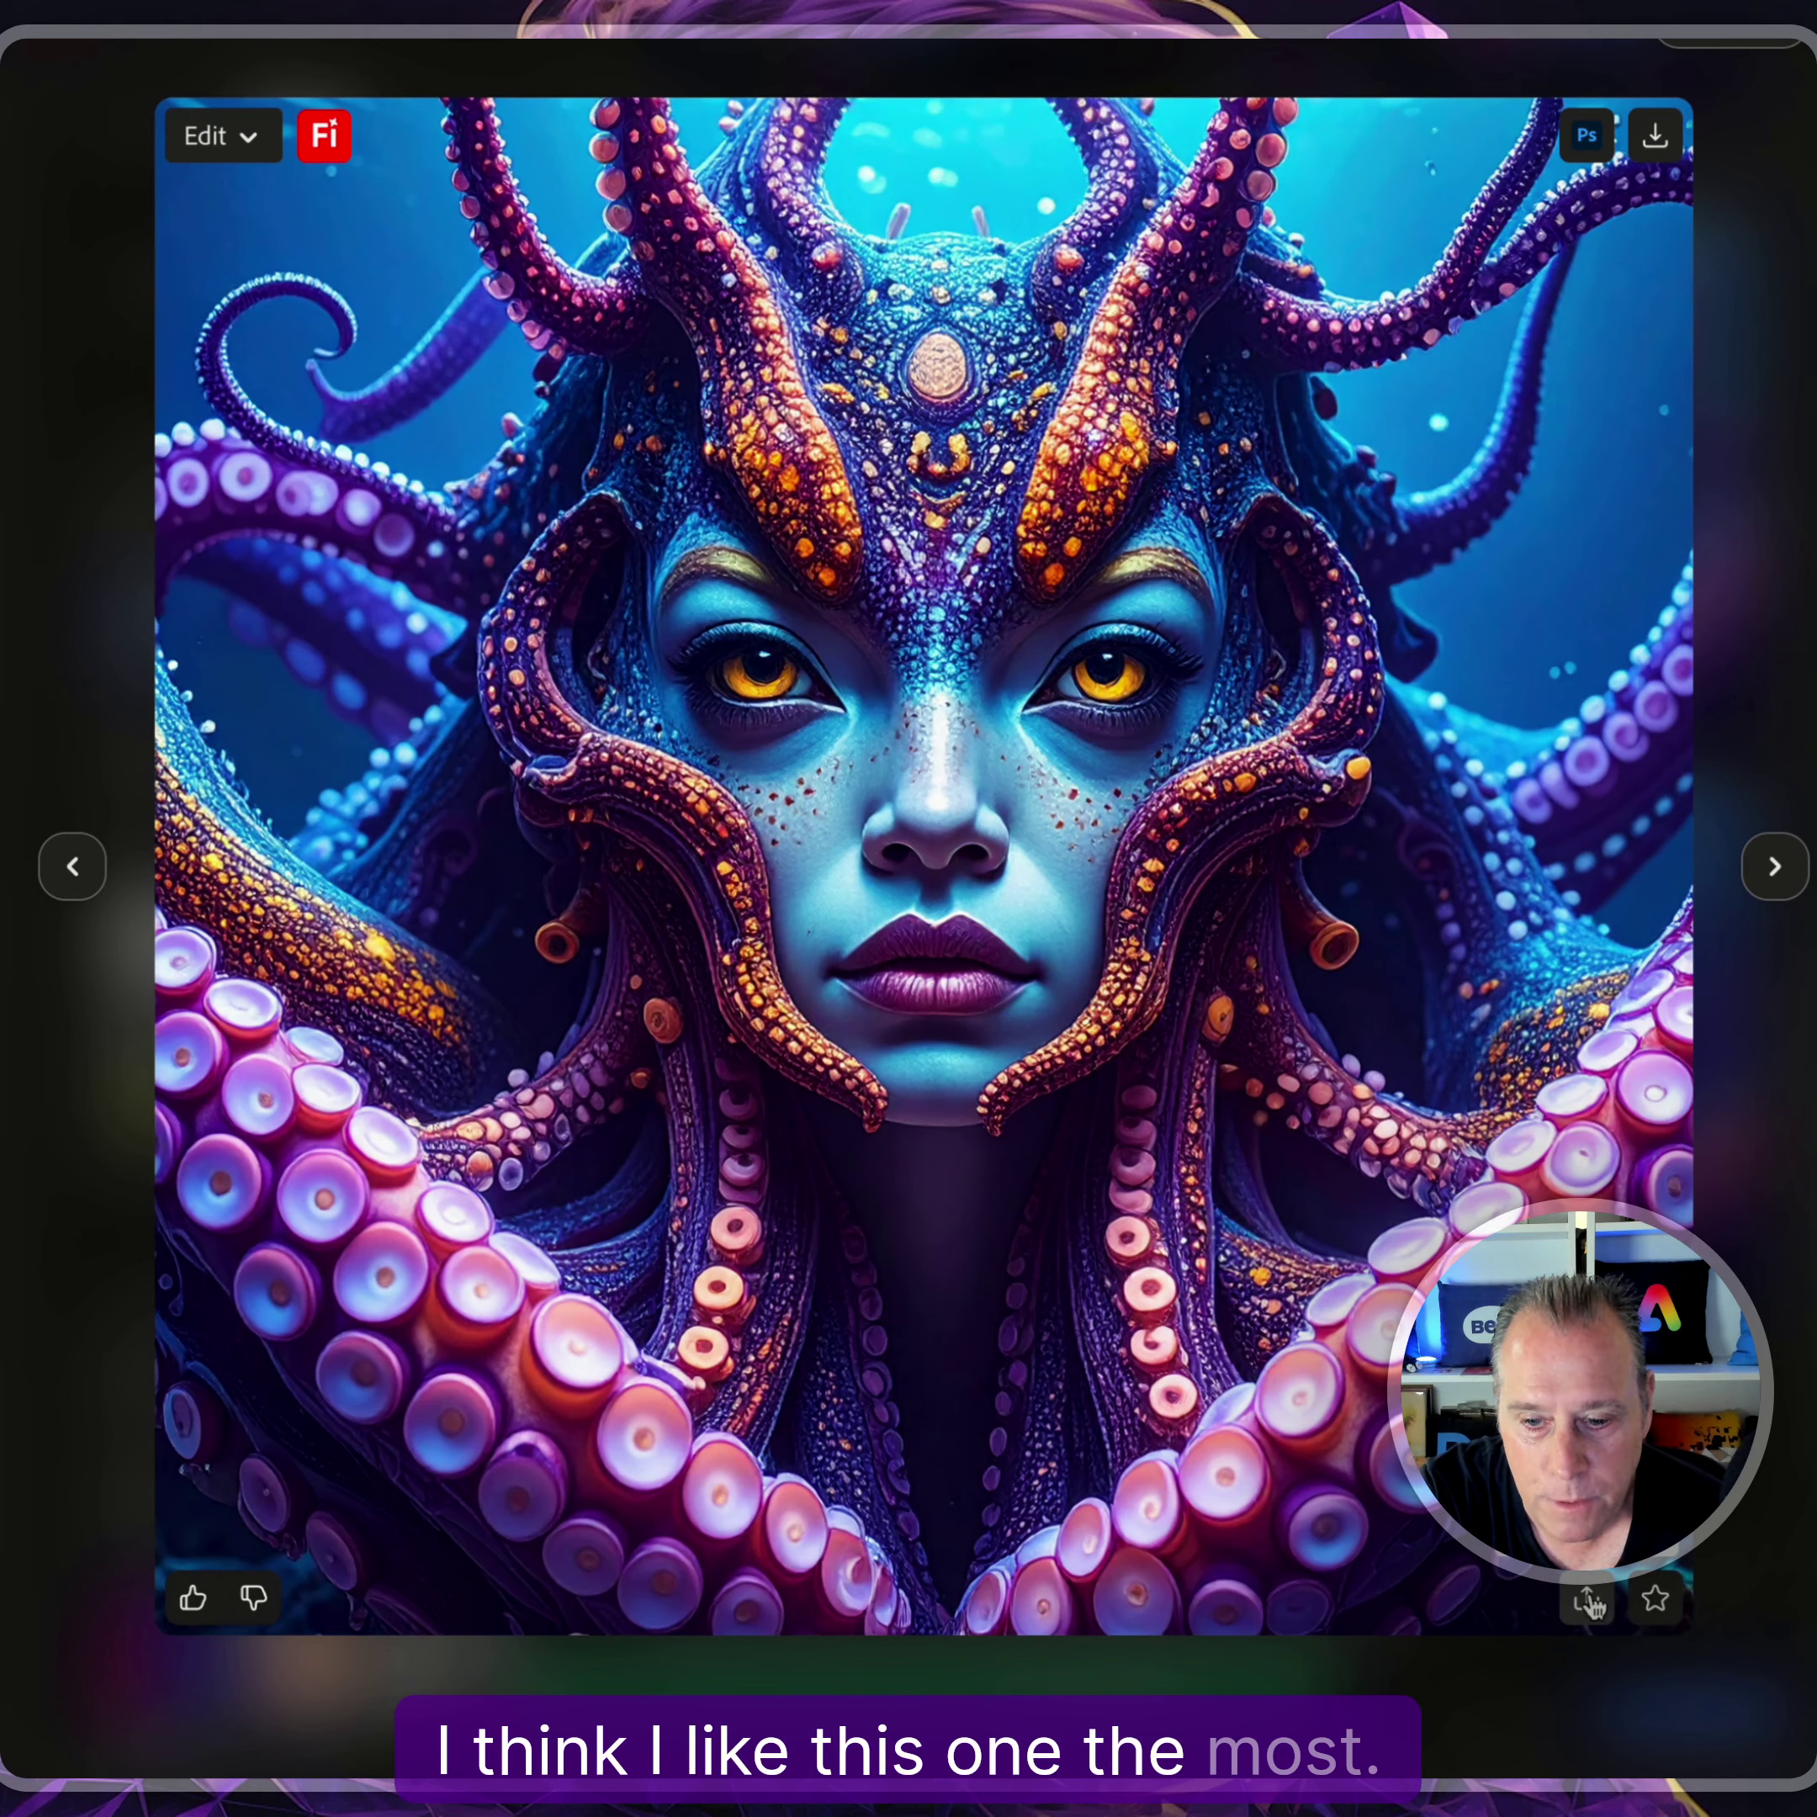
{"action": "left_click", "coordinate": [1588, 1602]}
{"action": "left_click", "coordinate": [1365, 1463]}
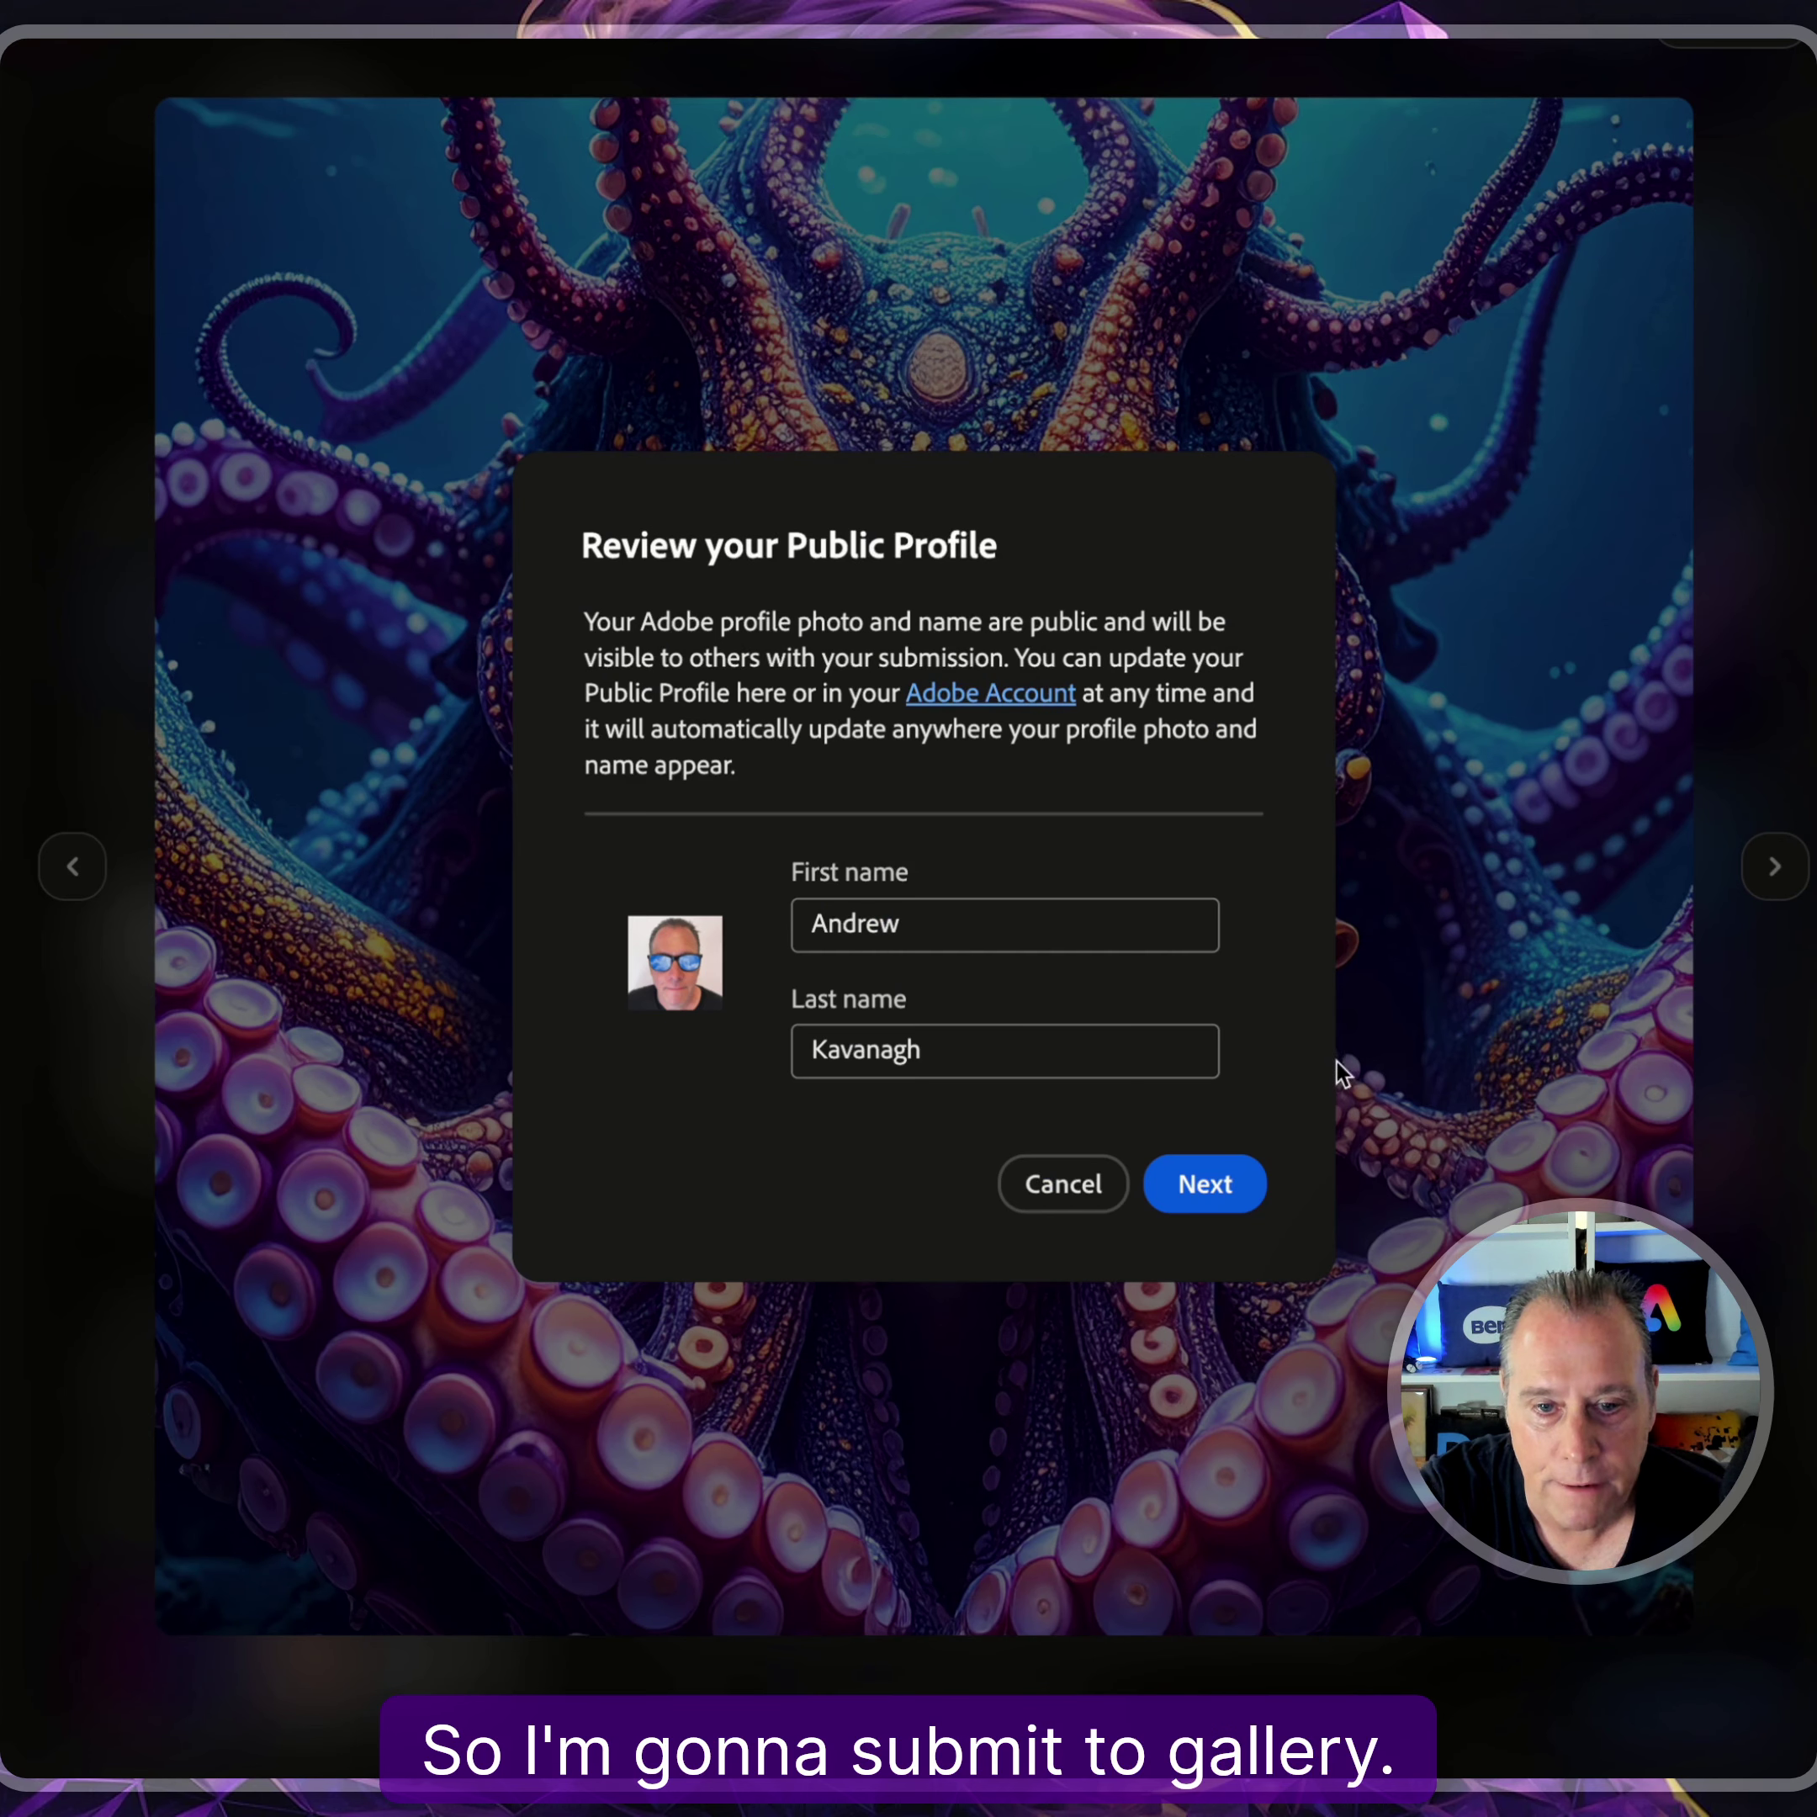
{"action": "left_click", "coordinate": [1205, 1187]}
{"action": "left_click", "coordinate": [1278, 1258]}
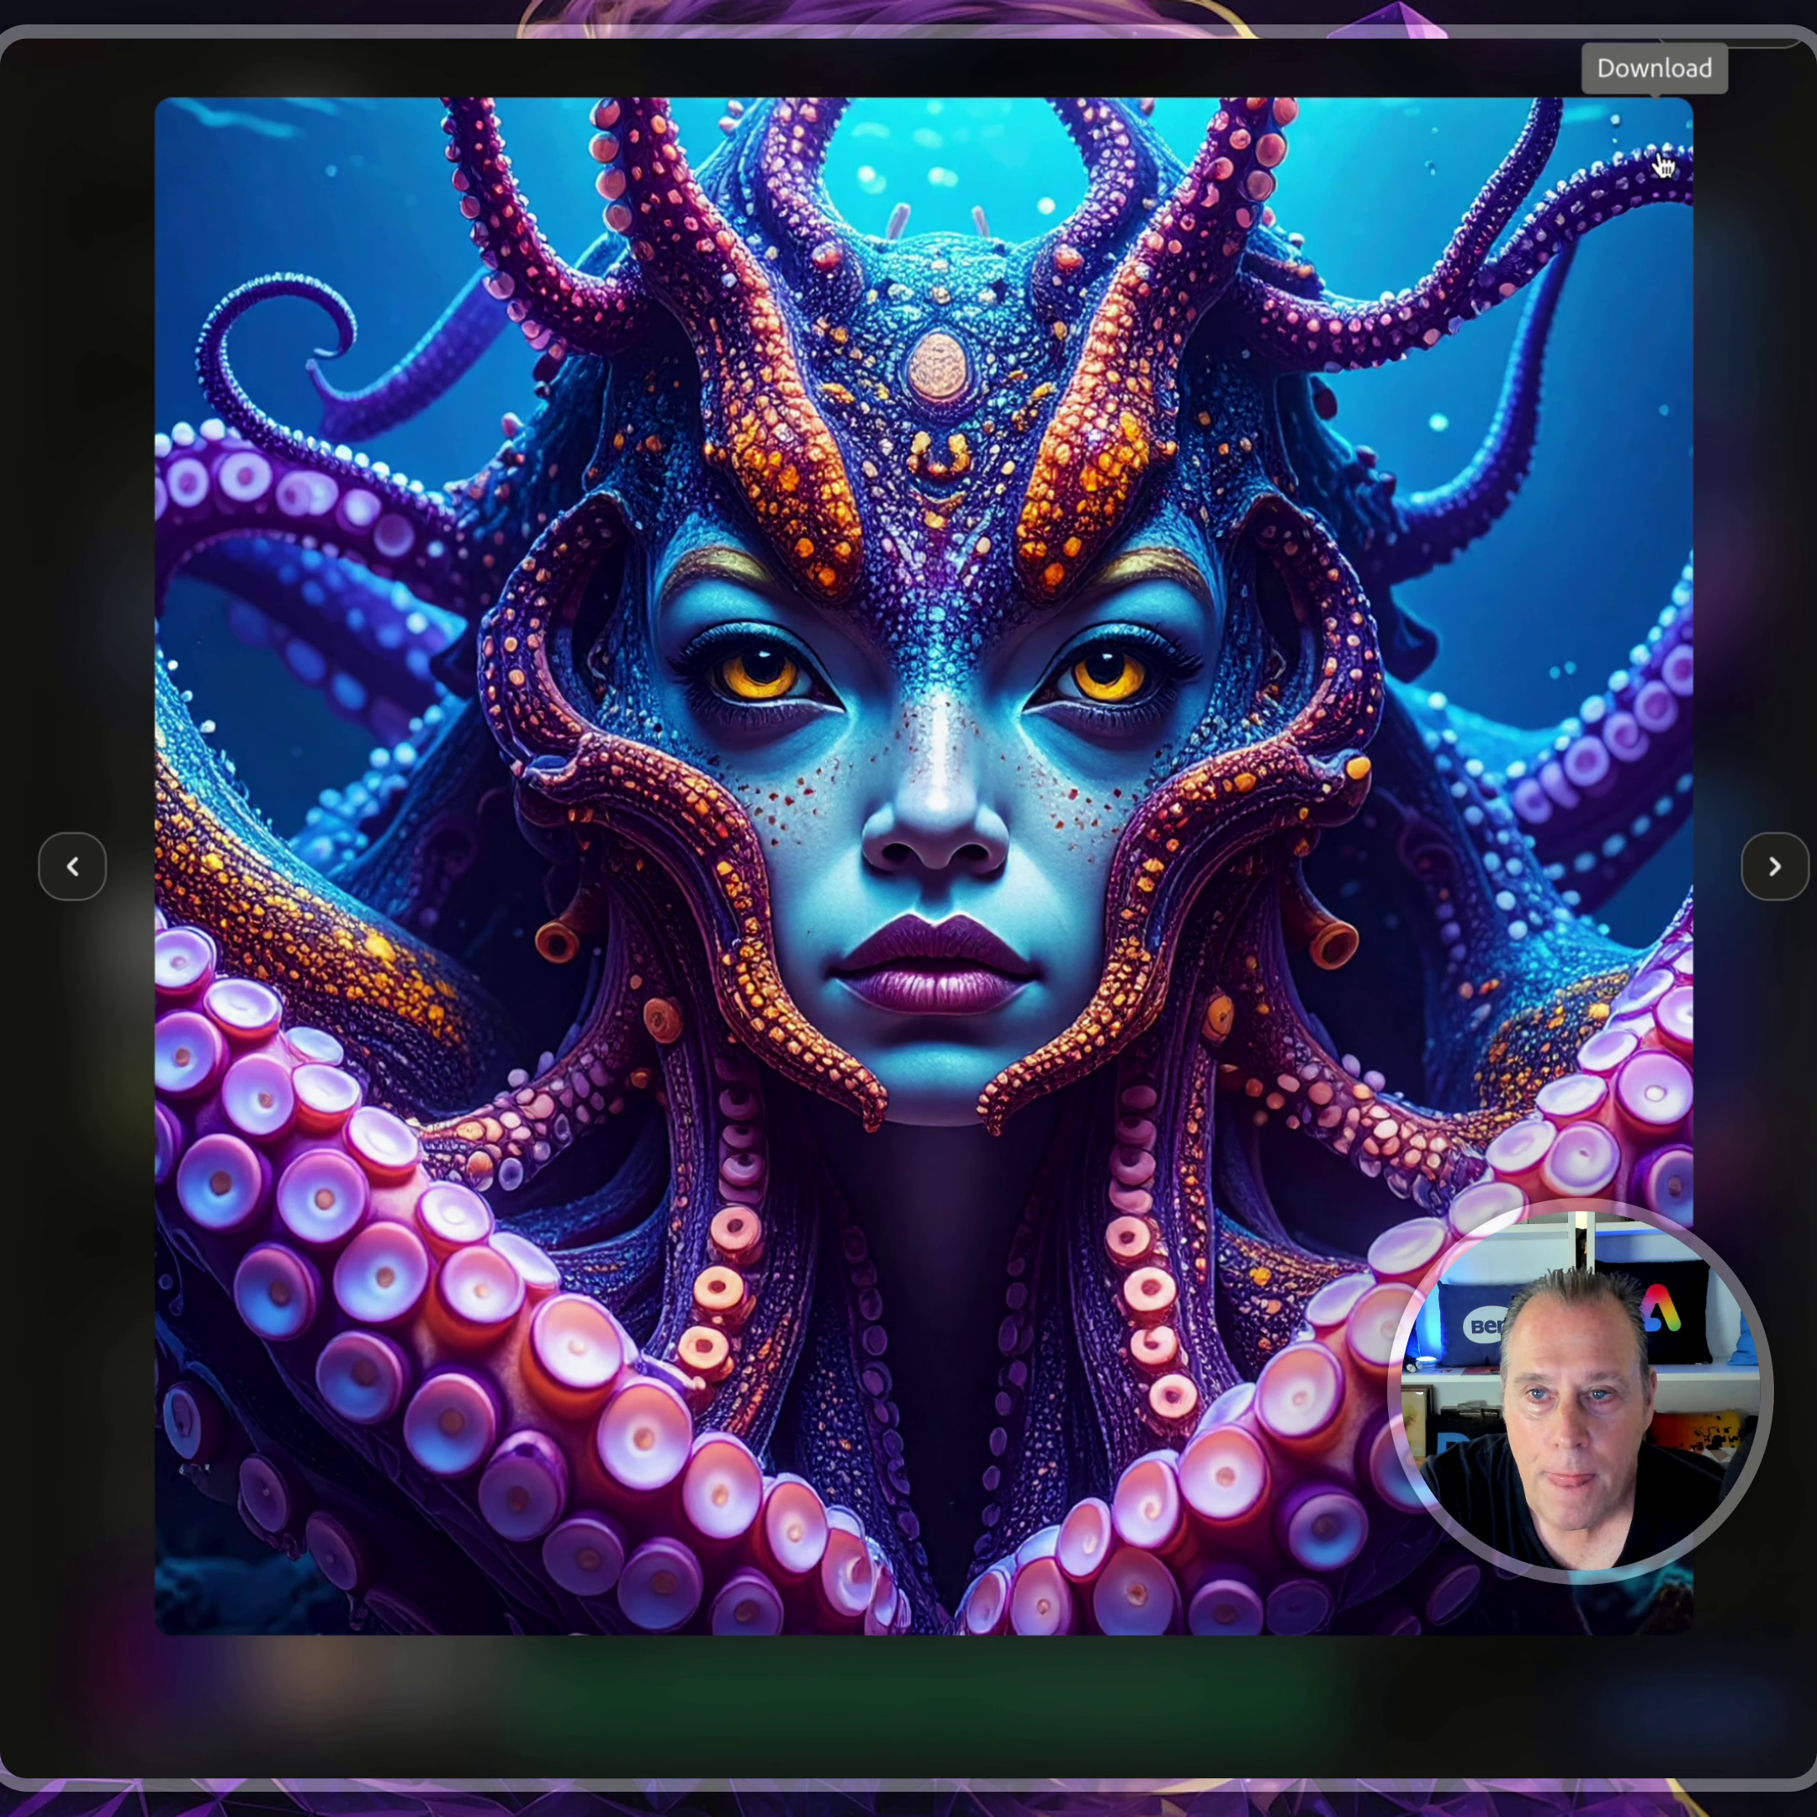
{"action": "left_click", "coordinate": [1660, 138]}
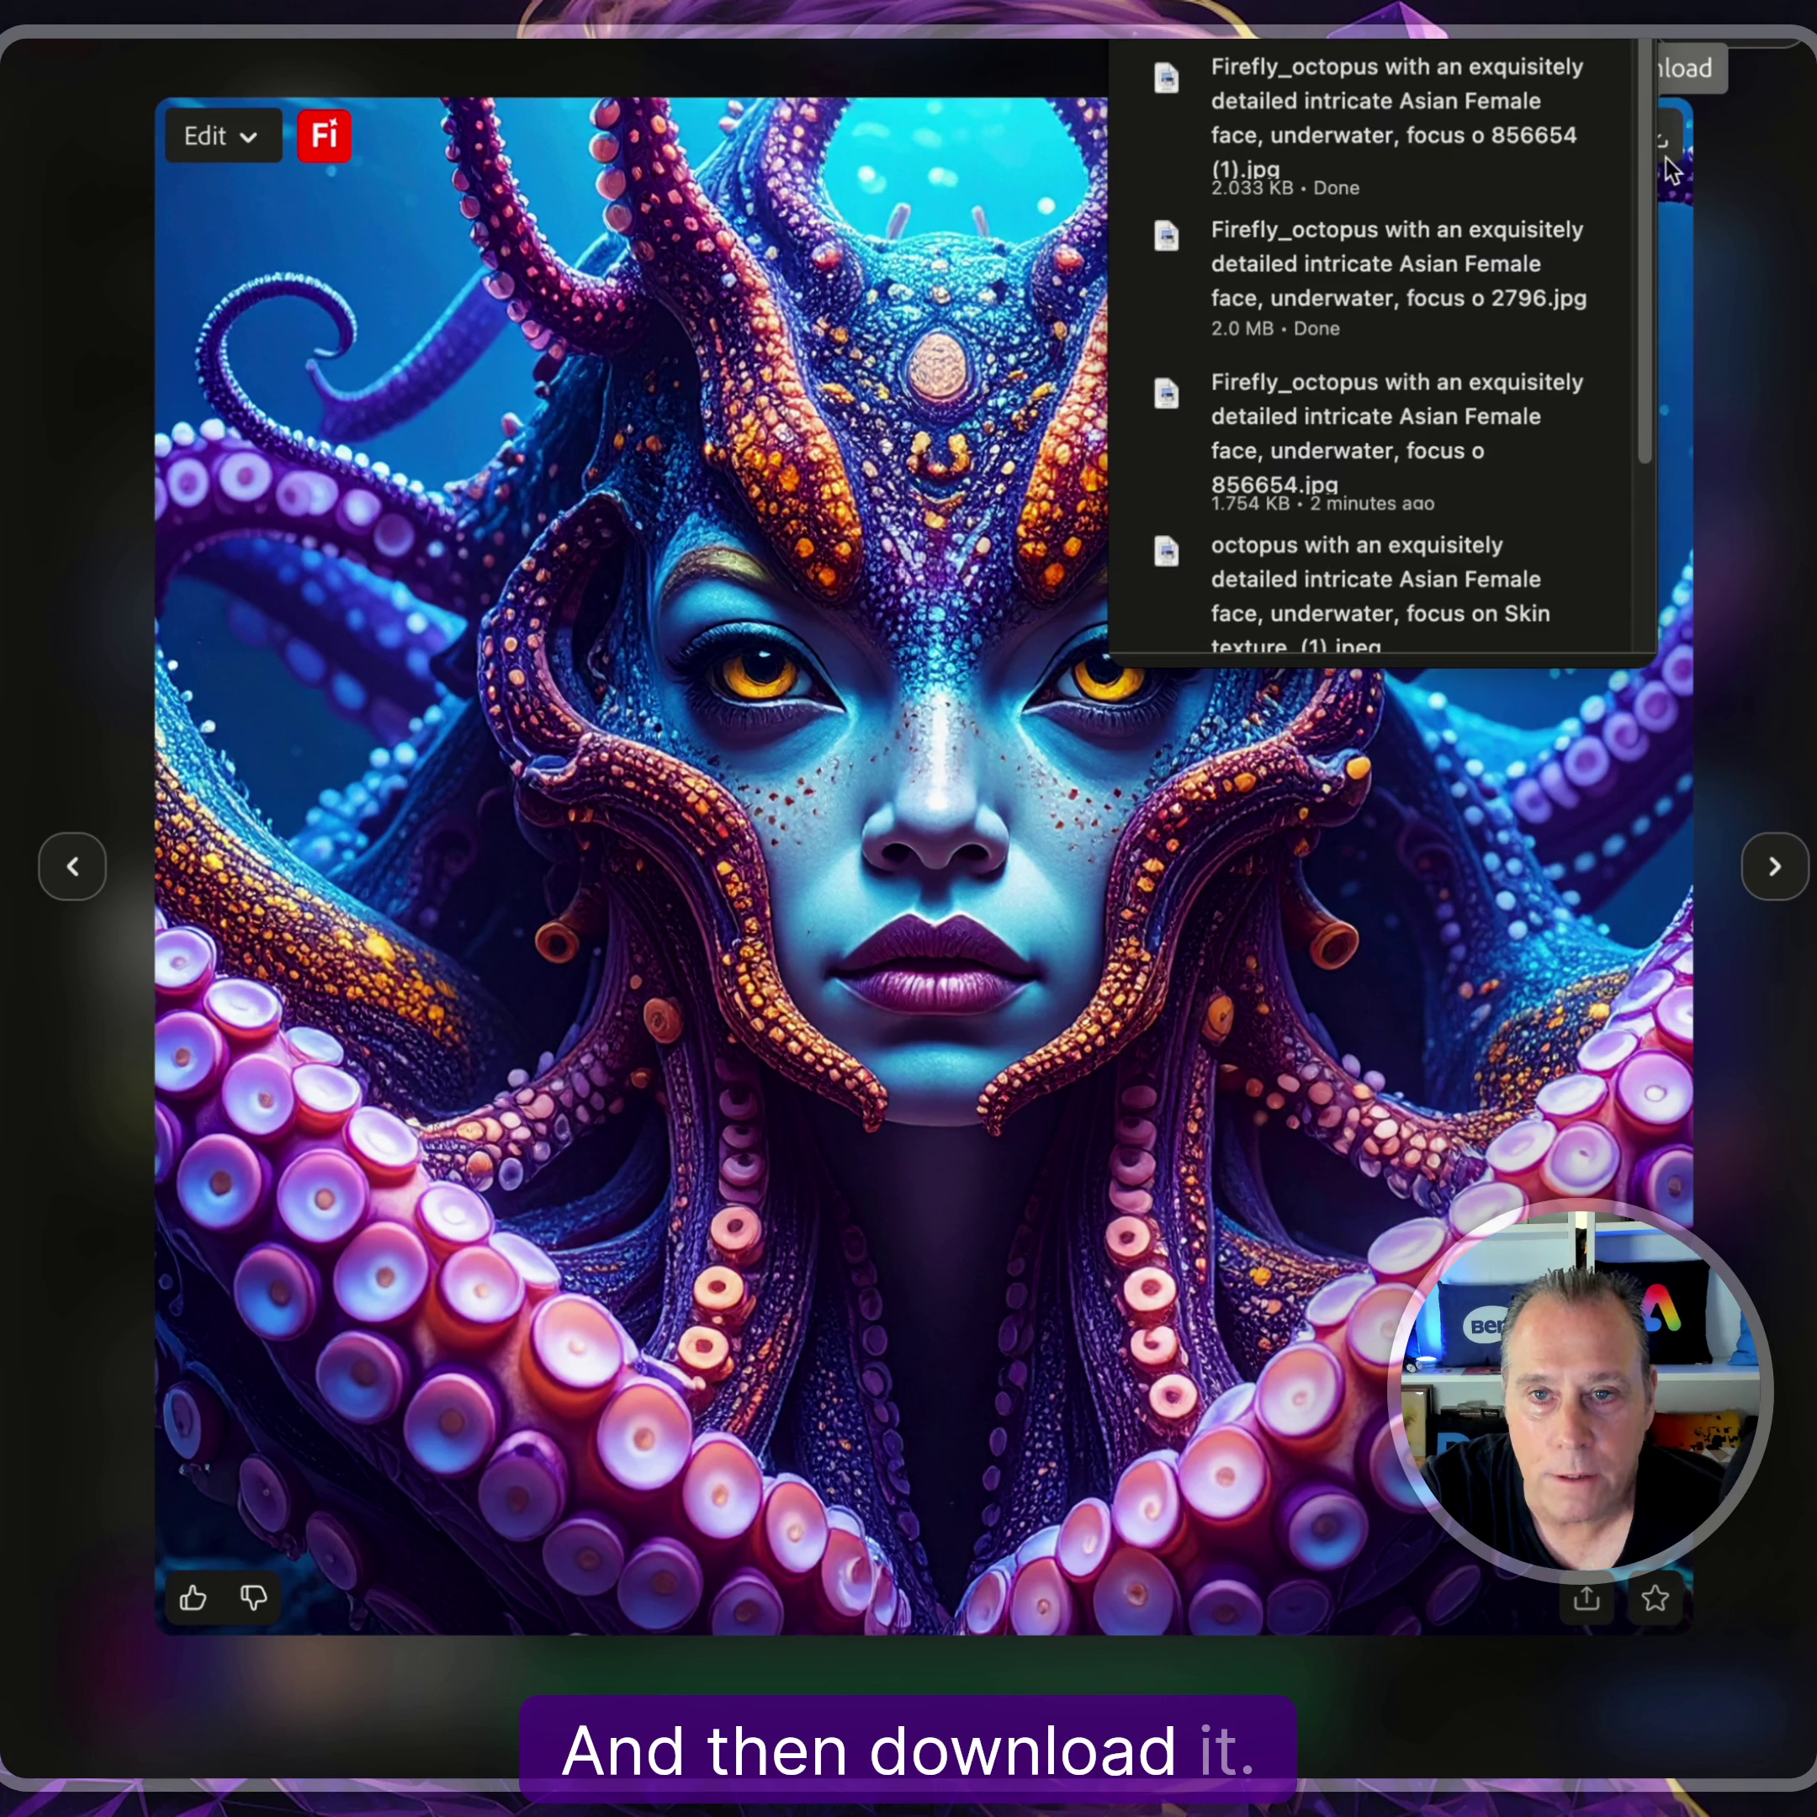
Start generating a video from the yellow-eyed octopus-woman image and check which video models are available, keeping Firefly Video.
{"action": "left_click", "coordinate": [239, 140]}
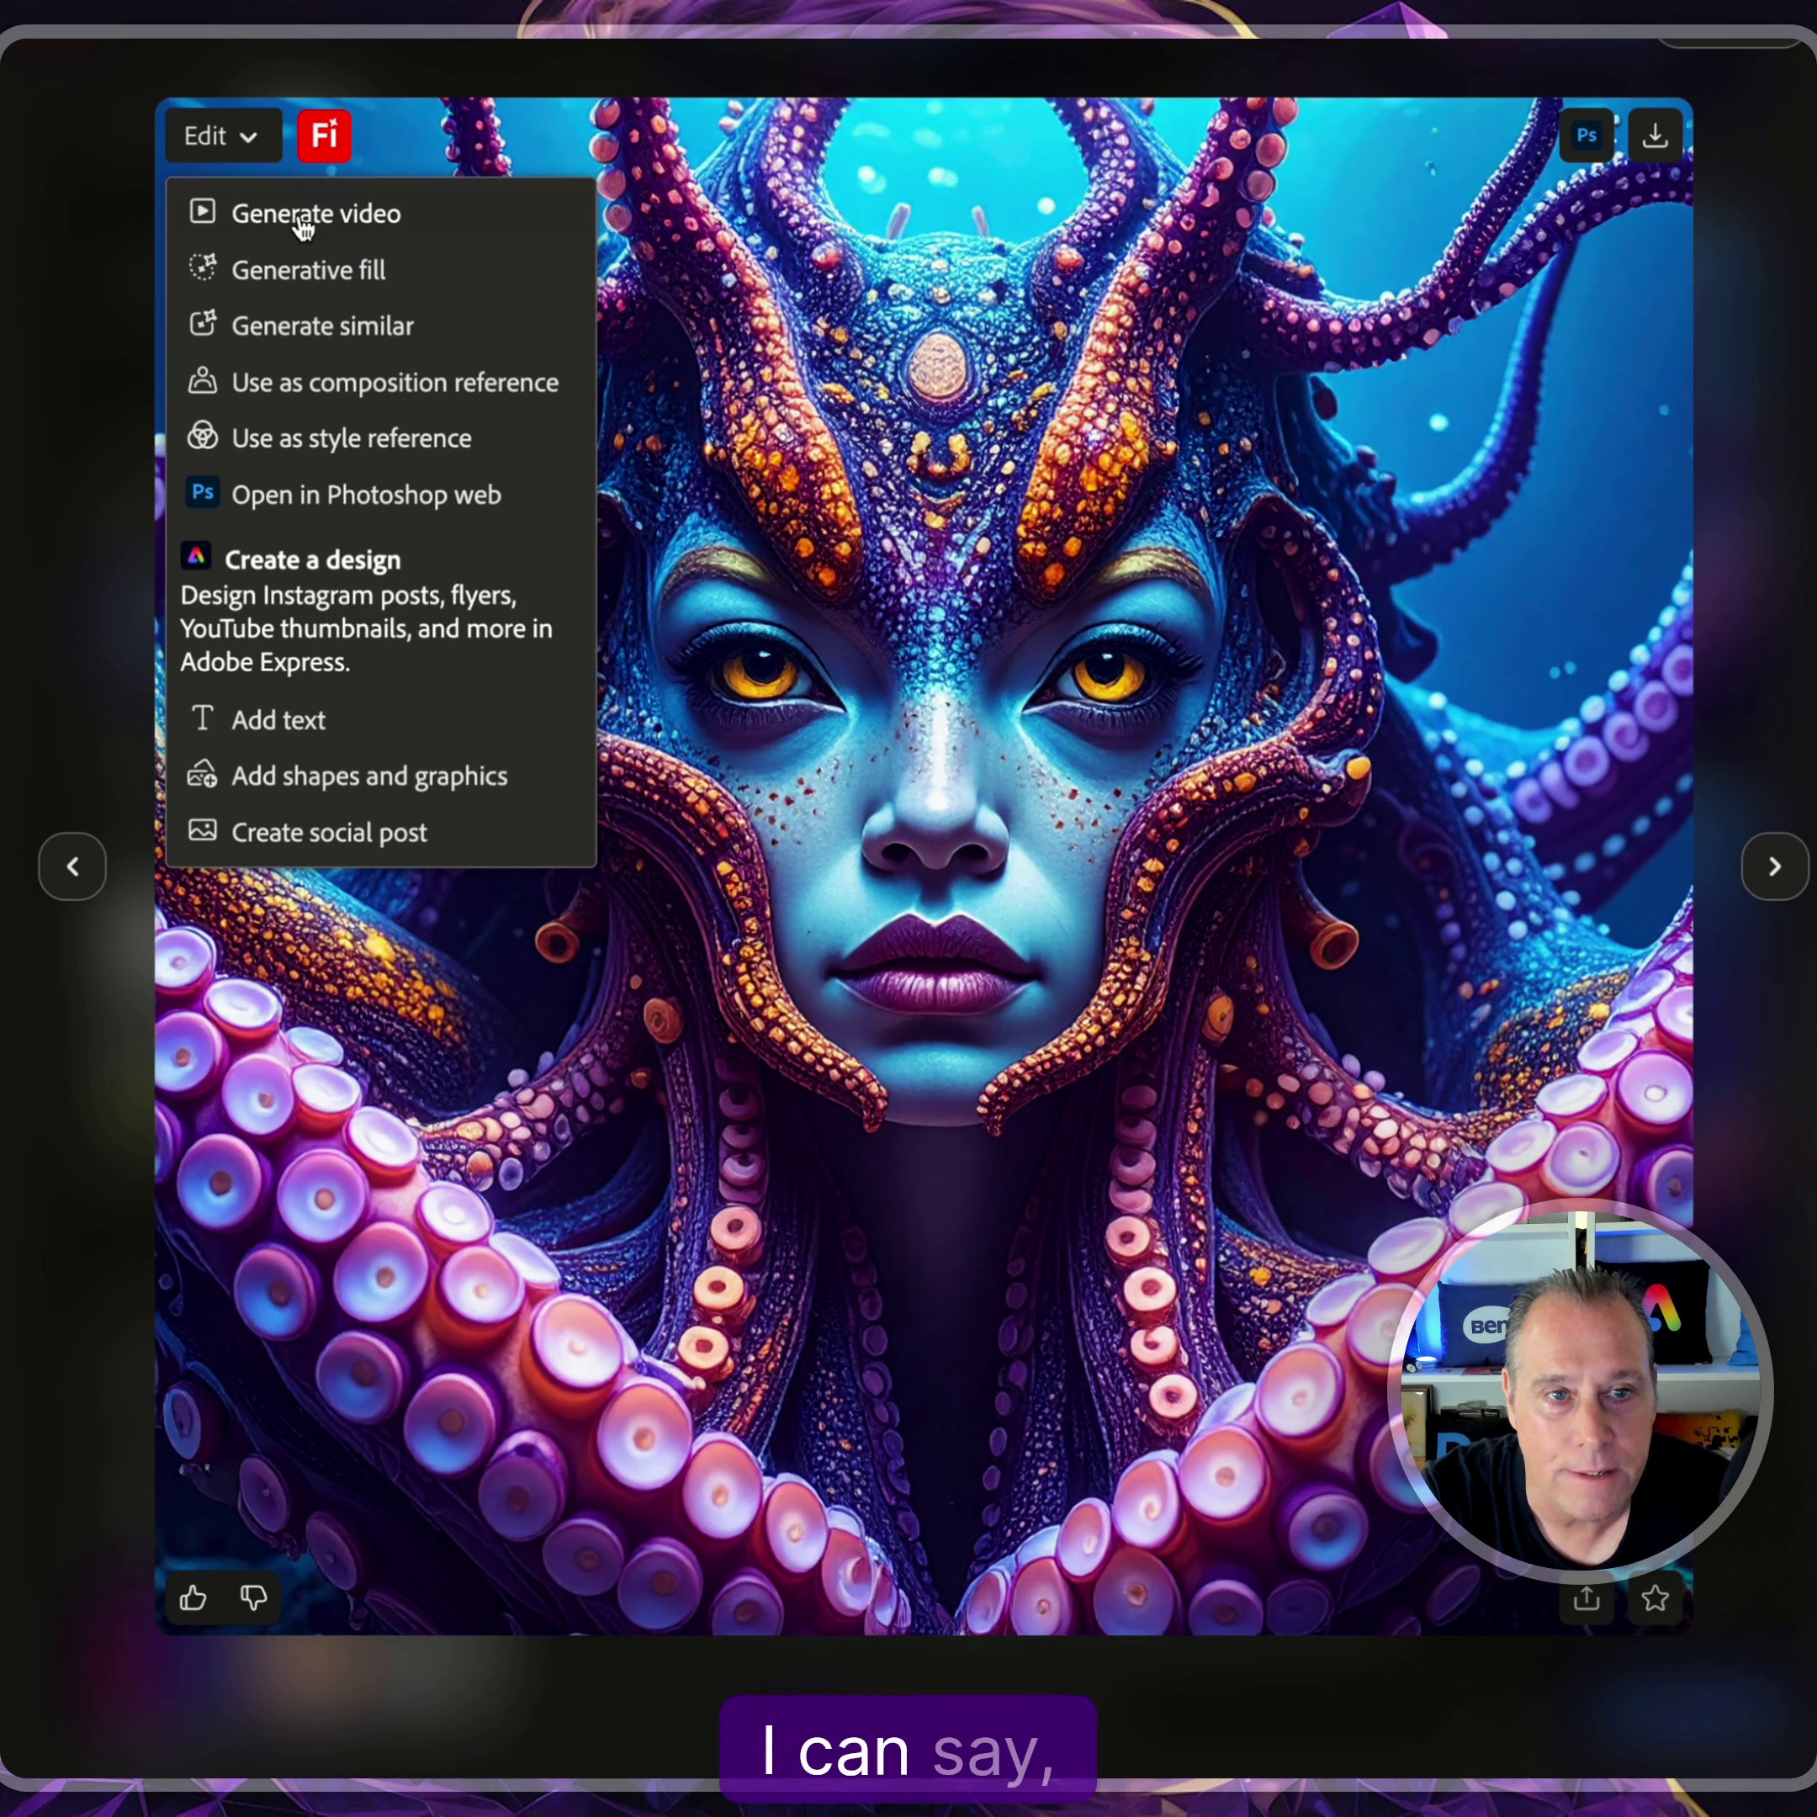
{"action": "left_click", "coordinate": [321, 220]}
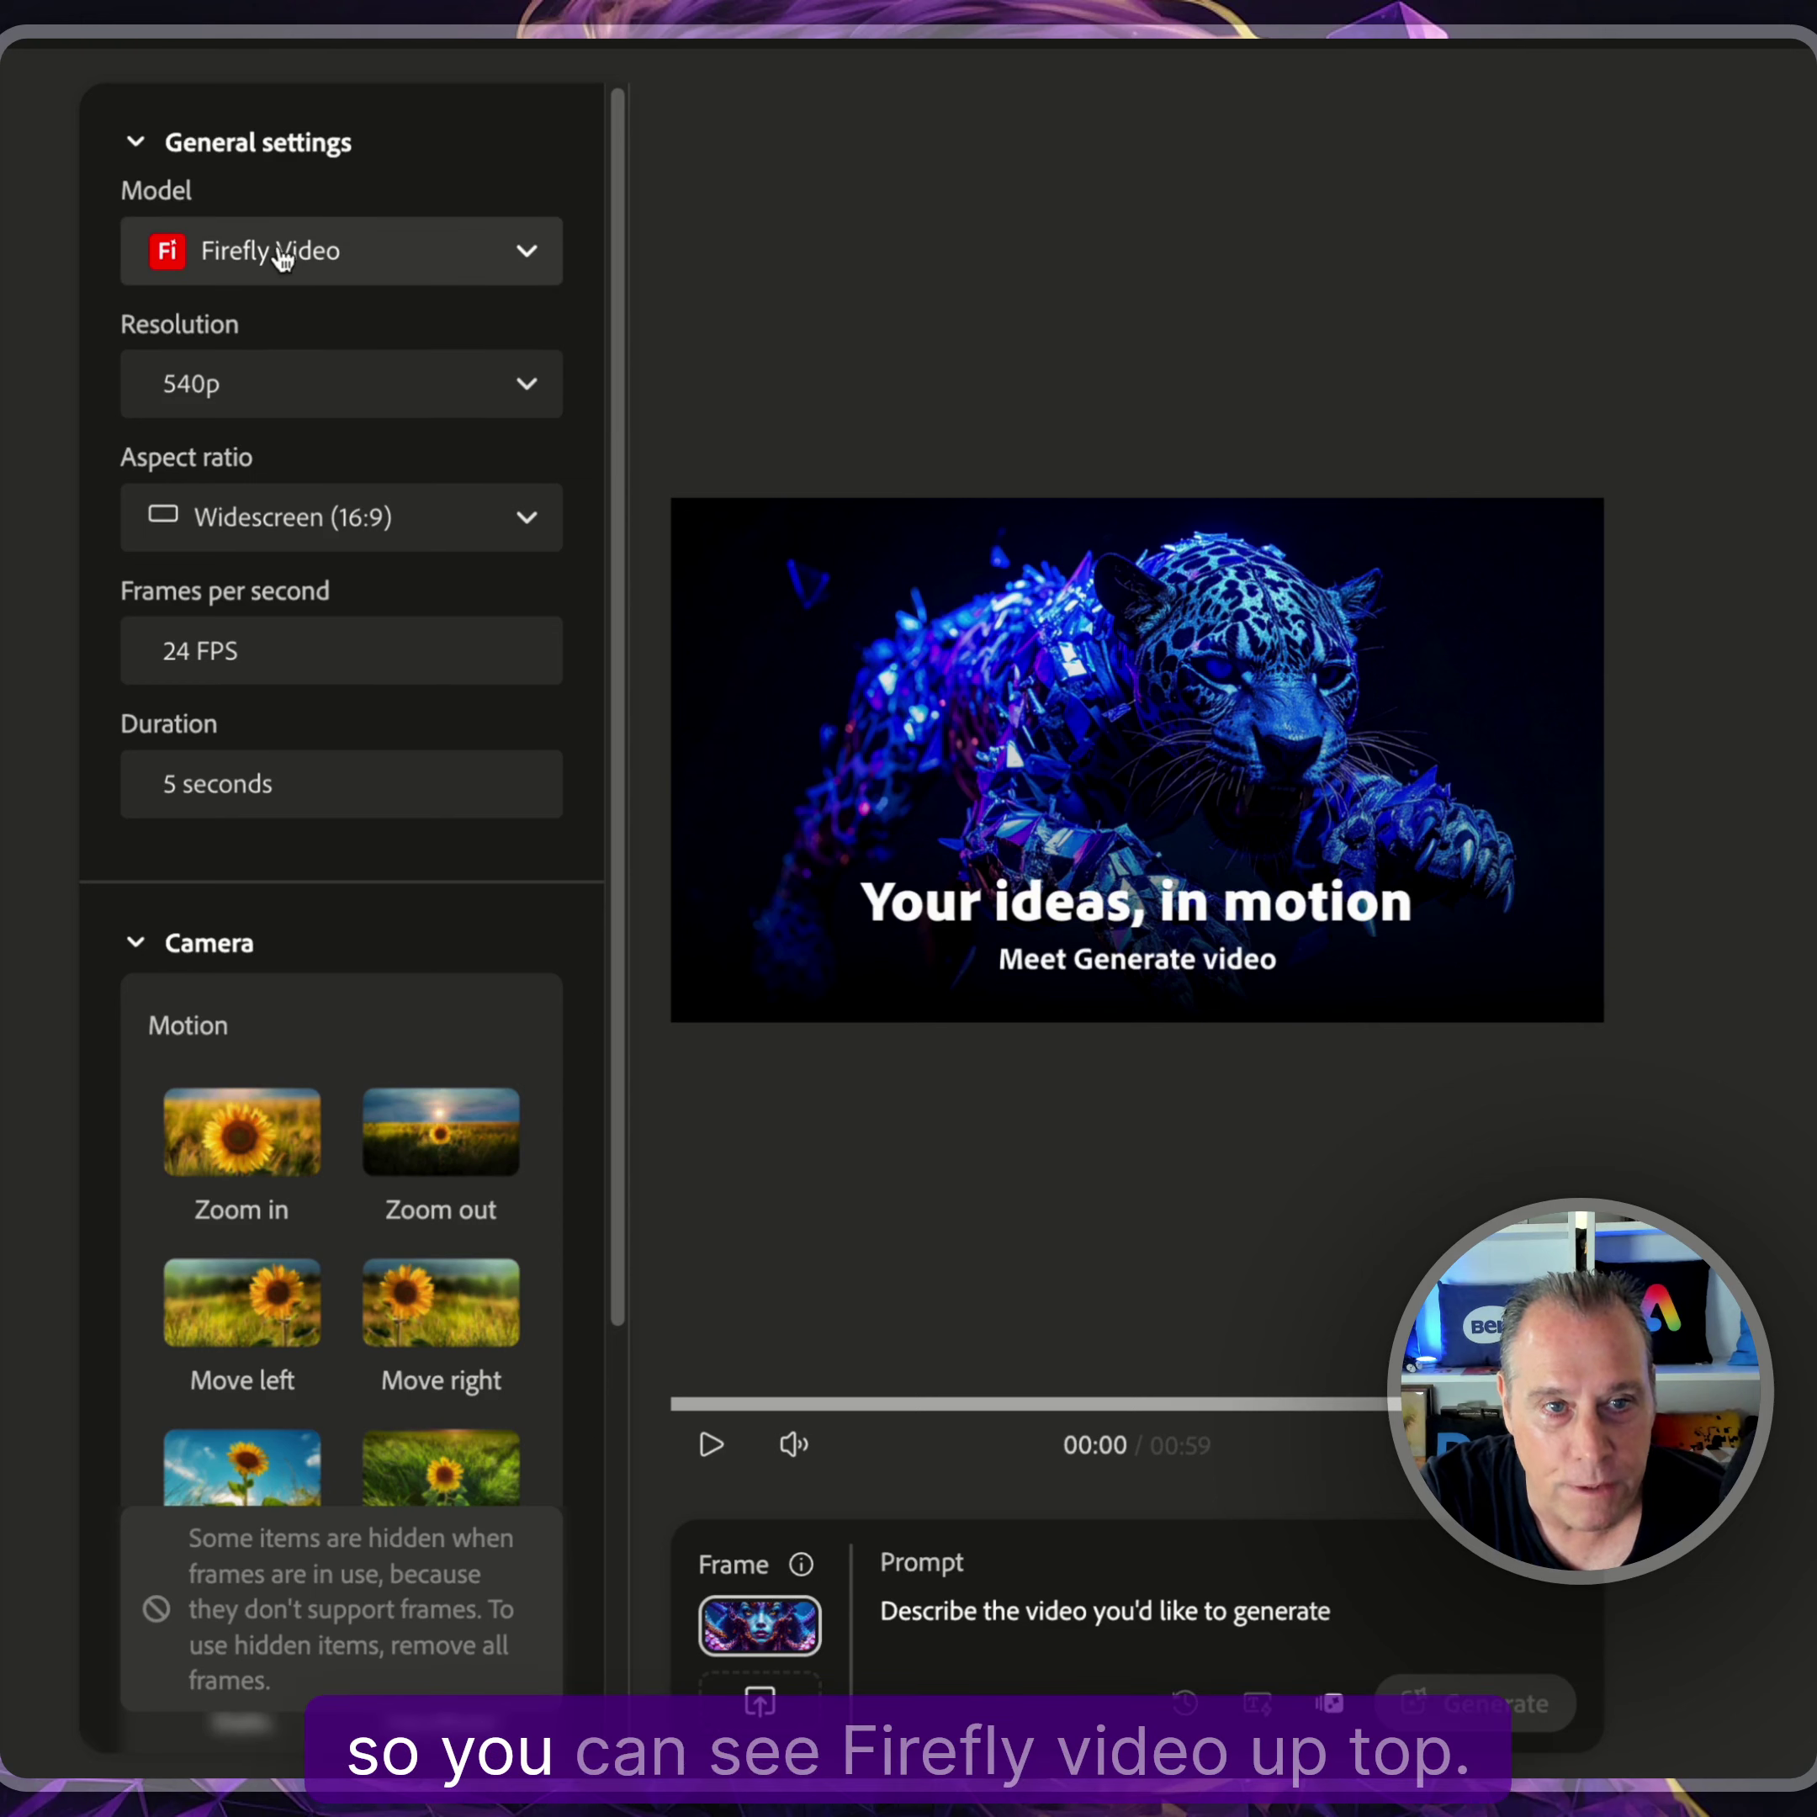
{"action": "left_click", "coordinate": [392, 258]}
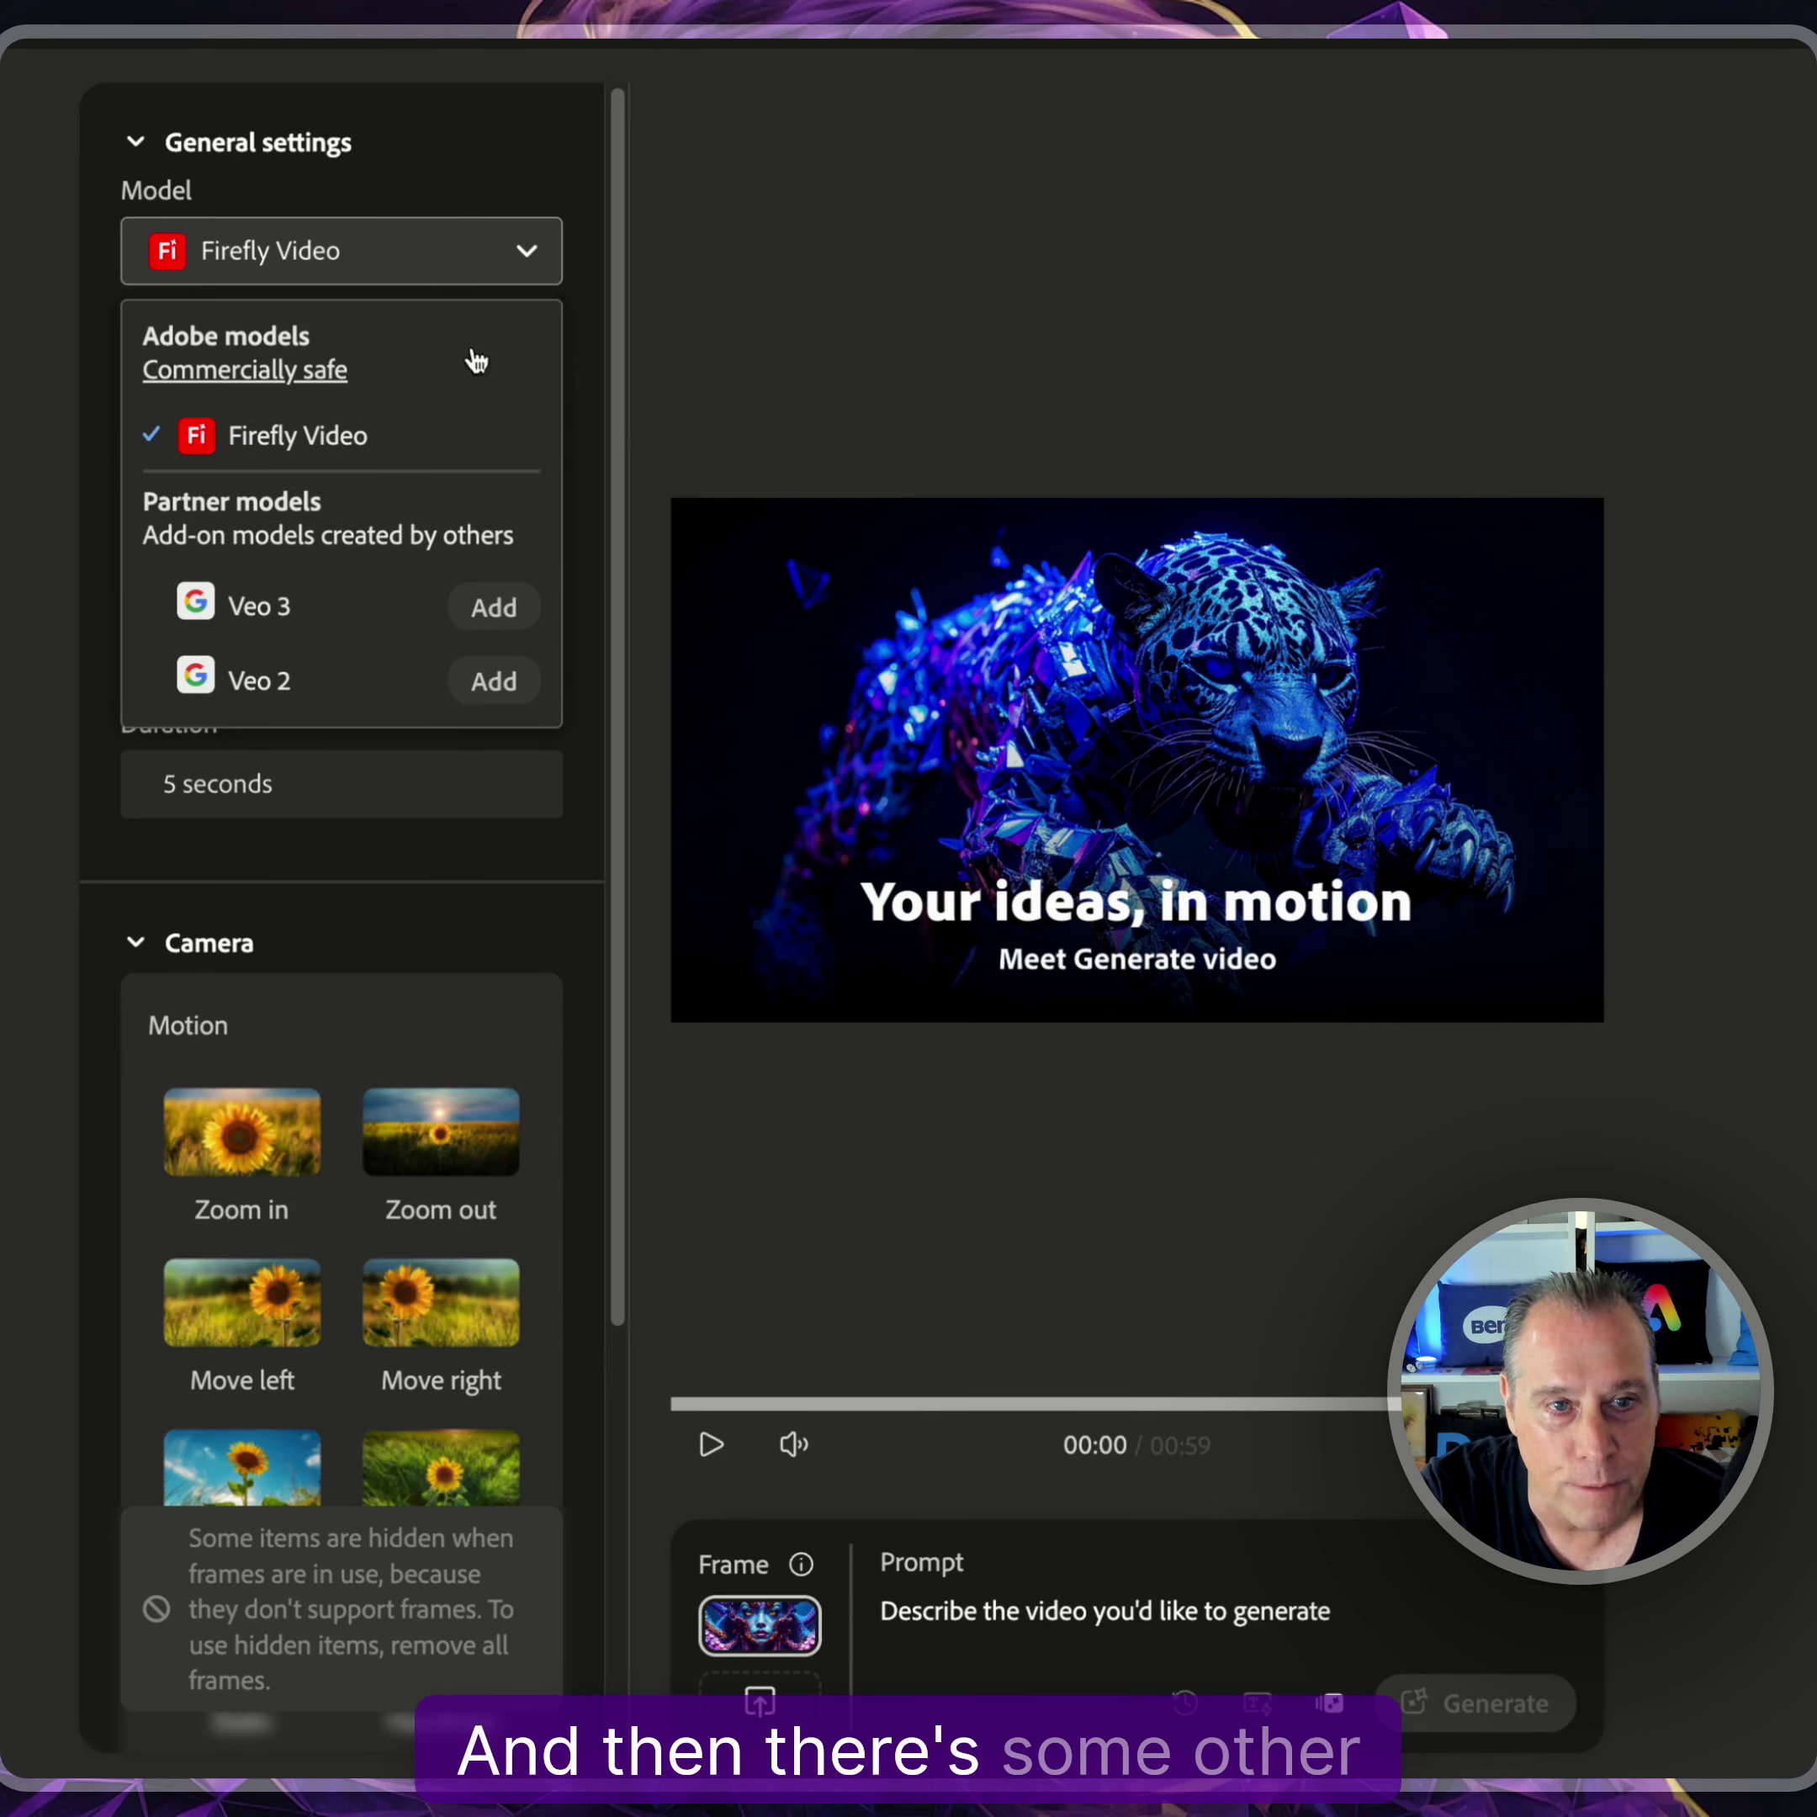
{"action": "left_click", "coordinate": [423, 263]}
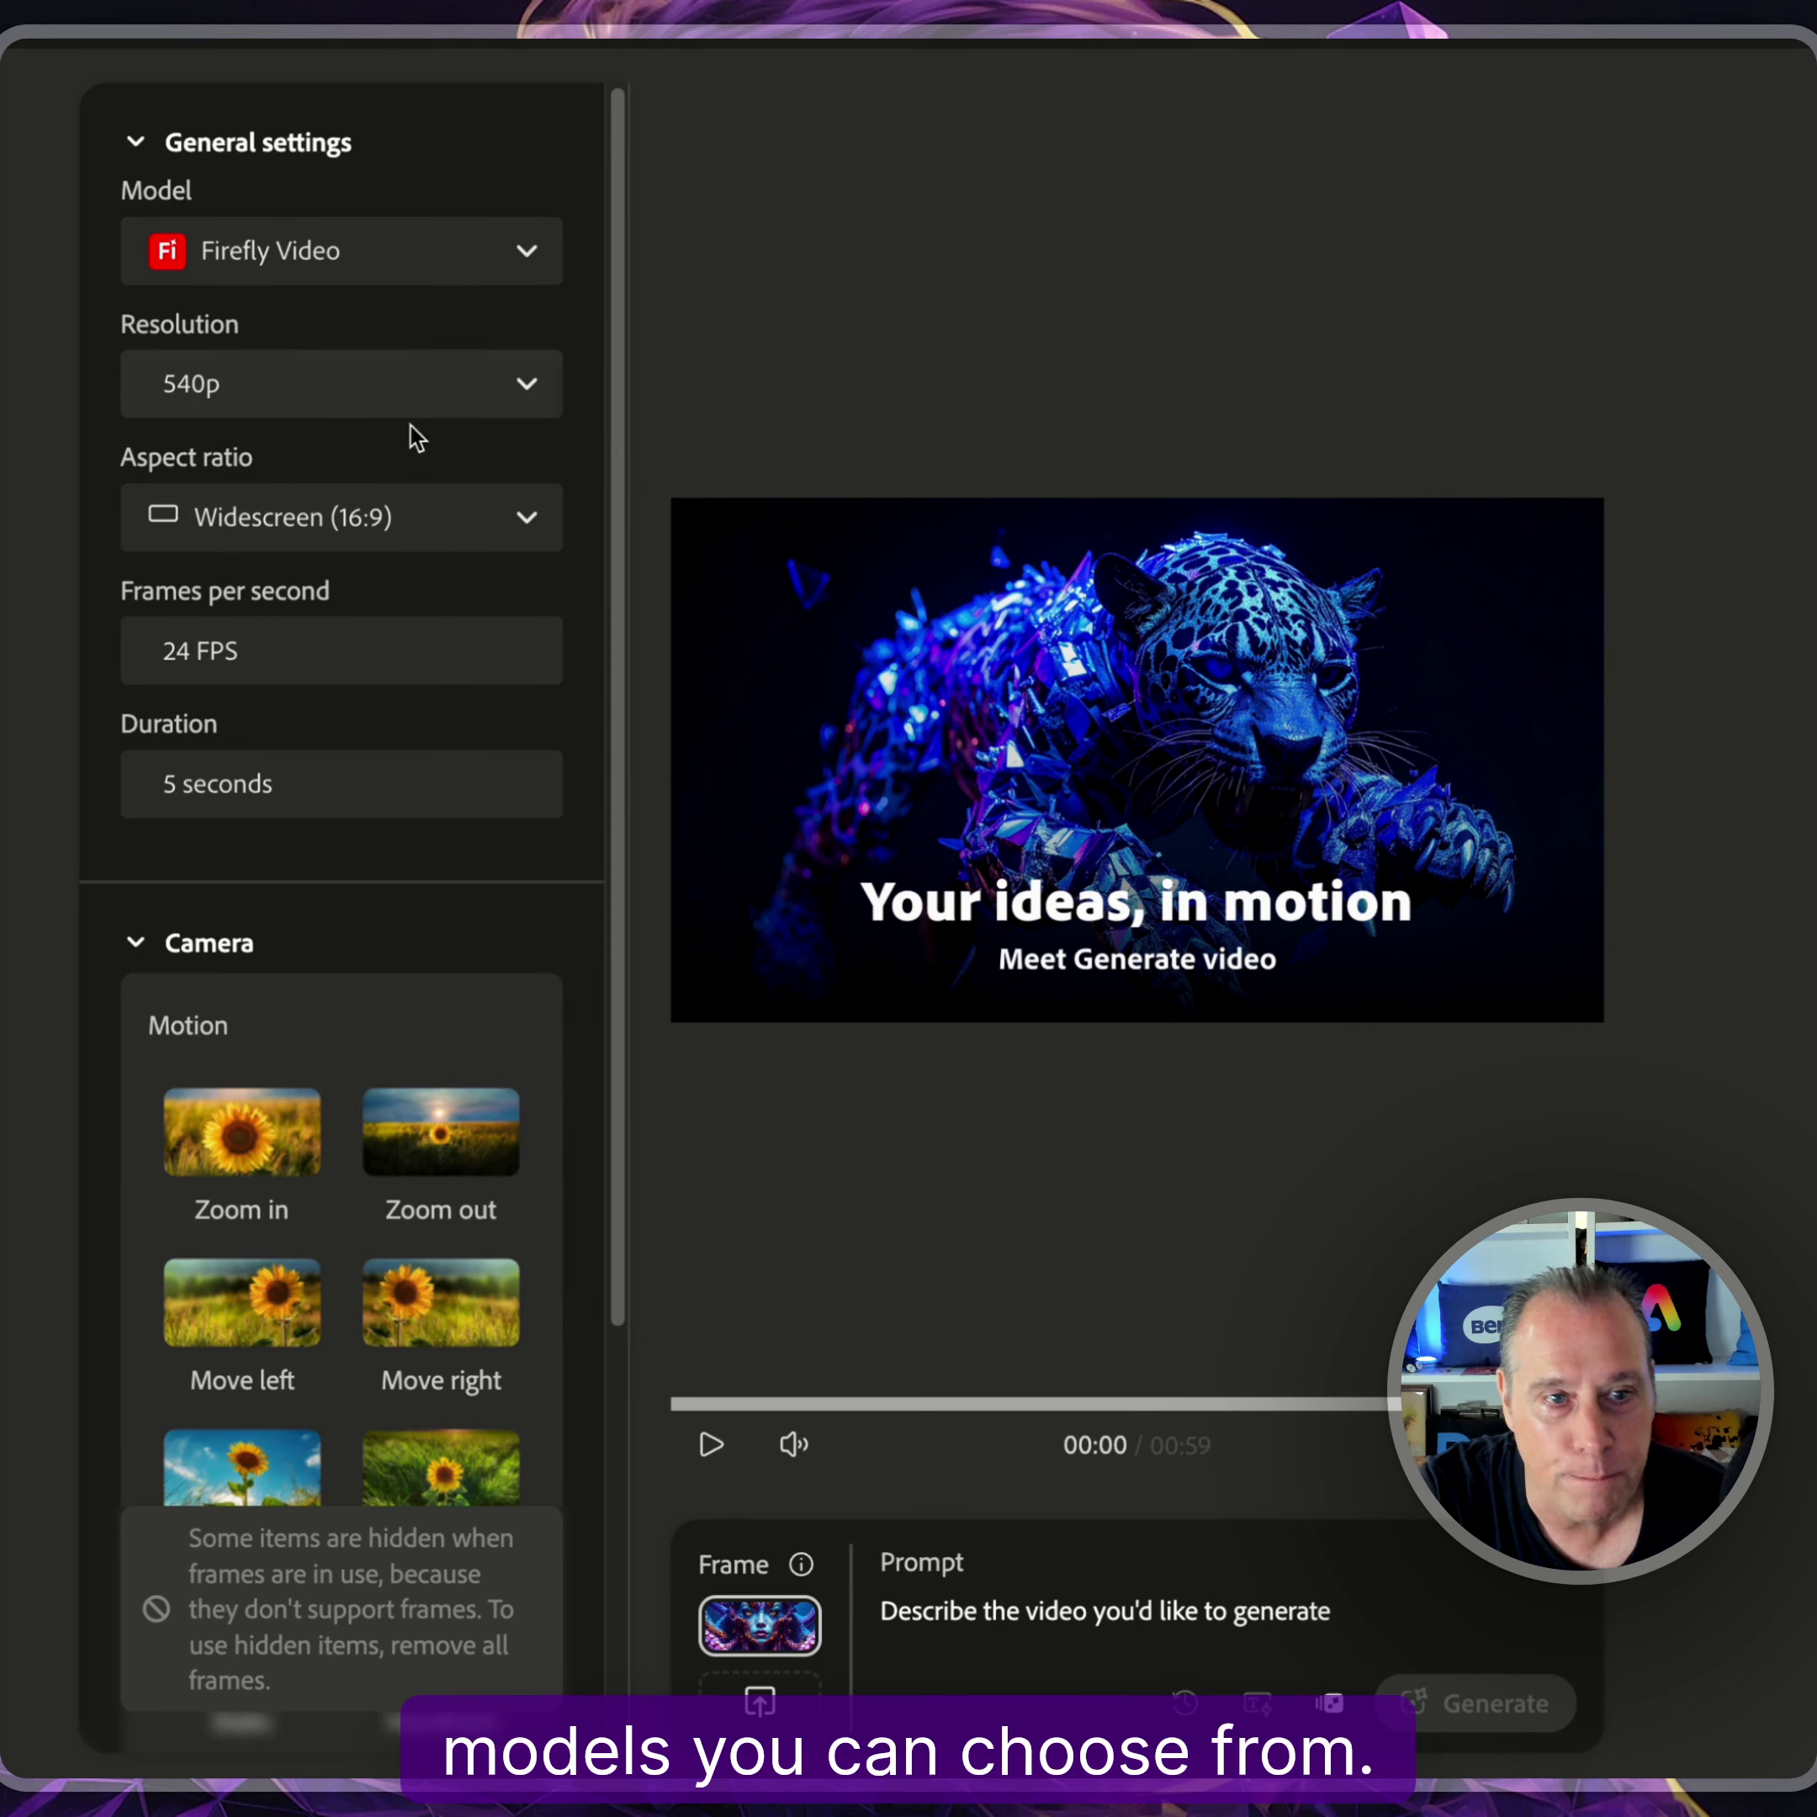
Set the video's resolution to 720p and its aspect ratio to Square (1:1).
{"action": "left_click", "coordinate": [524, 394]}
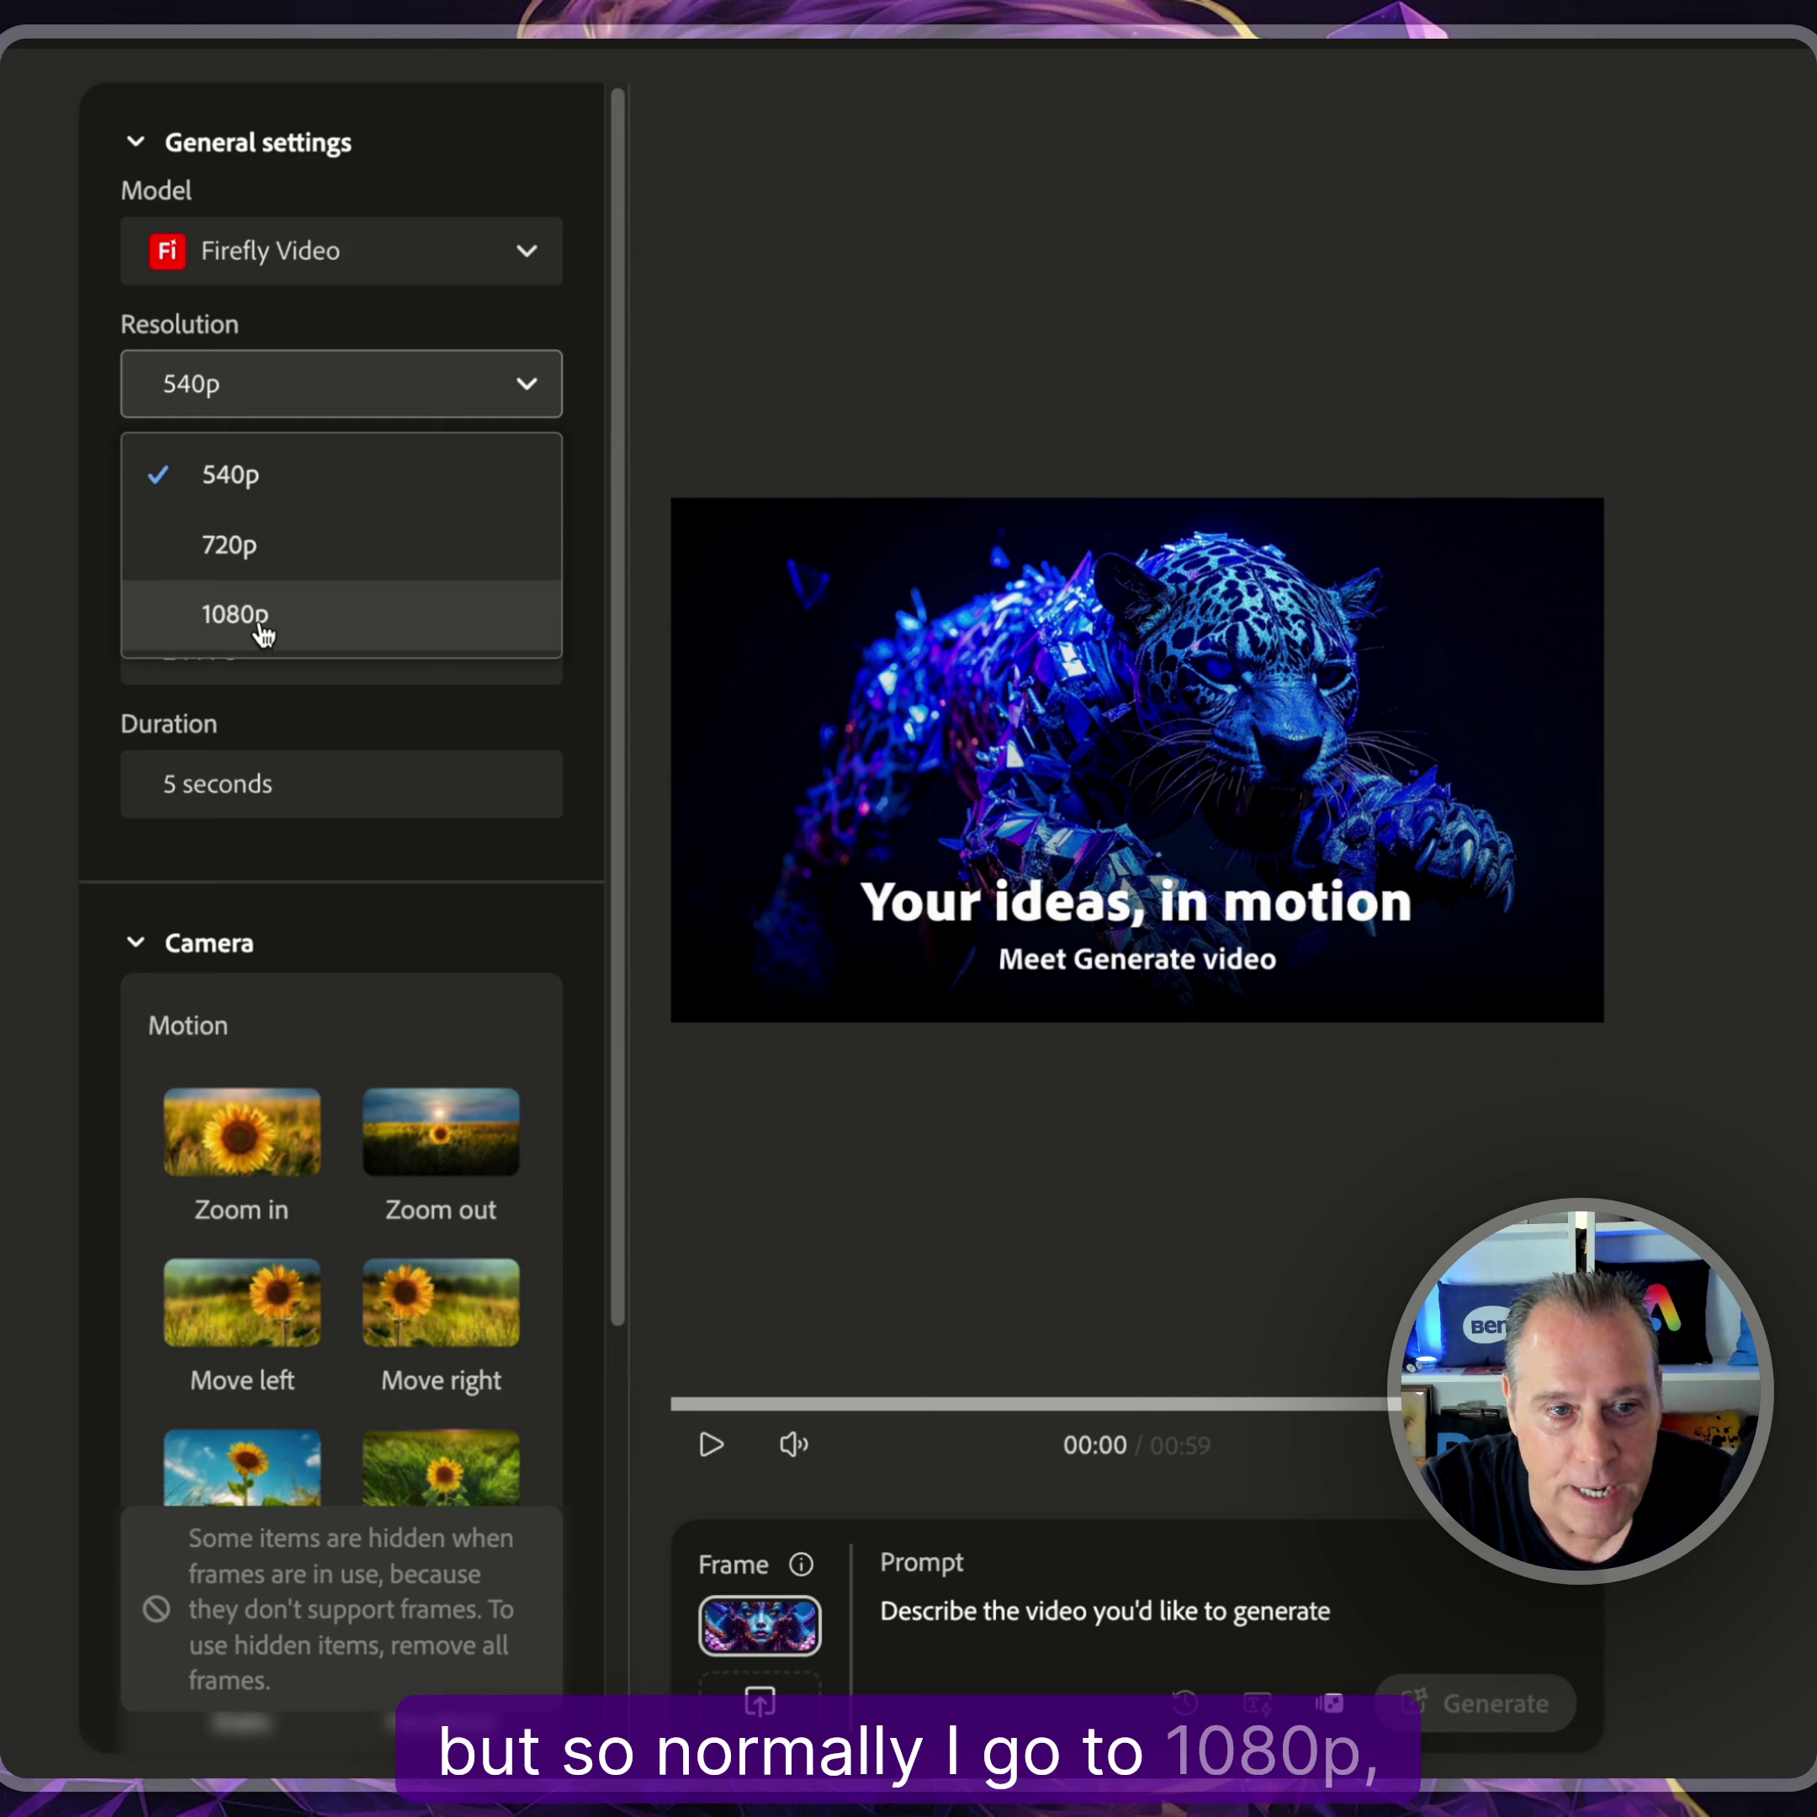
{"action": "left_click", "coordinate": [298, 561]}
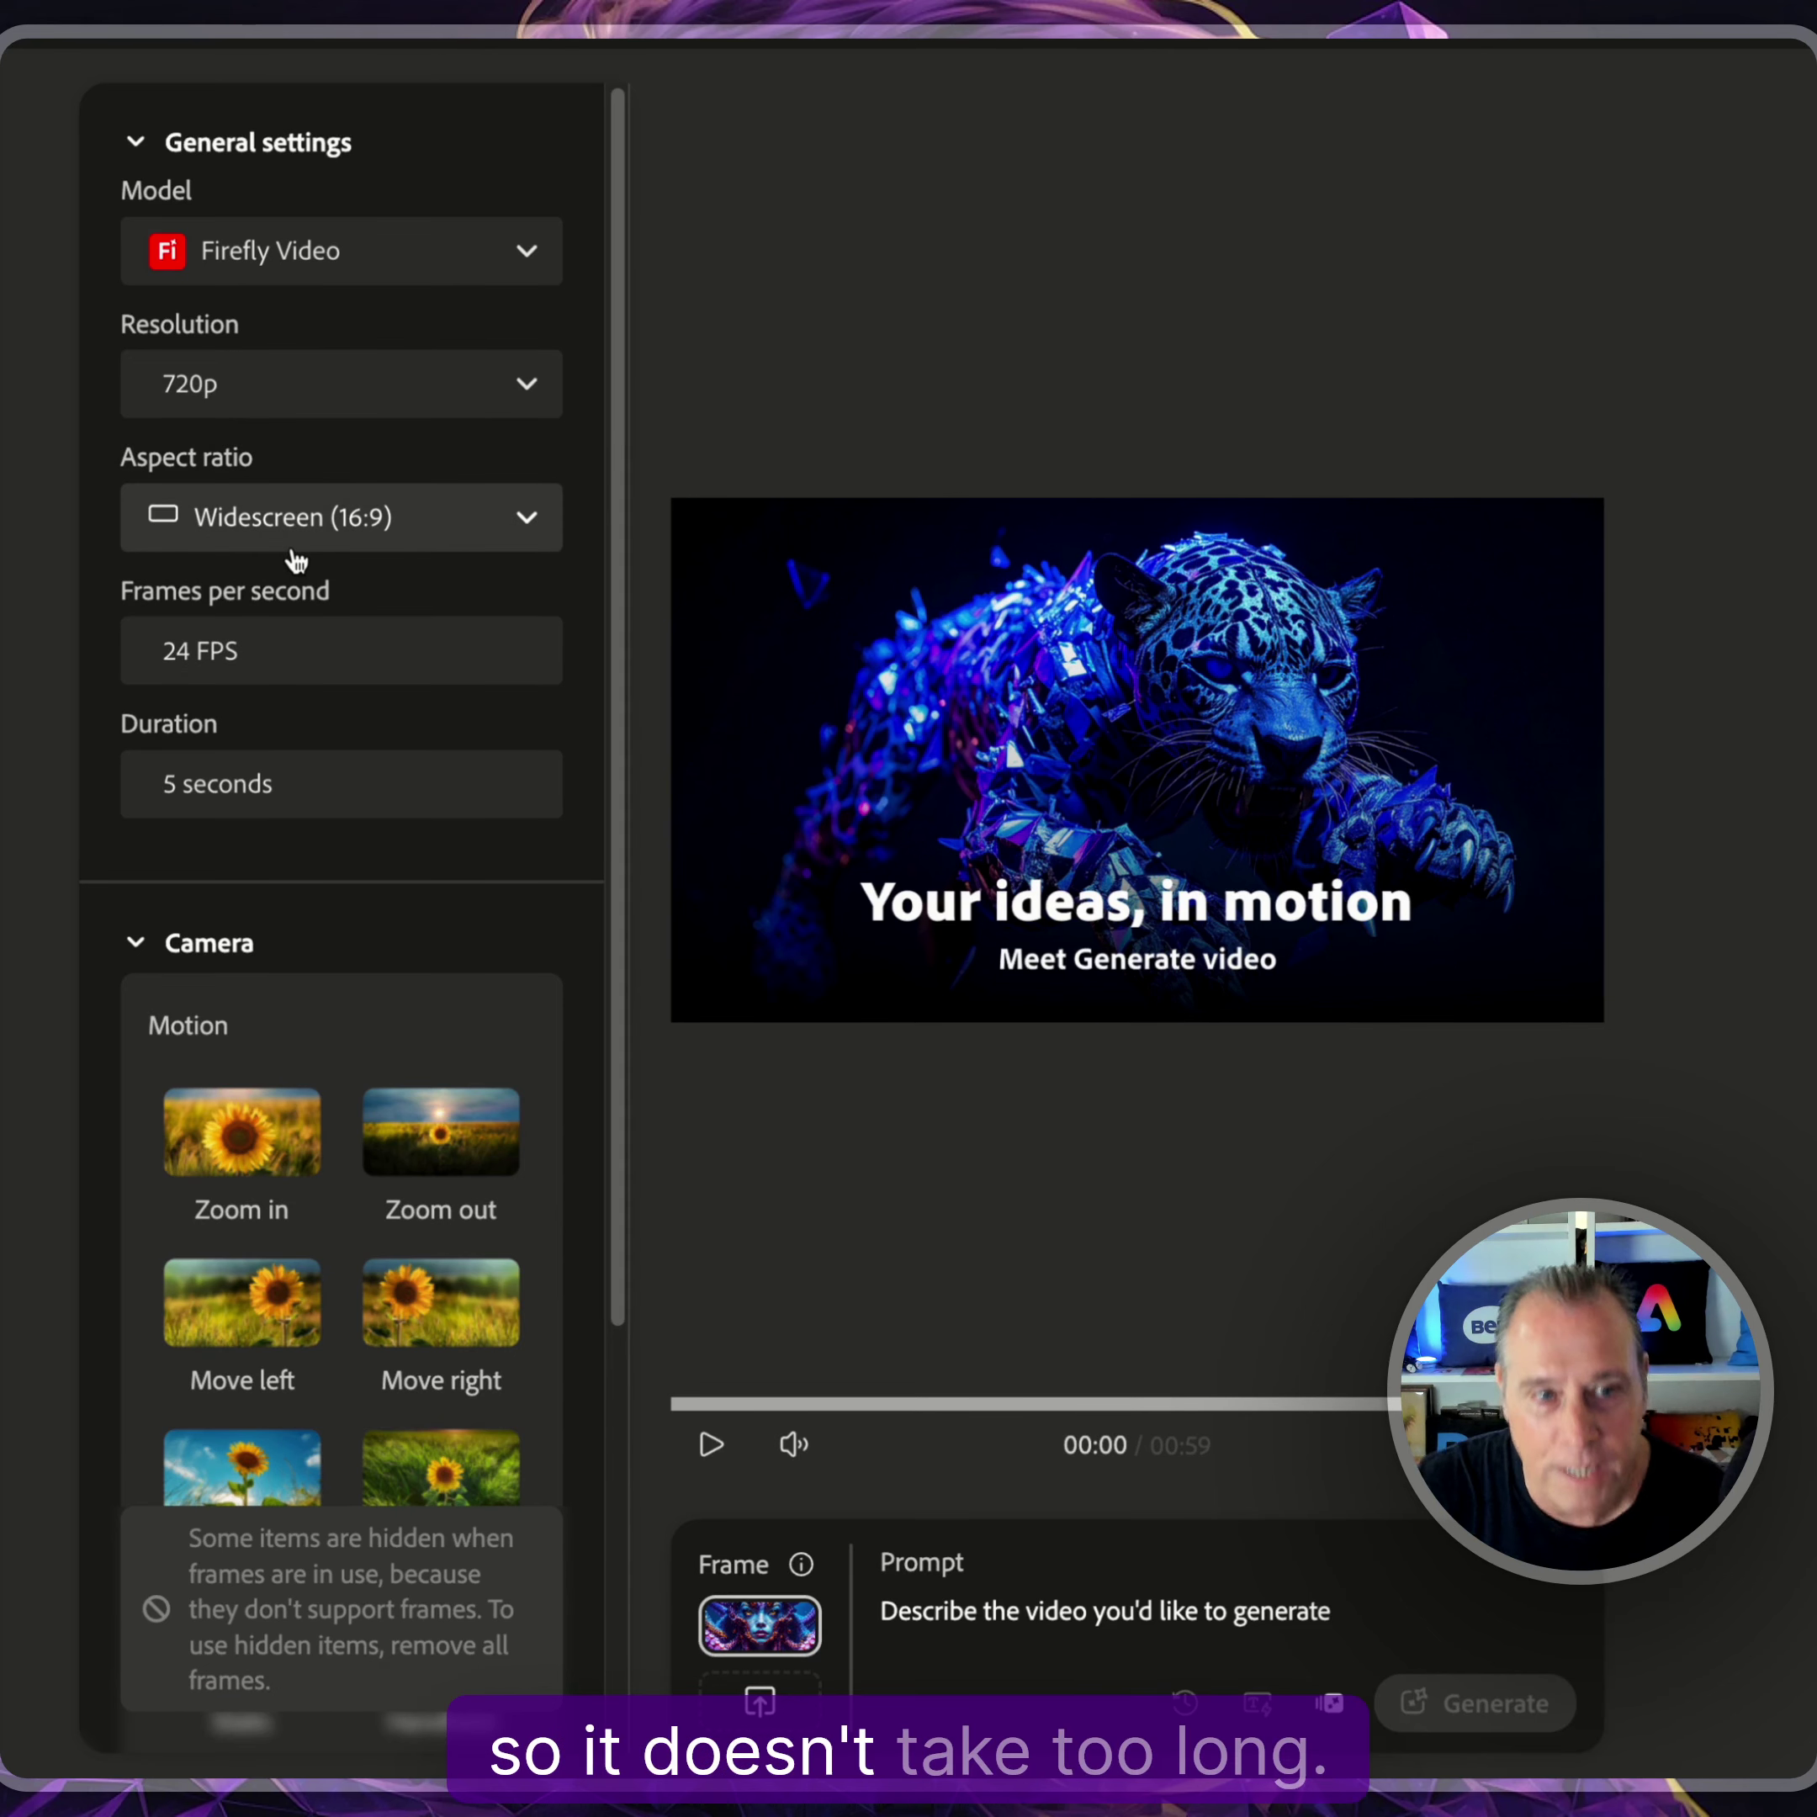
{"action": "left_click", "coordinate": [341, 531]}
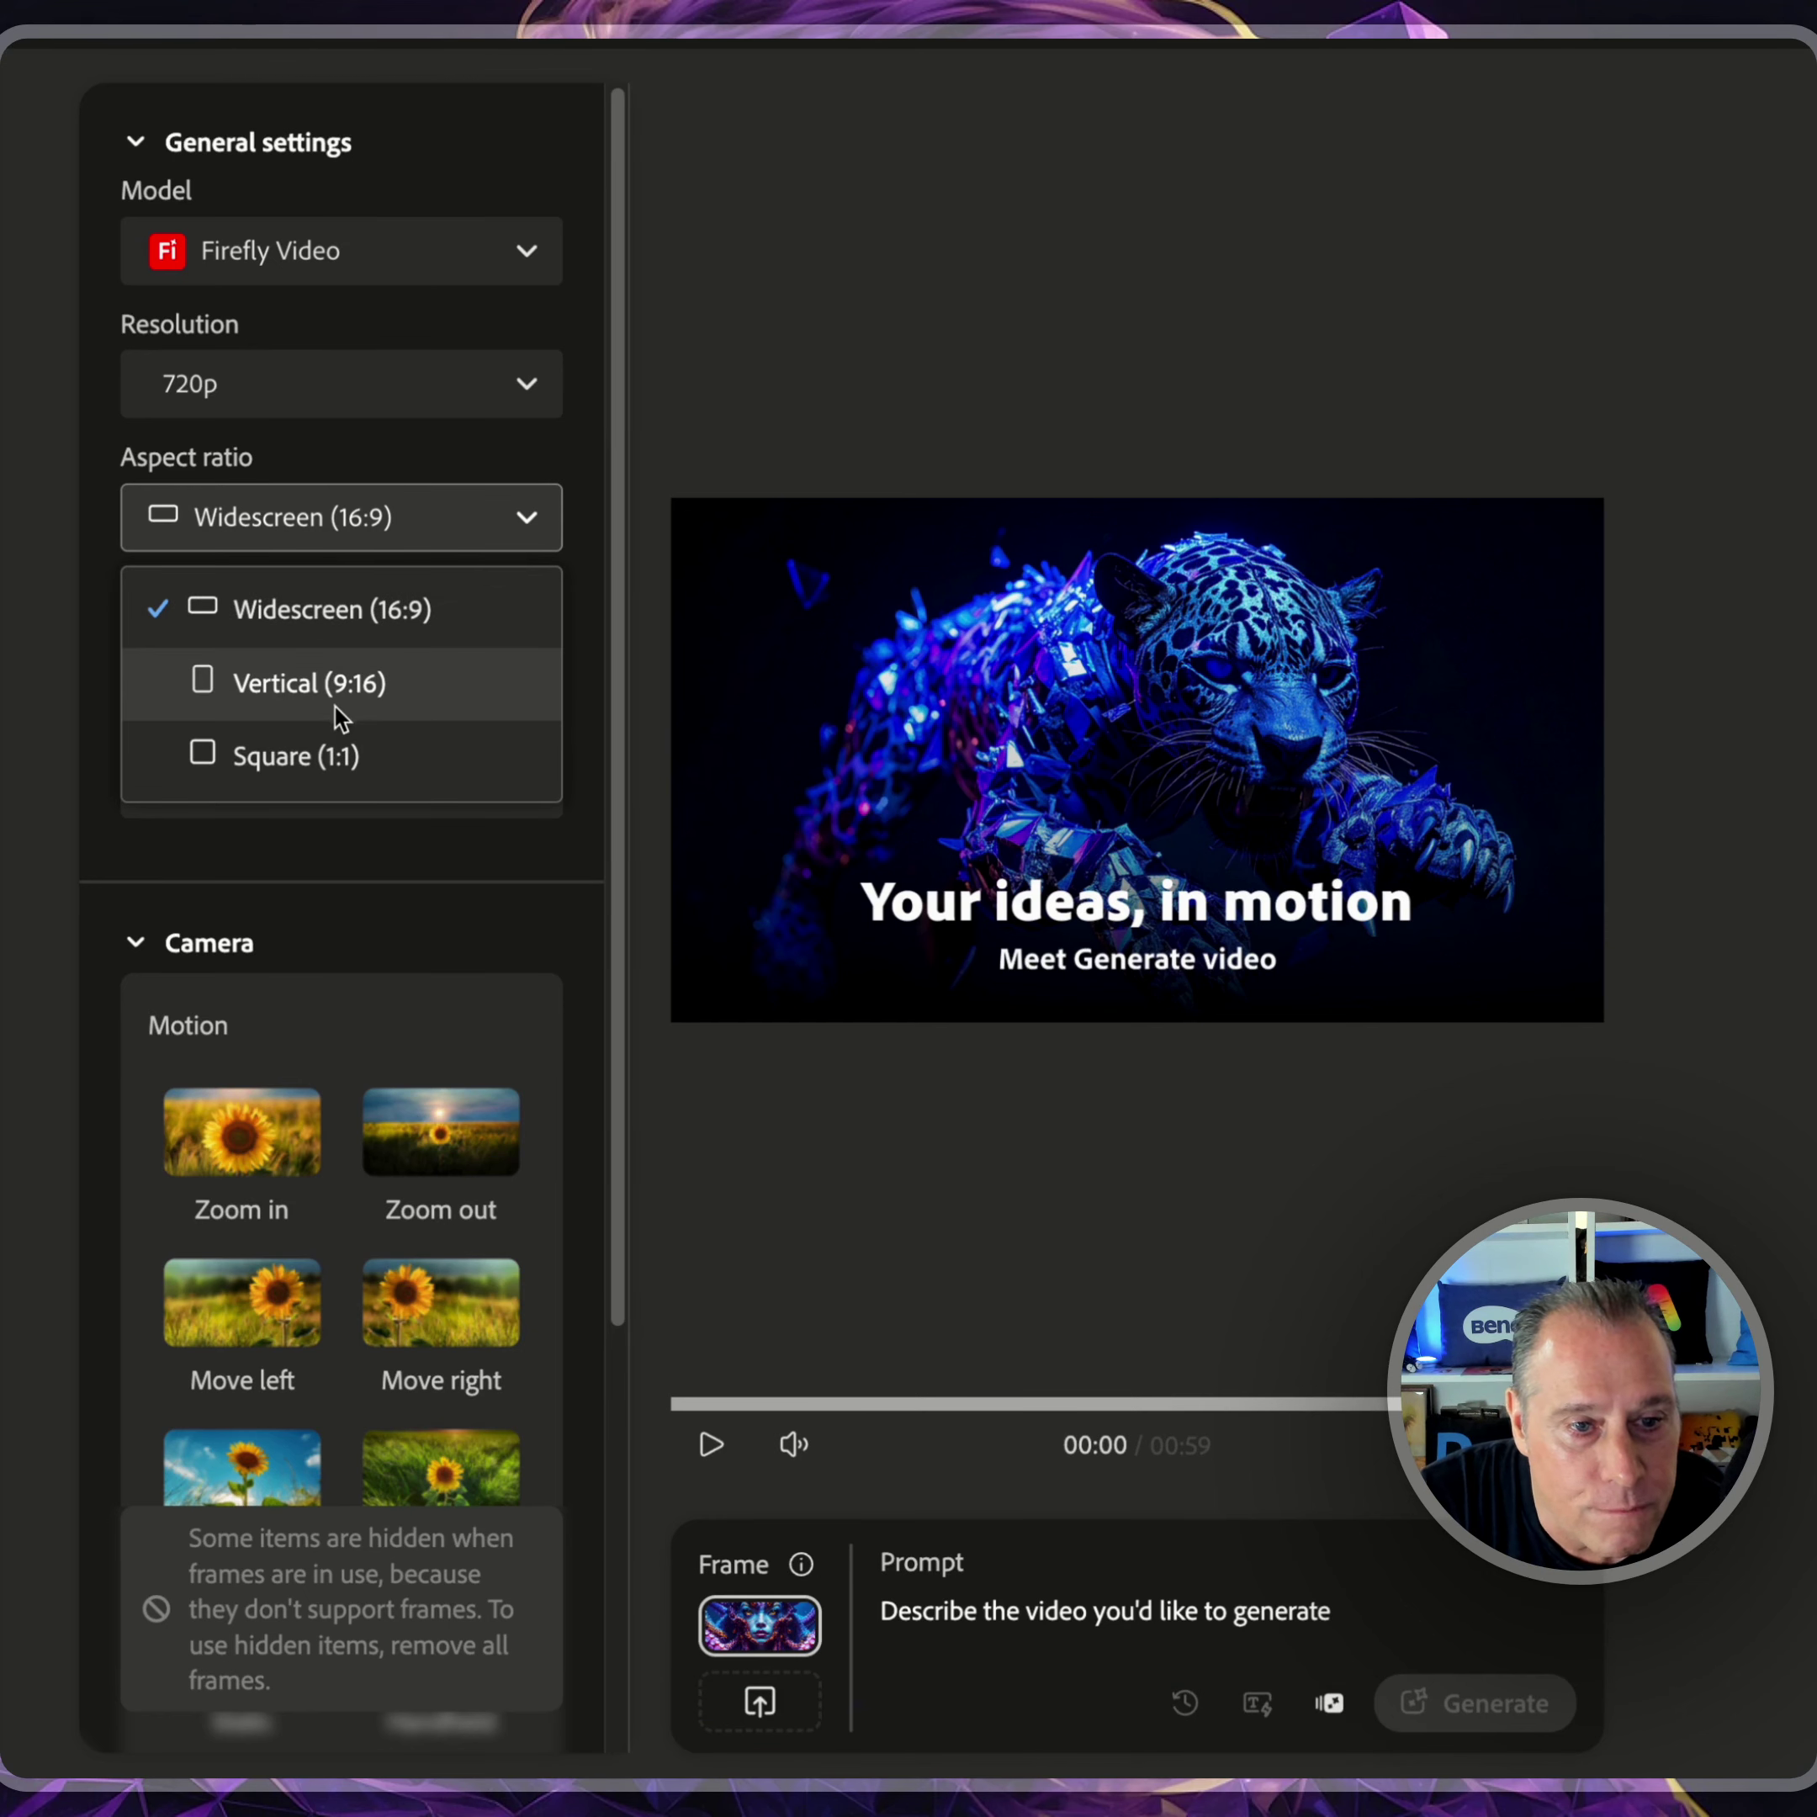
{"action": "left_click", "coordinate": [343, 759]}
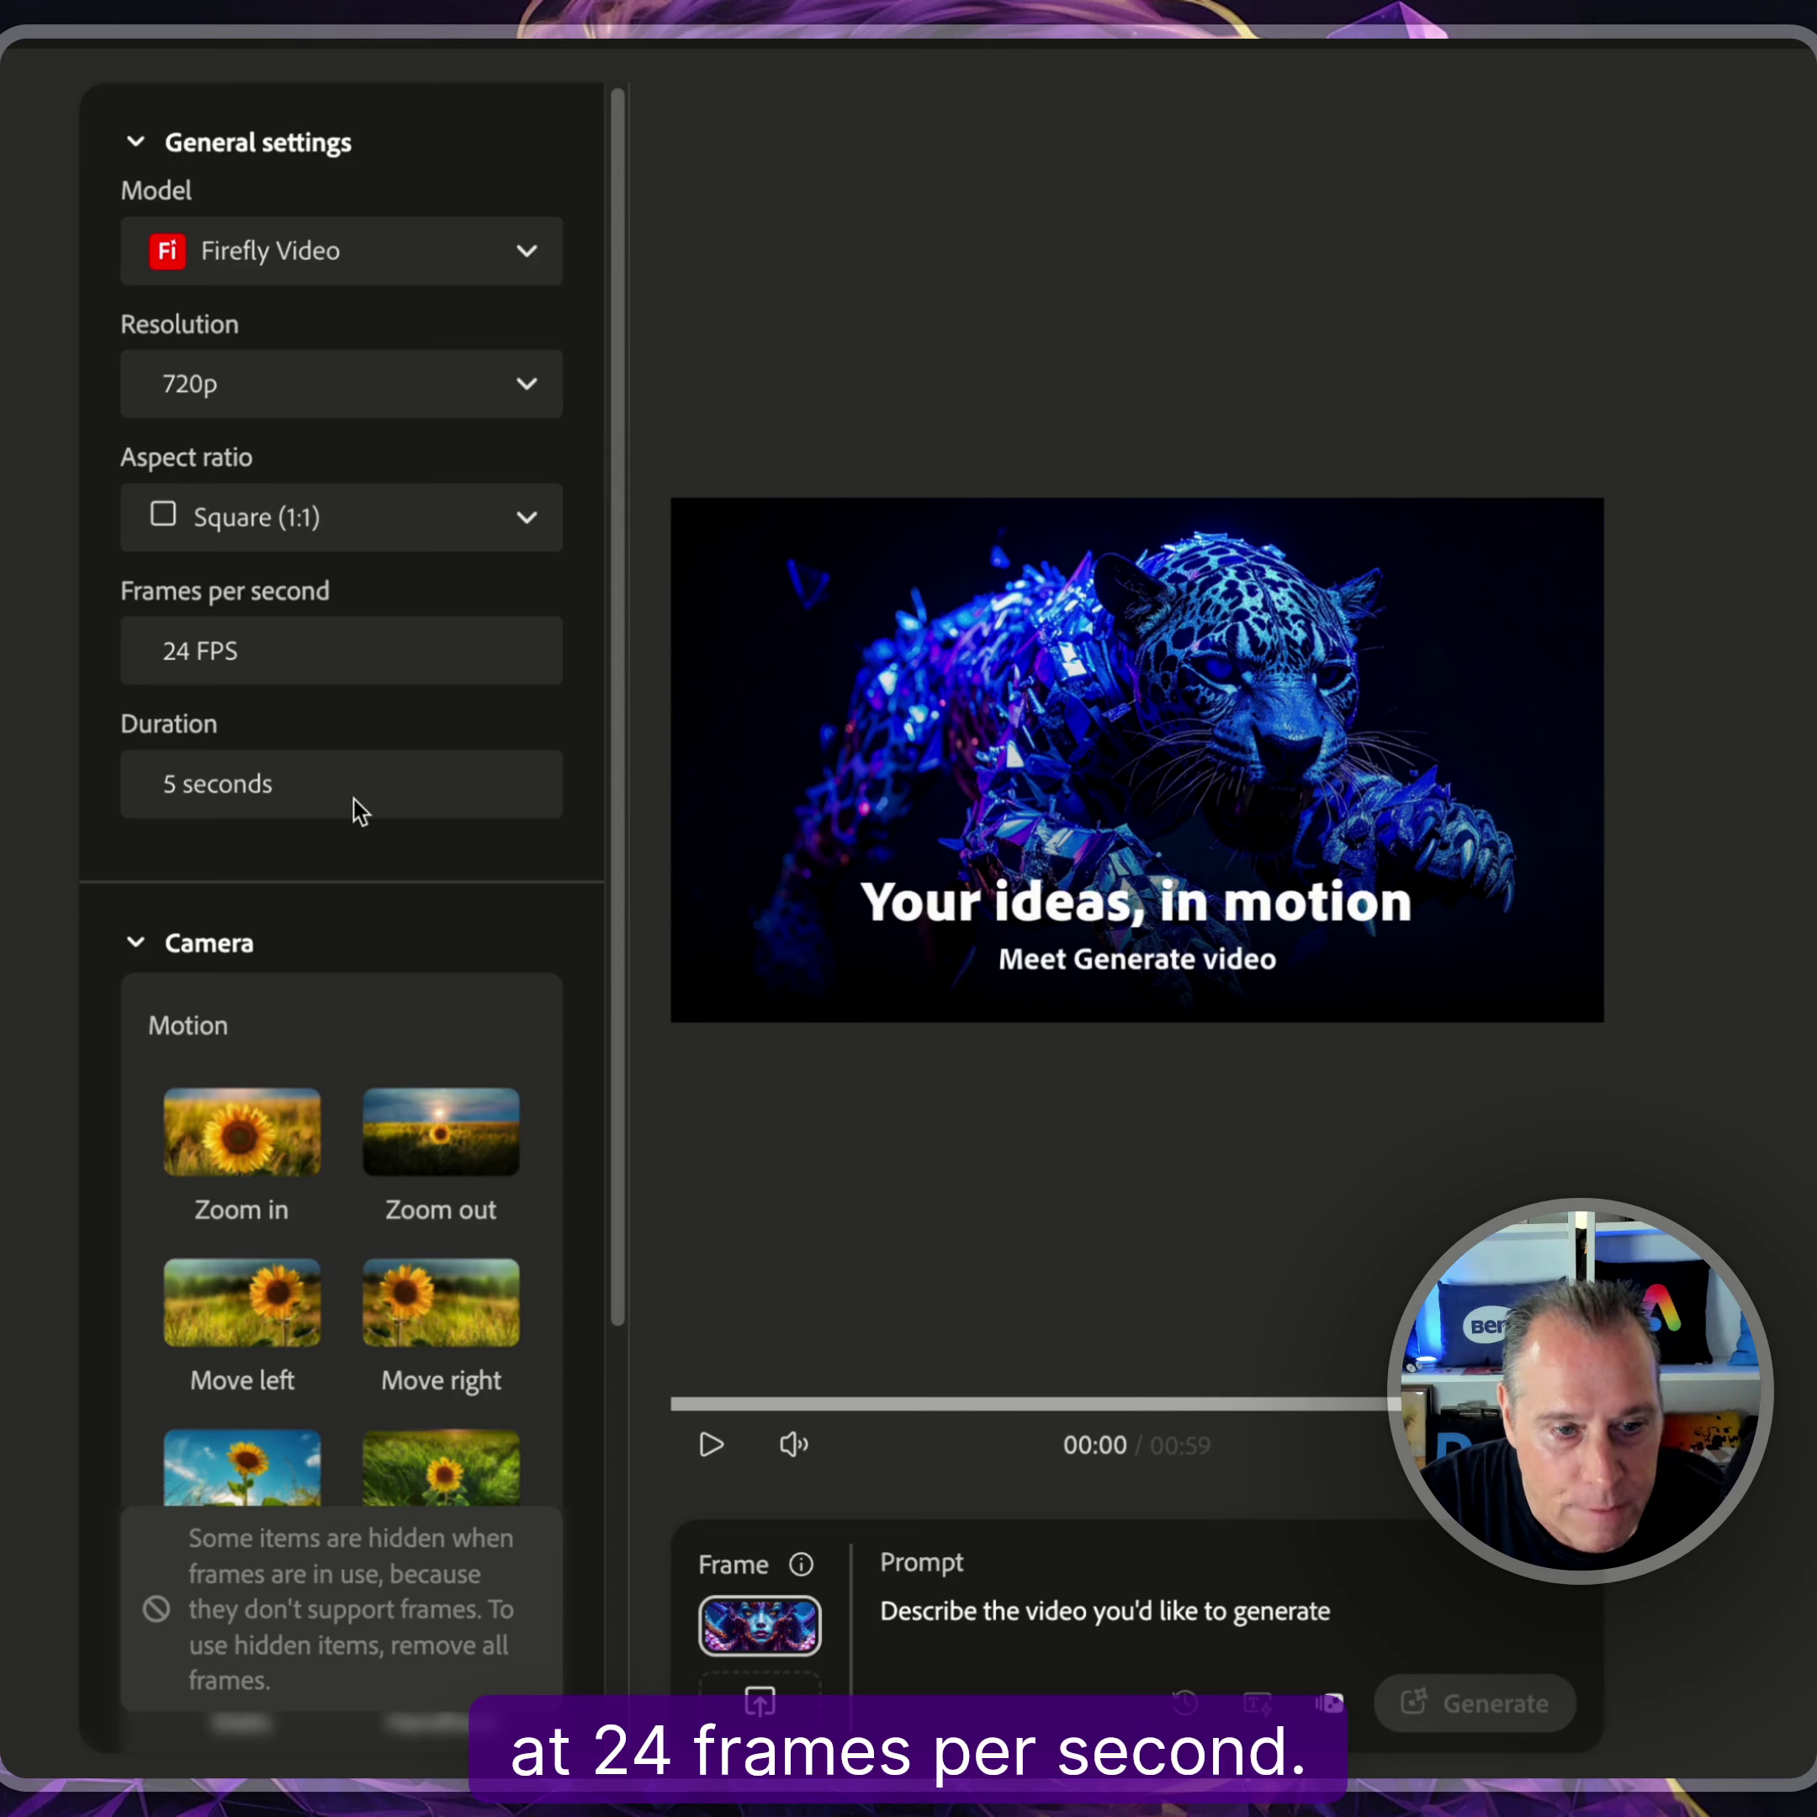
Generate a video from "octopus with an exquisitely detailed intricate Asian Female face with swaying and moving tentacles, bubbles float above the left and right of her head".
{"action": "scroll", "coordinate": [358, 811], "scroll_direction": "down", "scroll_amount": 5}
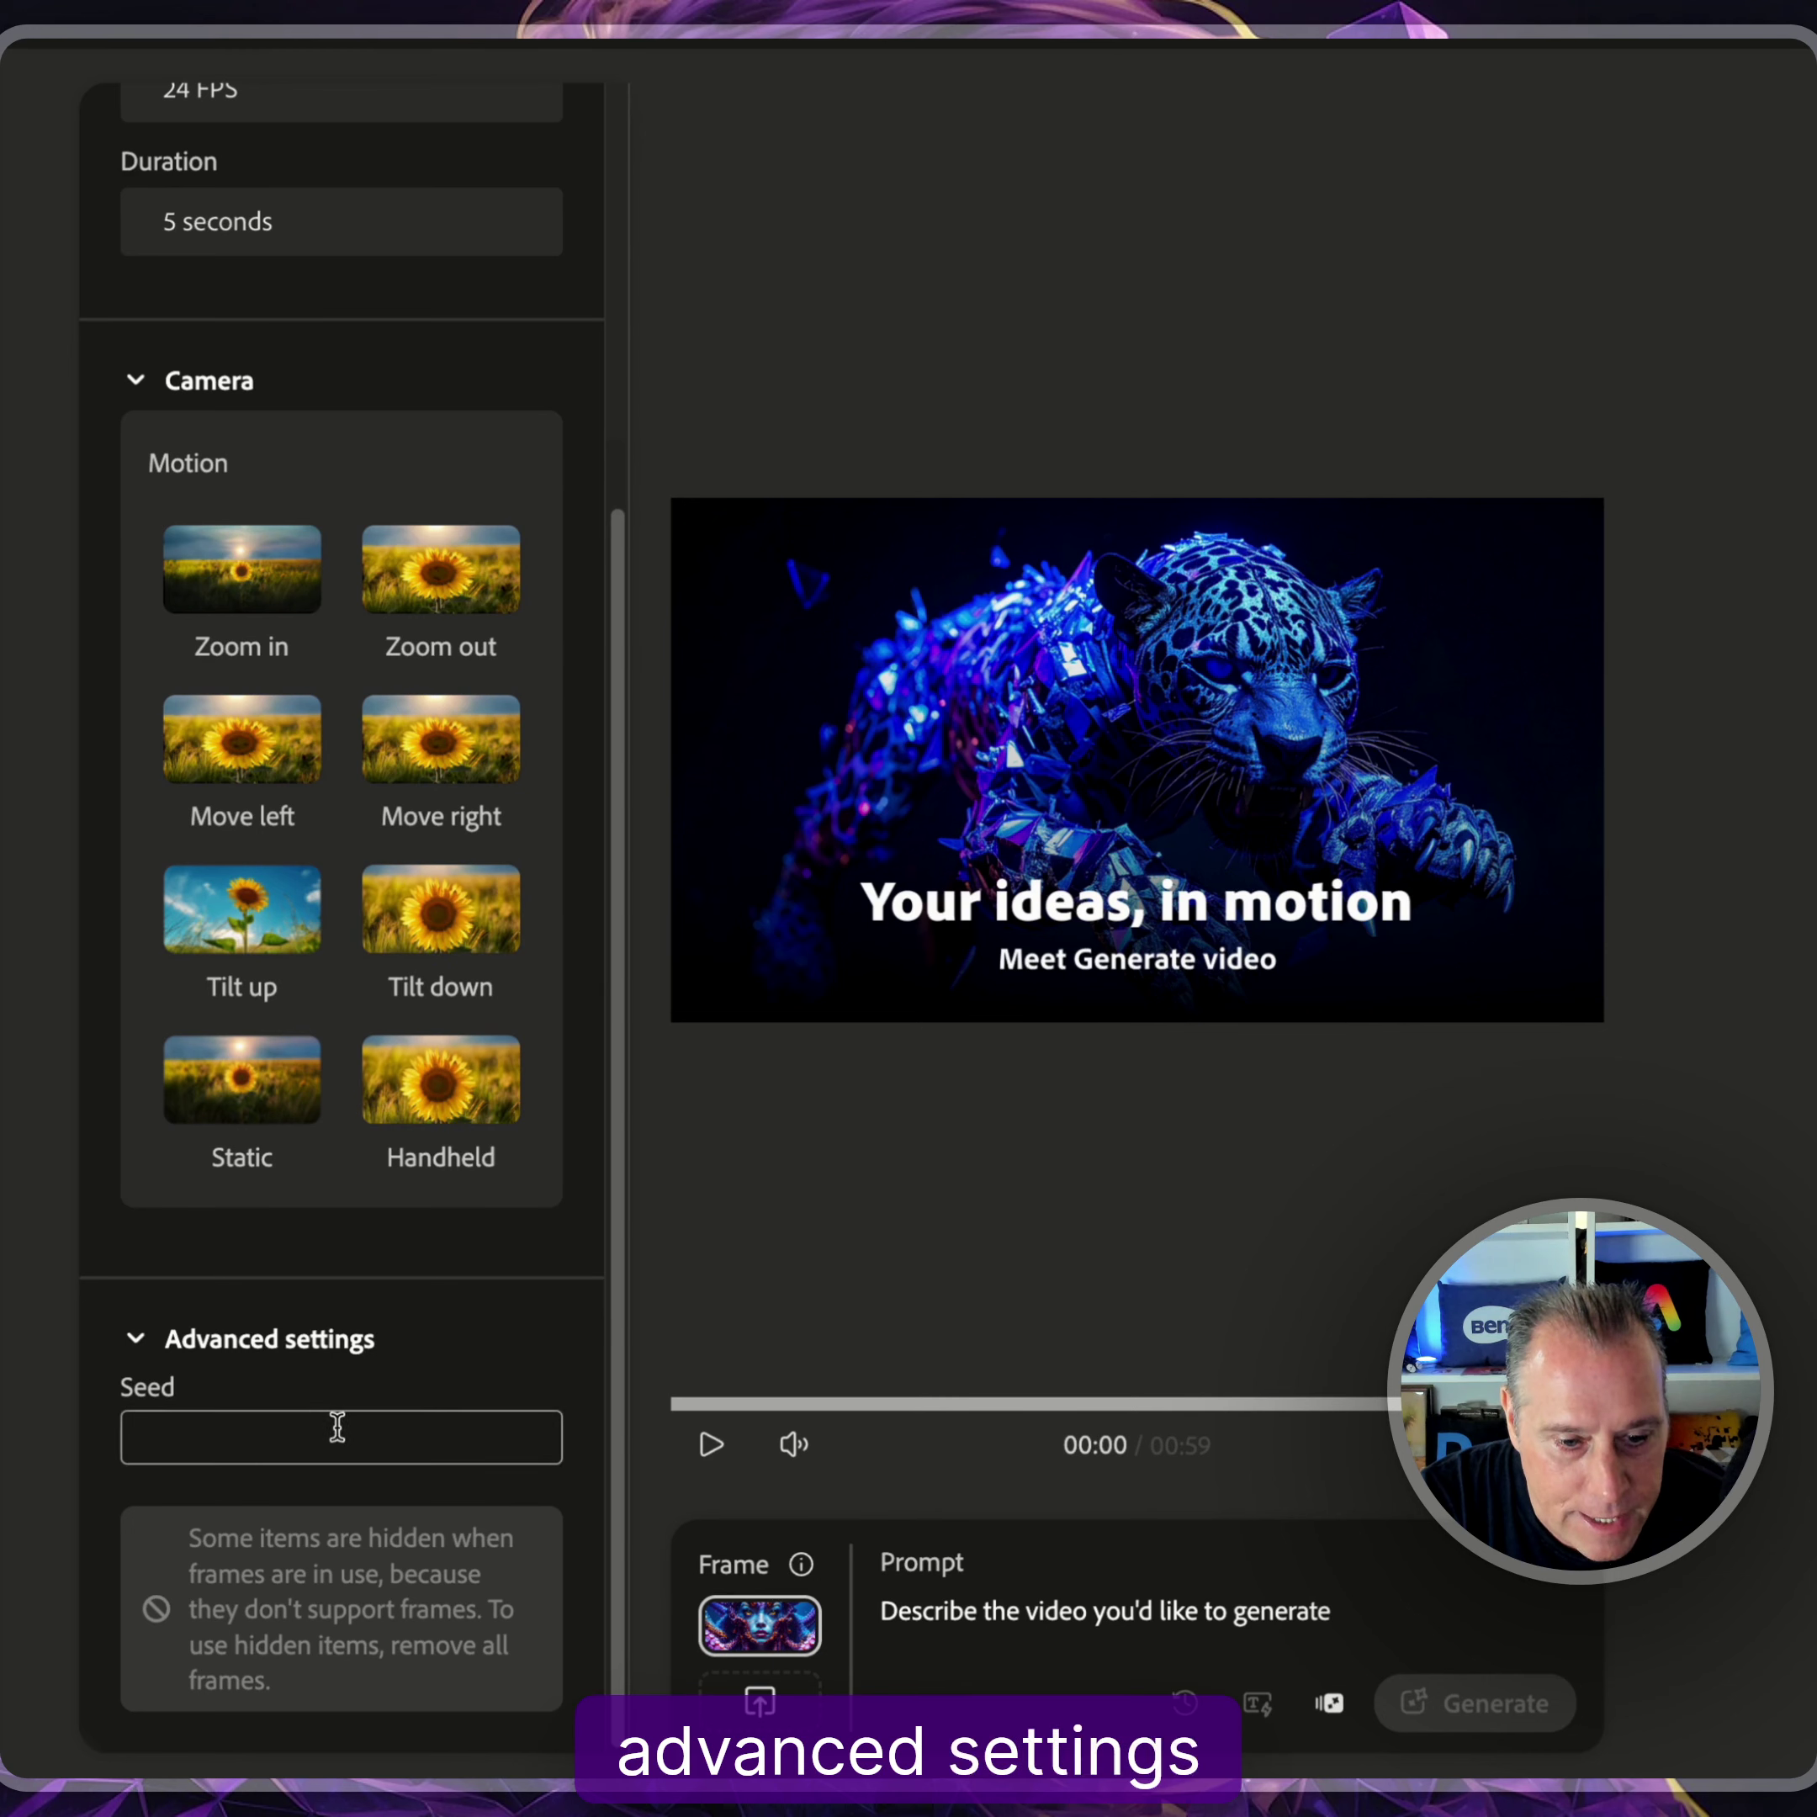
{"action": "left_click", "coordinate": [250, 1437]}
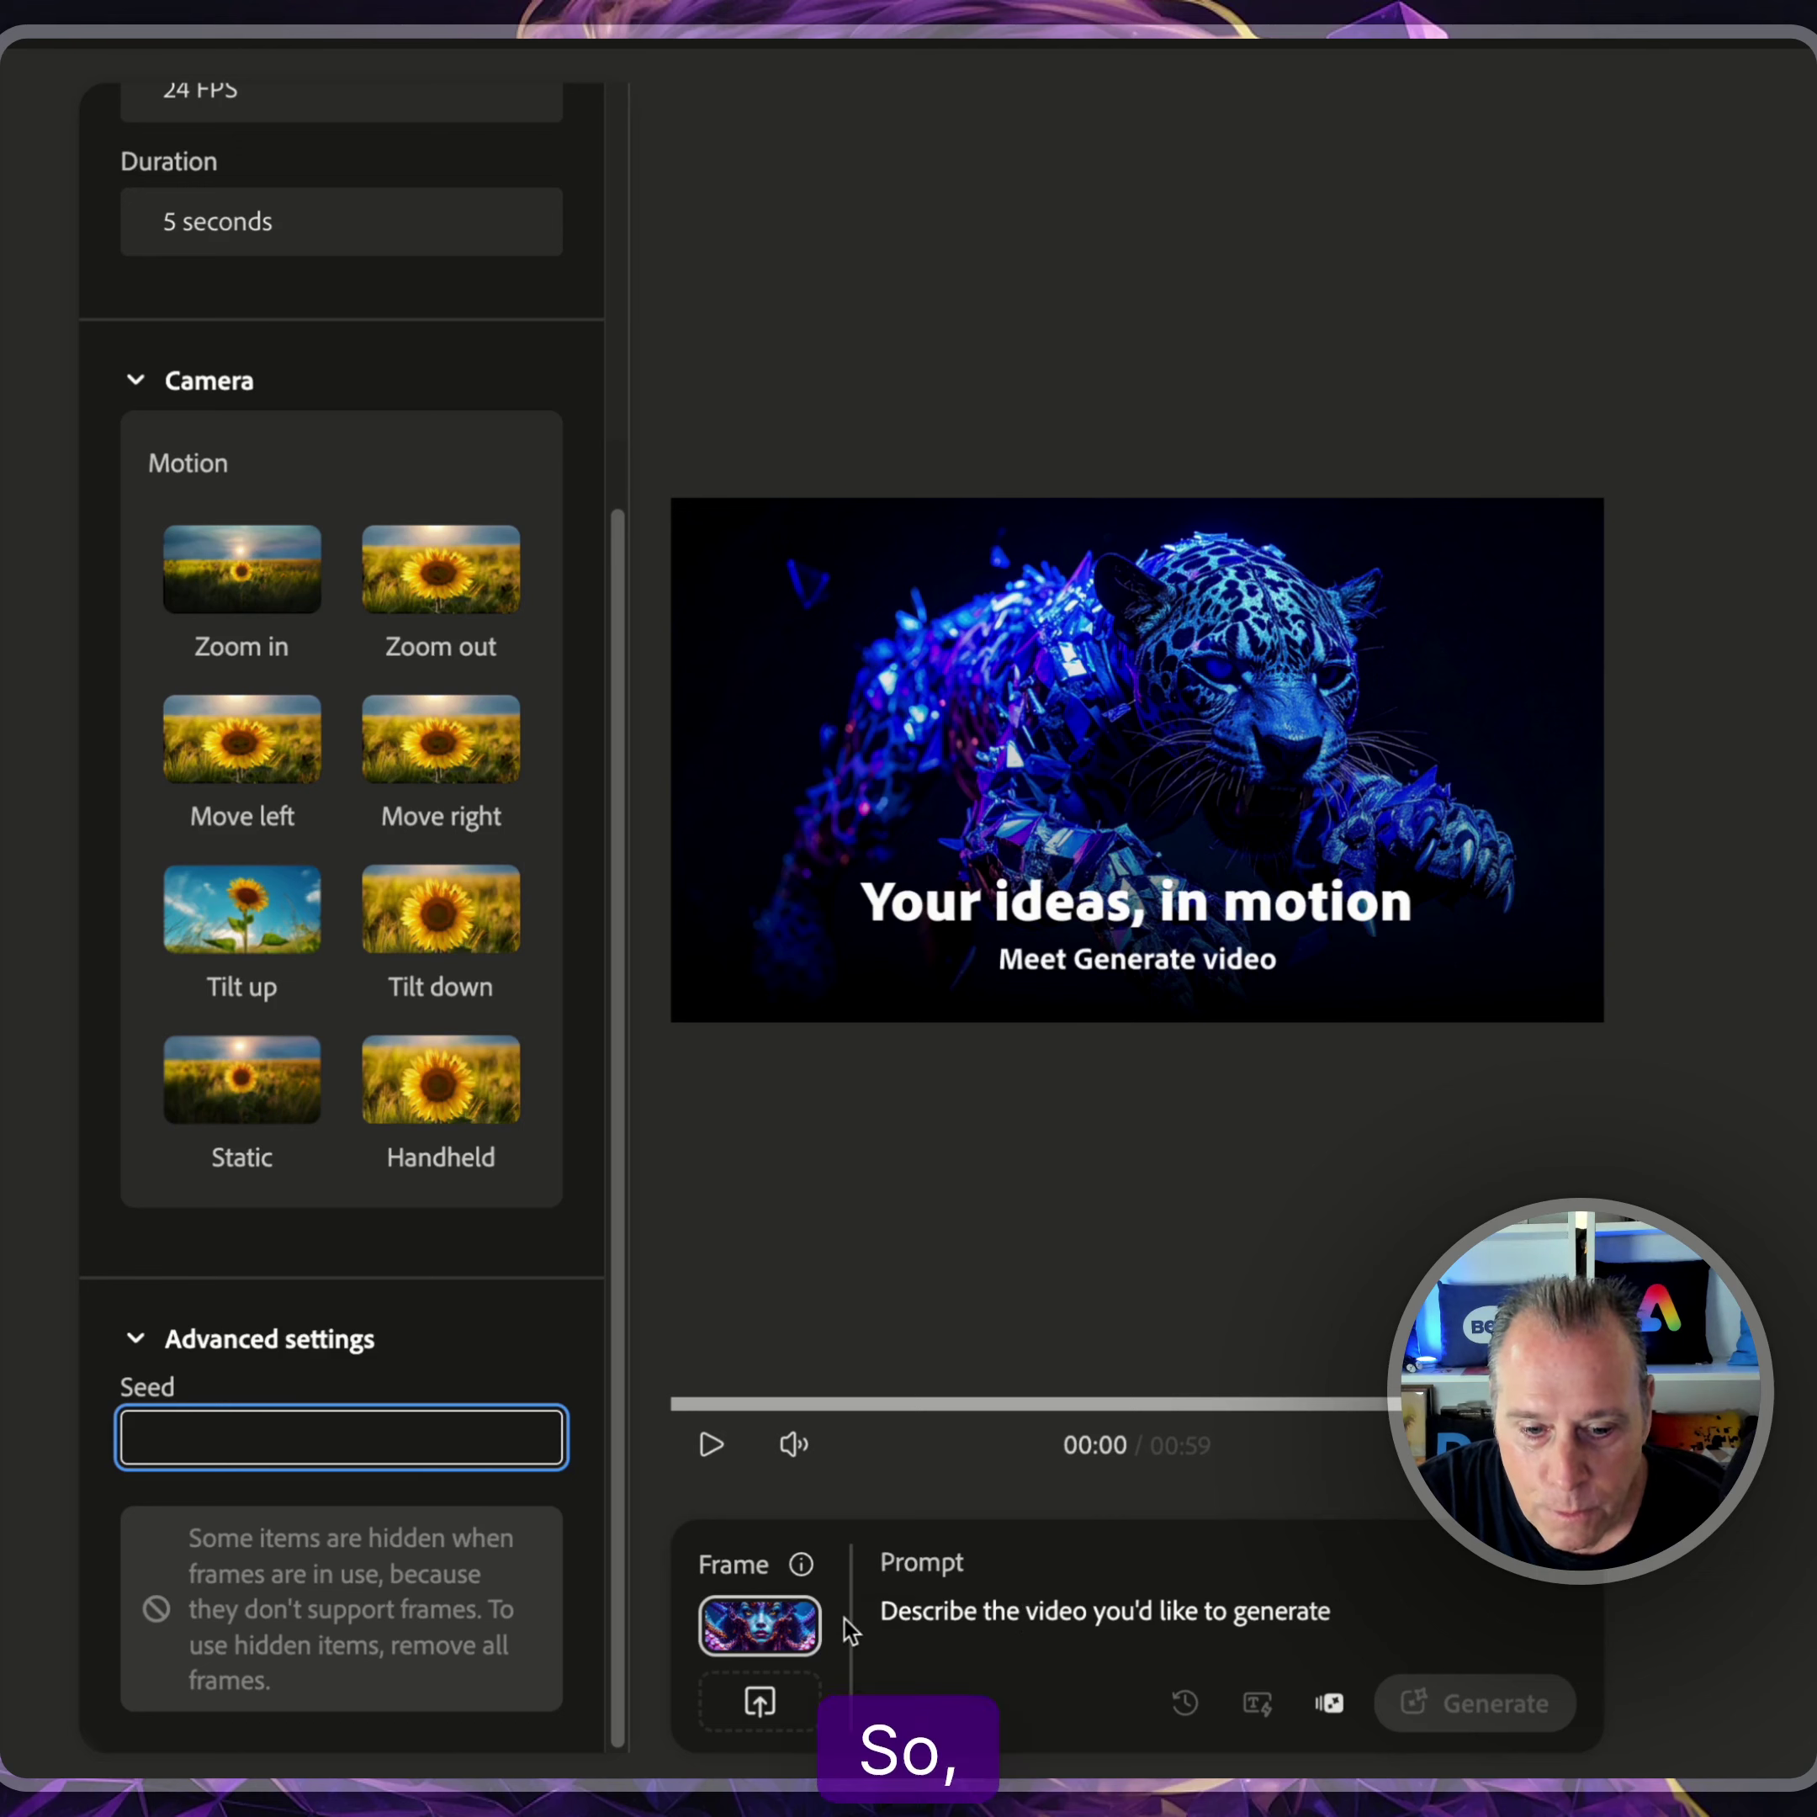
{"action": "mouse_move", "coordinate": [768, 1632]}
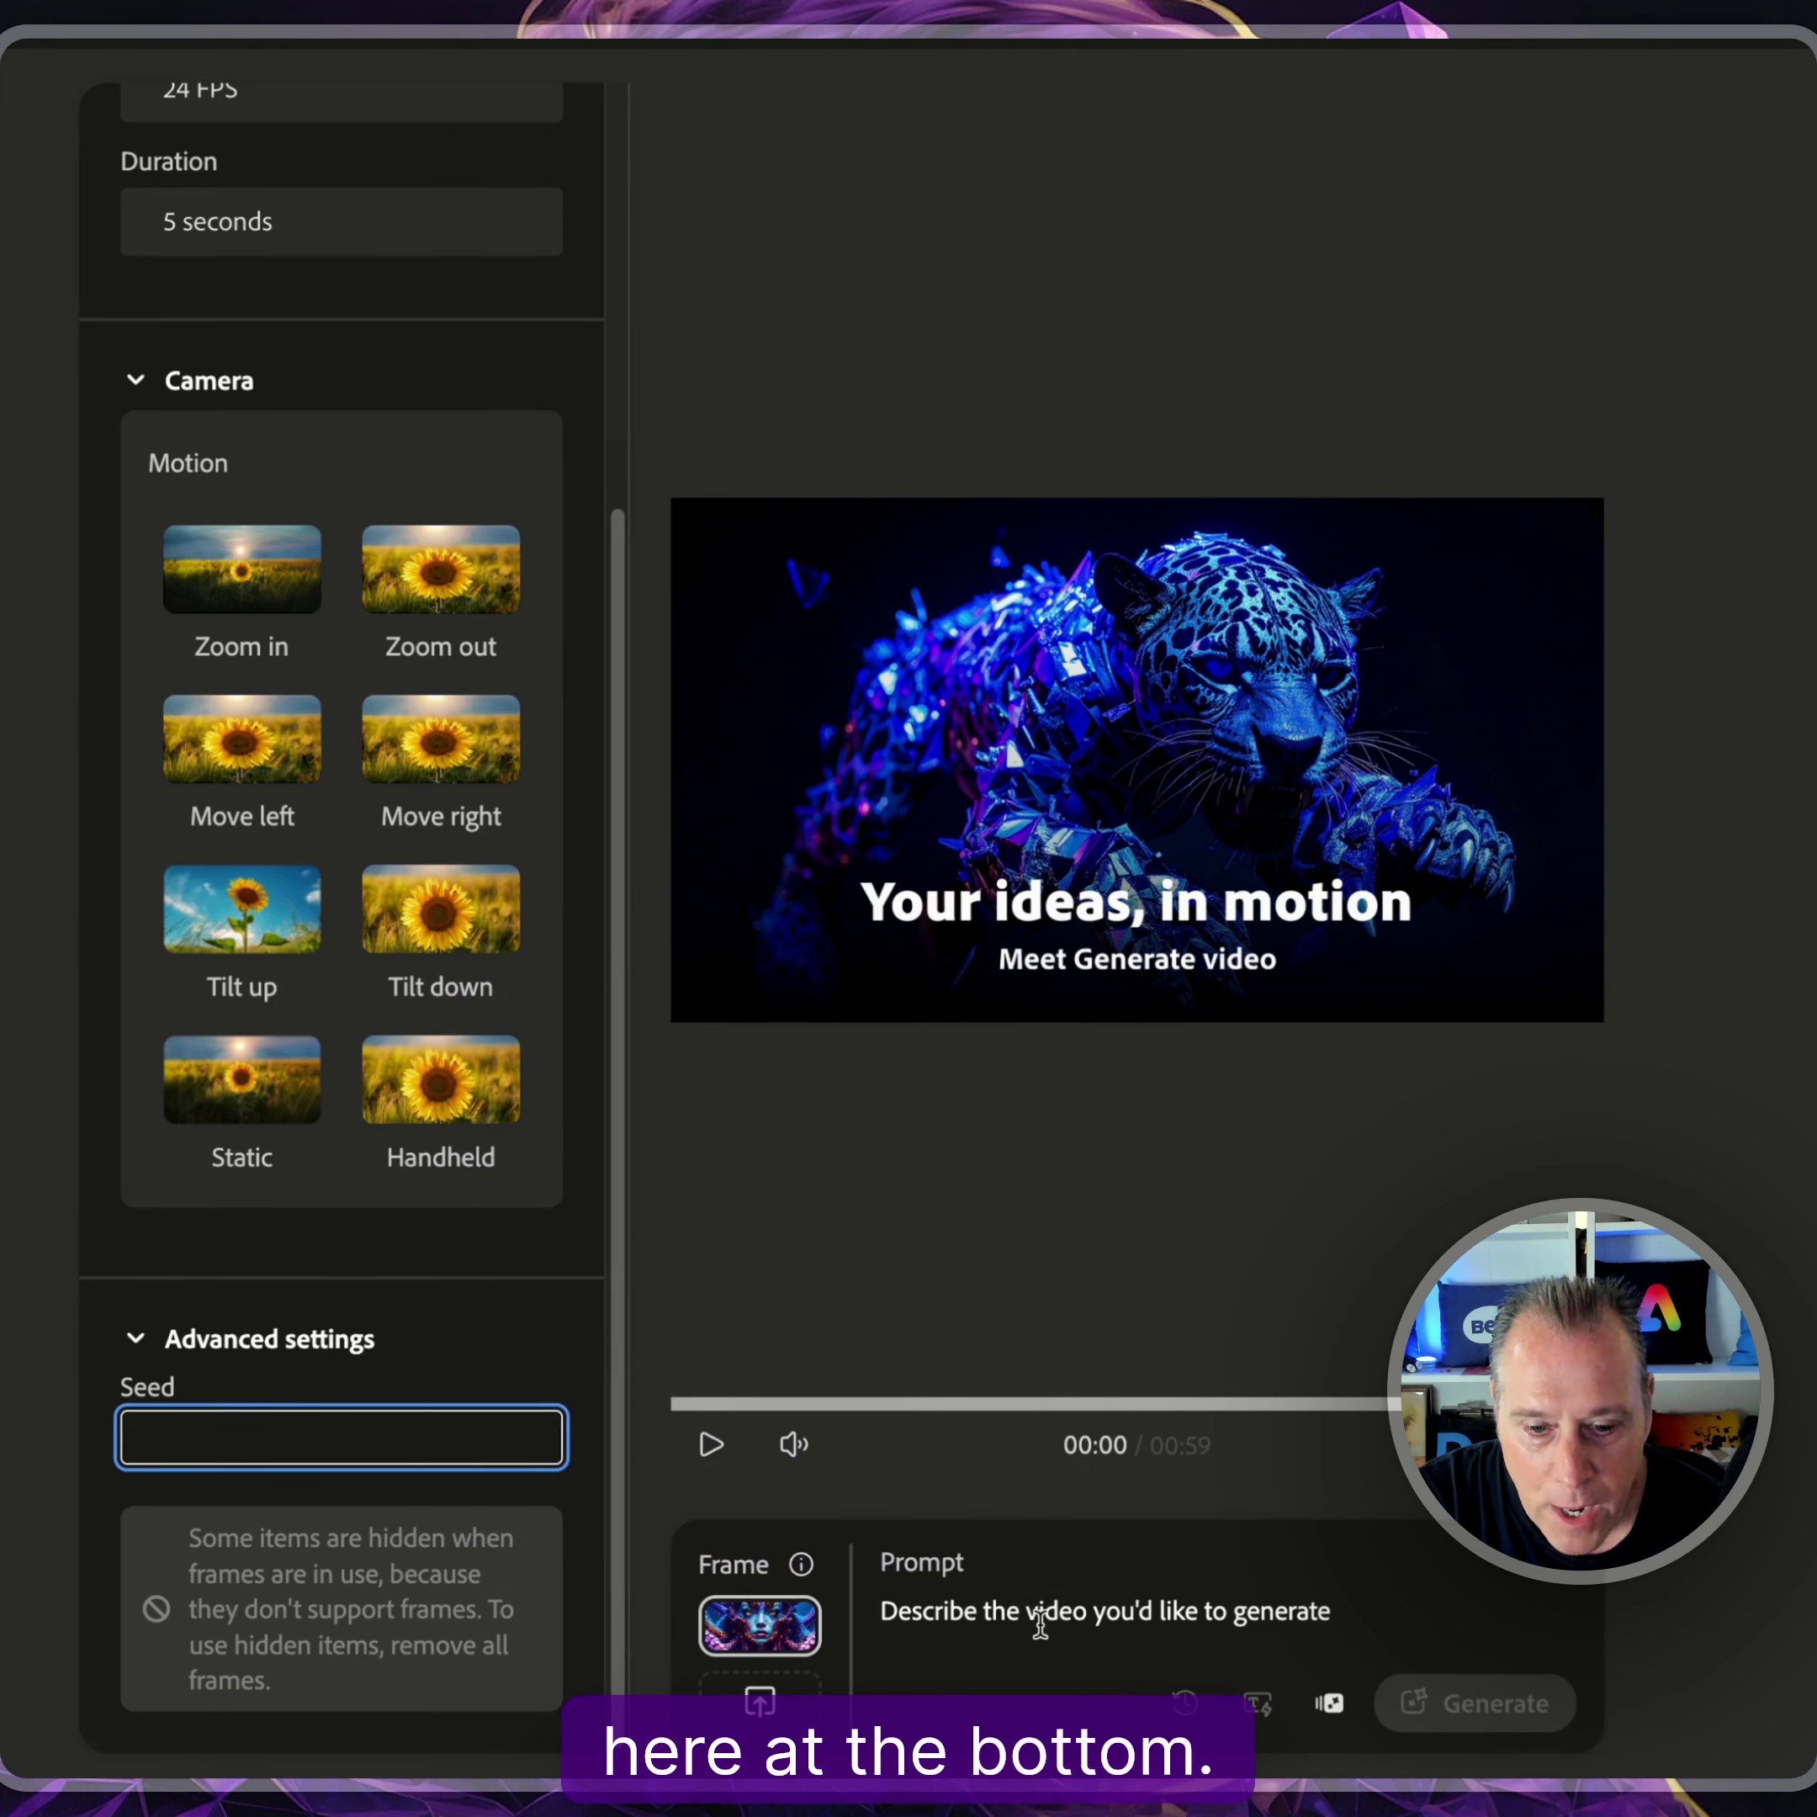
{"action": "left_click", "coordinate": [1041, 1616]}
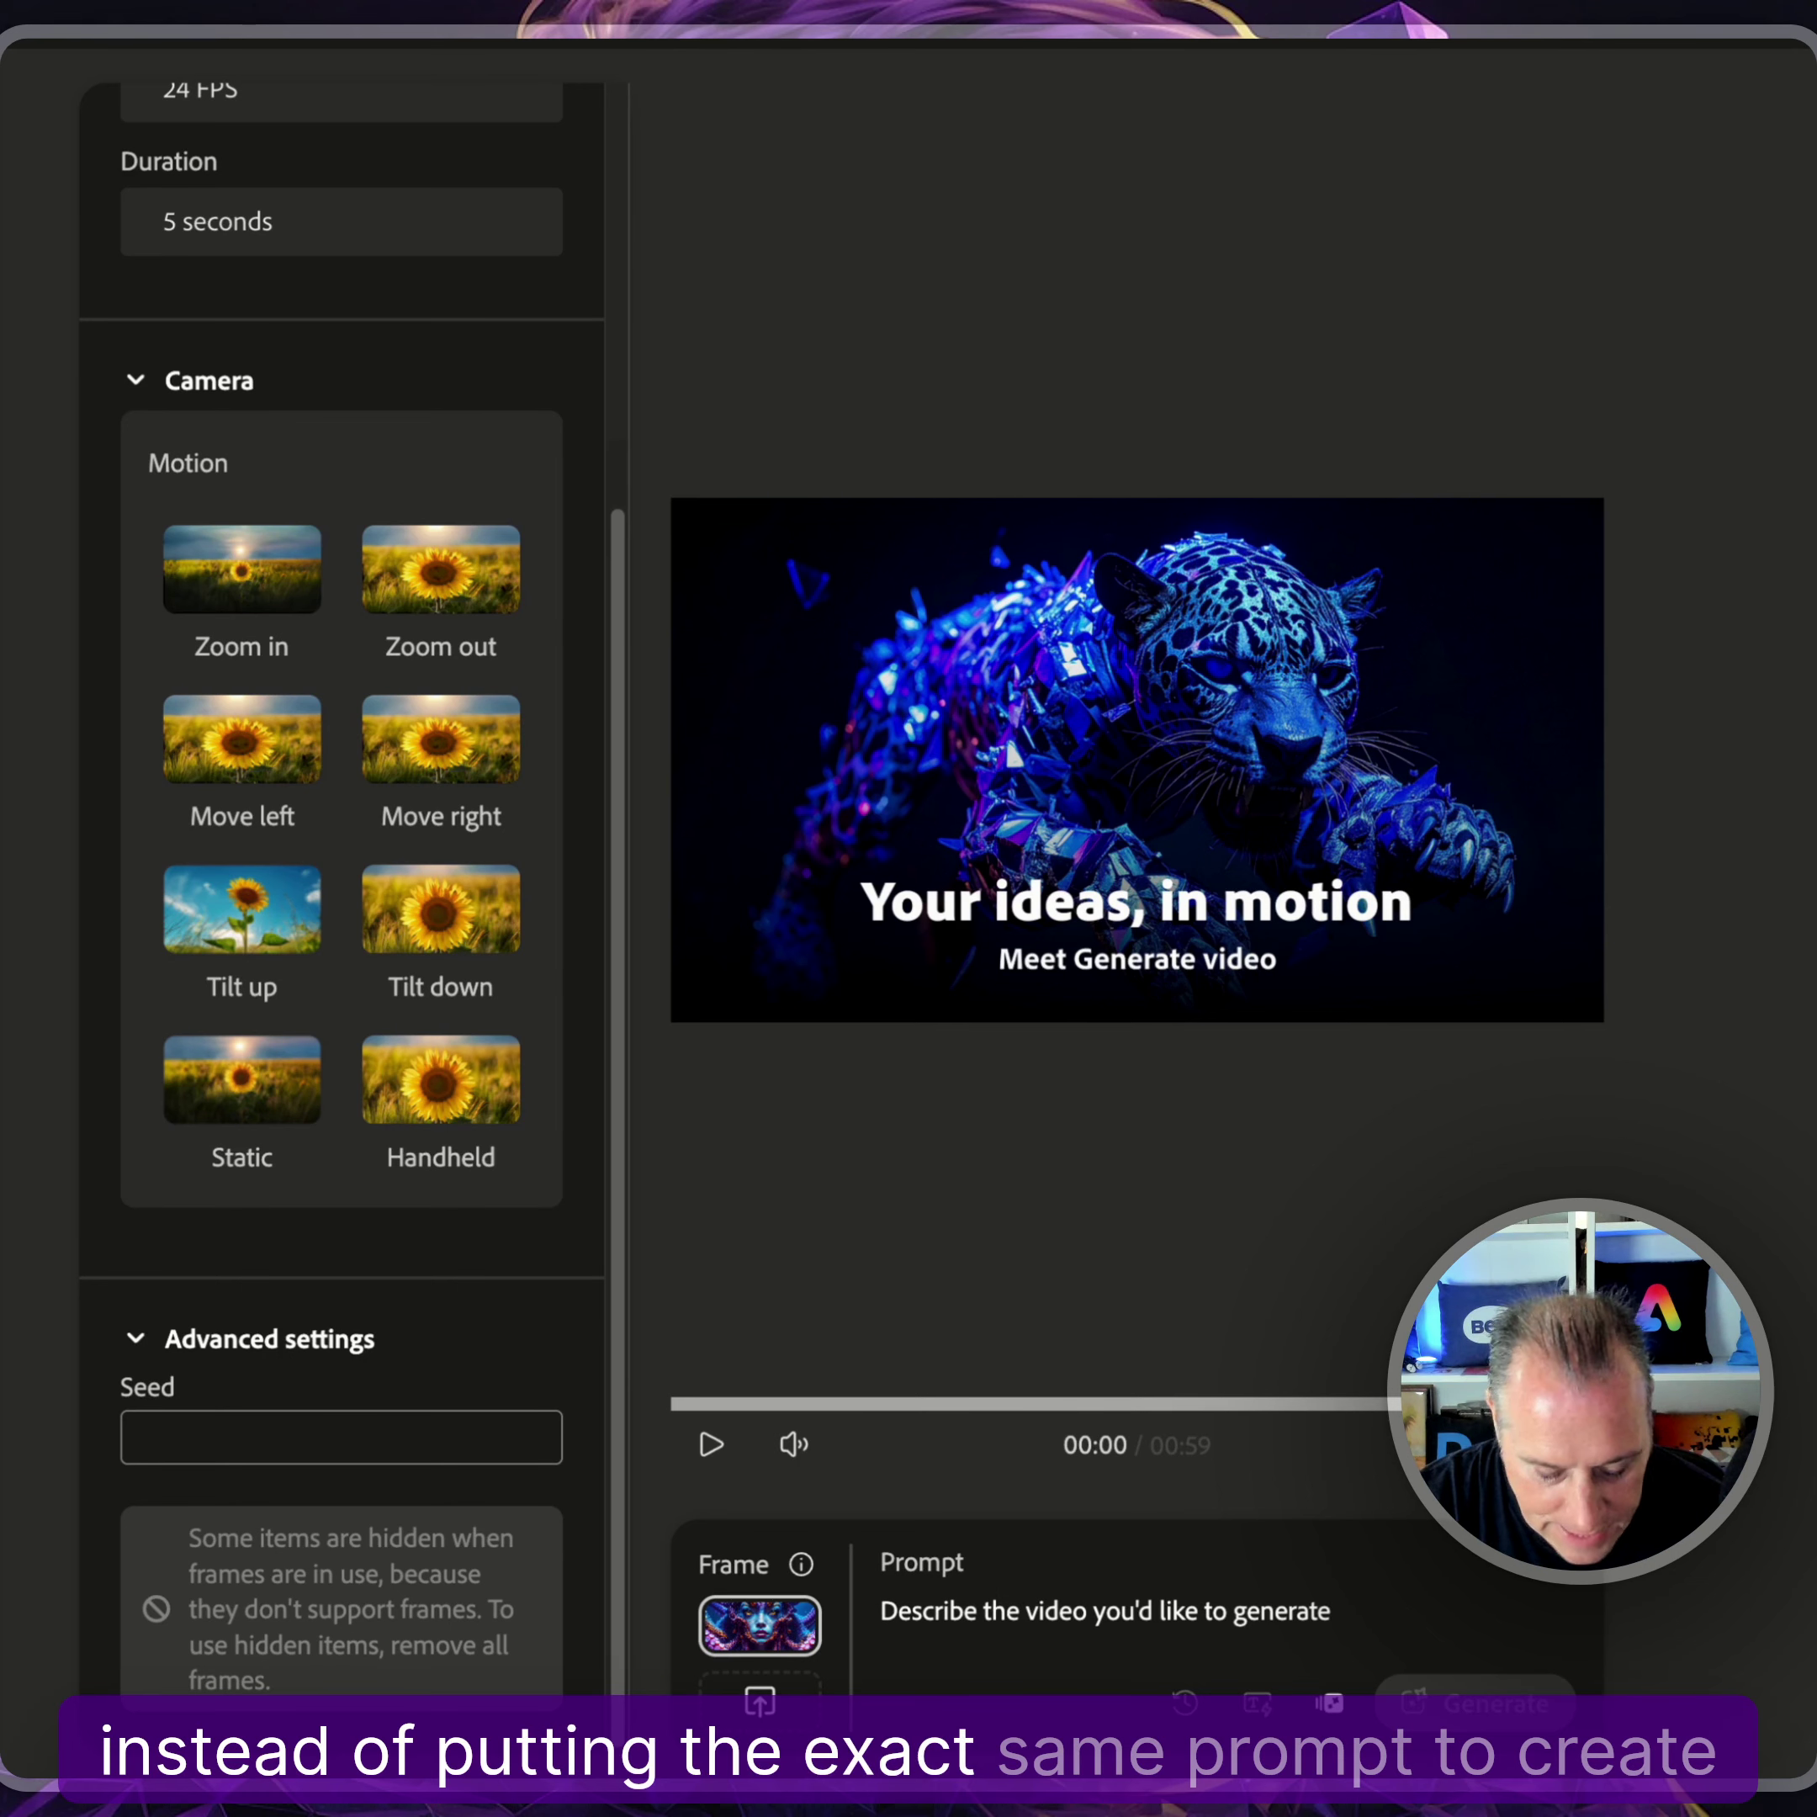
{"action": "left_click", "coordinate": [916, 1622]}
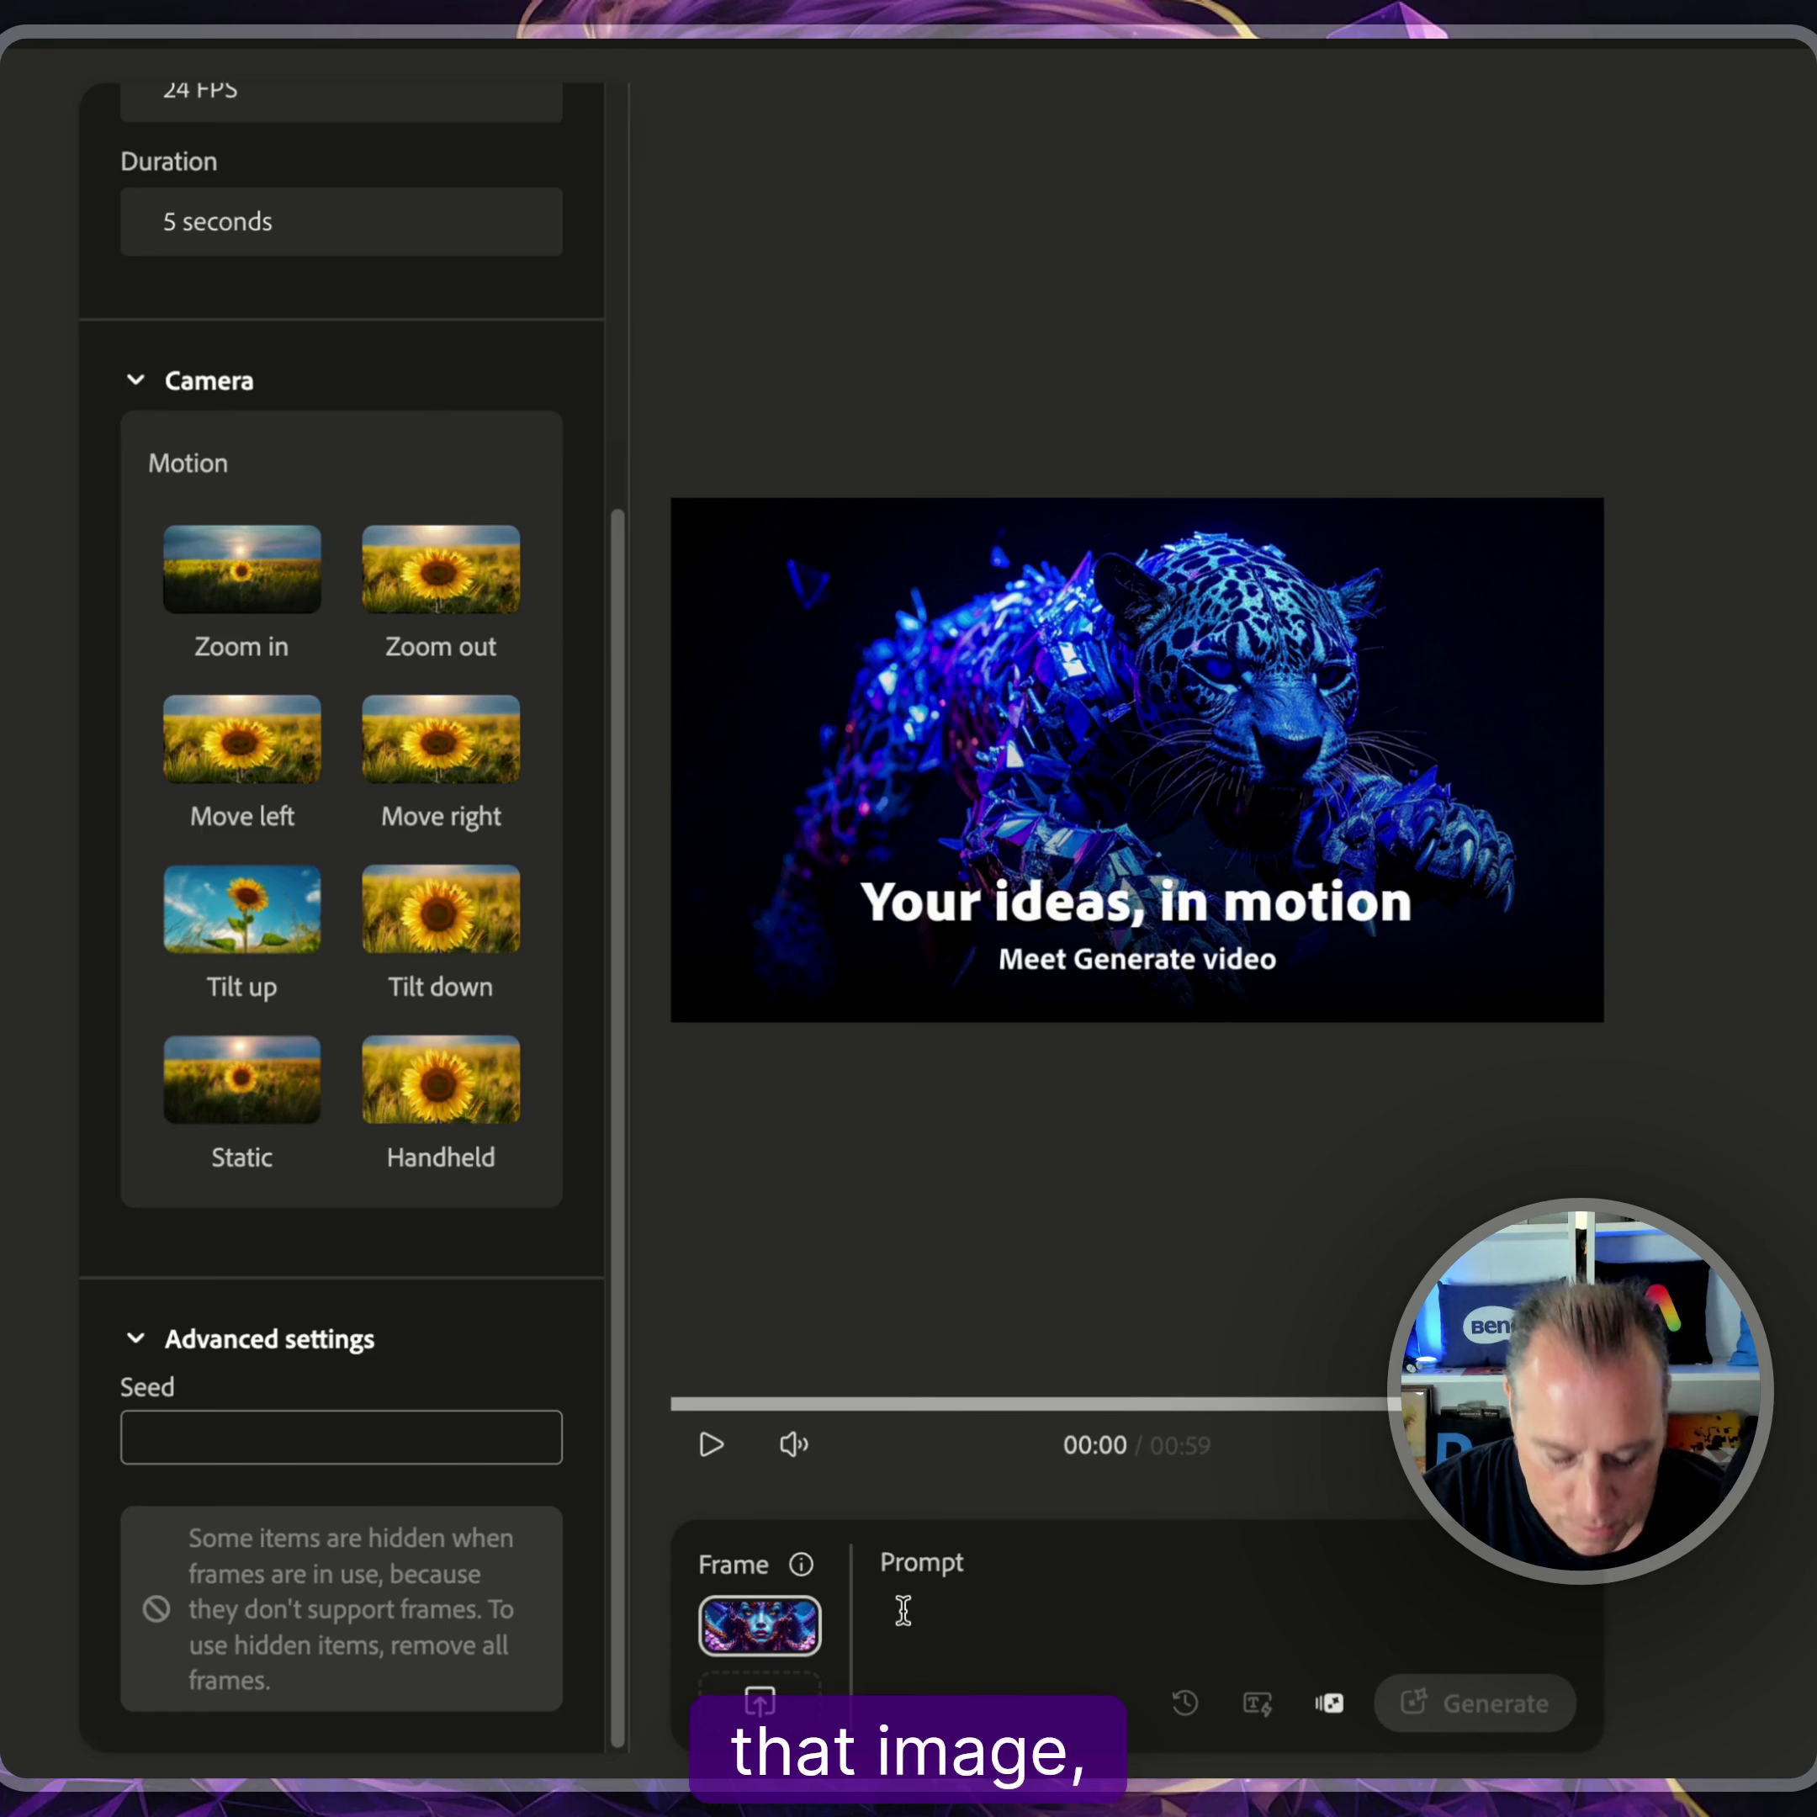
{"action": "type", "text": "octopus with an exquisitely detailed intricate Asian Female face with swaying and moving tentacles, bubbles float above the left and right of her head"}
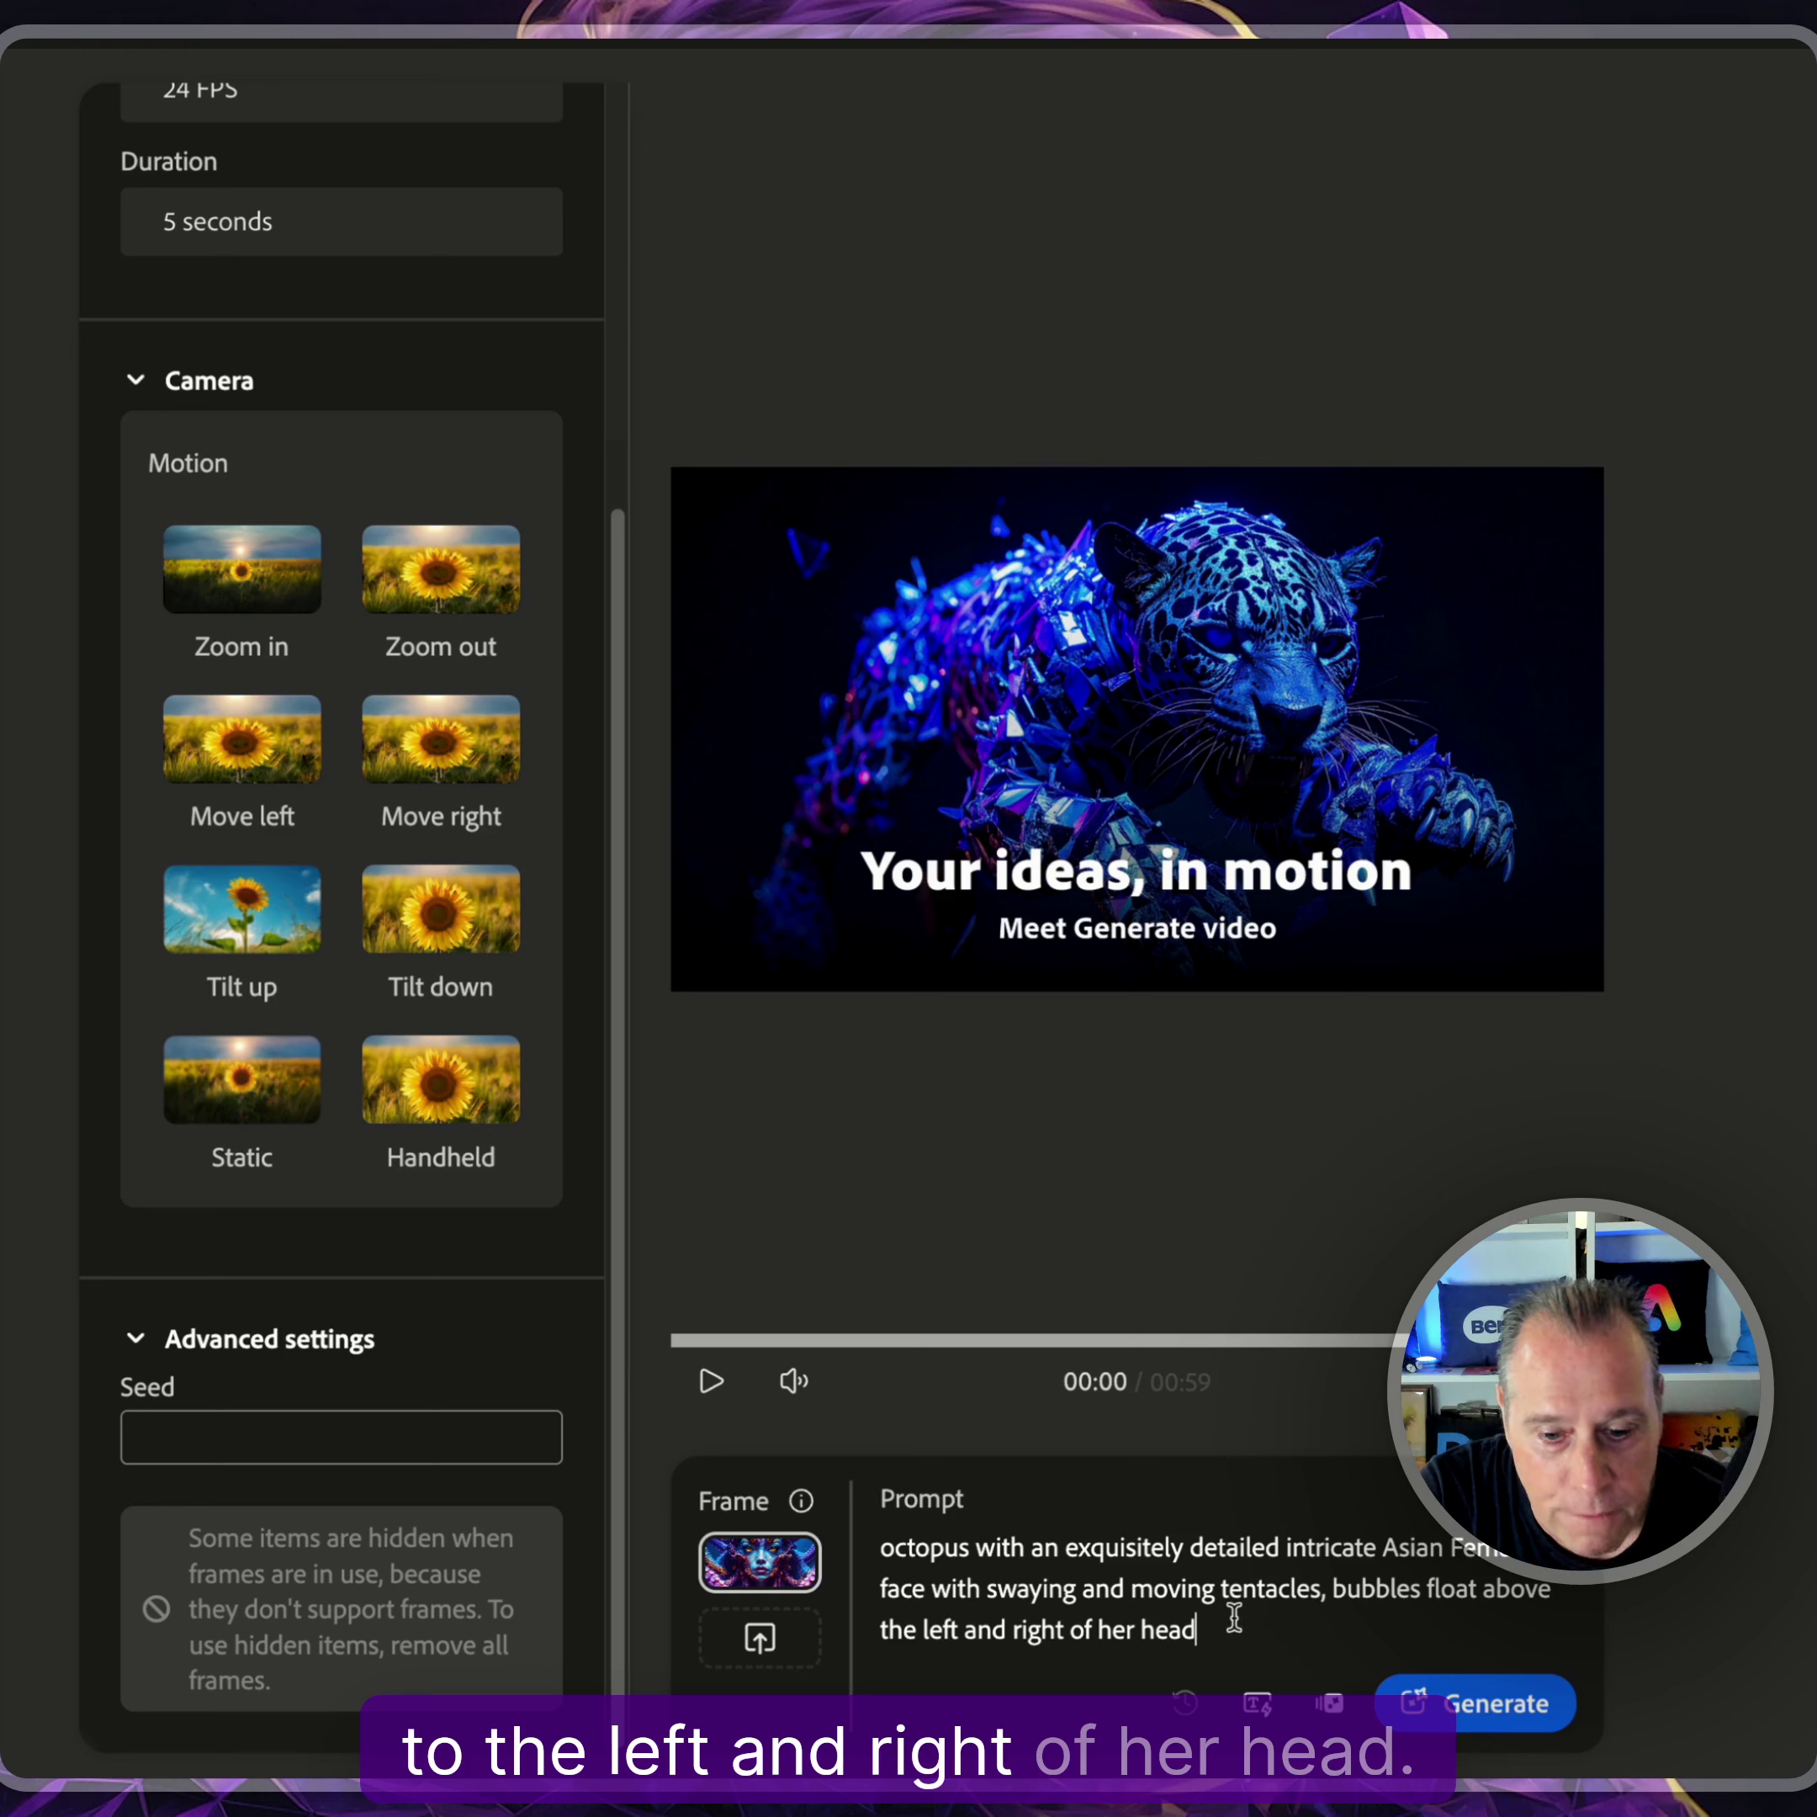
{"action": "left_click", "coordinate": [1483, 1705]}
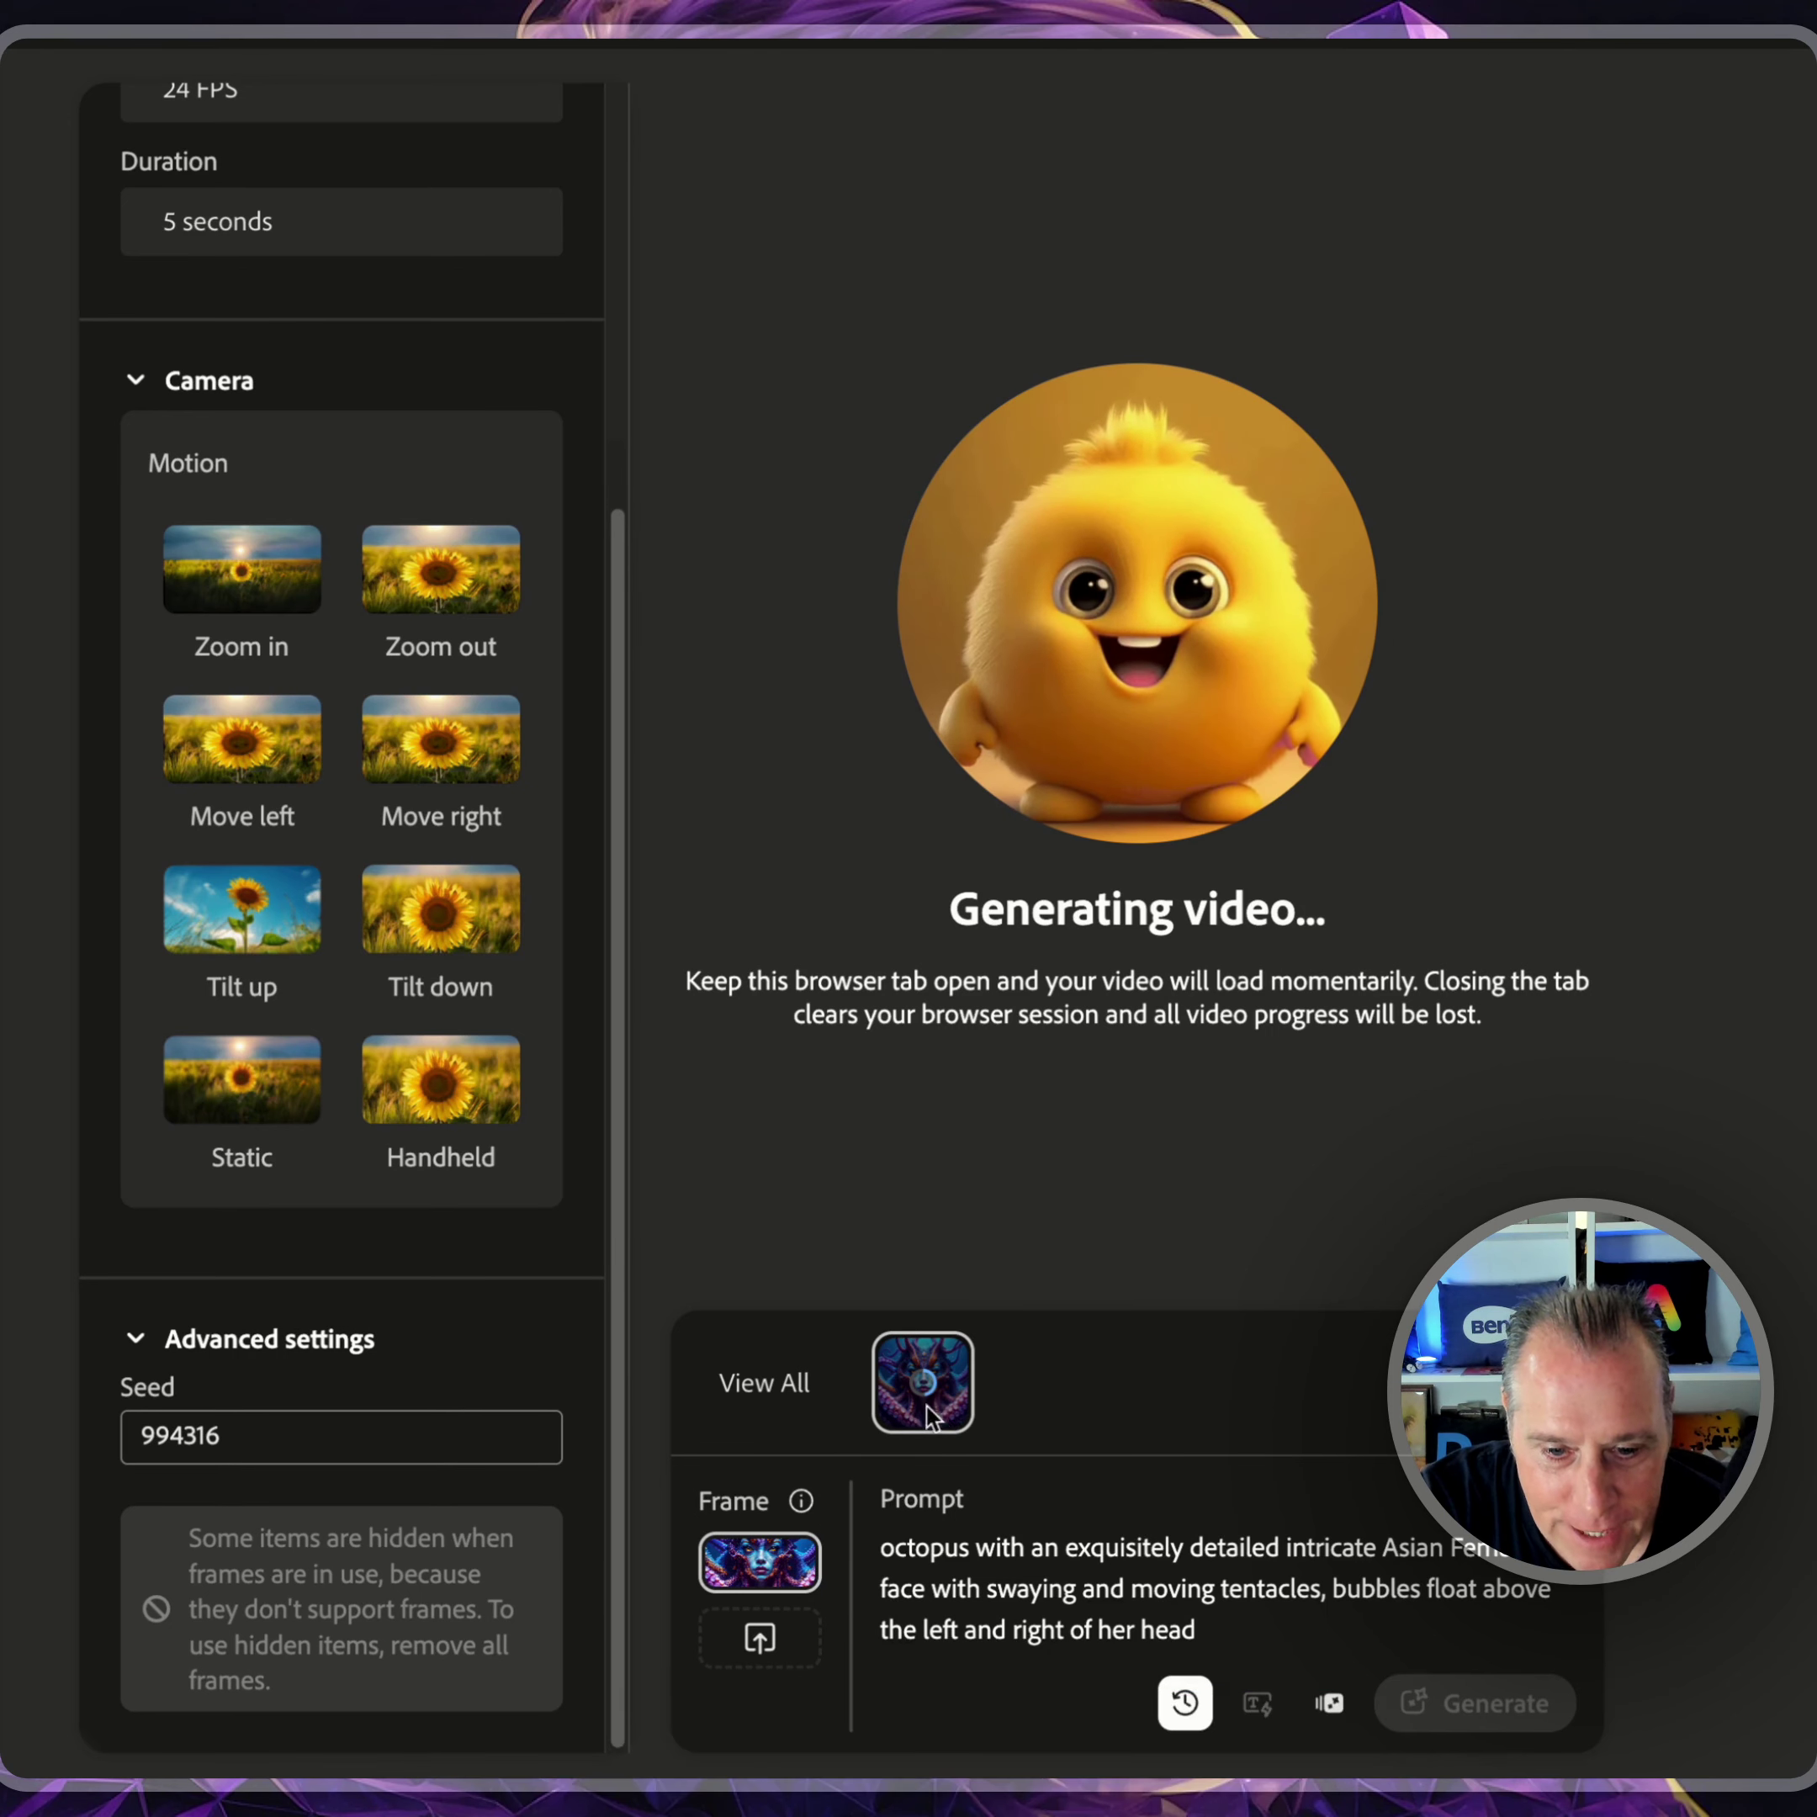
{"action": "mouse_move", "coordinate": [937, 1393]}
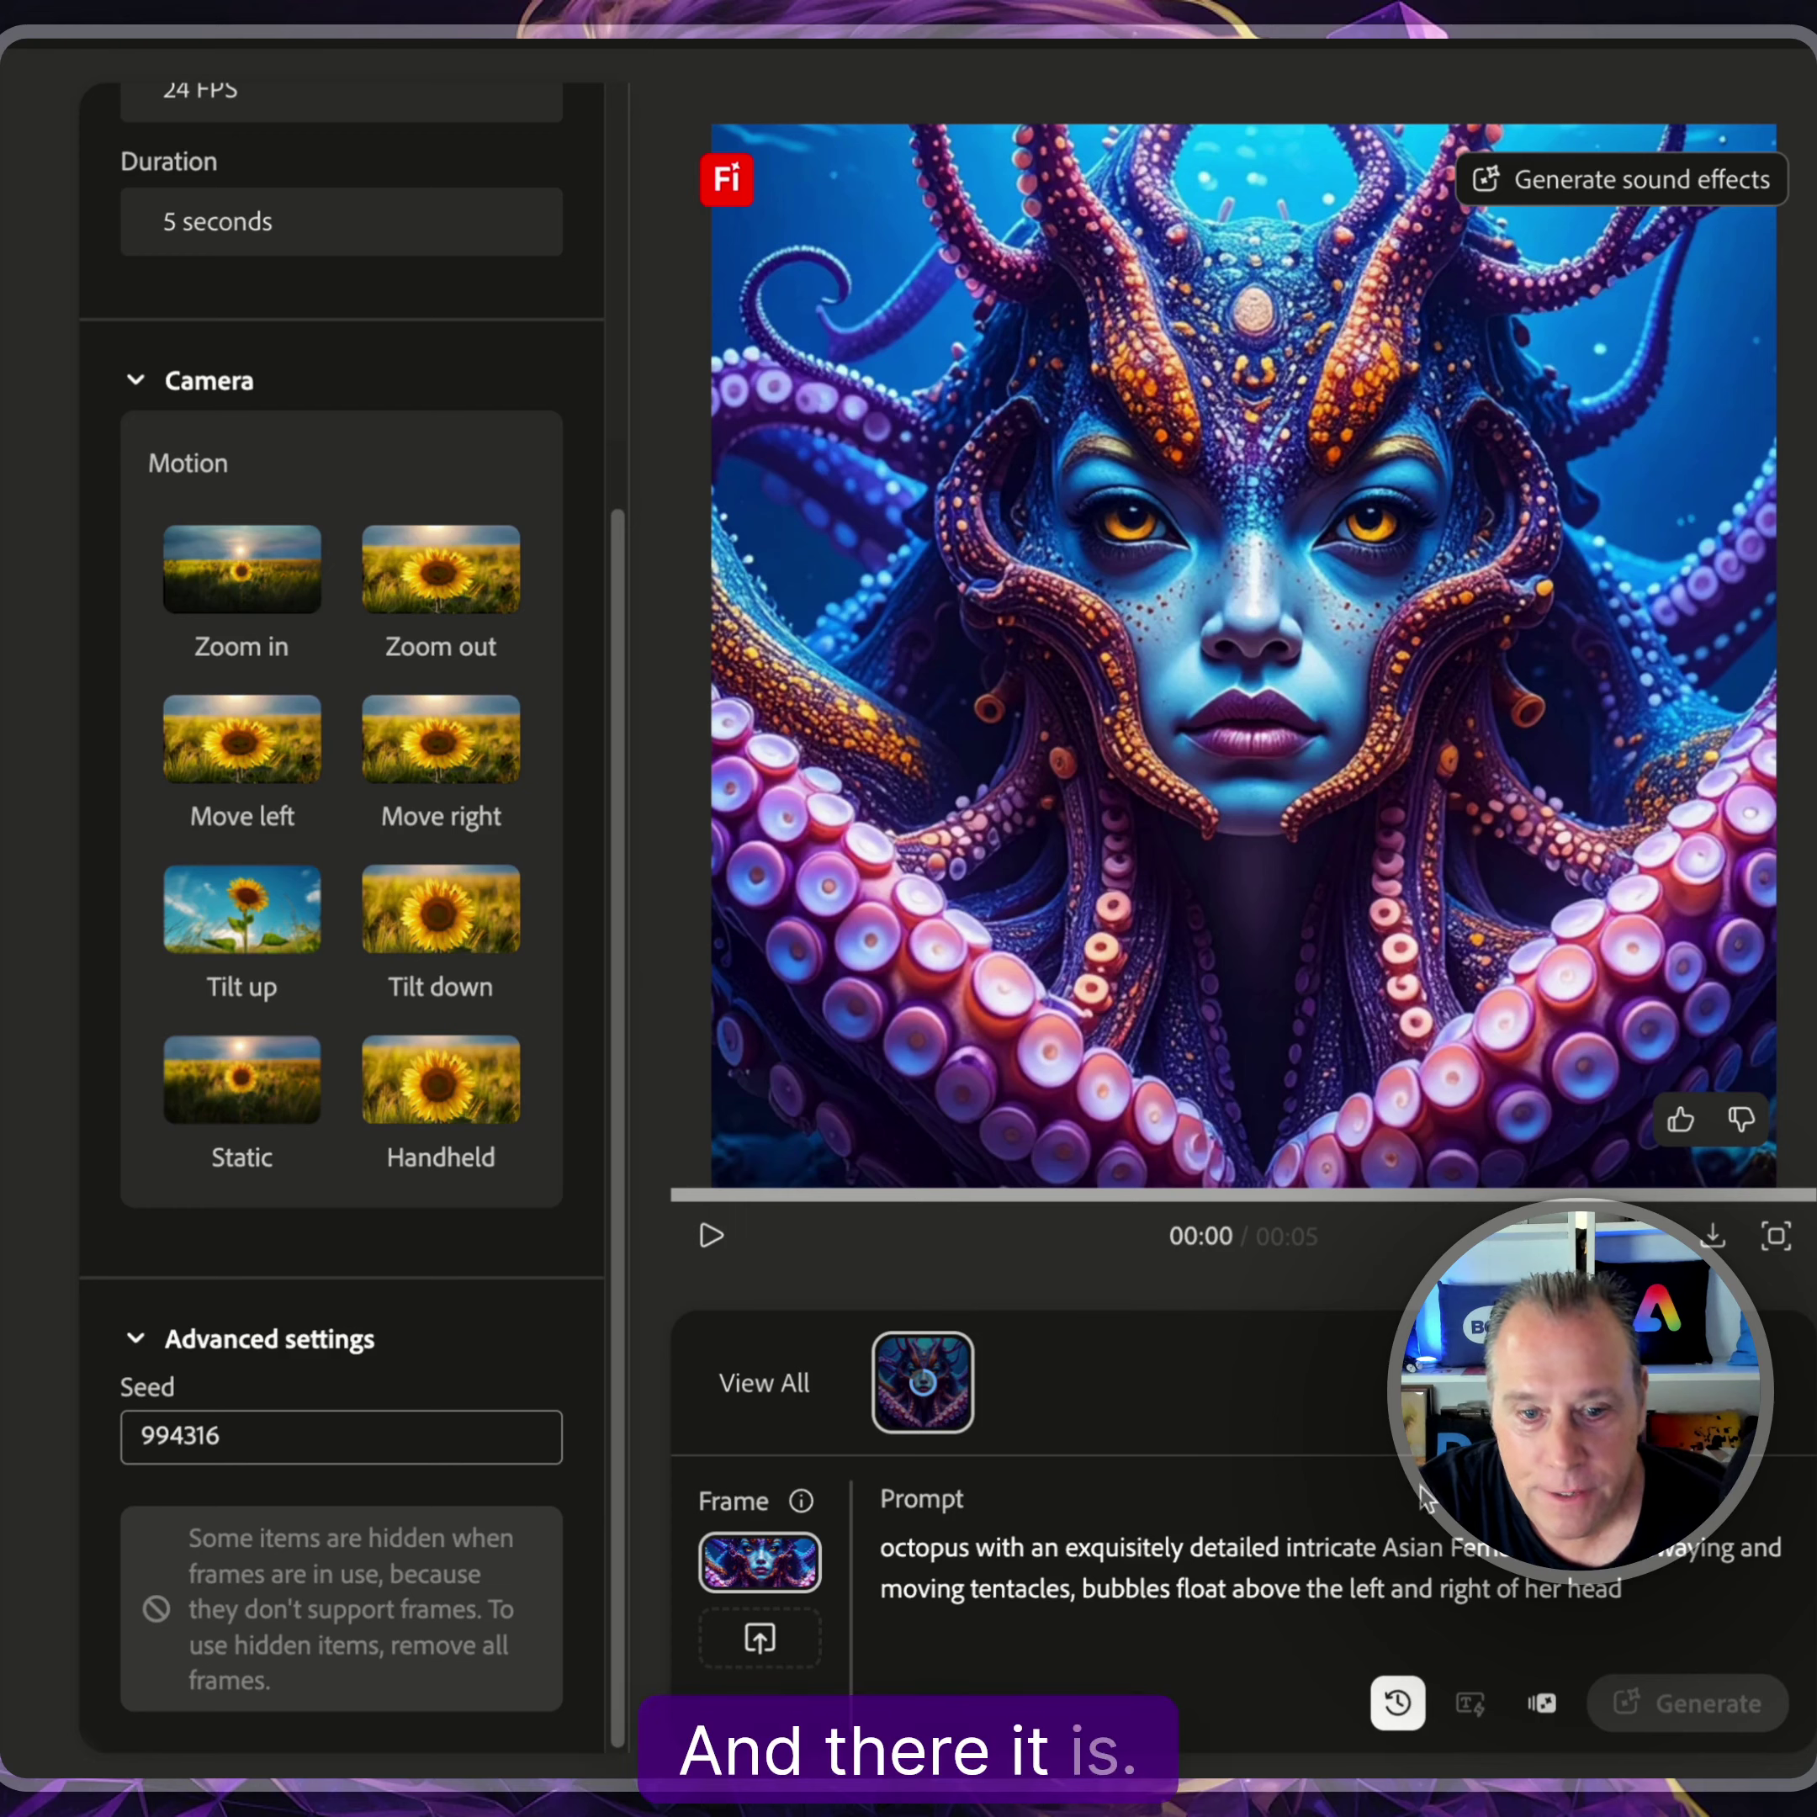
Play the generated video and submit positive feedback marking it Aesthetically pleasing and Prompt accurately interpreted.
{"action": "left_click", "coordinate": [712, 1240]}
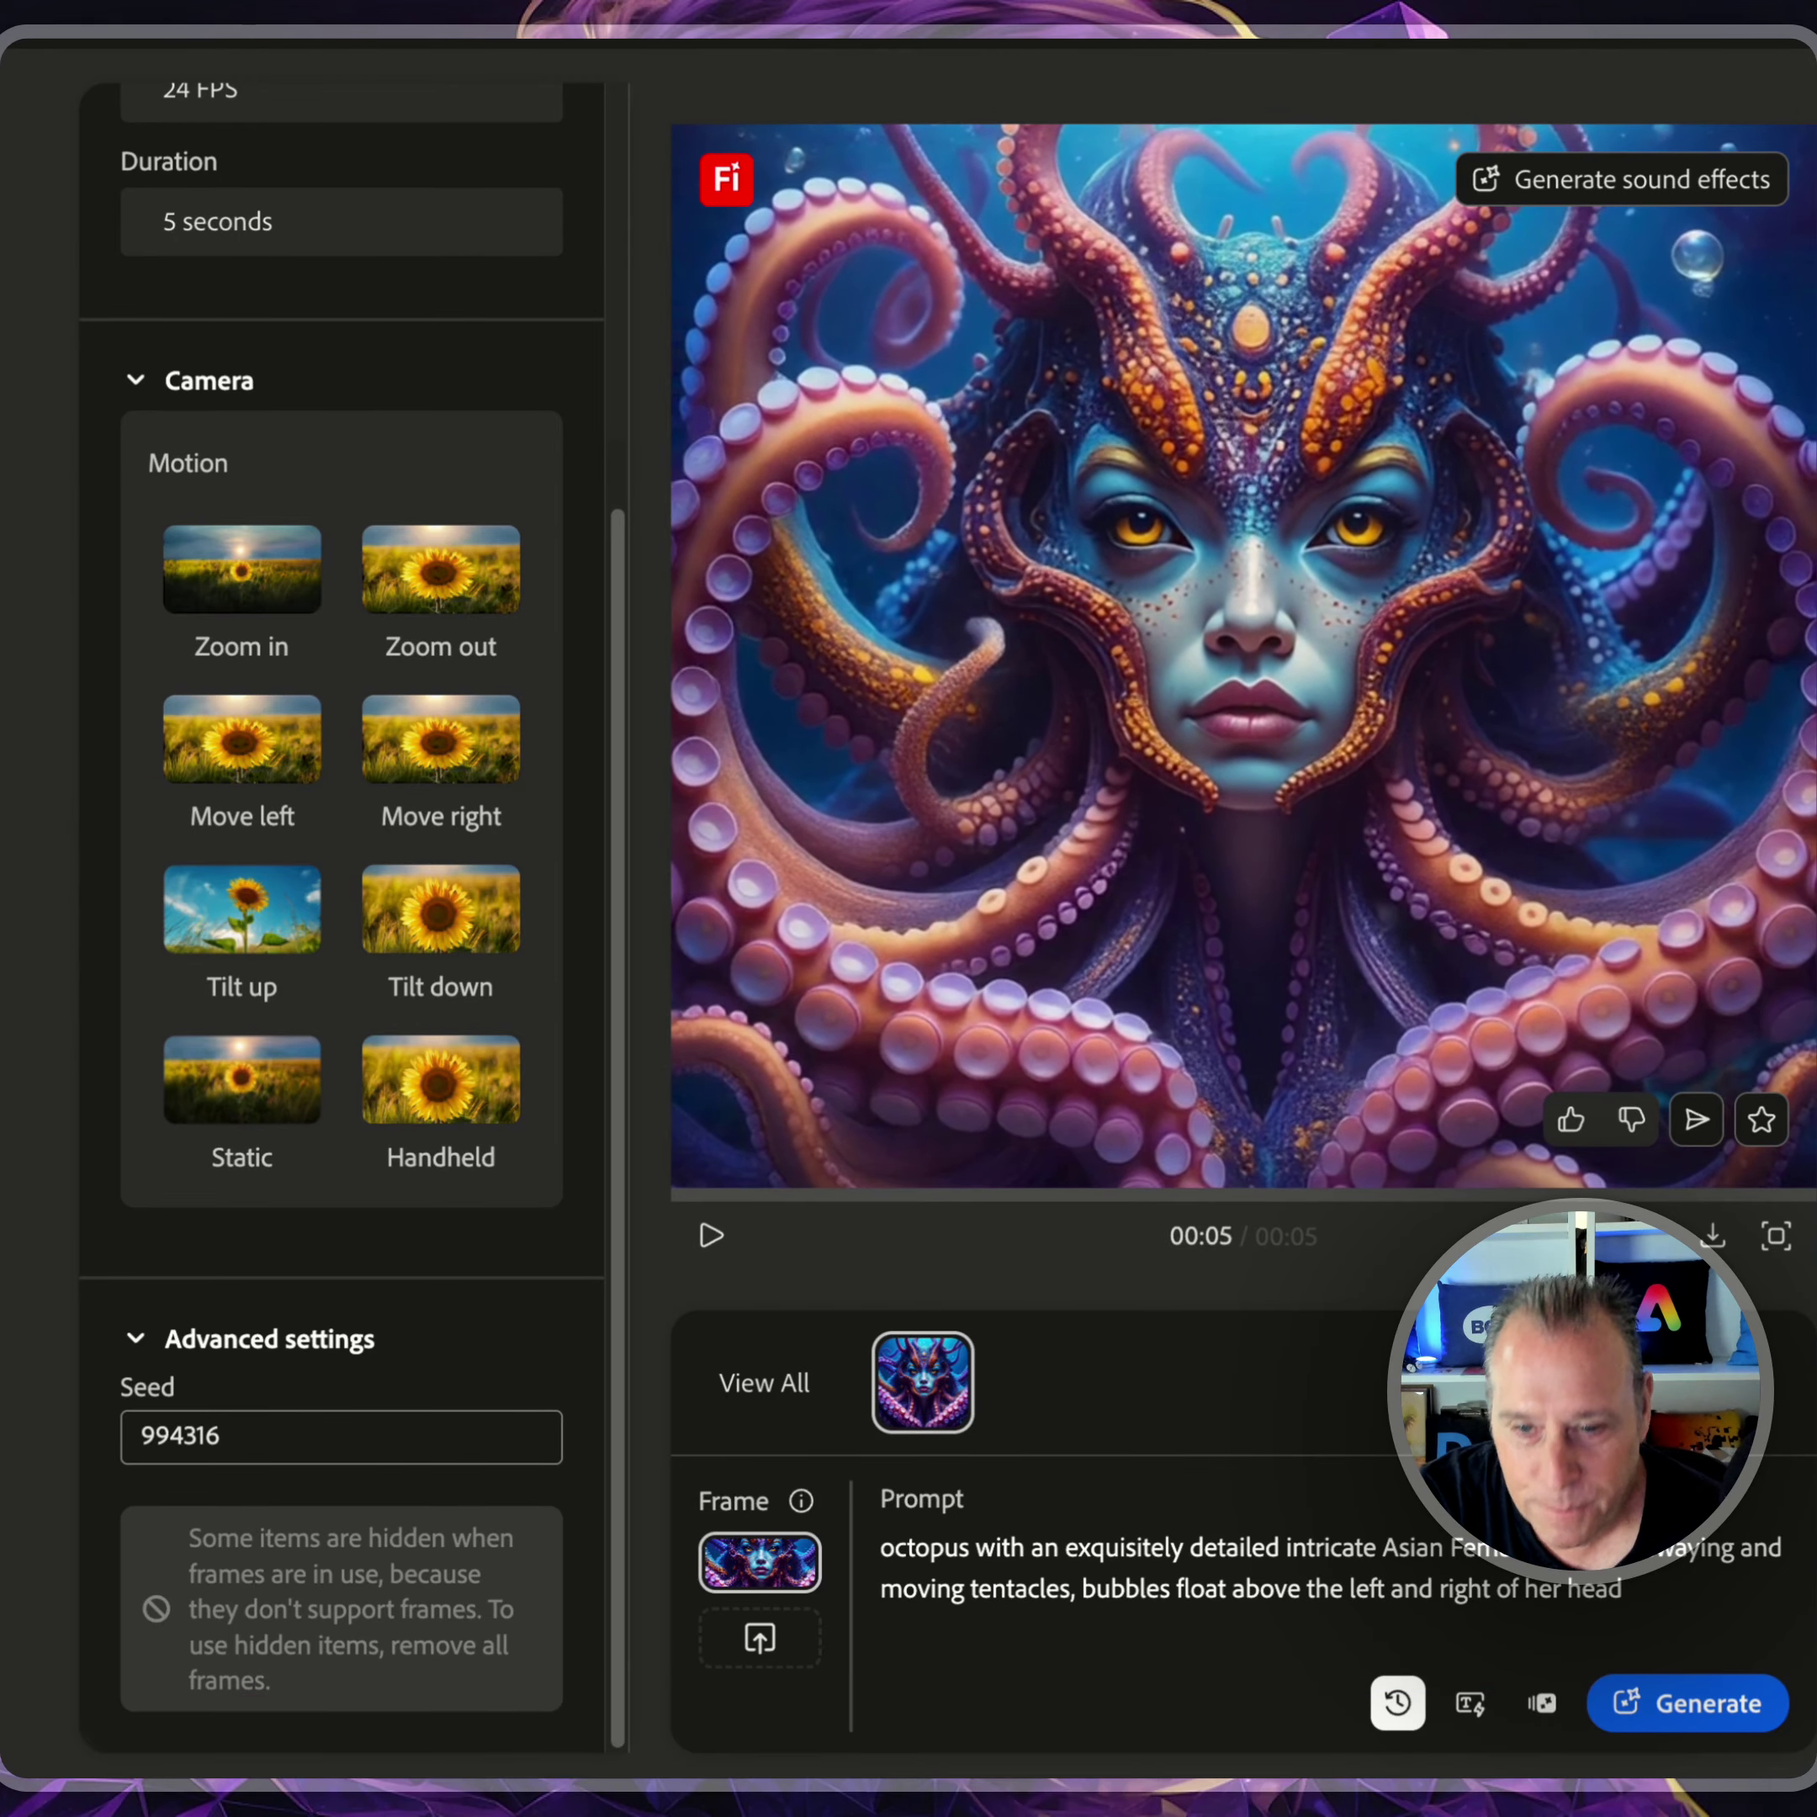
{"action": "left_click", "coordinate": [1570, 1123]}
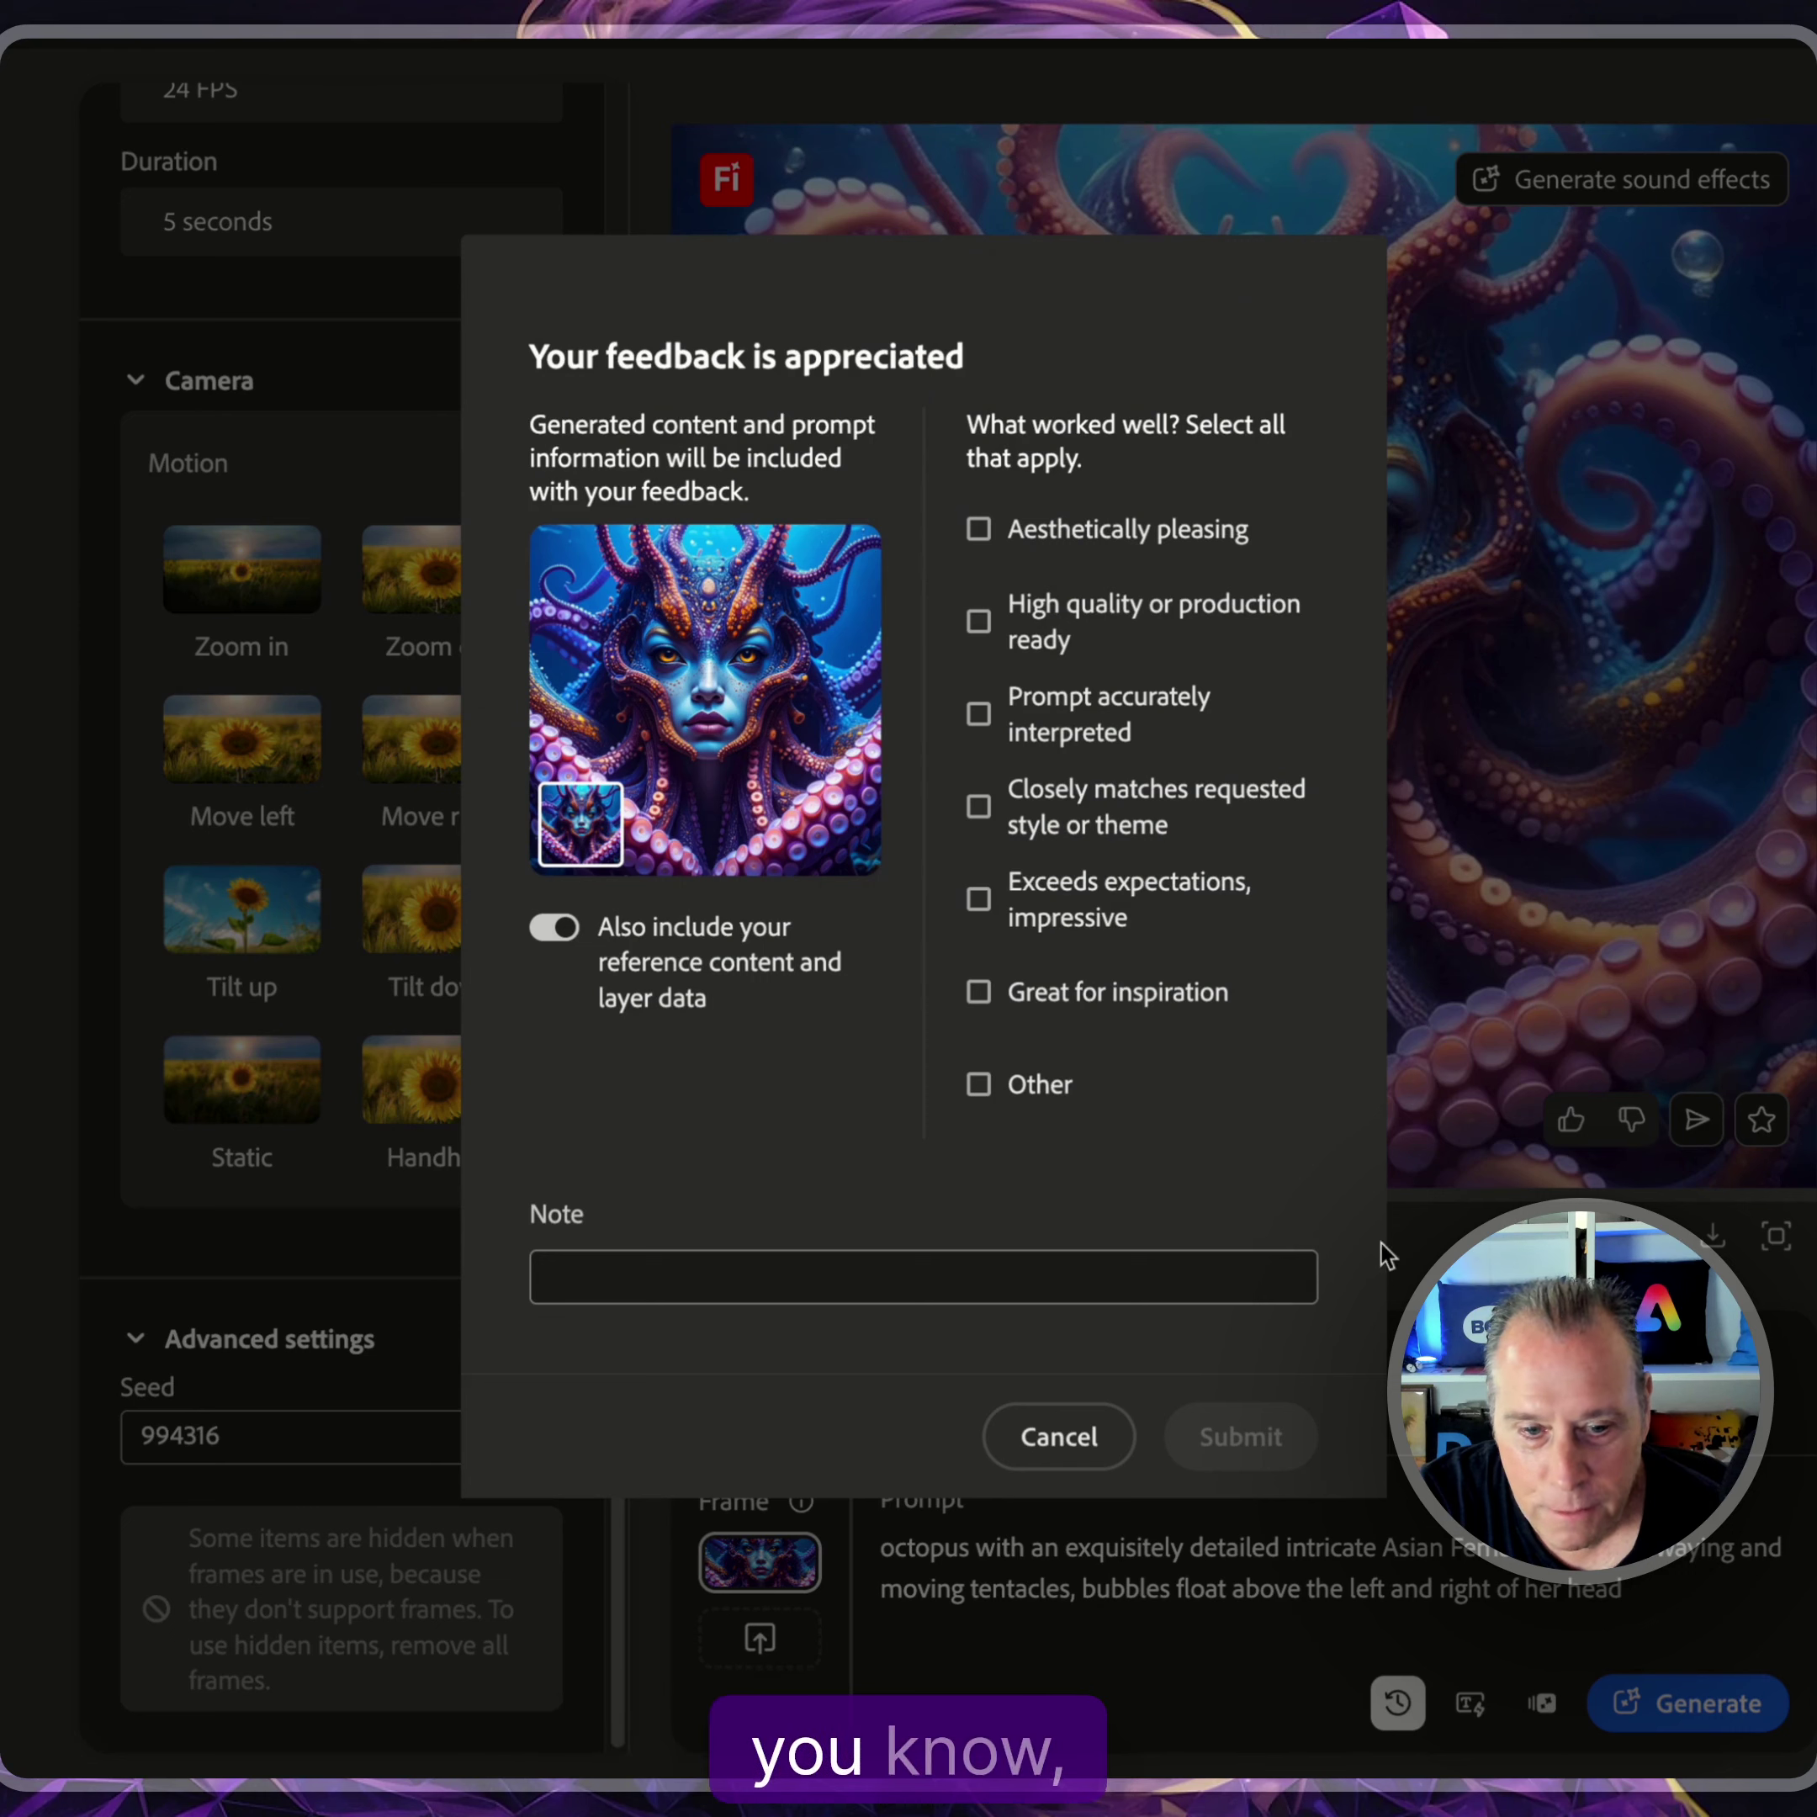
{"action": "left_click", "coordinate": [980, 528]}
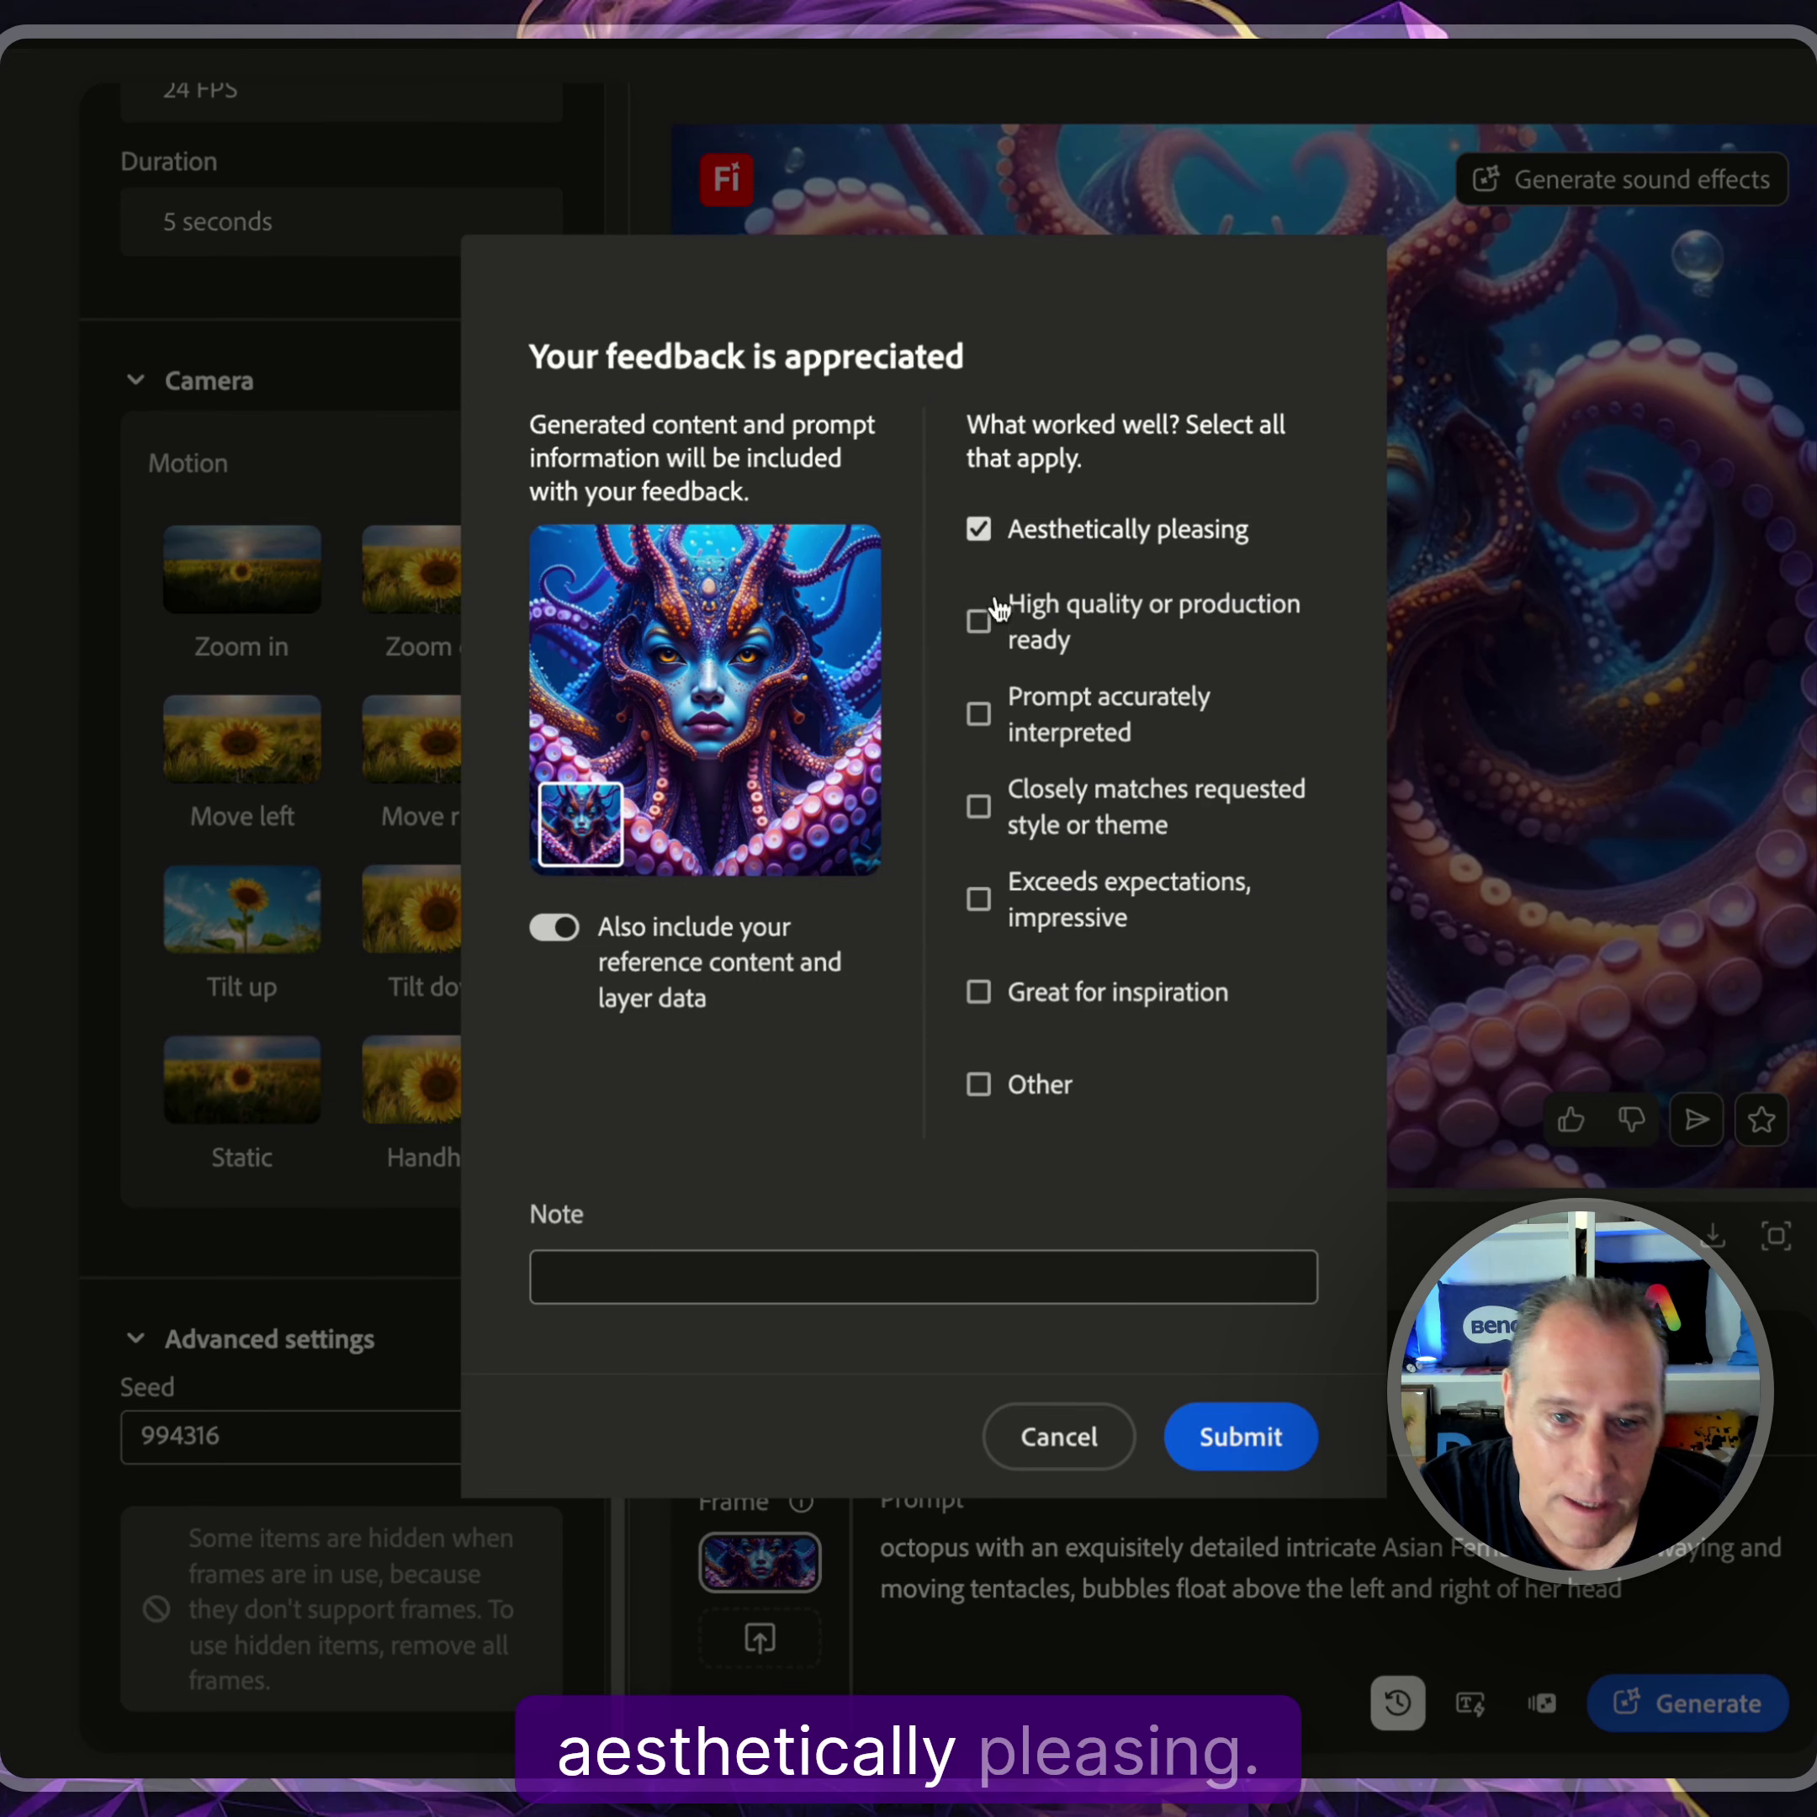
{"action": "left_click", "coordinate": [977, 716]}
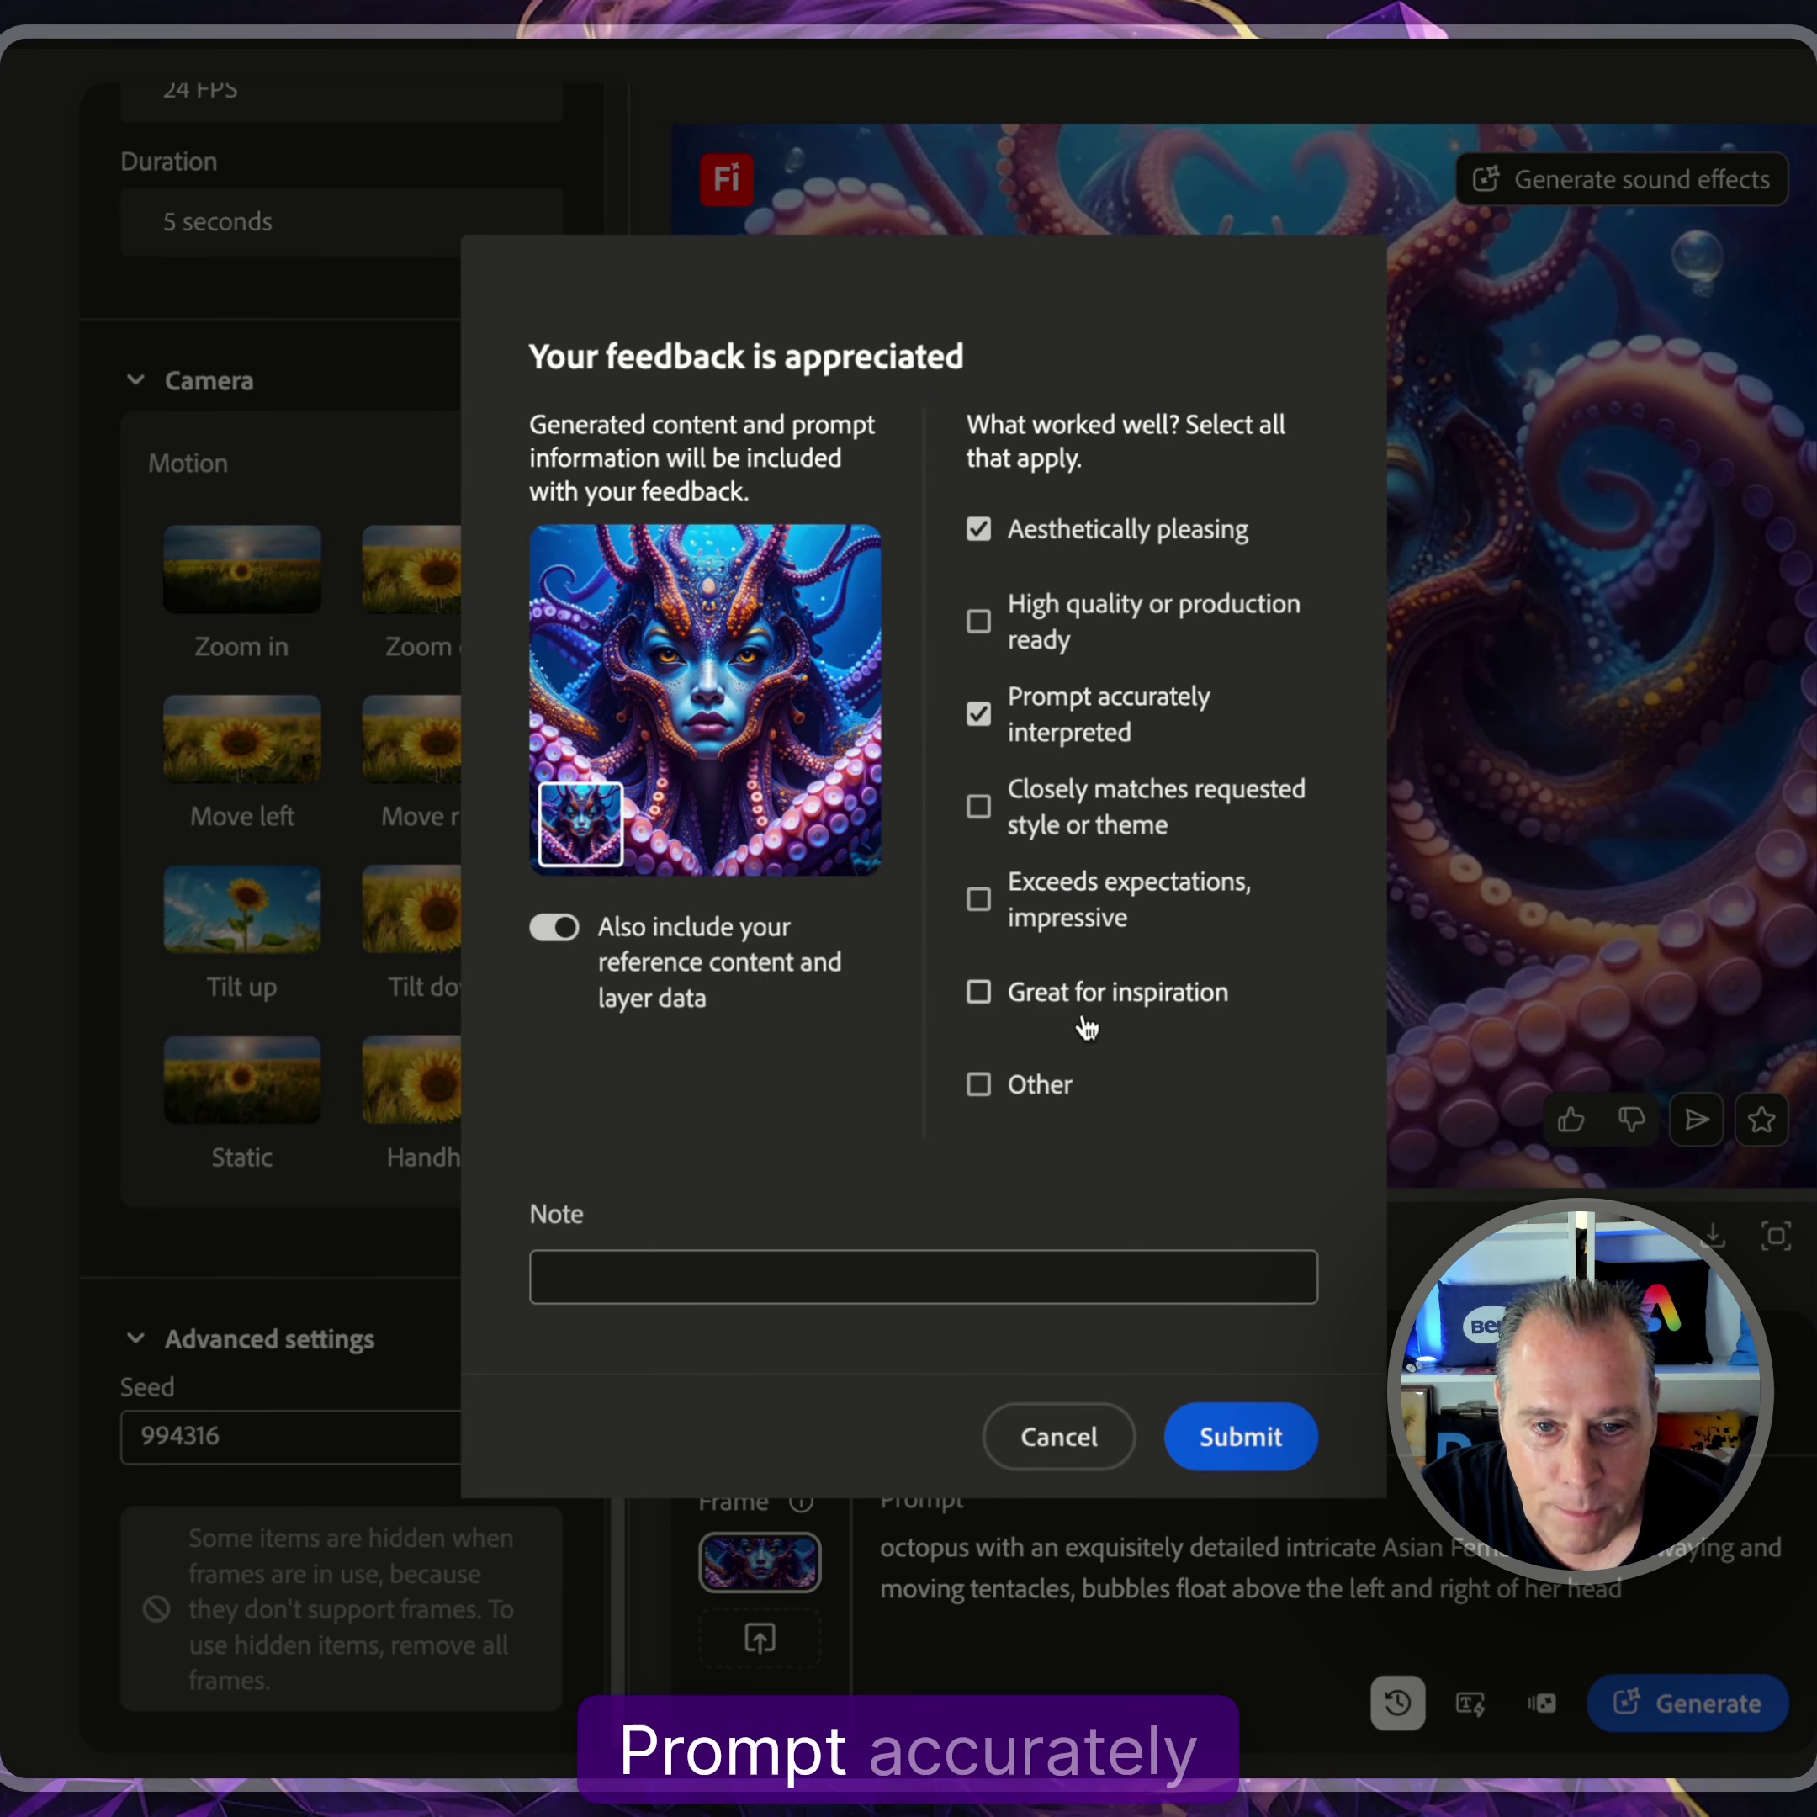
{"action": "left_click", "coordinate": [1264, 1443]}
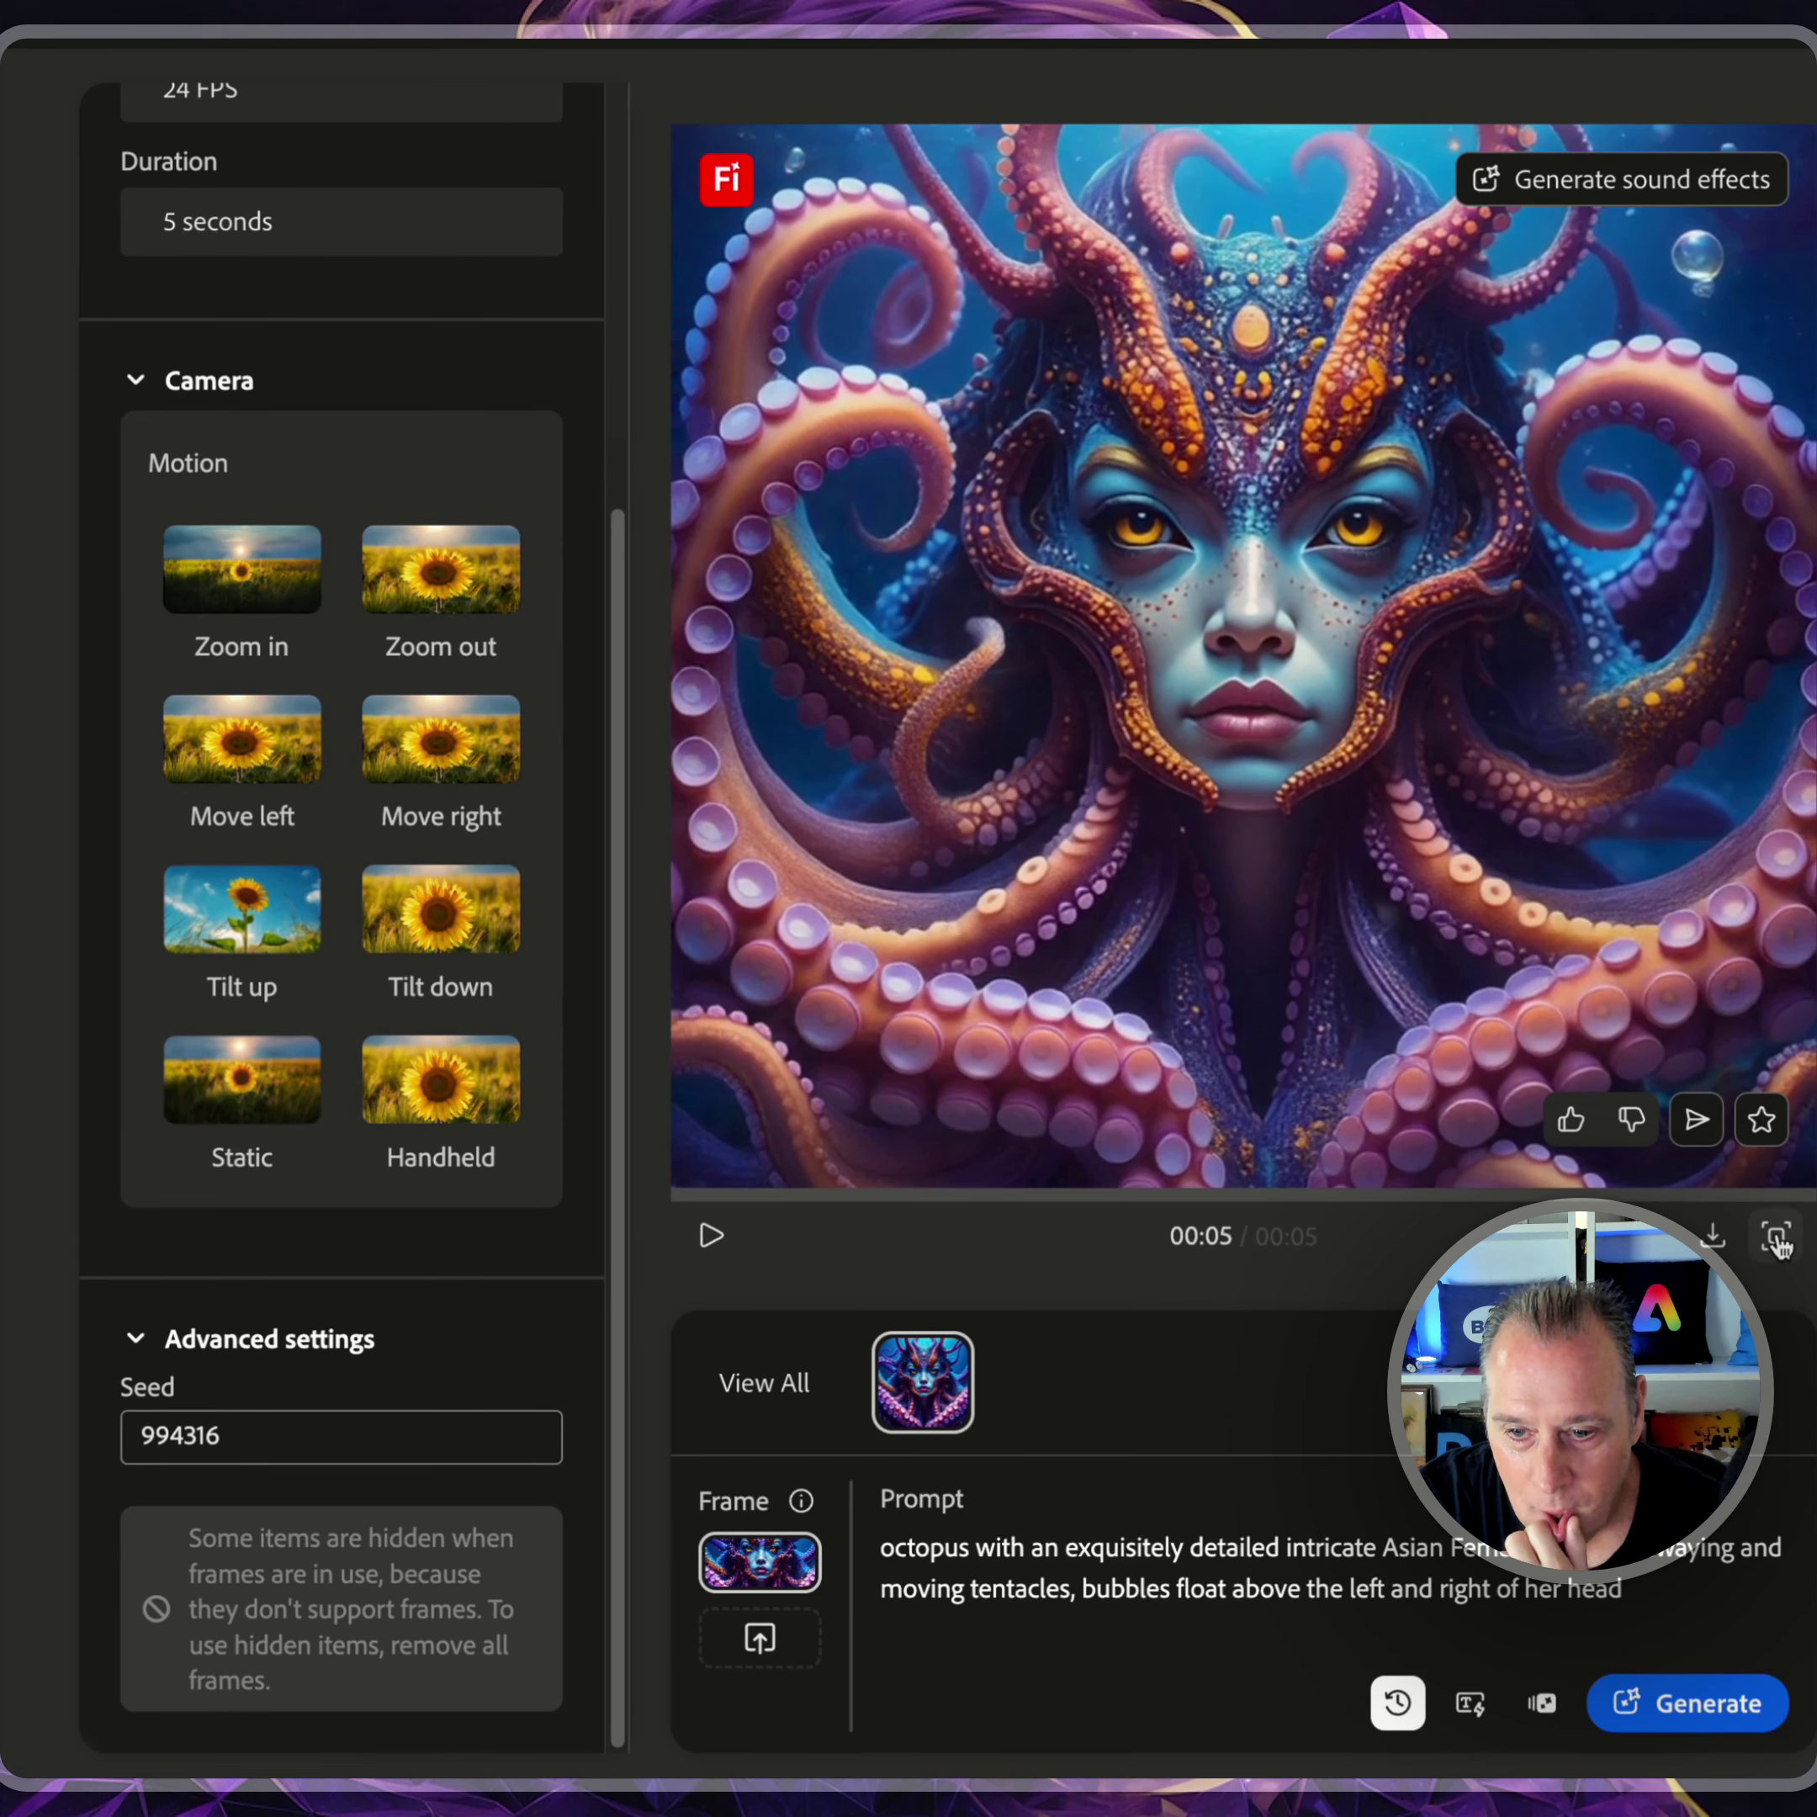
Download the generated octopus-woman video and mark it as a favorite.
{"action": "left_click", "coordinate": [1713, 1235]}
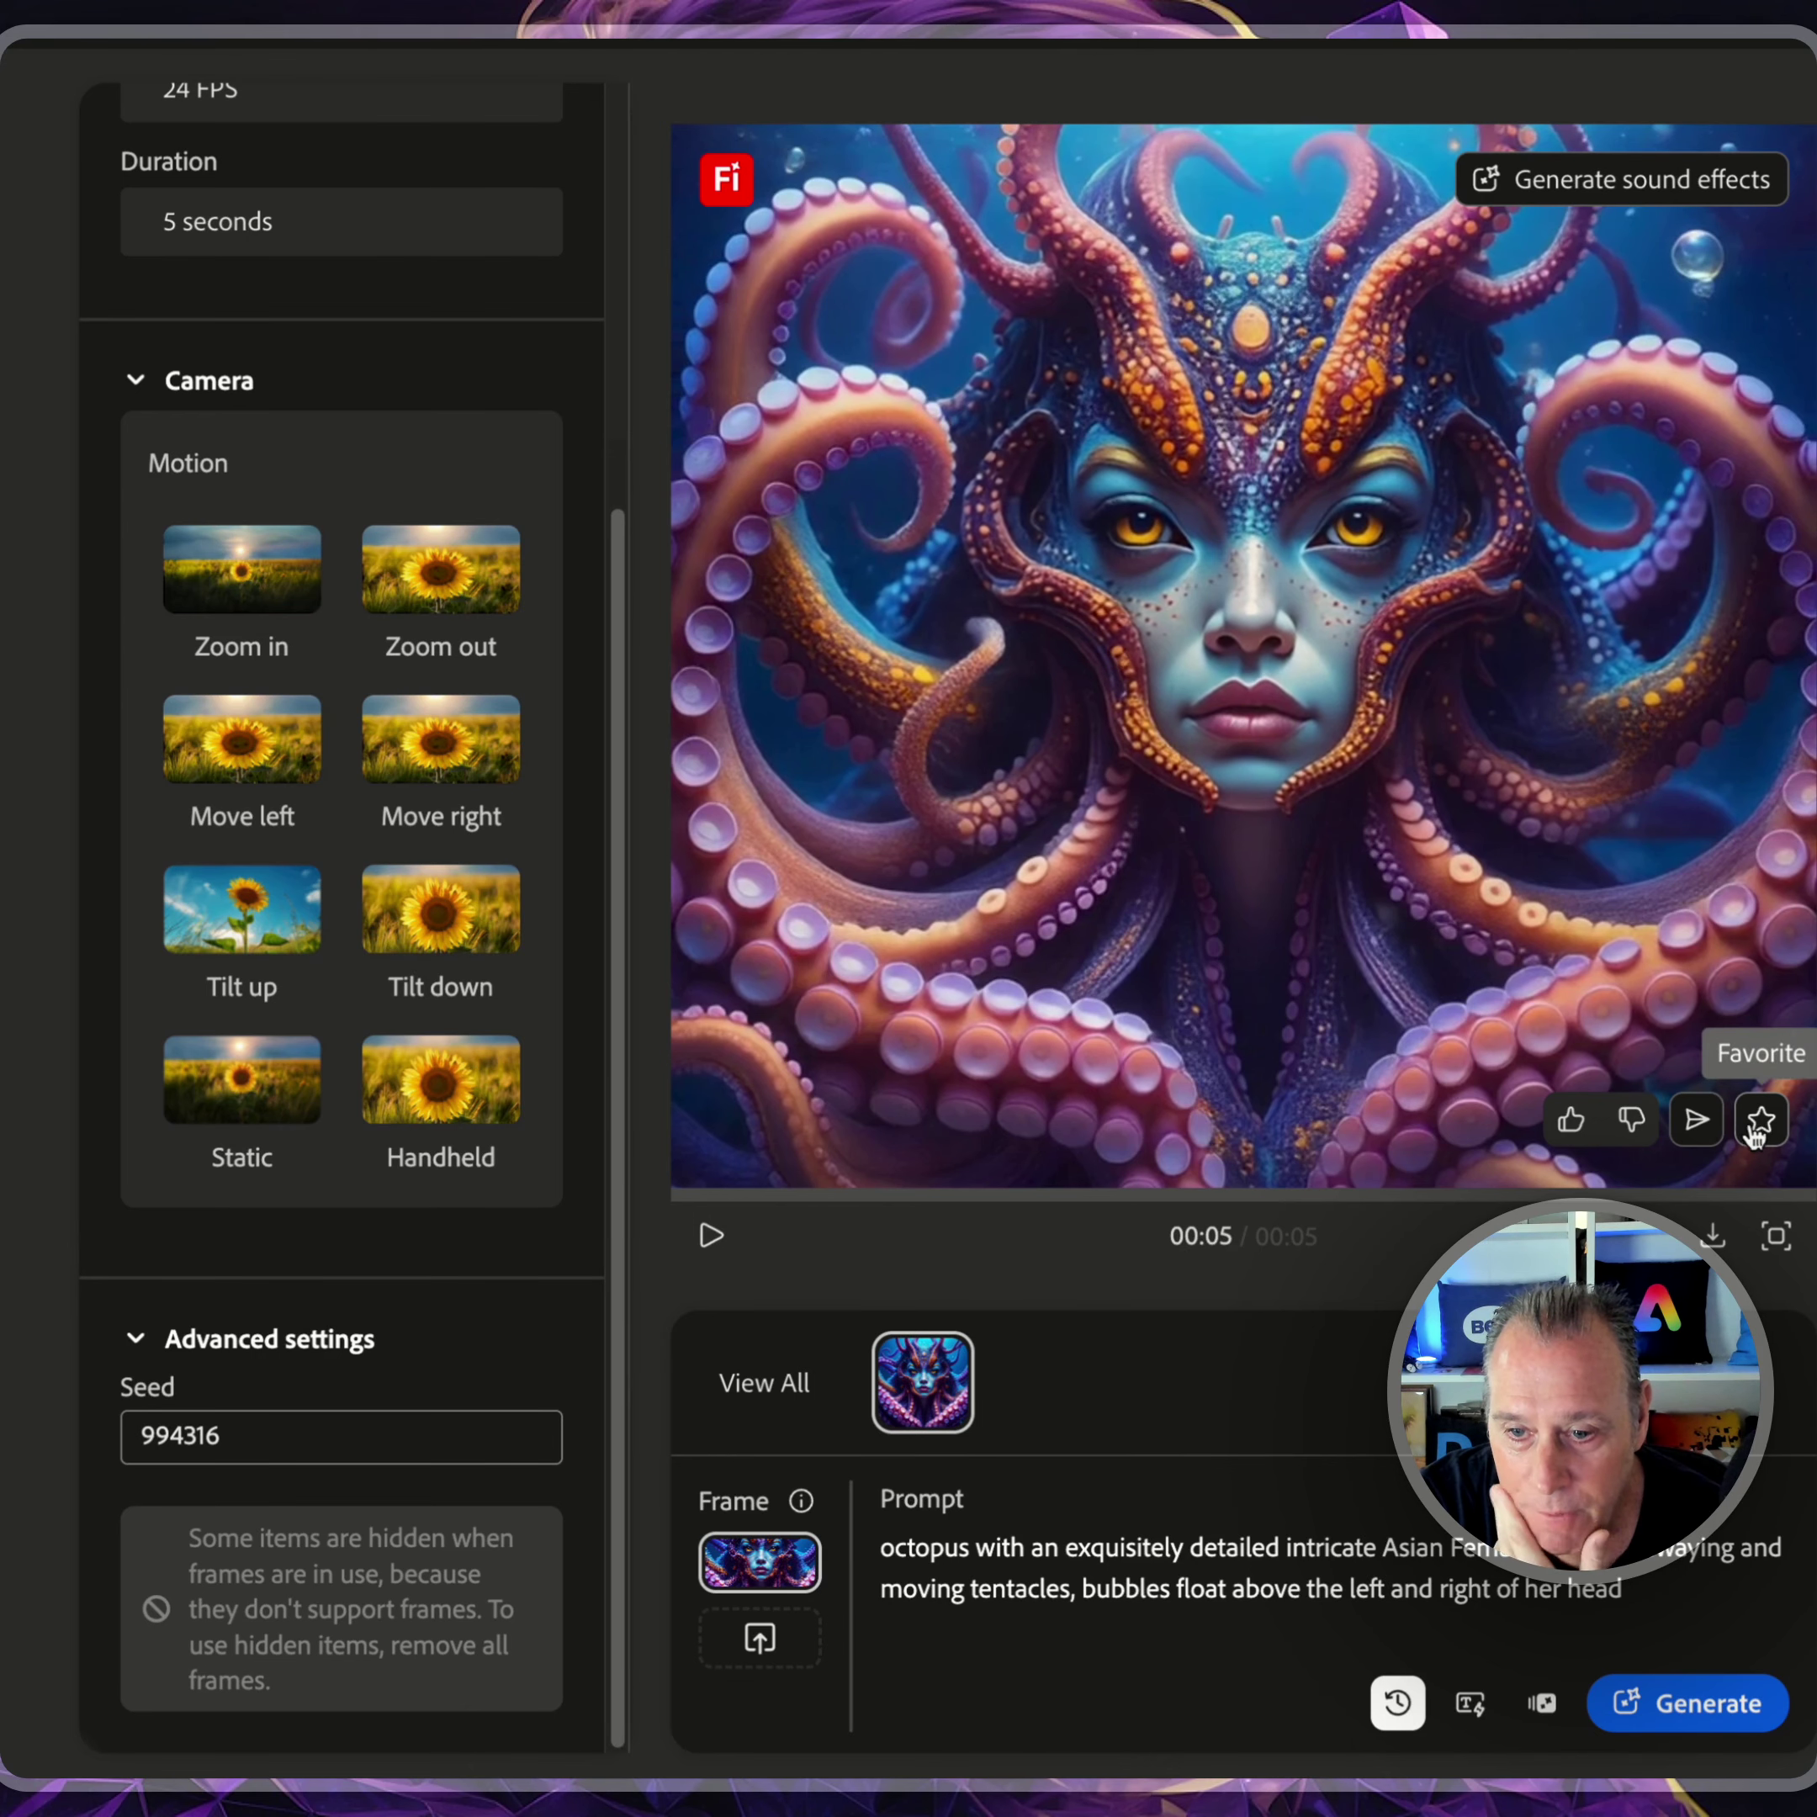
{"action": "left_click", "coordinate": [1756, 1128]}
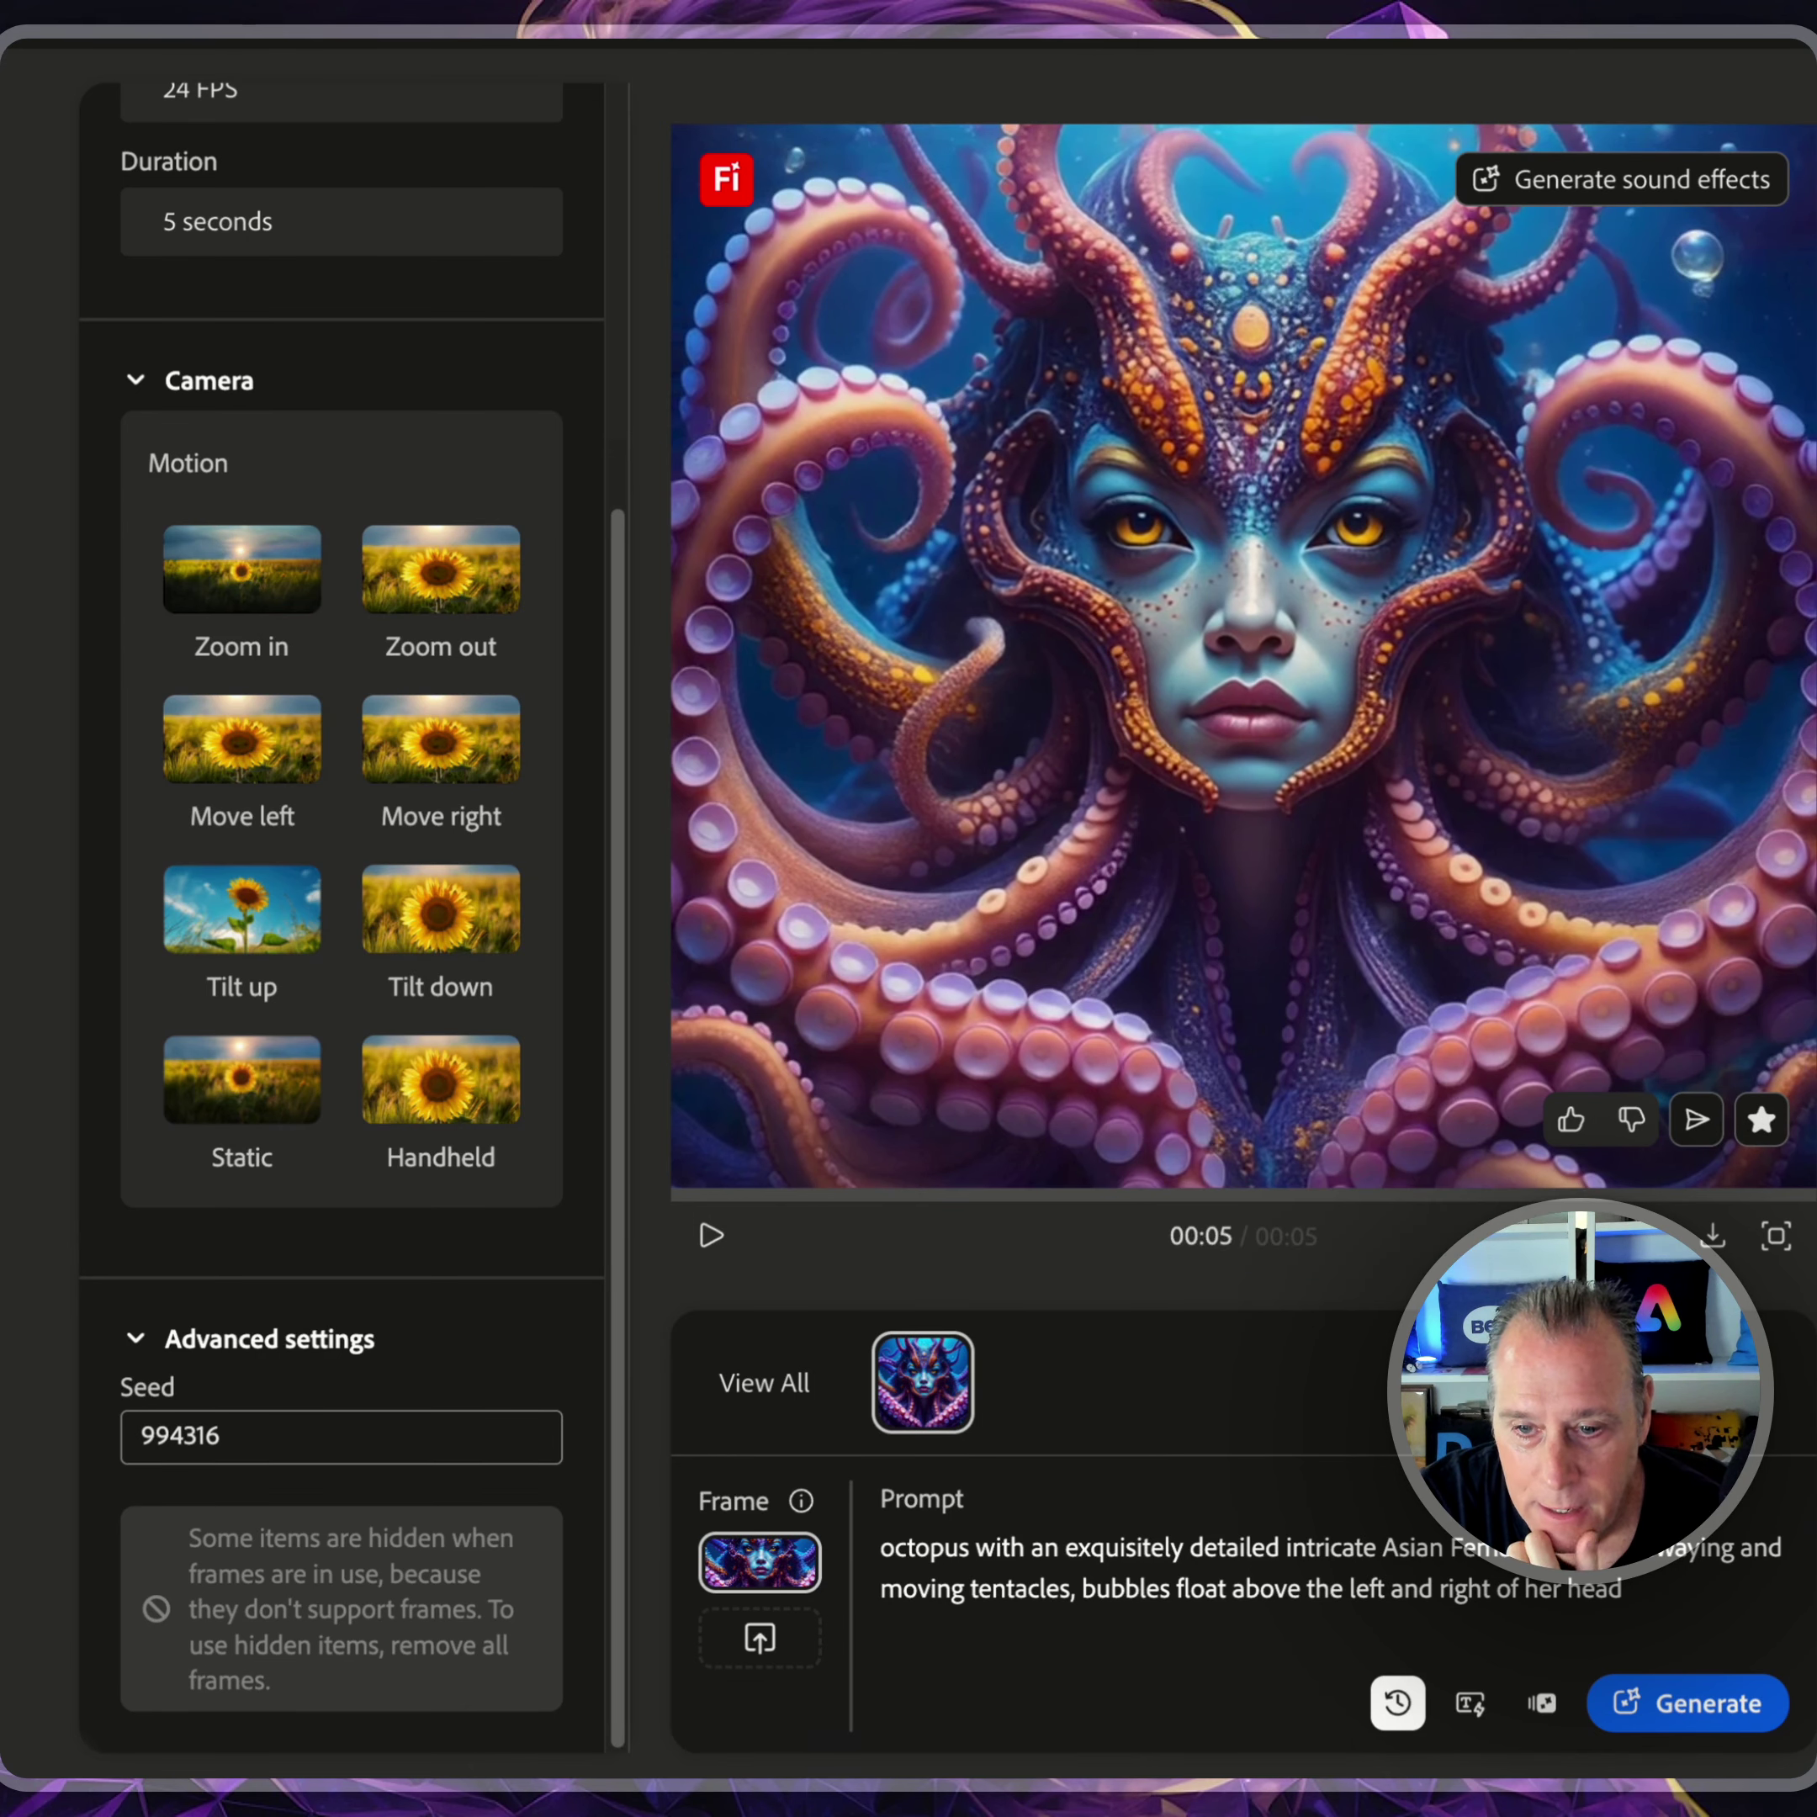
Submit the octopus-woman video to the gallery, accepting the public profile and the submission terms.
{"action": "left_click", "coordinate": [1696, 1120]}
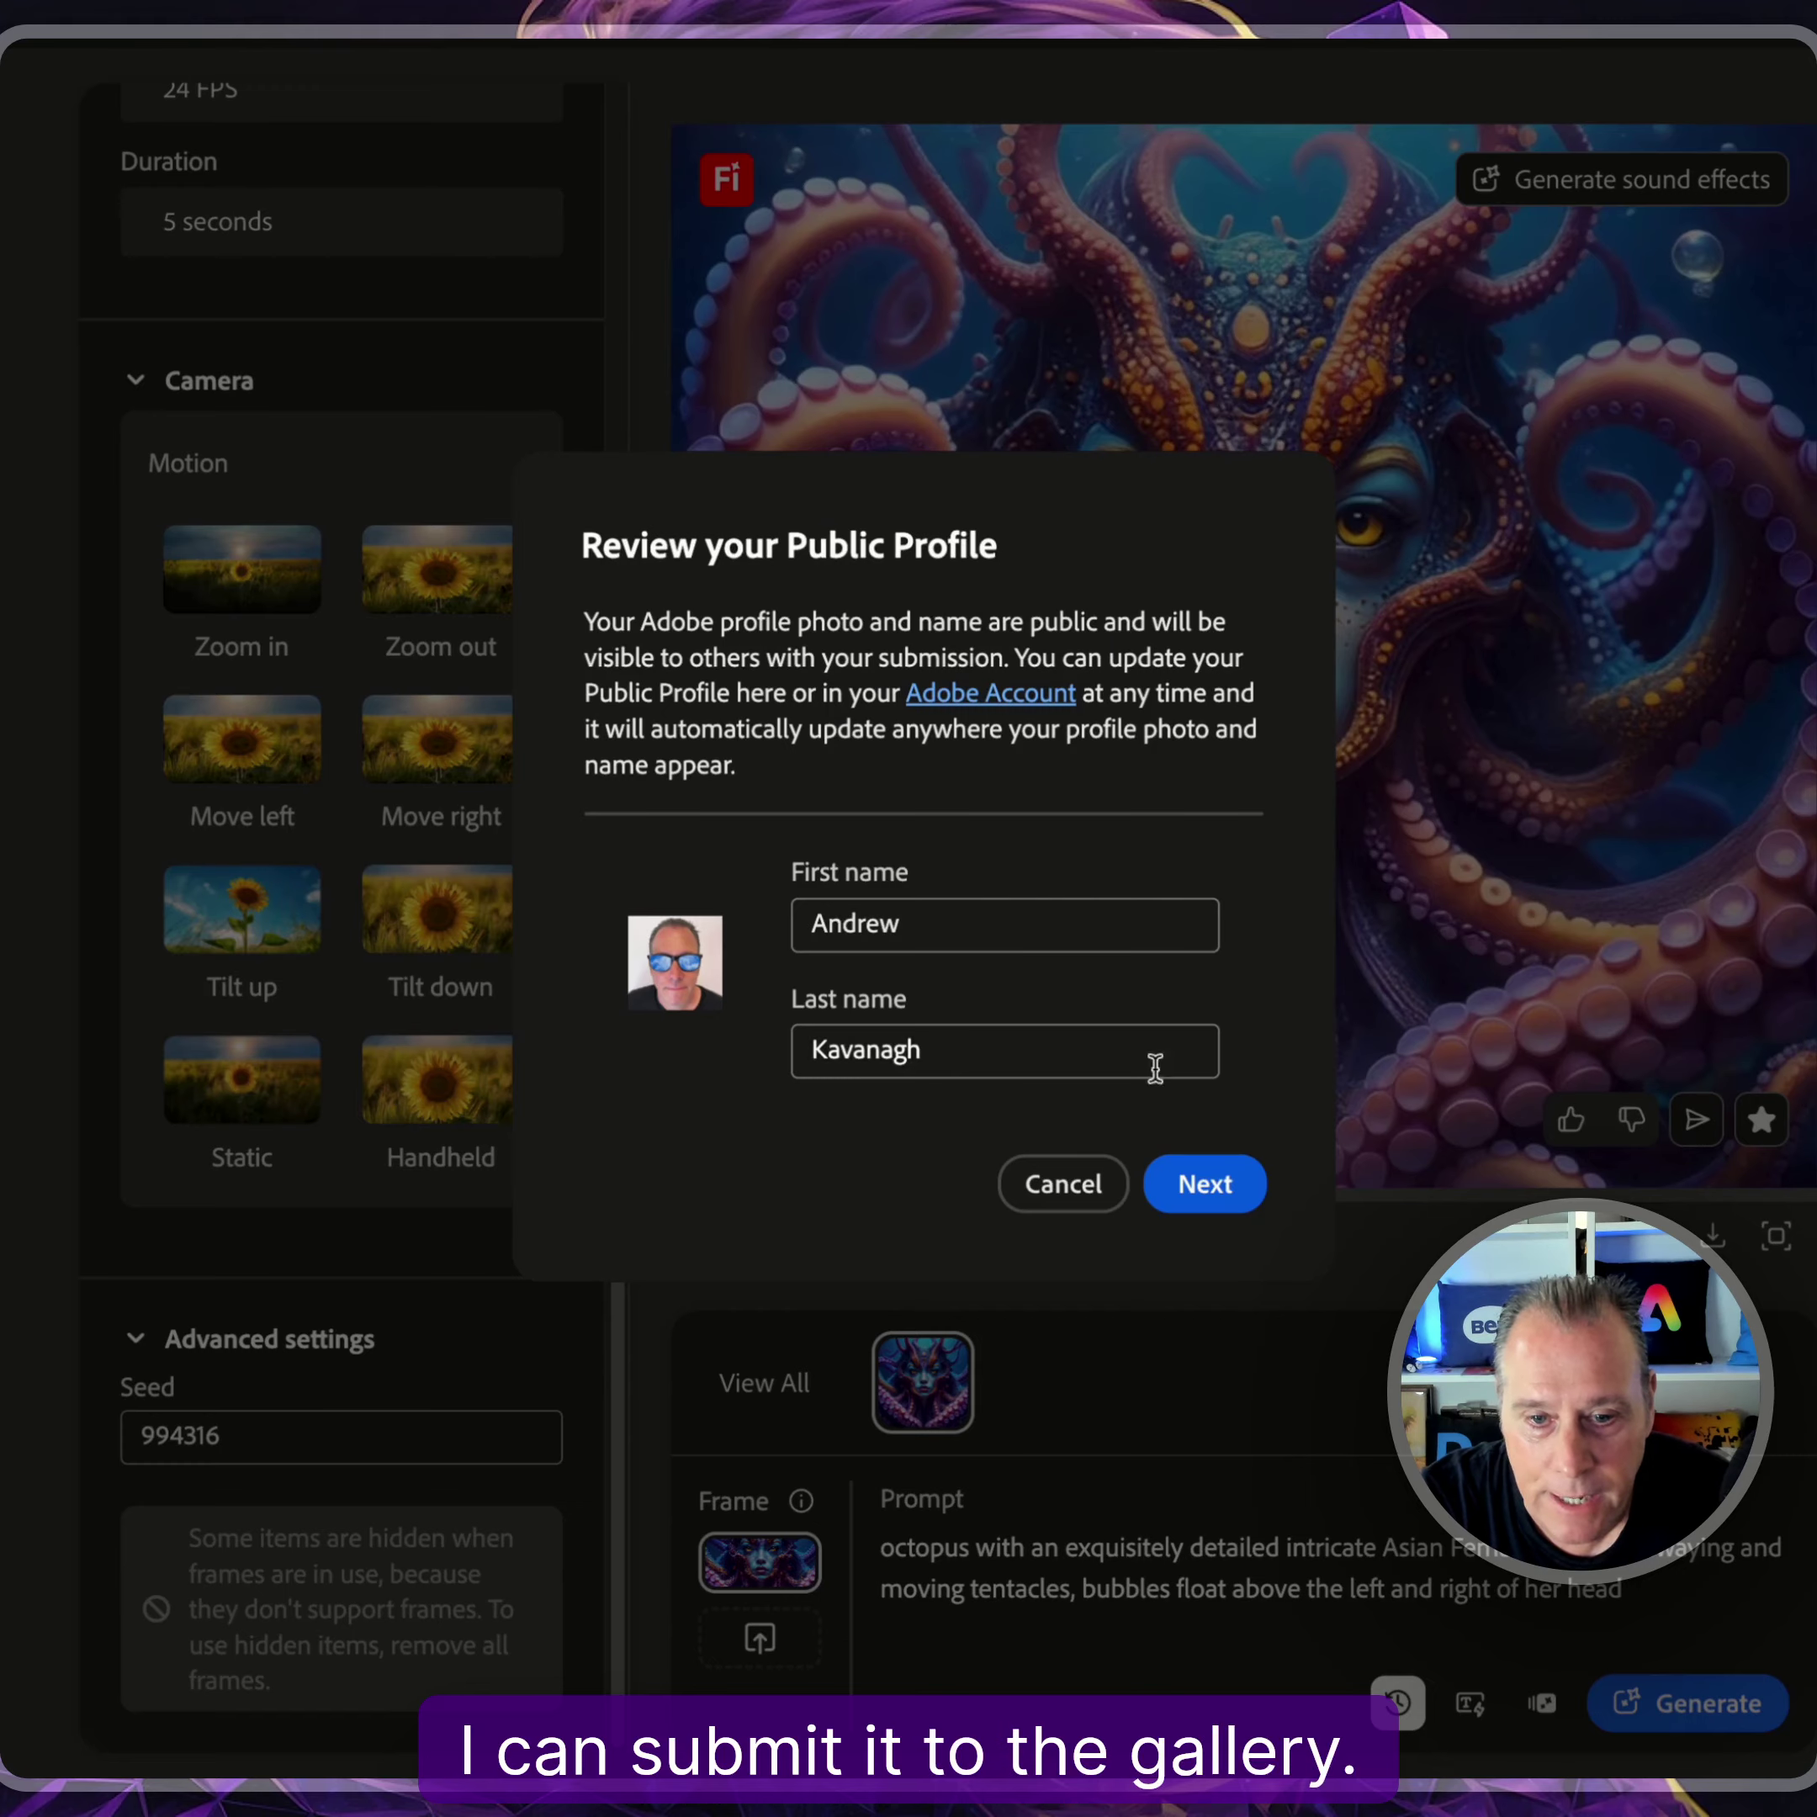
{"action": "left_click", "coordinate": [1208, 1181]}
{"action": "left_click", "coordinate": [1359, 1277]}
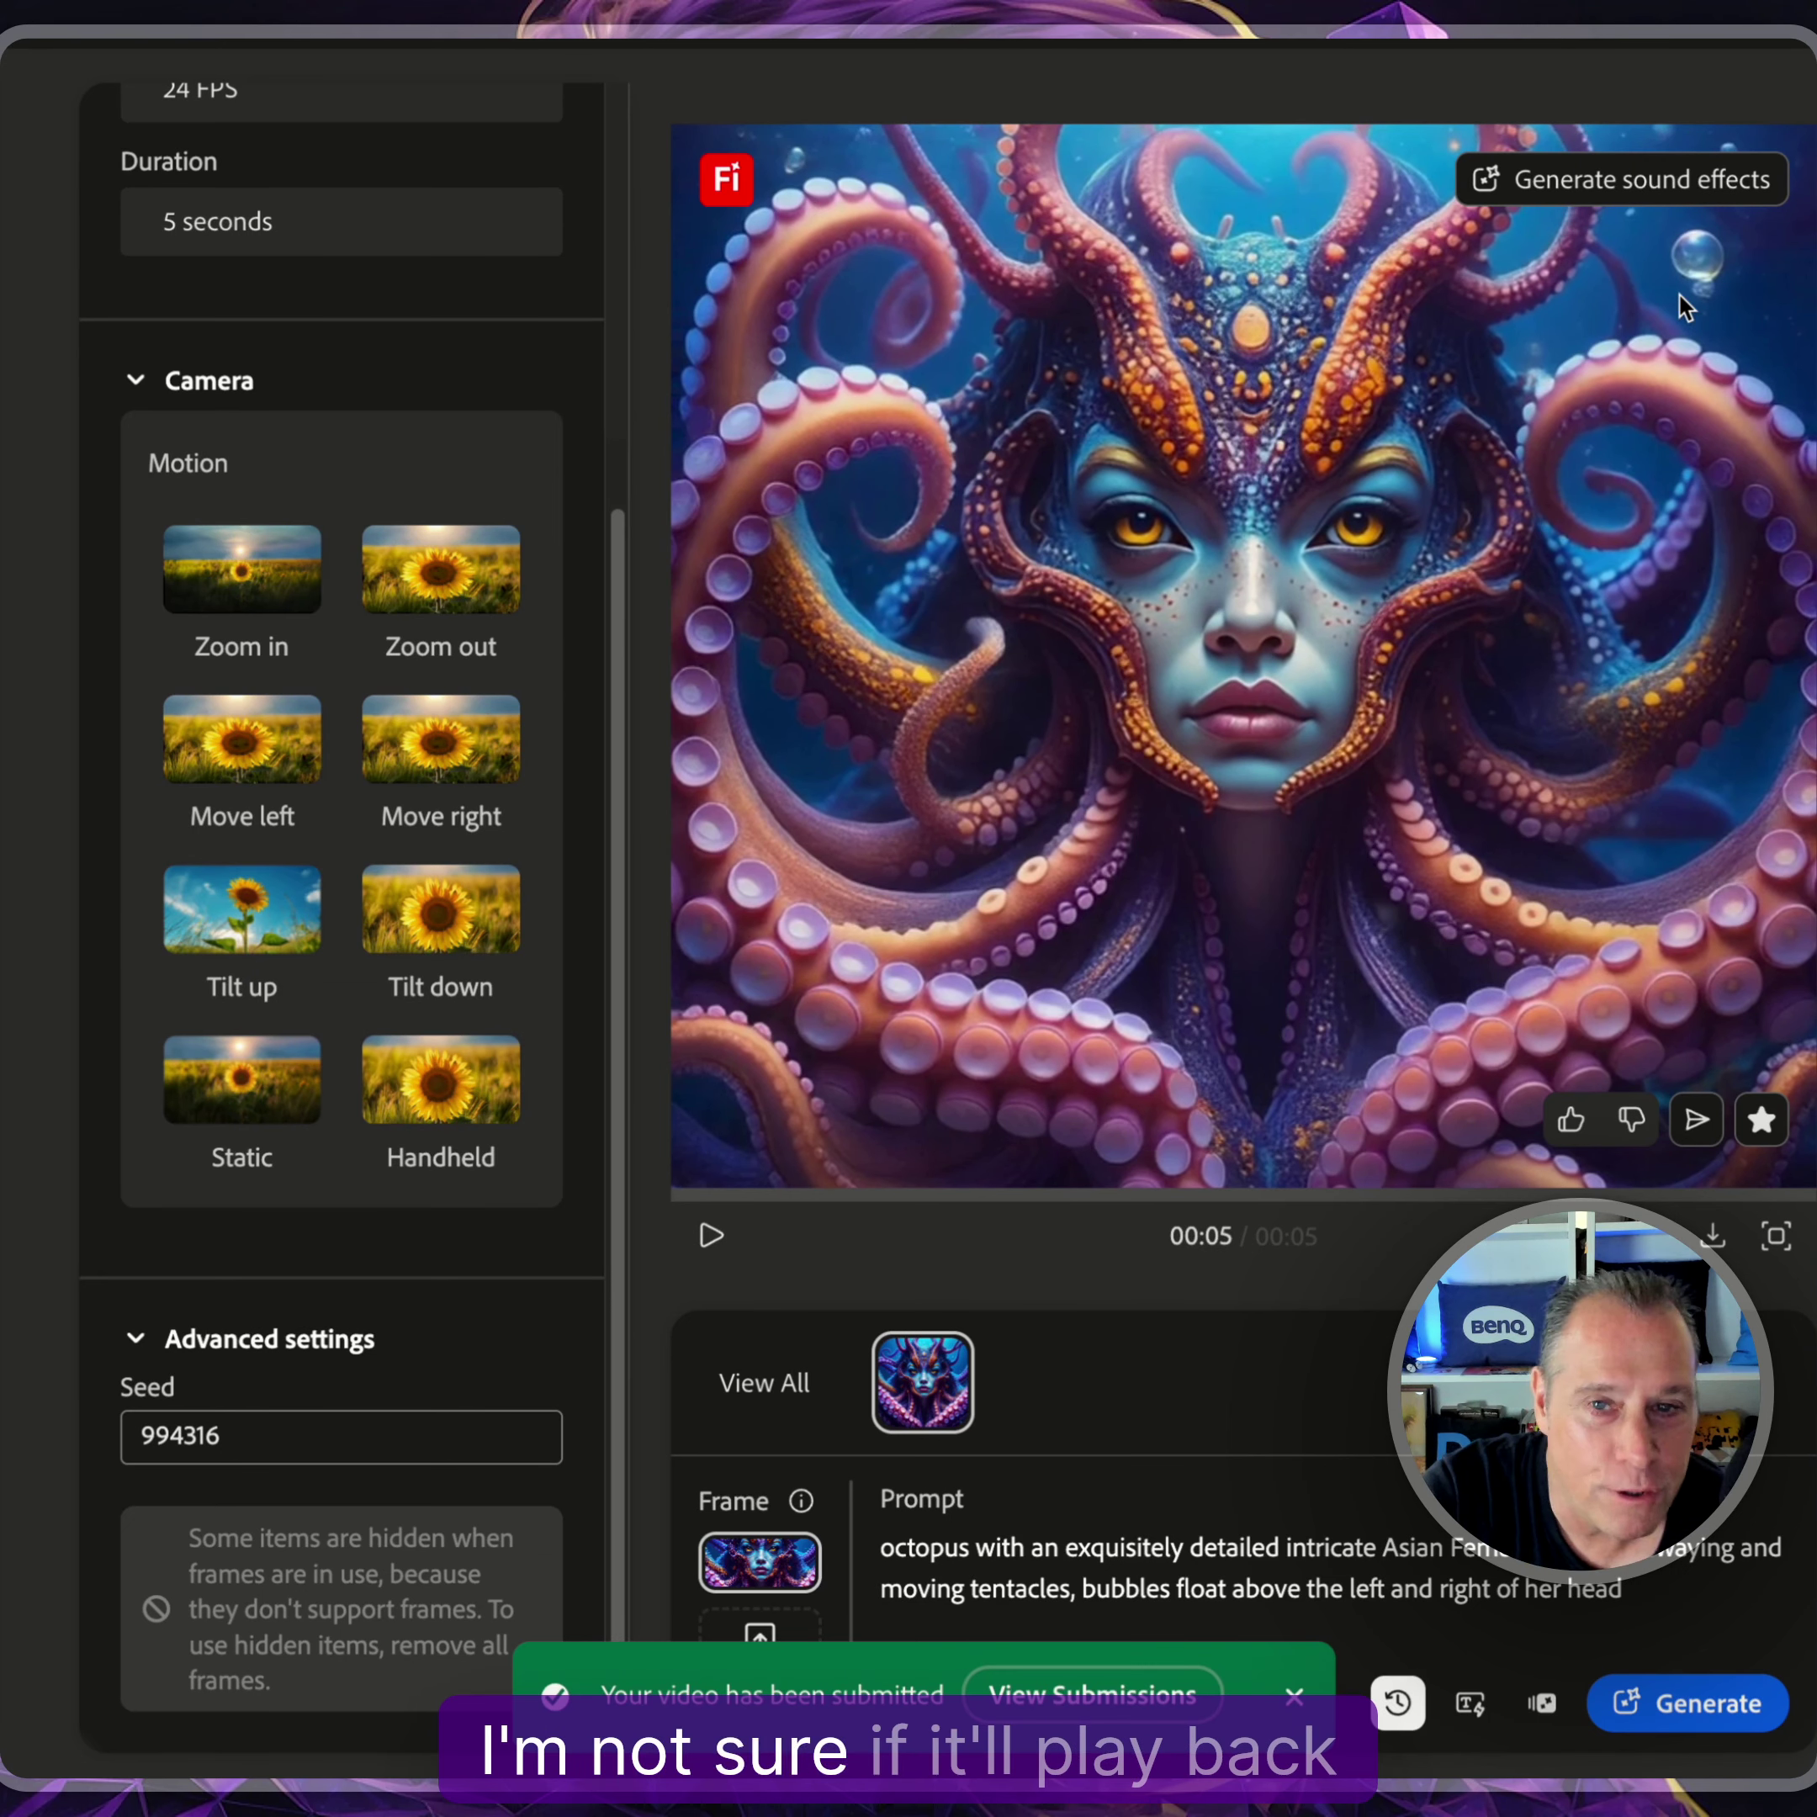
Start generating sound effects for the video and enter the prompt "Gurggling water and bubbles sounds".
{"action": "left_click", "coordinate": [1598, 190]}
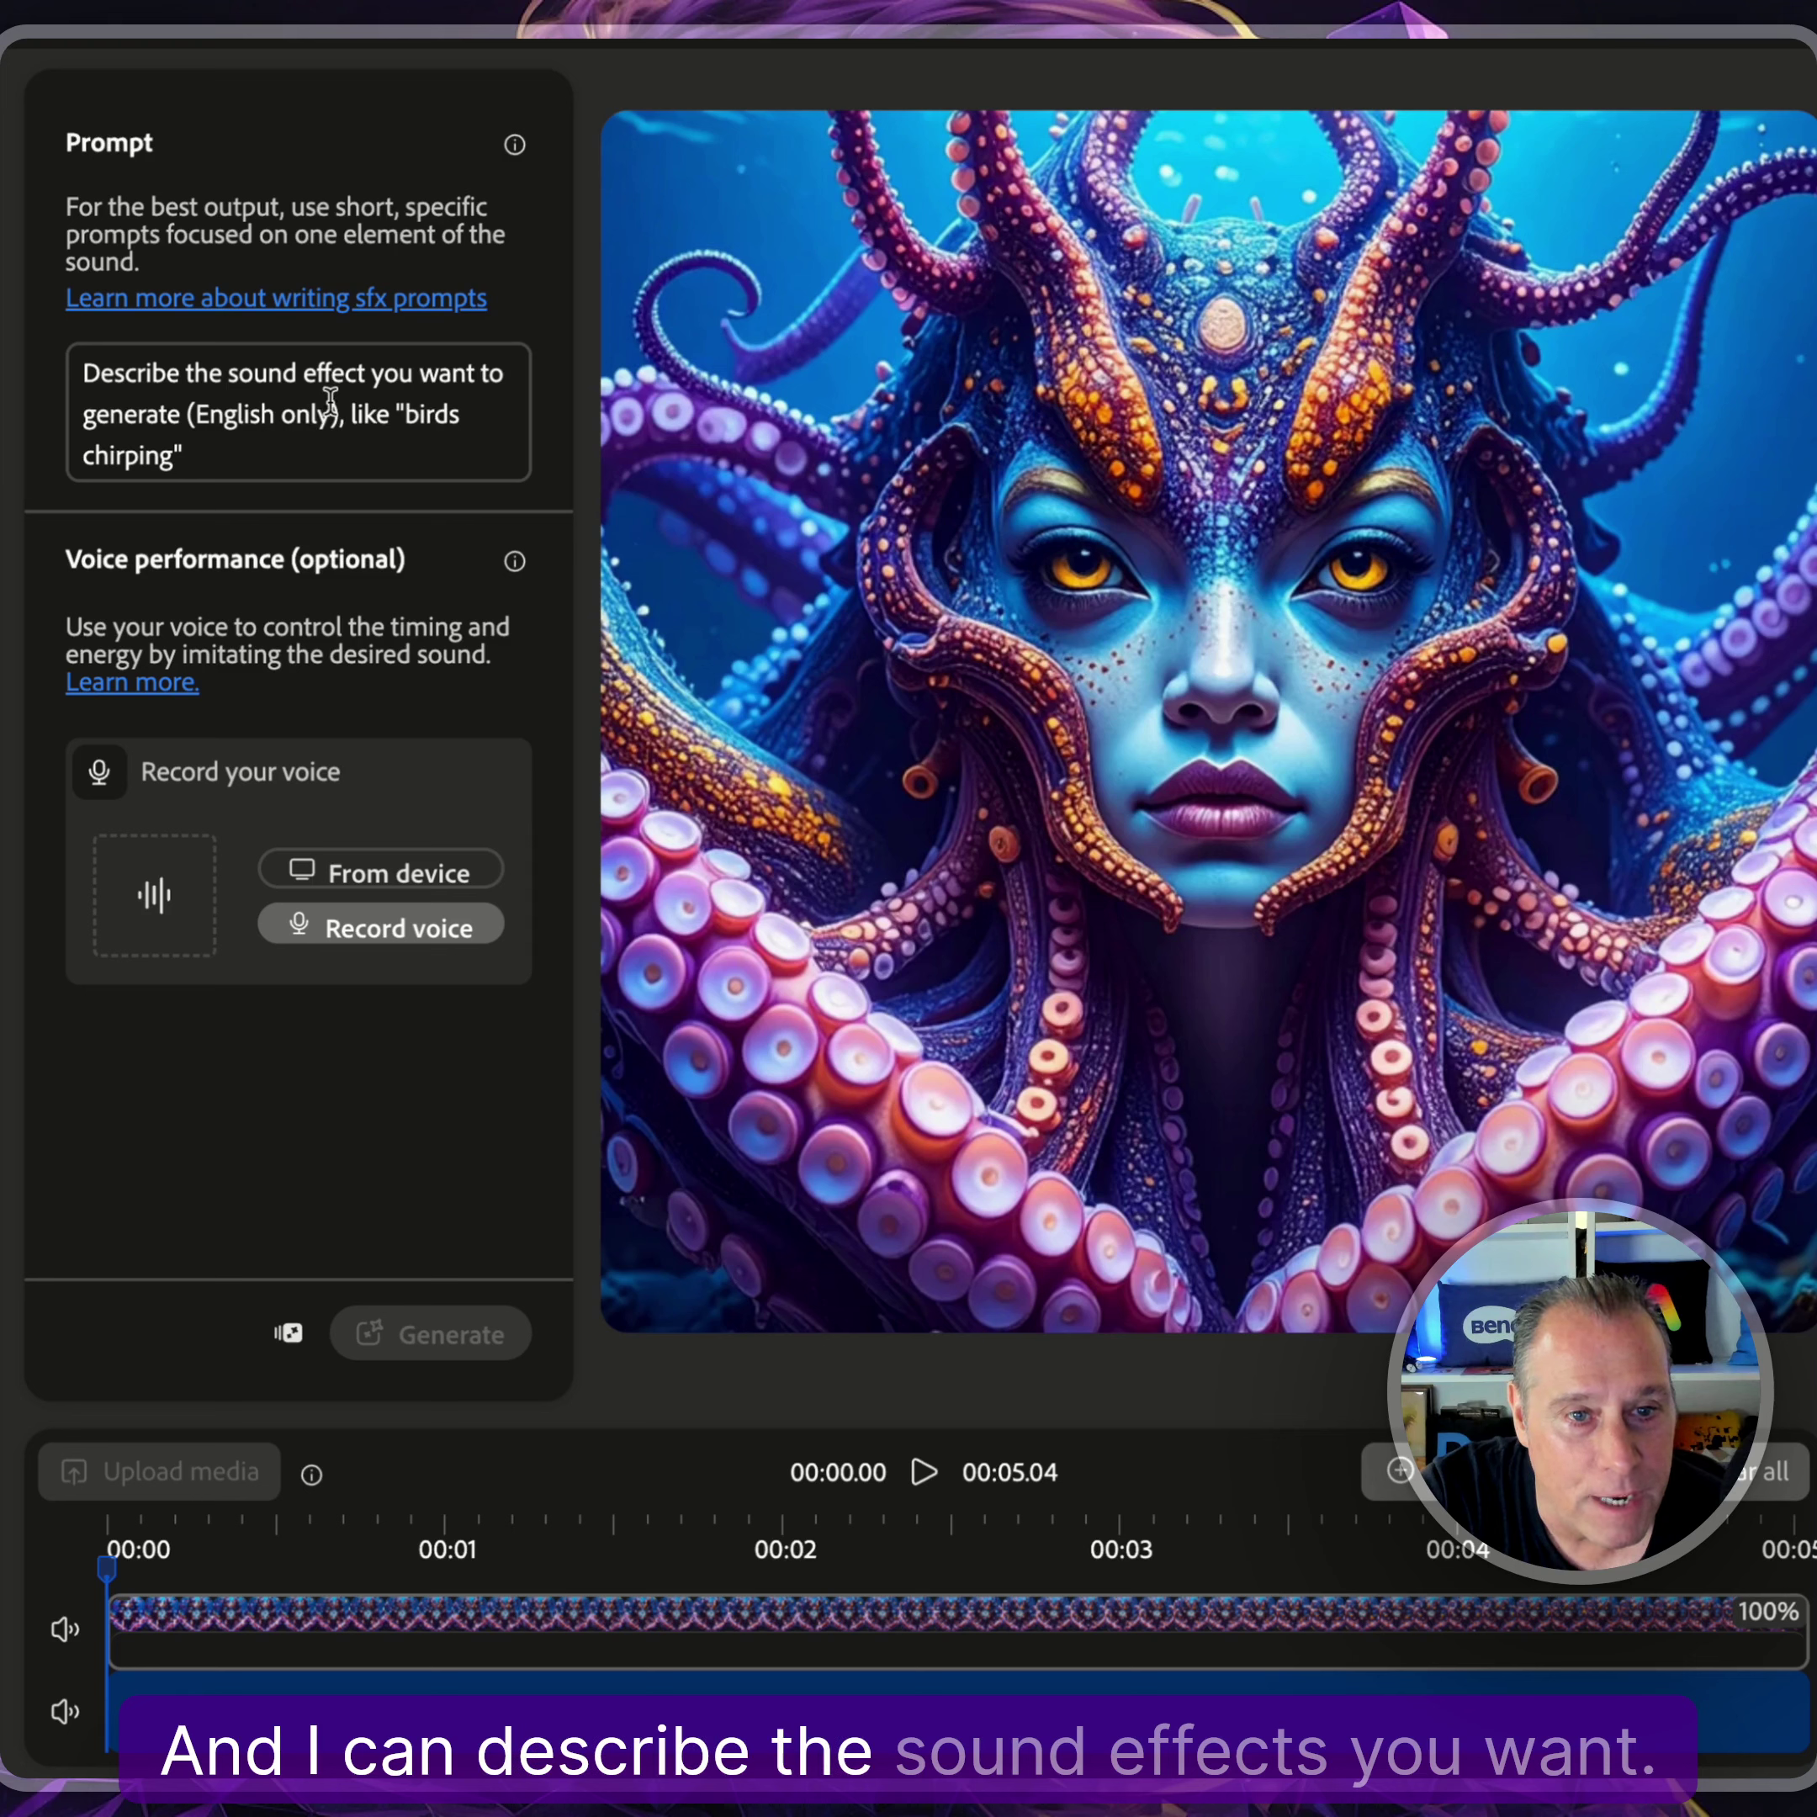
{"action": "left_click", "coordinate": [219, 450]}
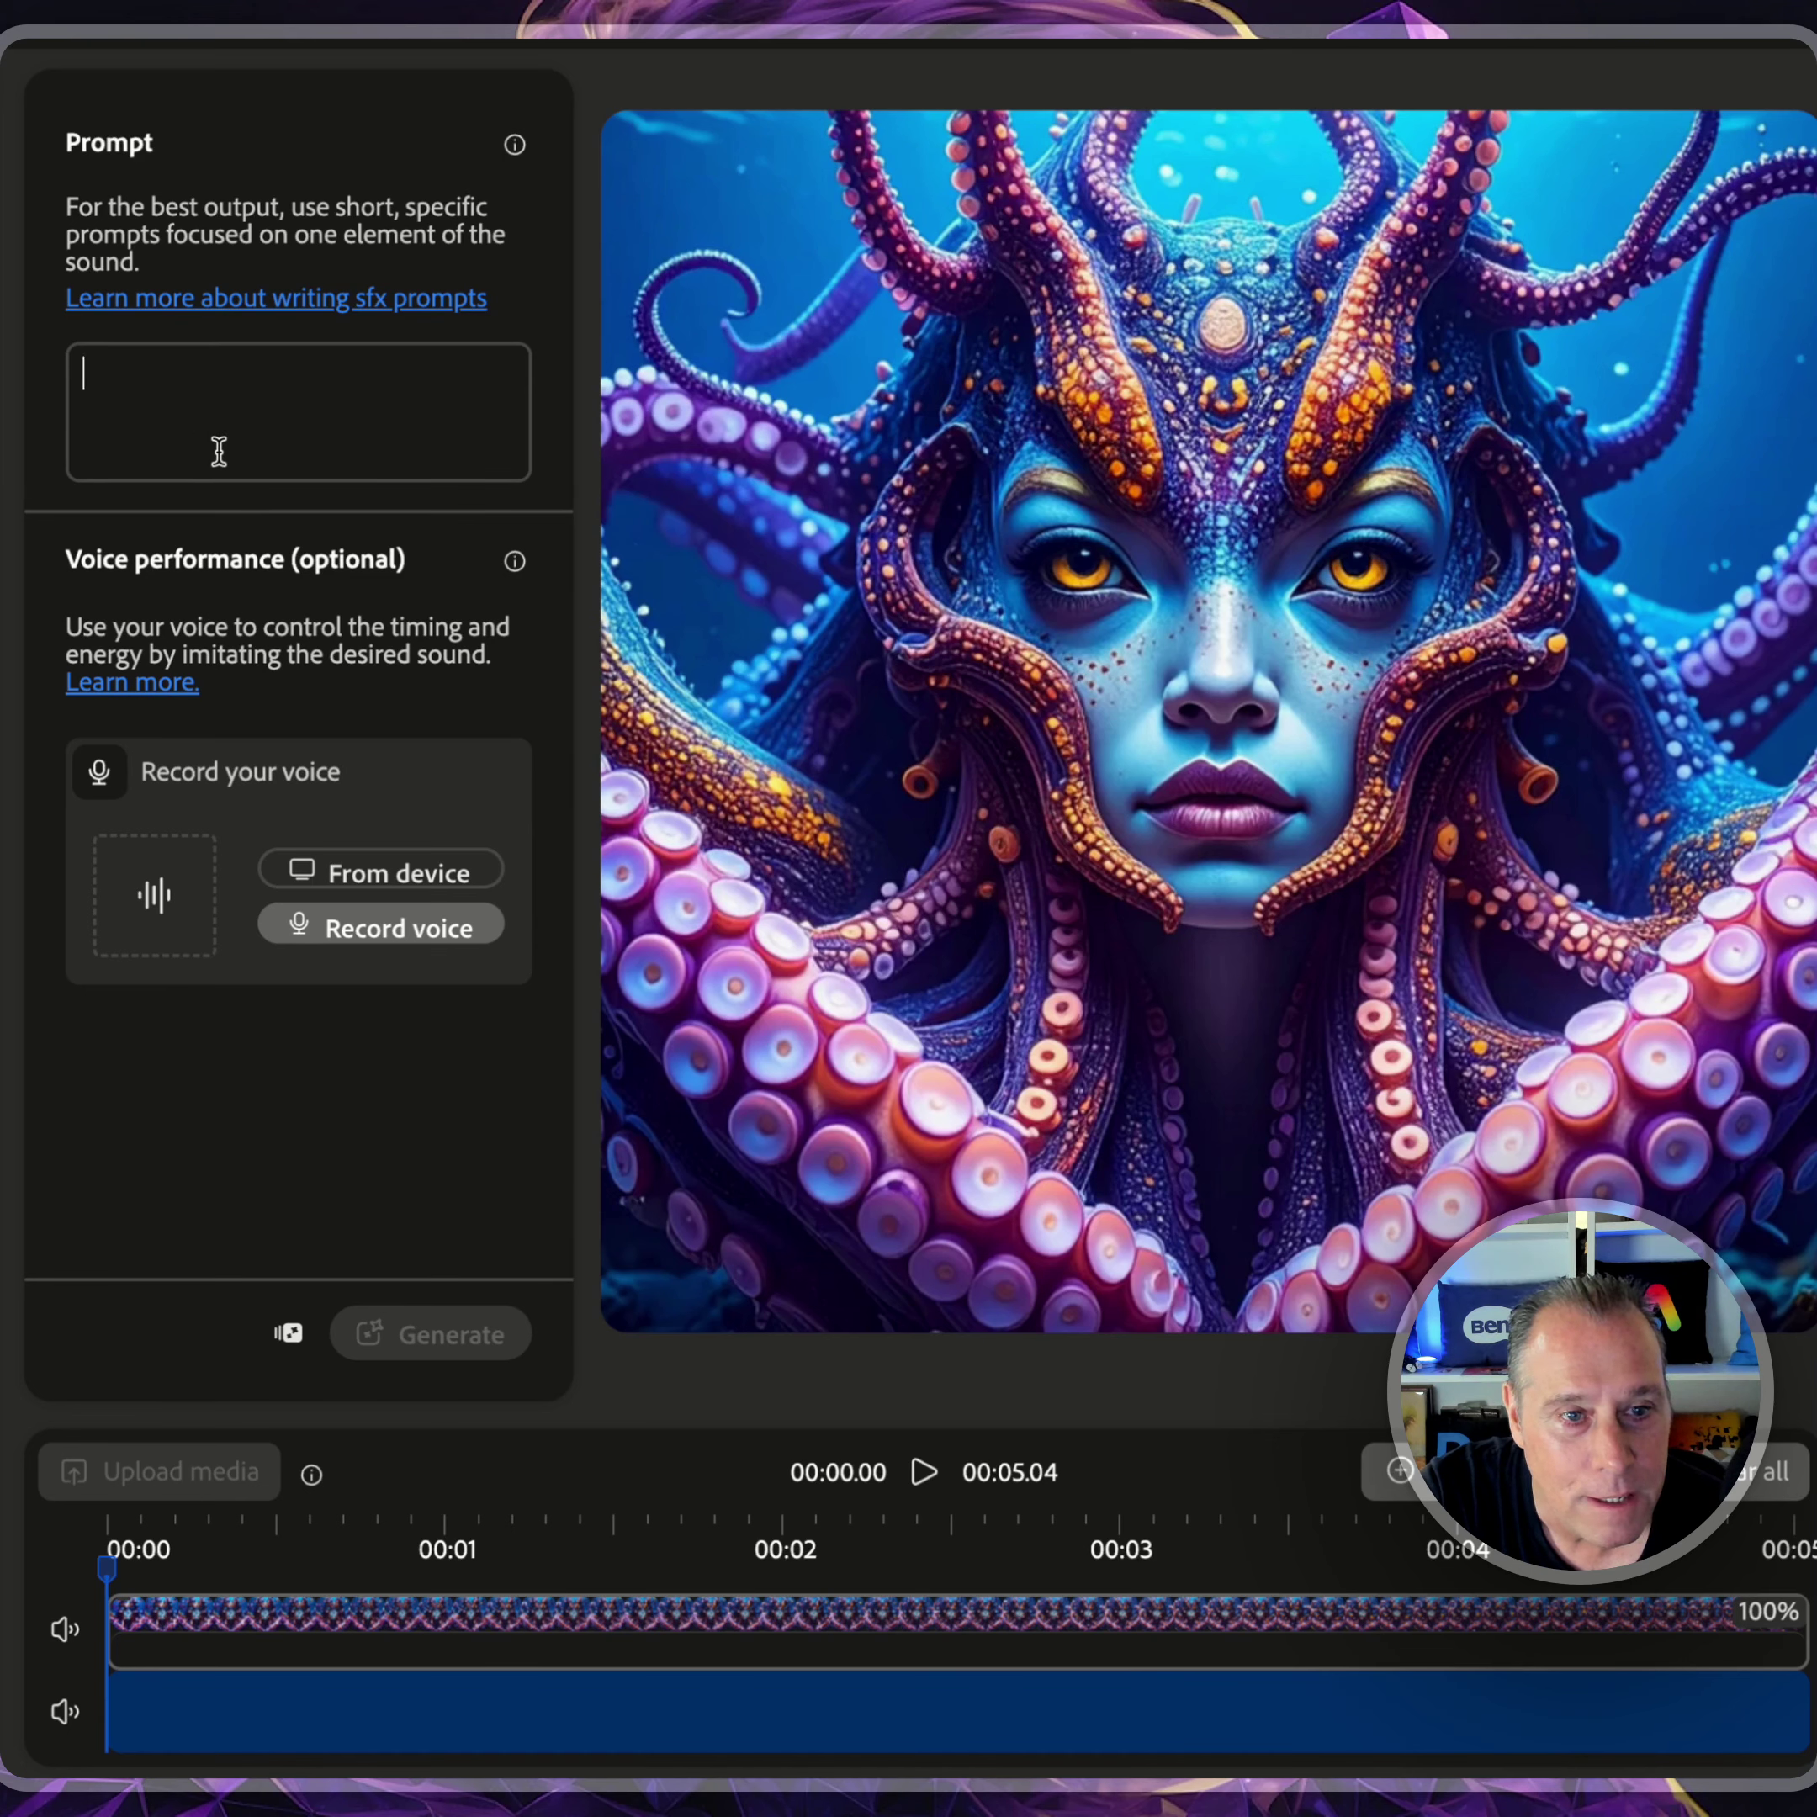
{"action": "type", "text": "Gu"}
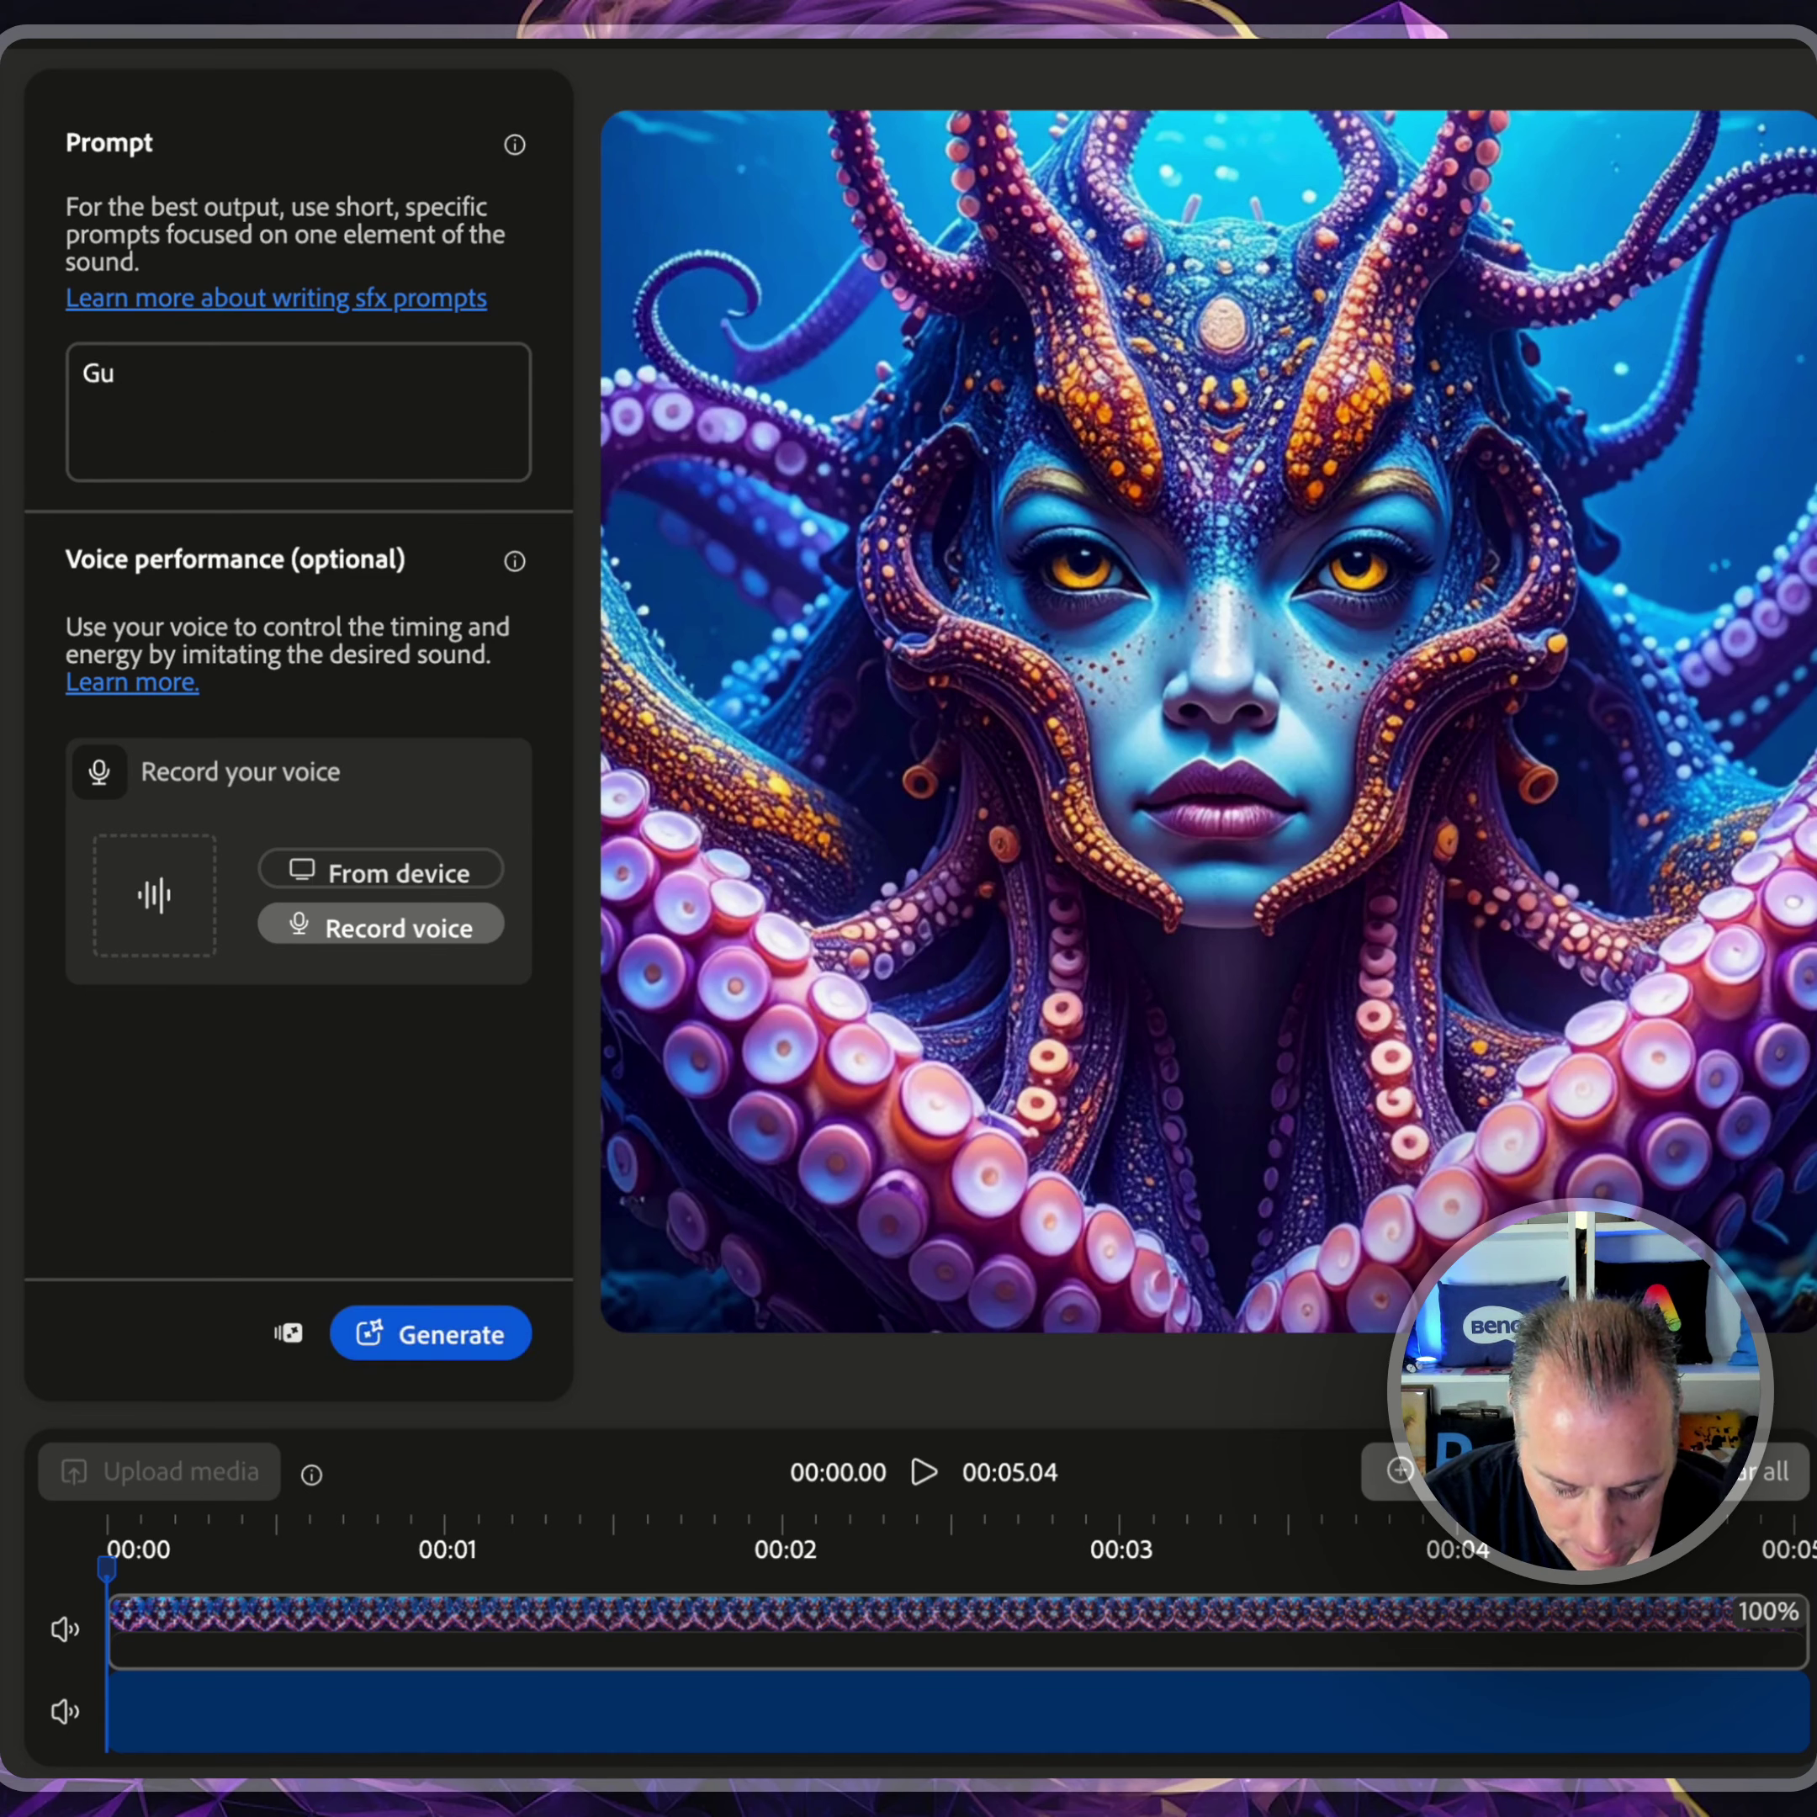
{"action": "type", "text": "rg"}
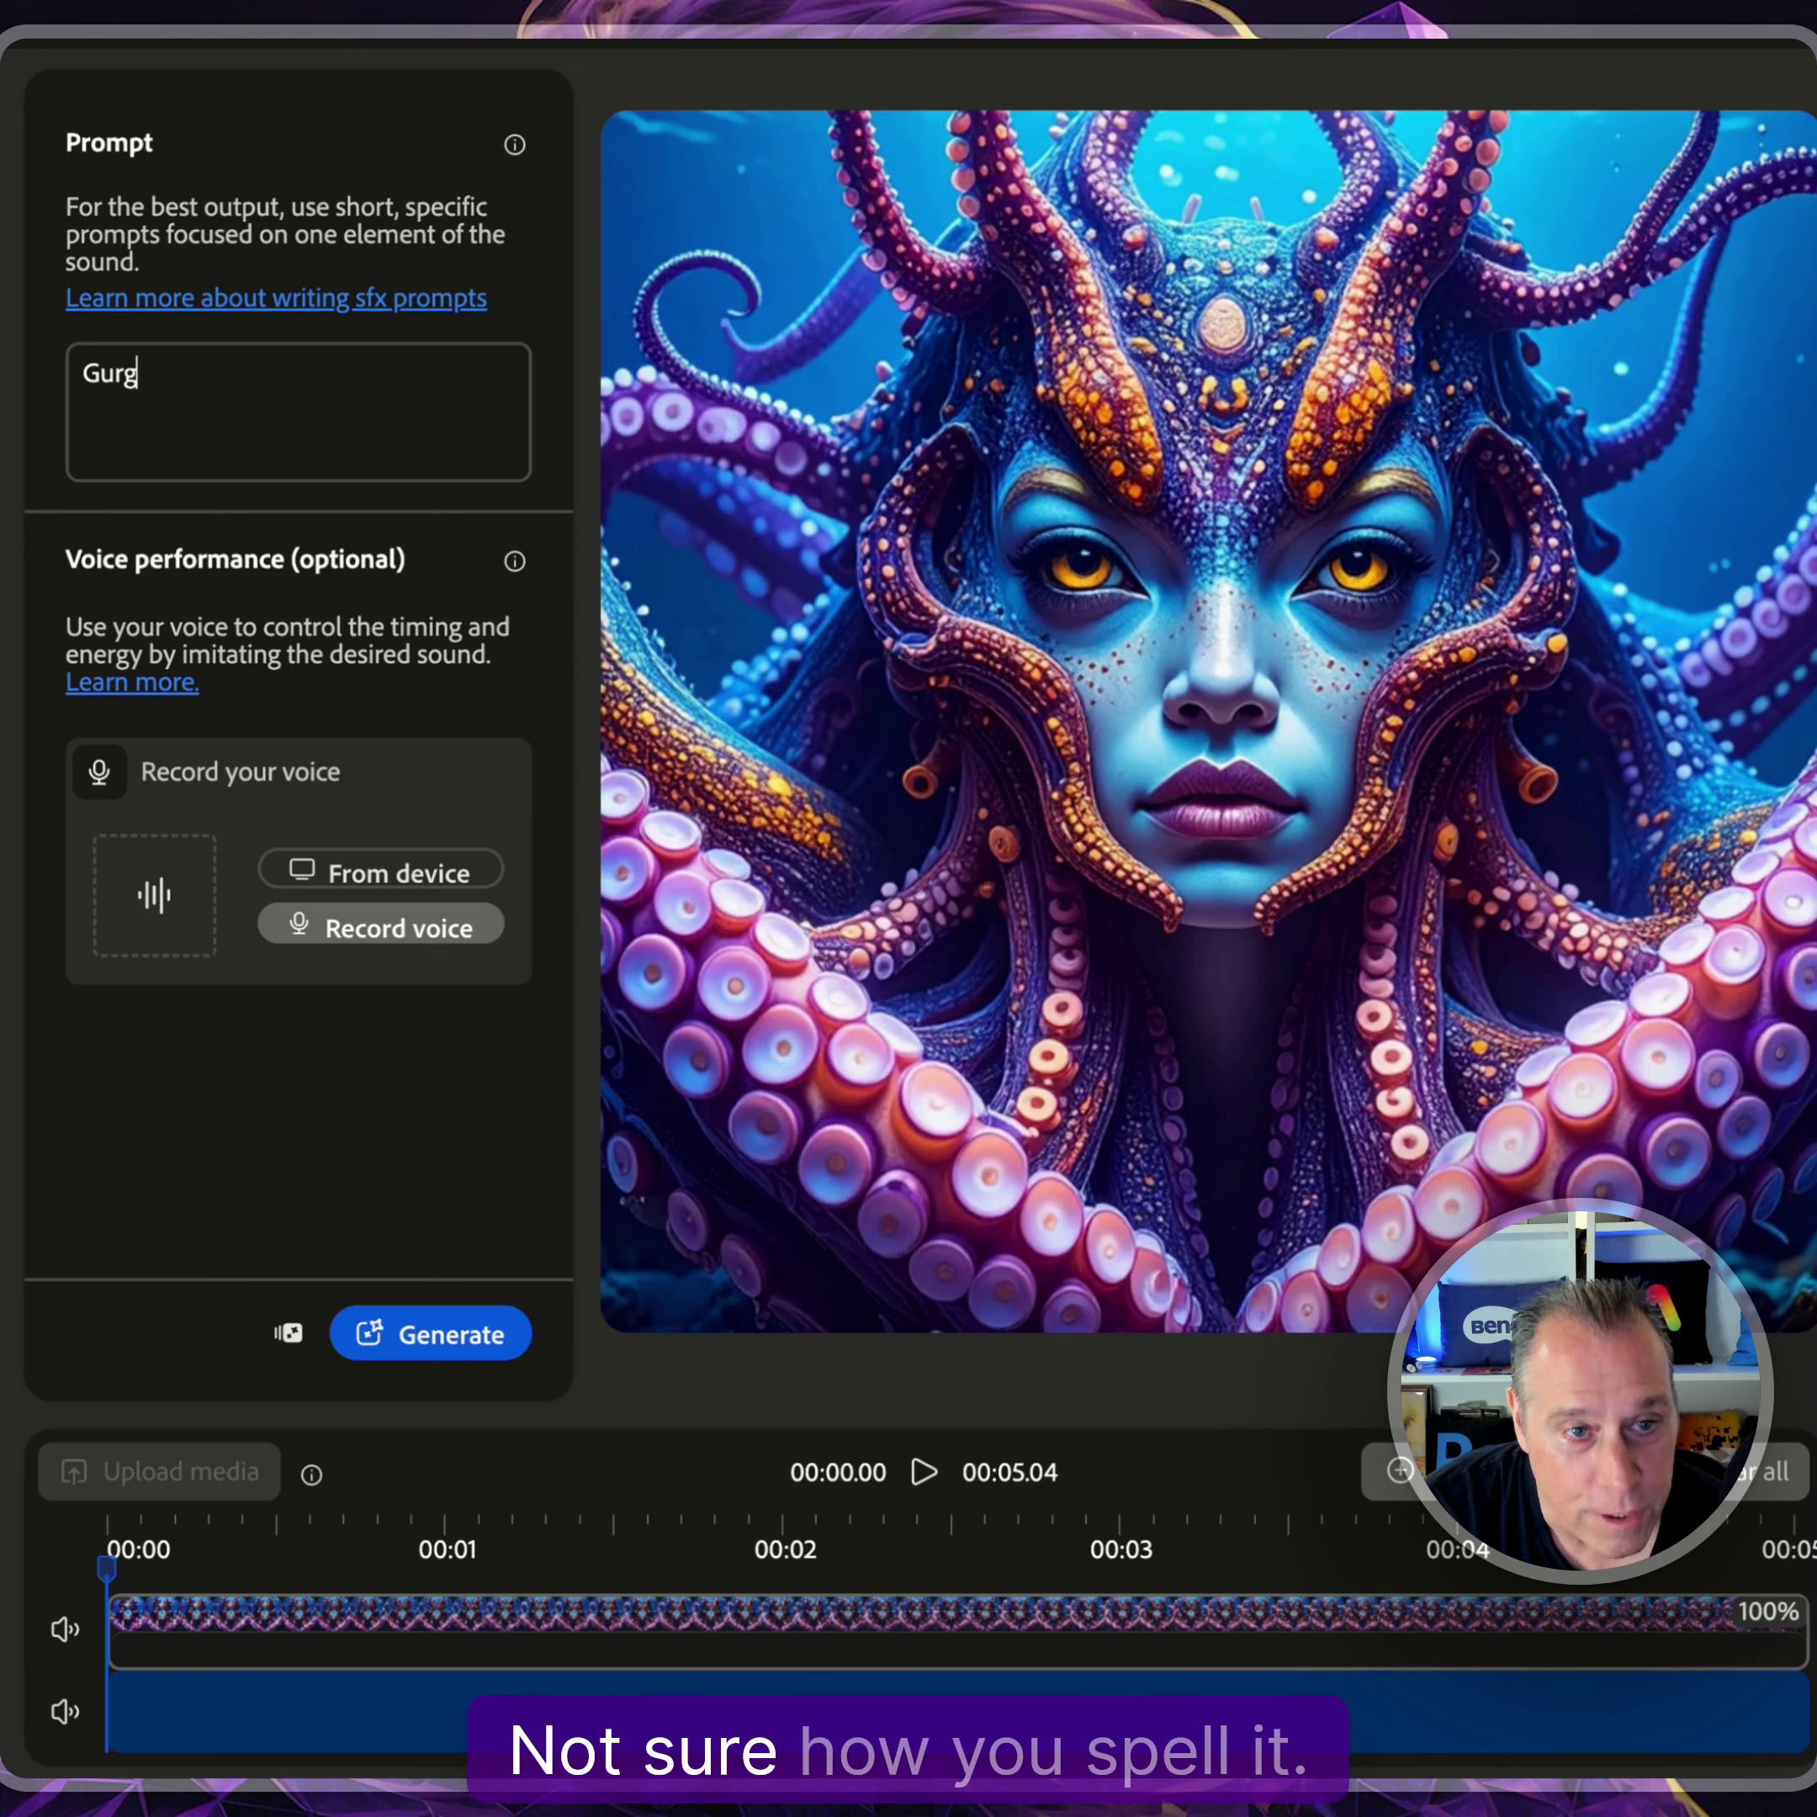
{"action": "type", "text": "gling"}
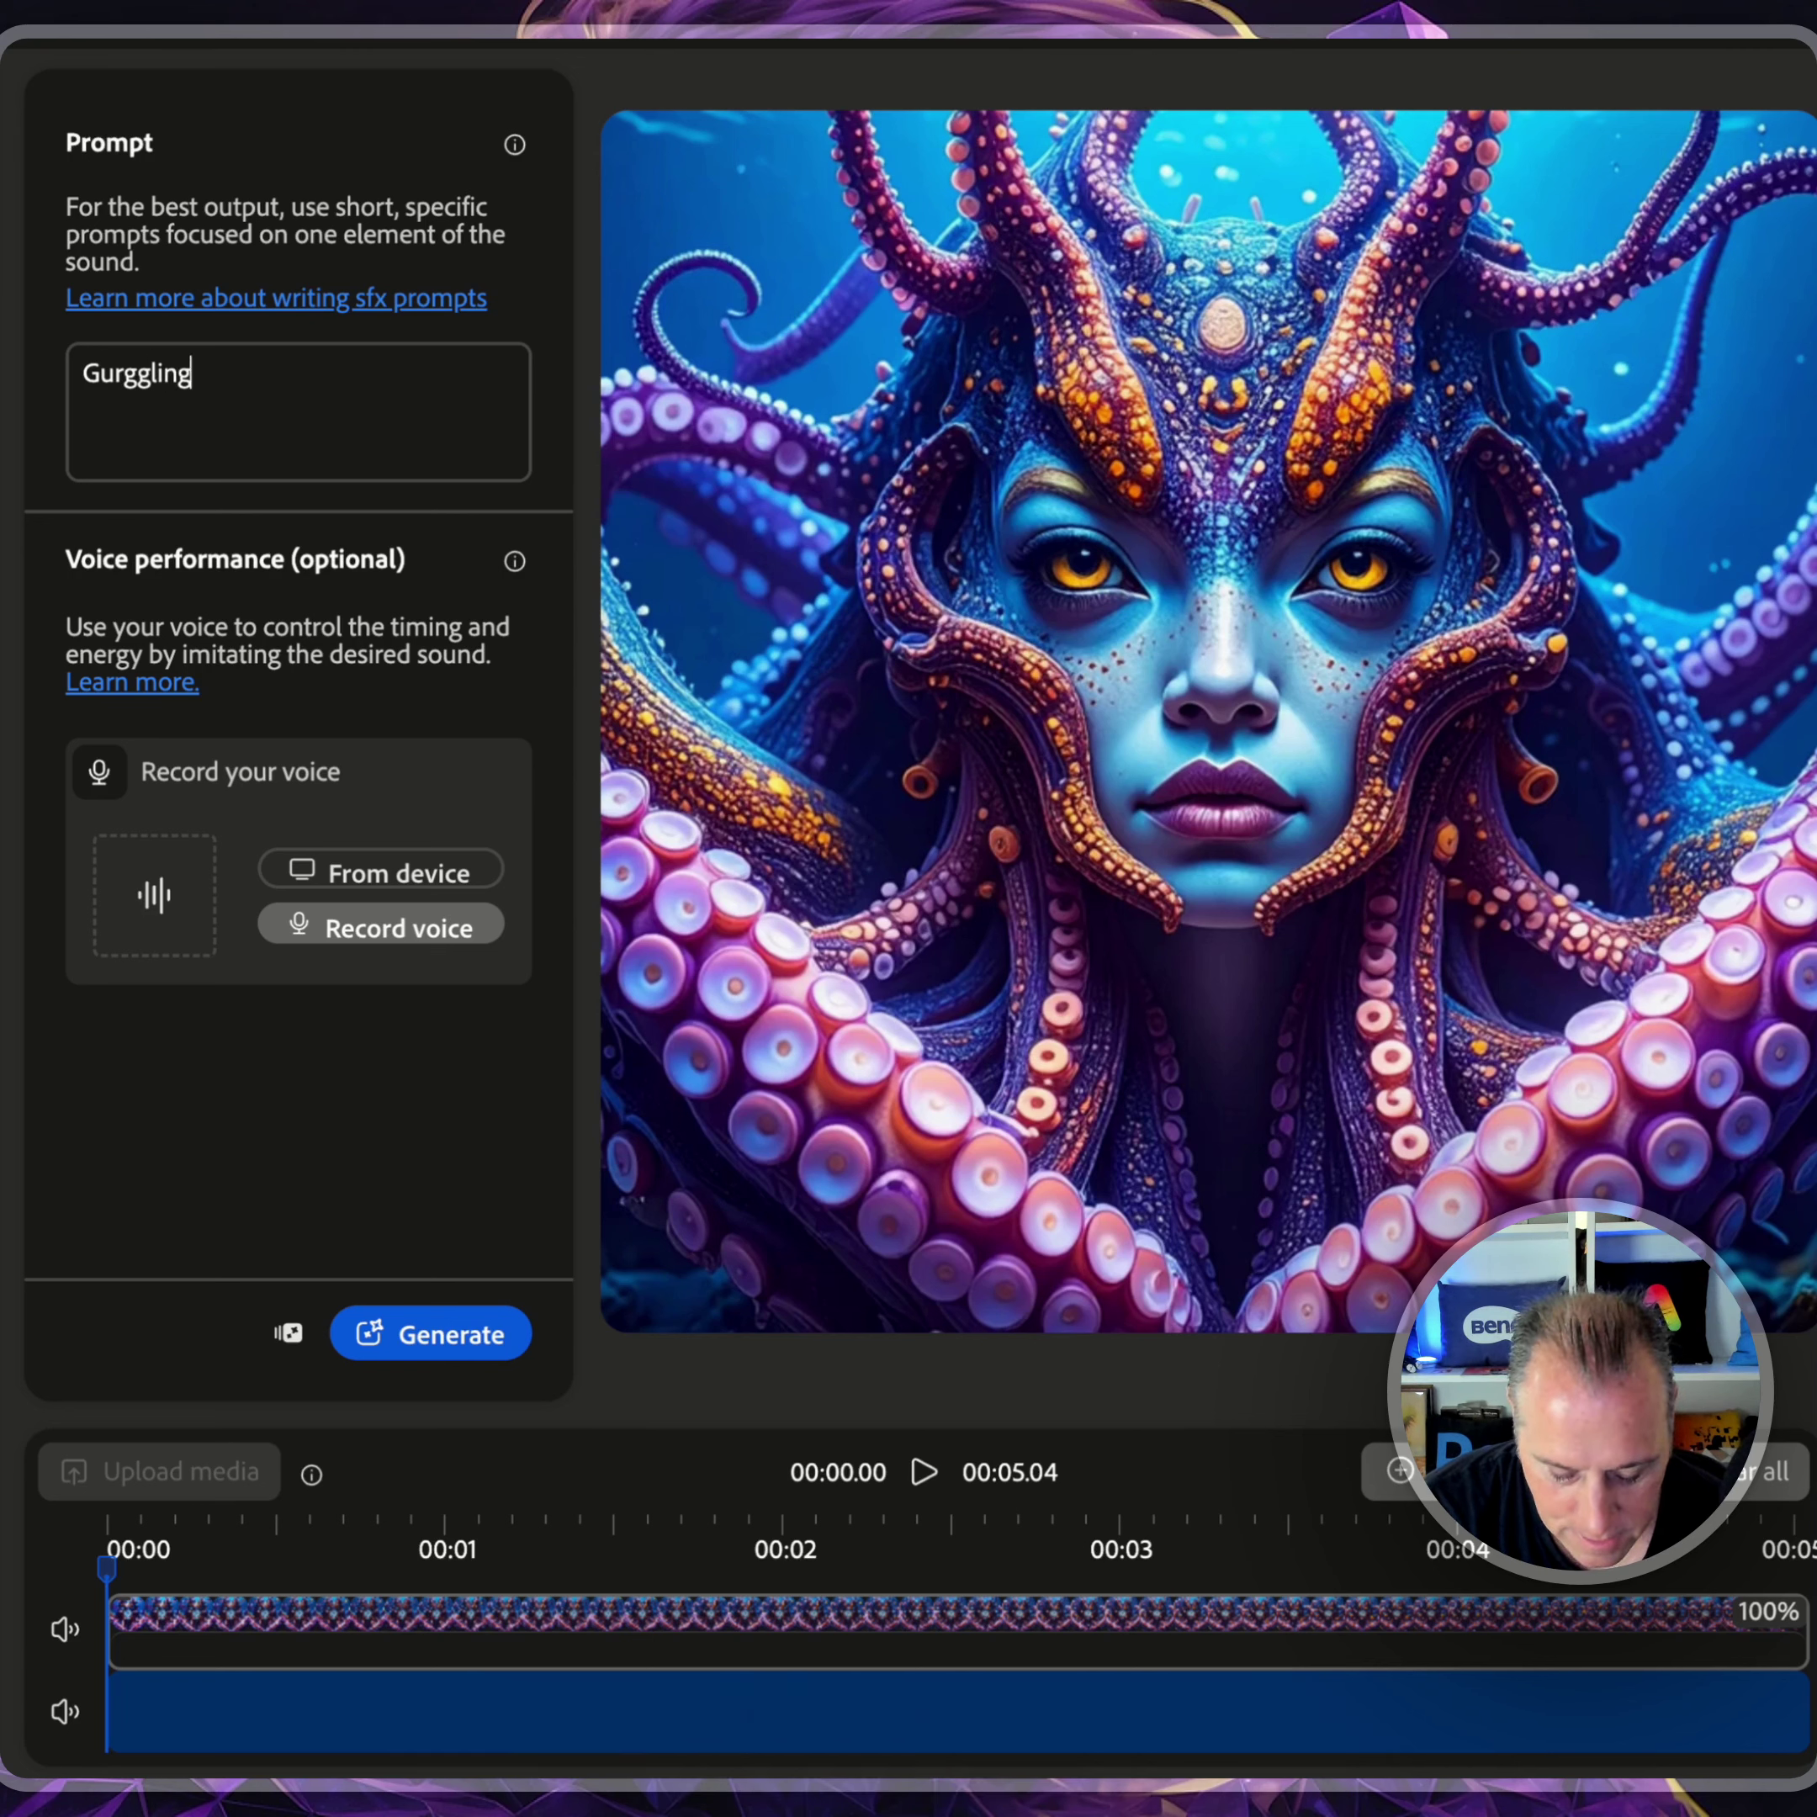
{"action": "type", "text": " wa"}
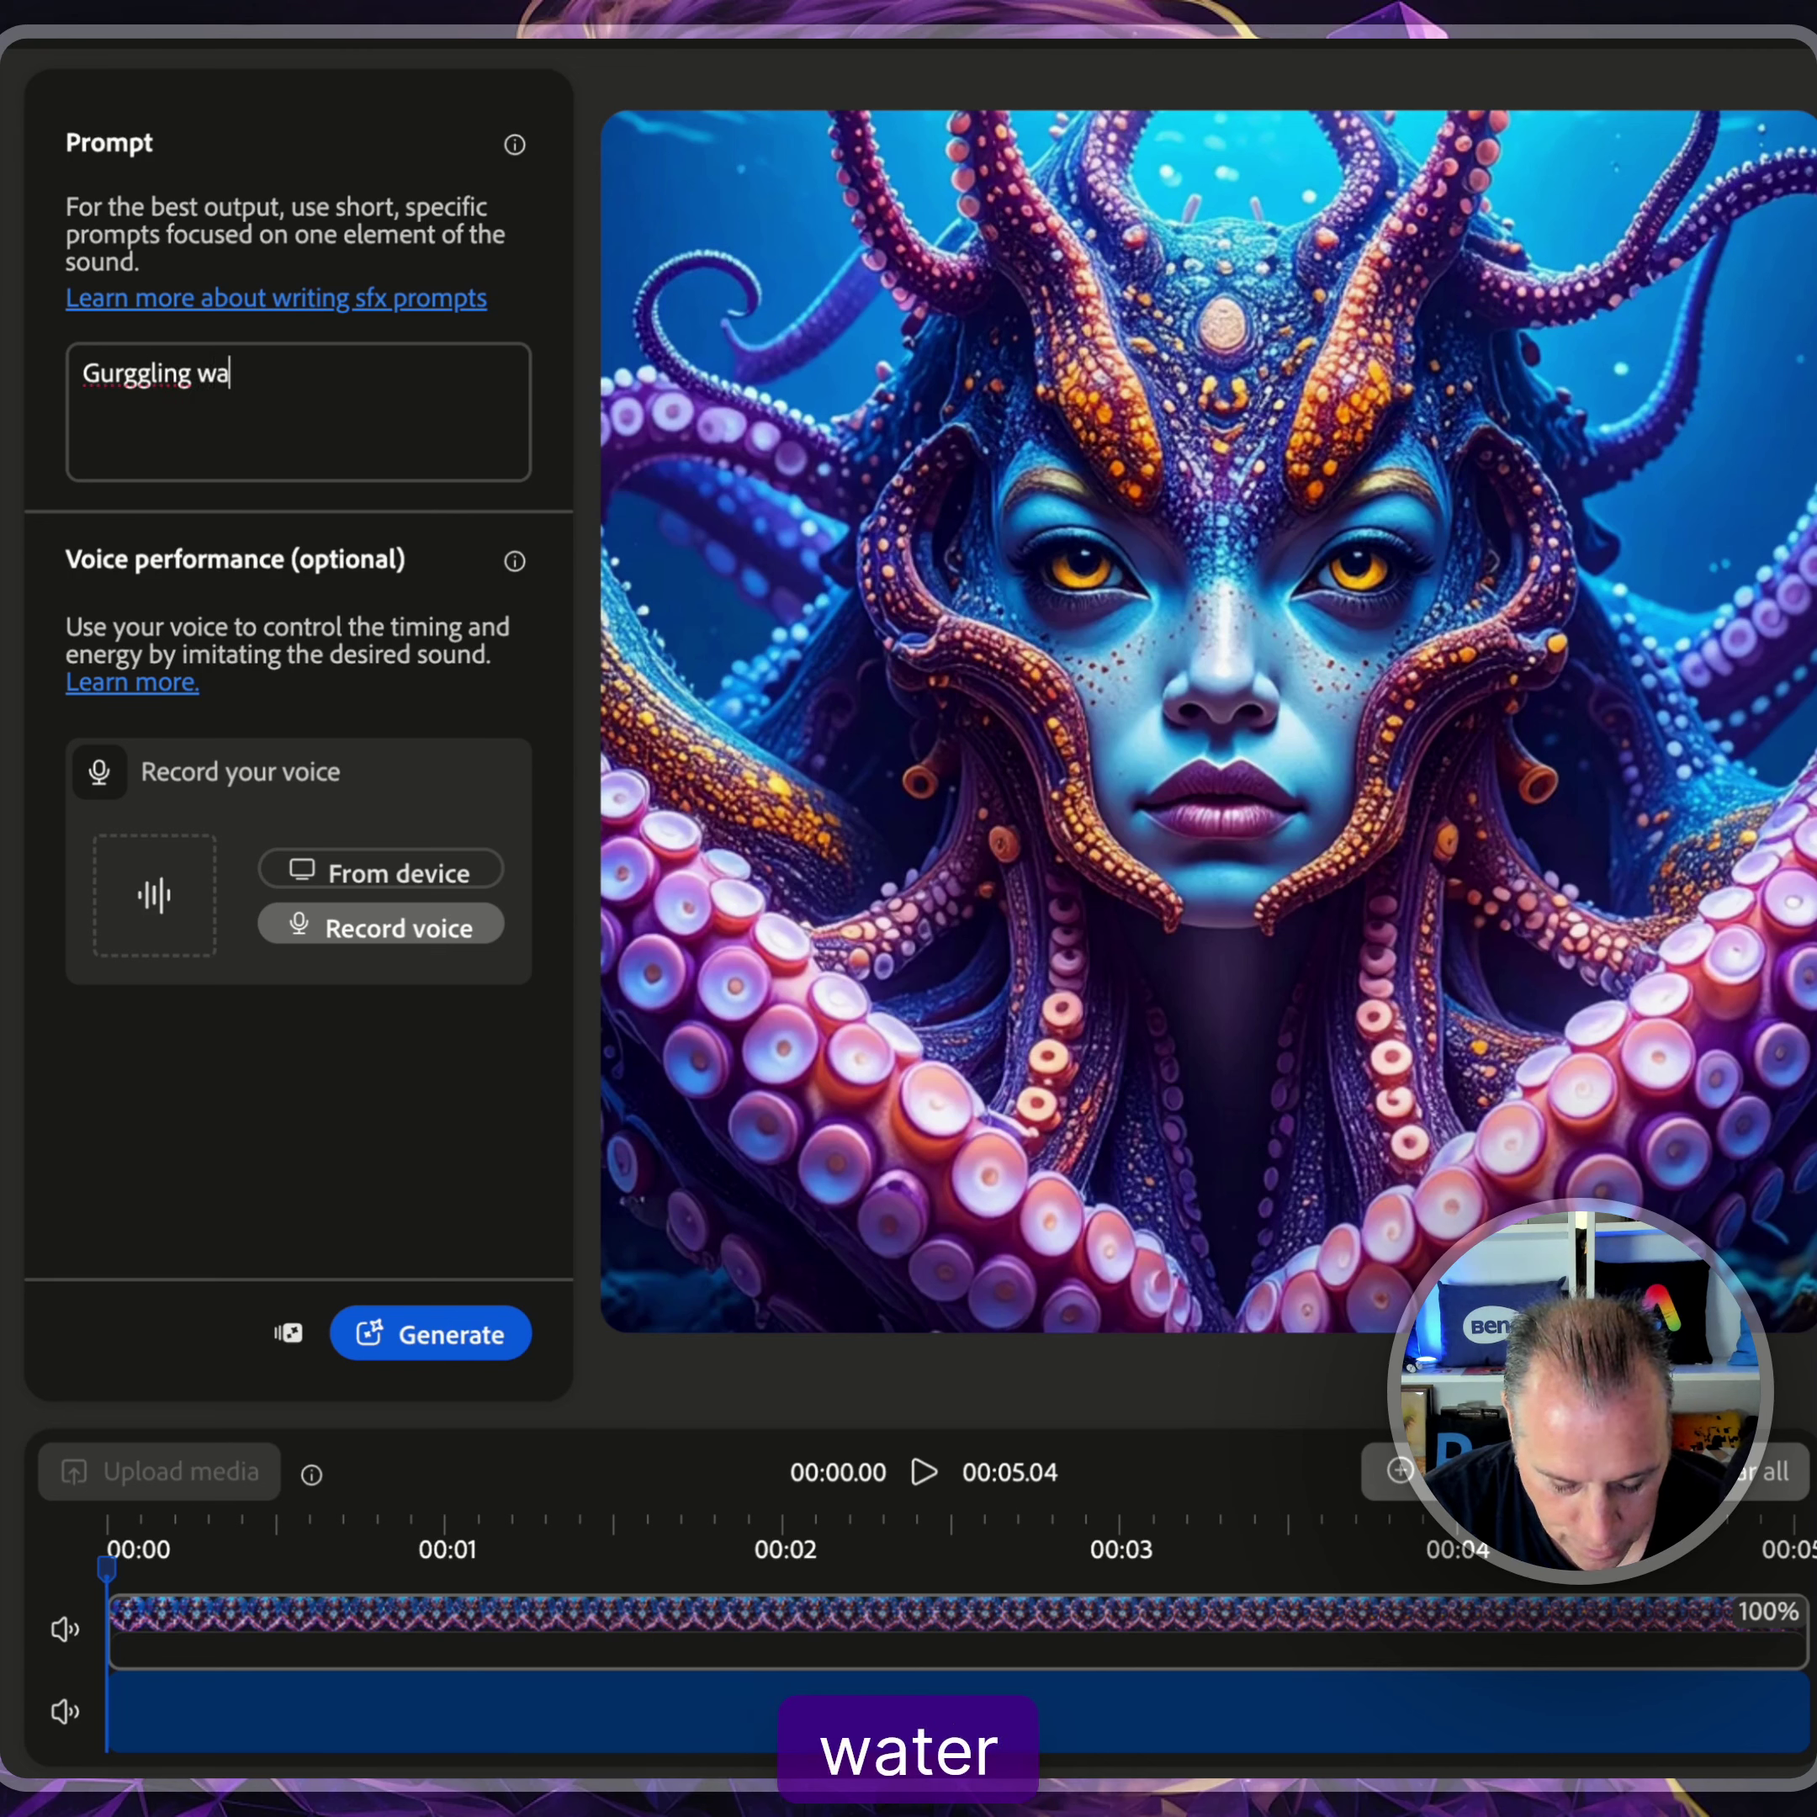
{"action": "type", "text": "ter and bubbles"}
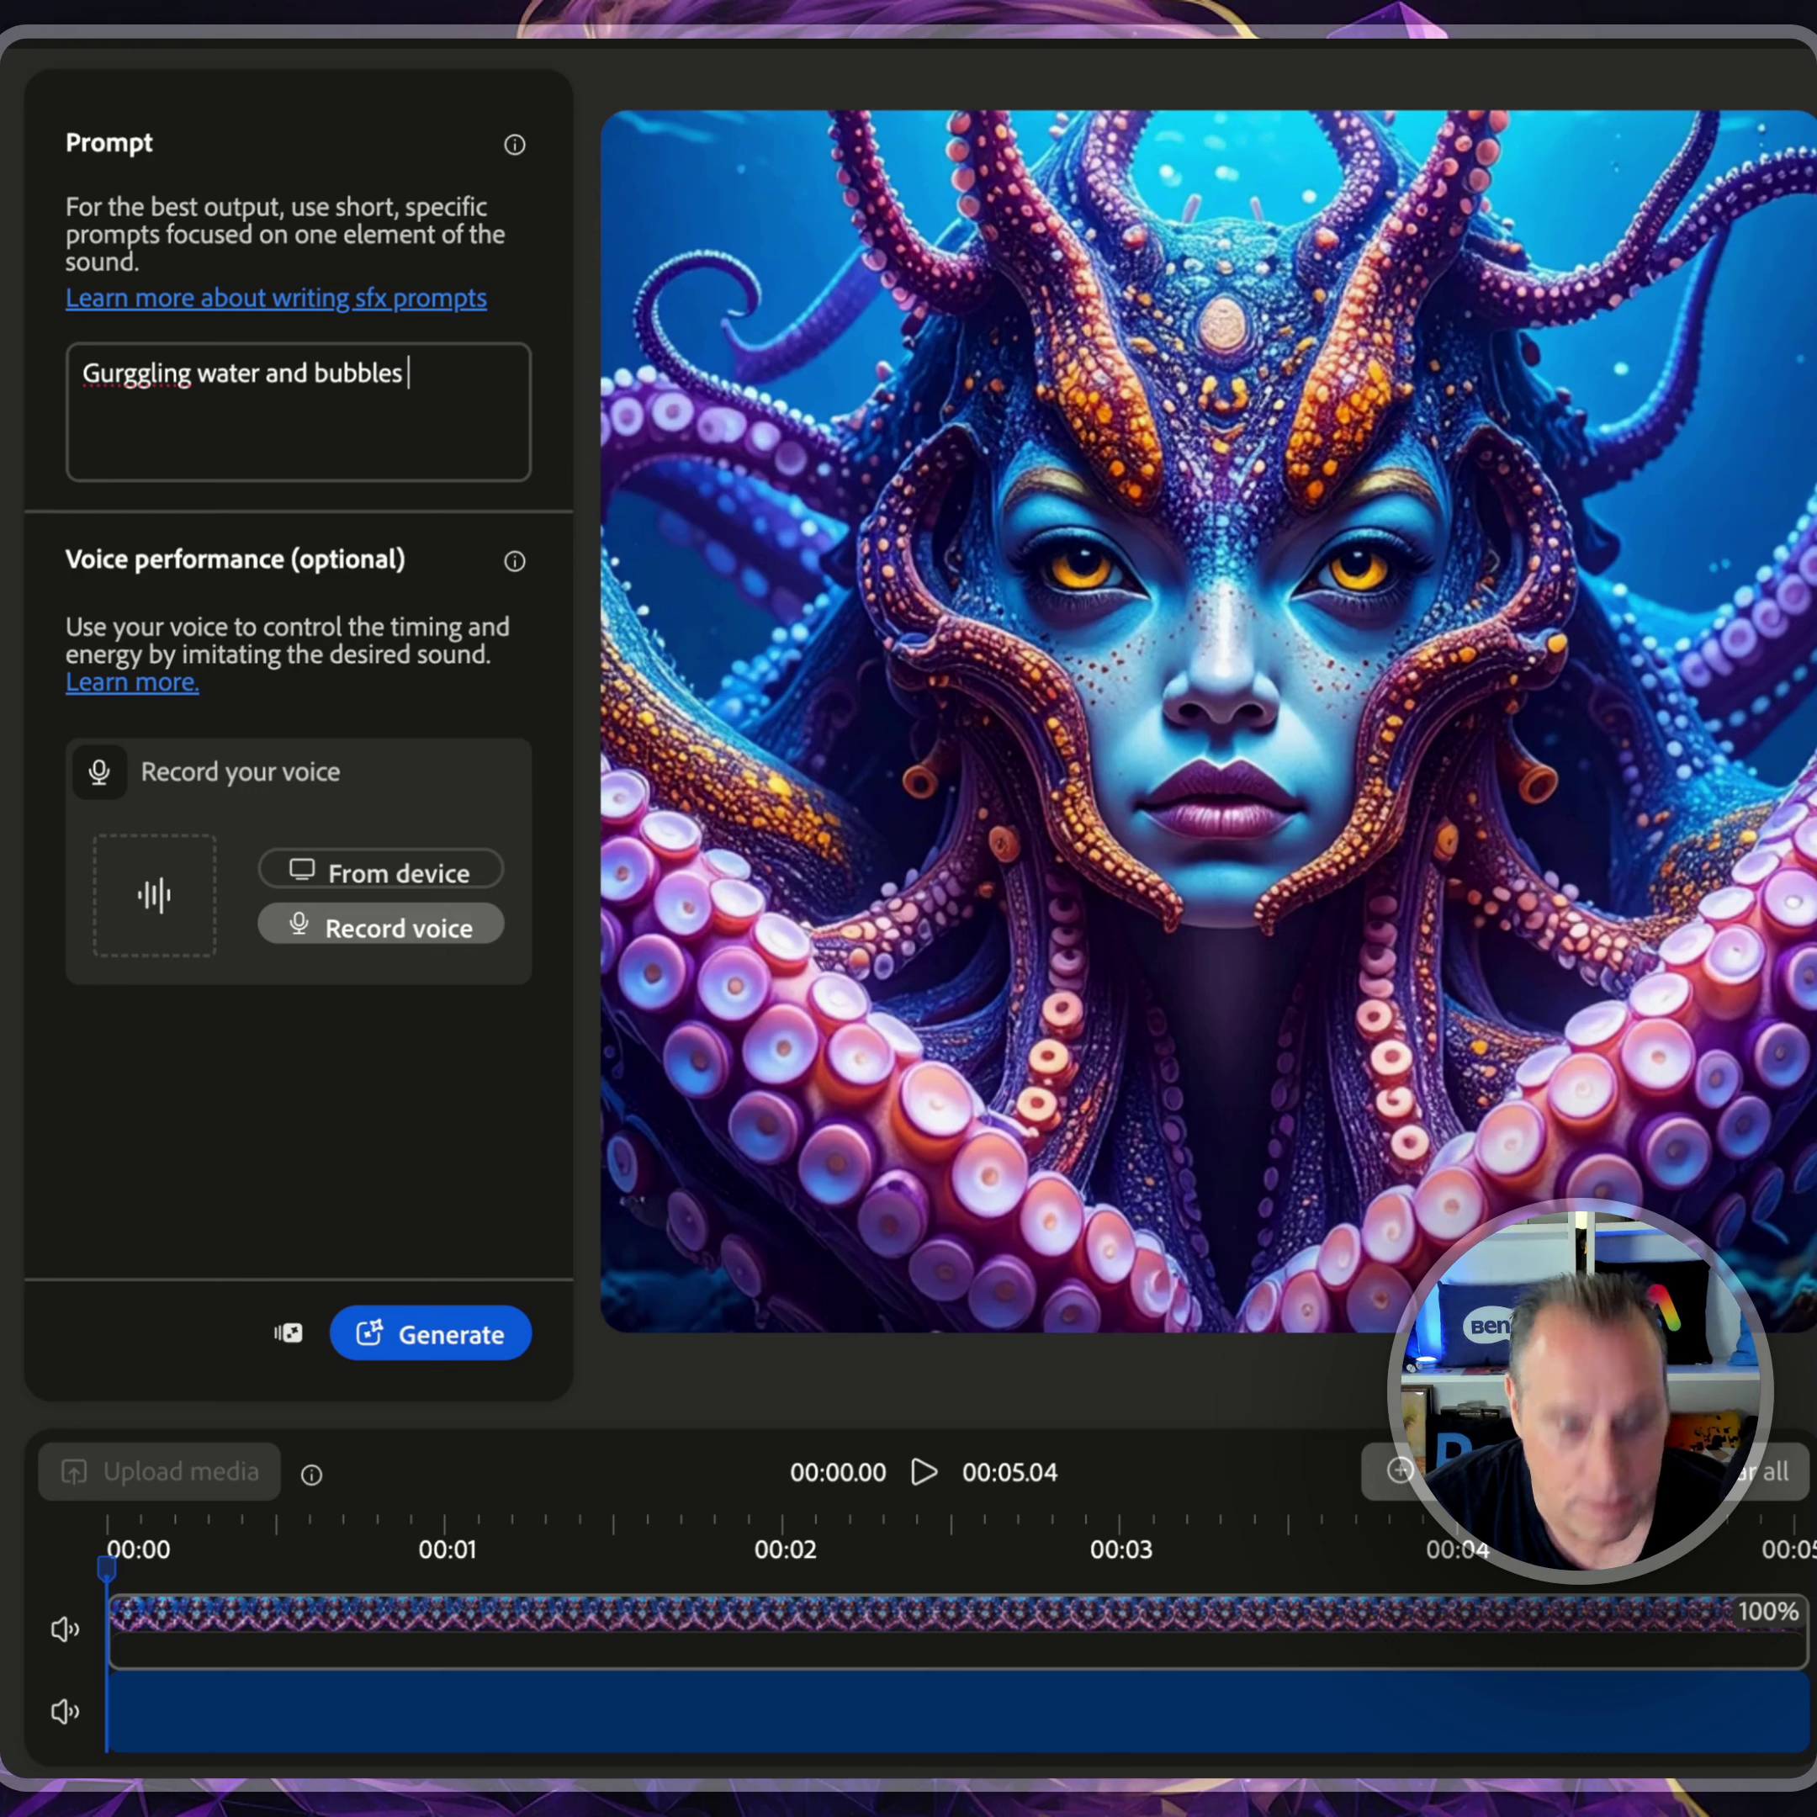
{"action": "type", "text": " sounds"}
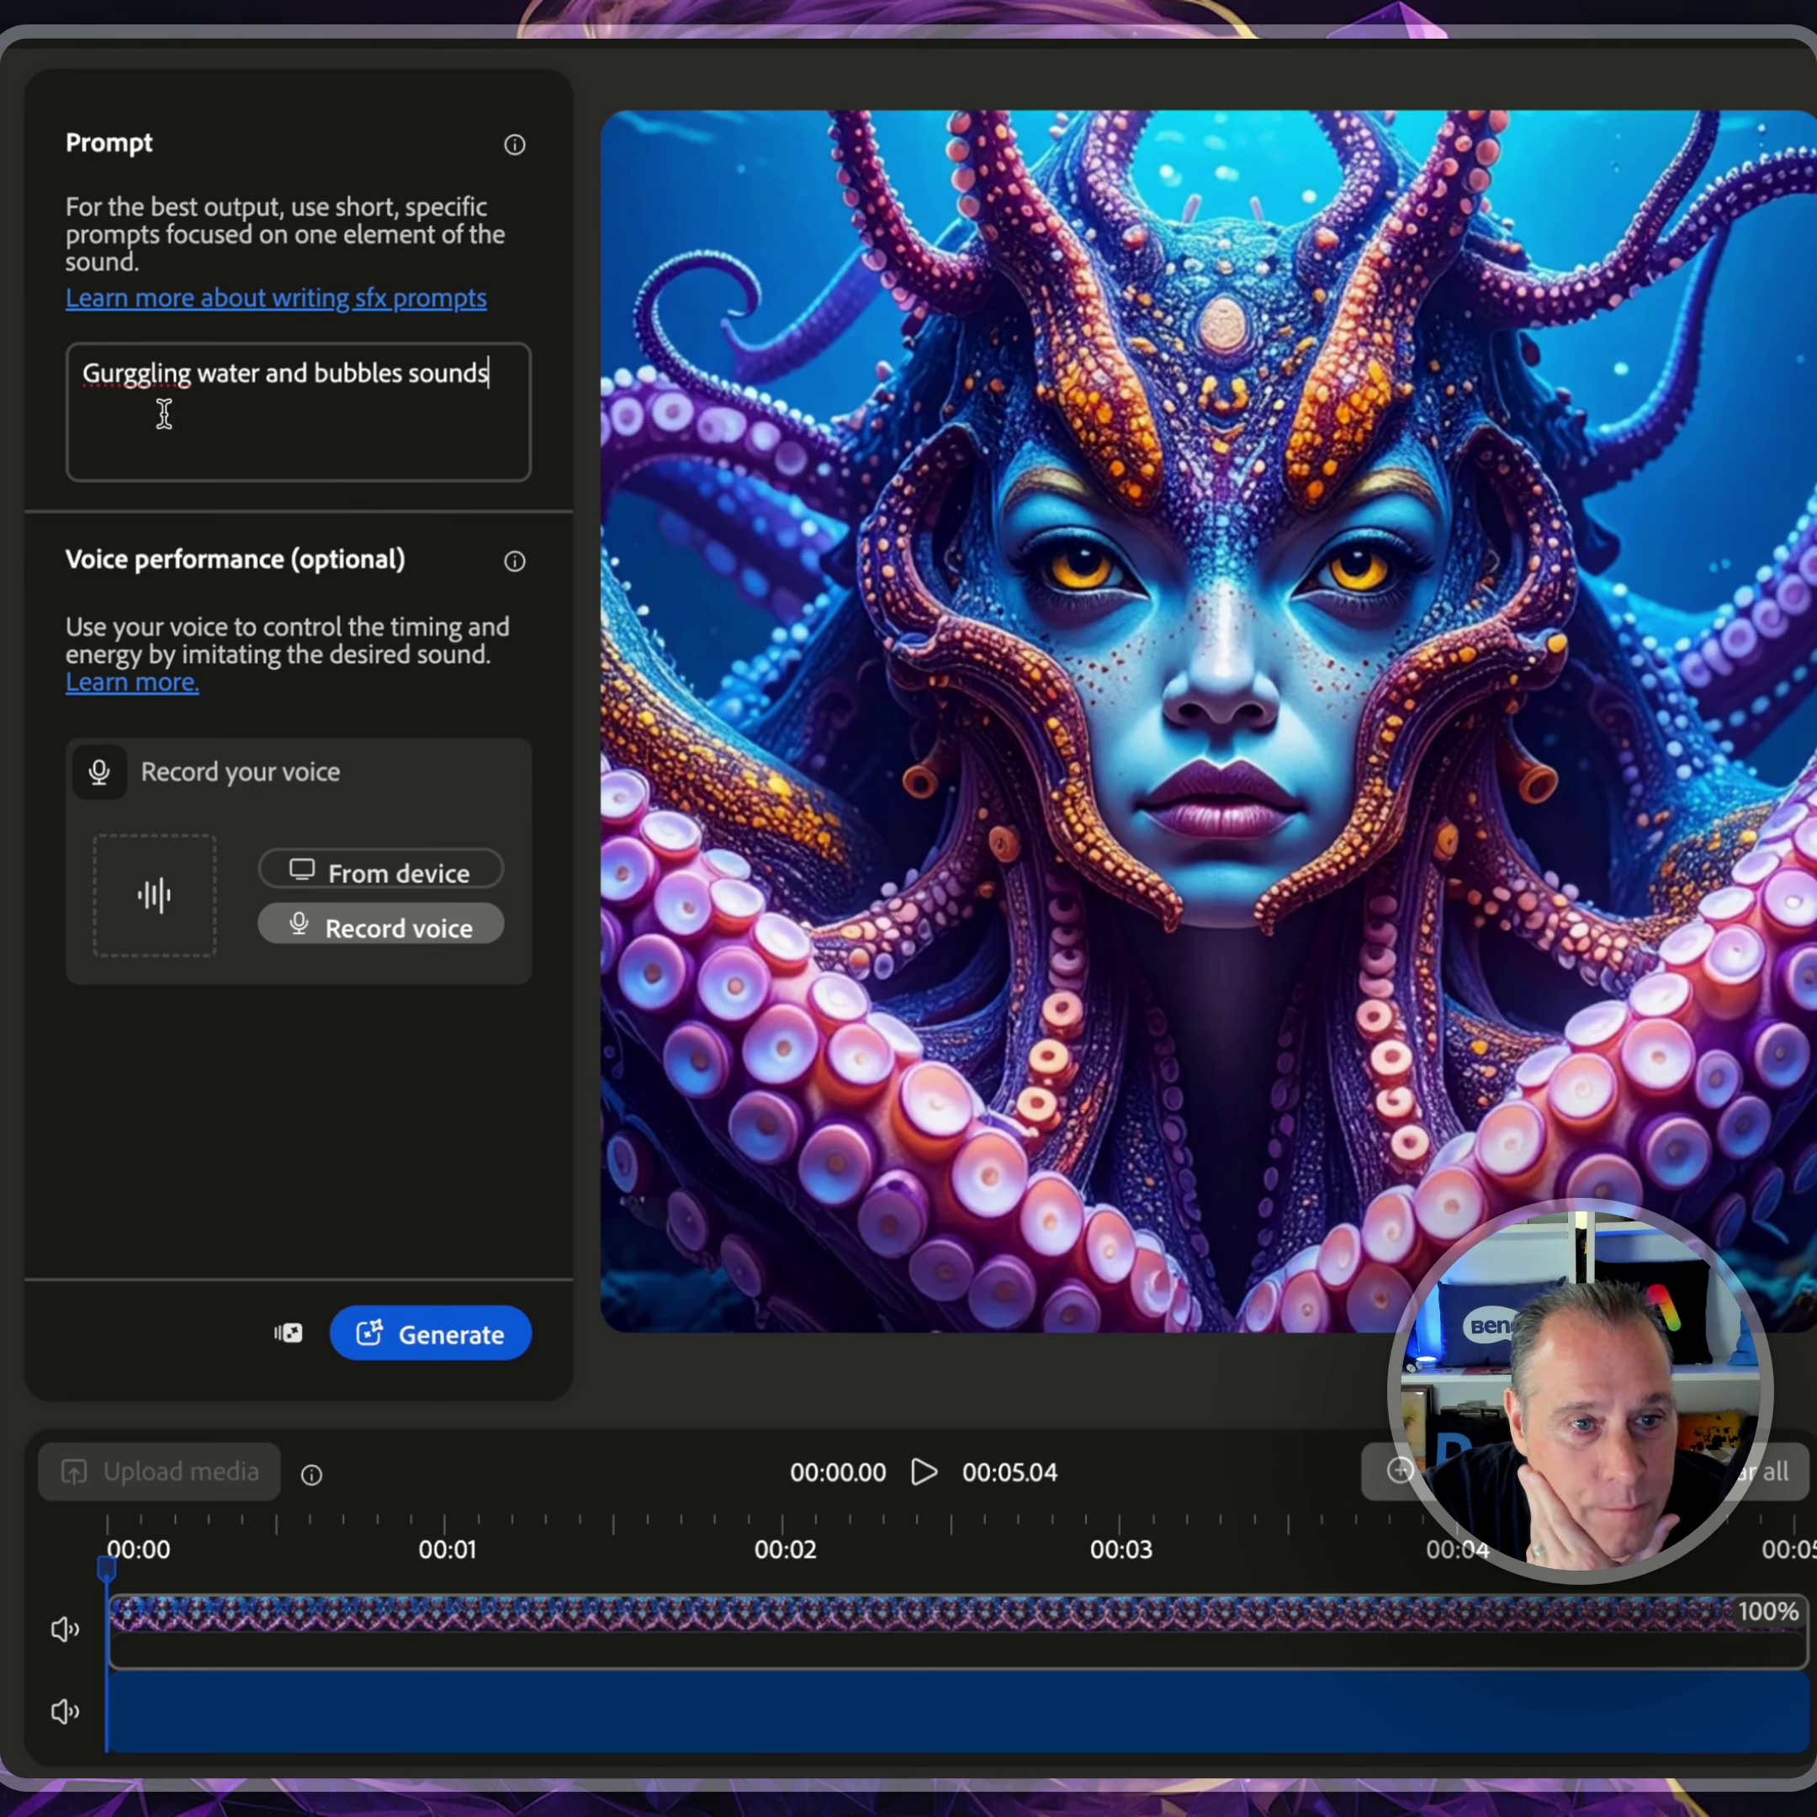
Correct the misspelled first word of the prompt to "Gurgling" and generate the sound effects.
{"action": "right_click", "coordinate": [138, 376]}
{"action": "left_click", "coordinate": [203, 395]}
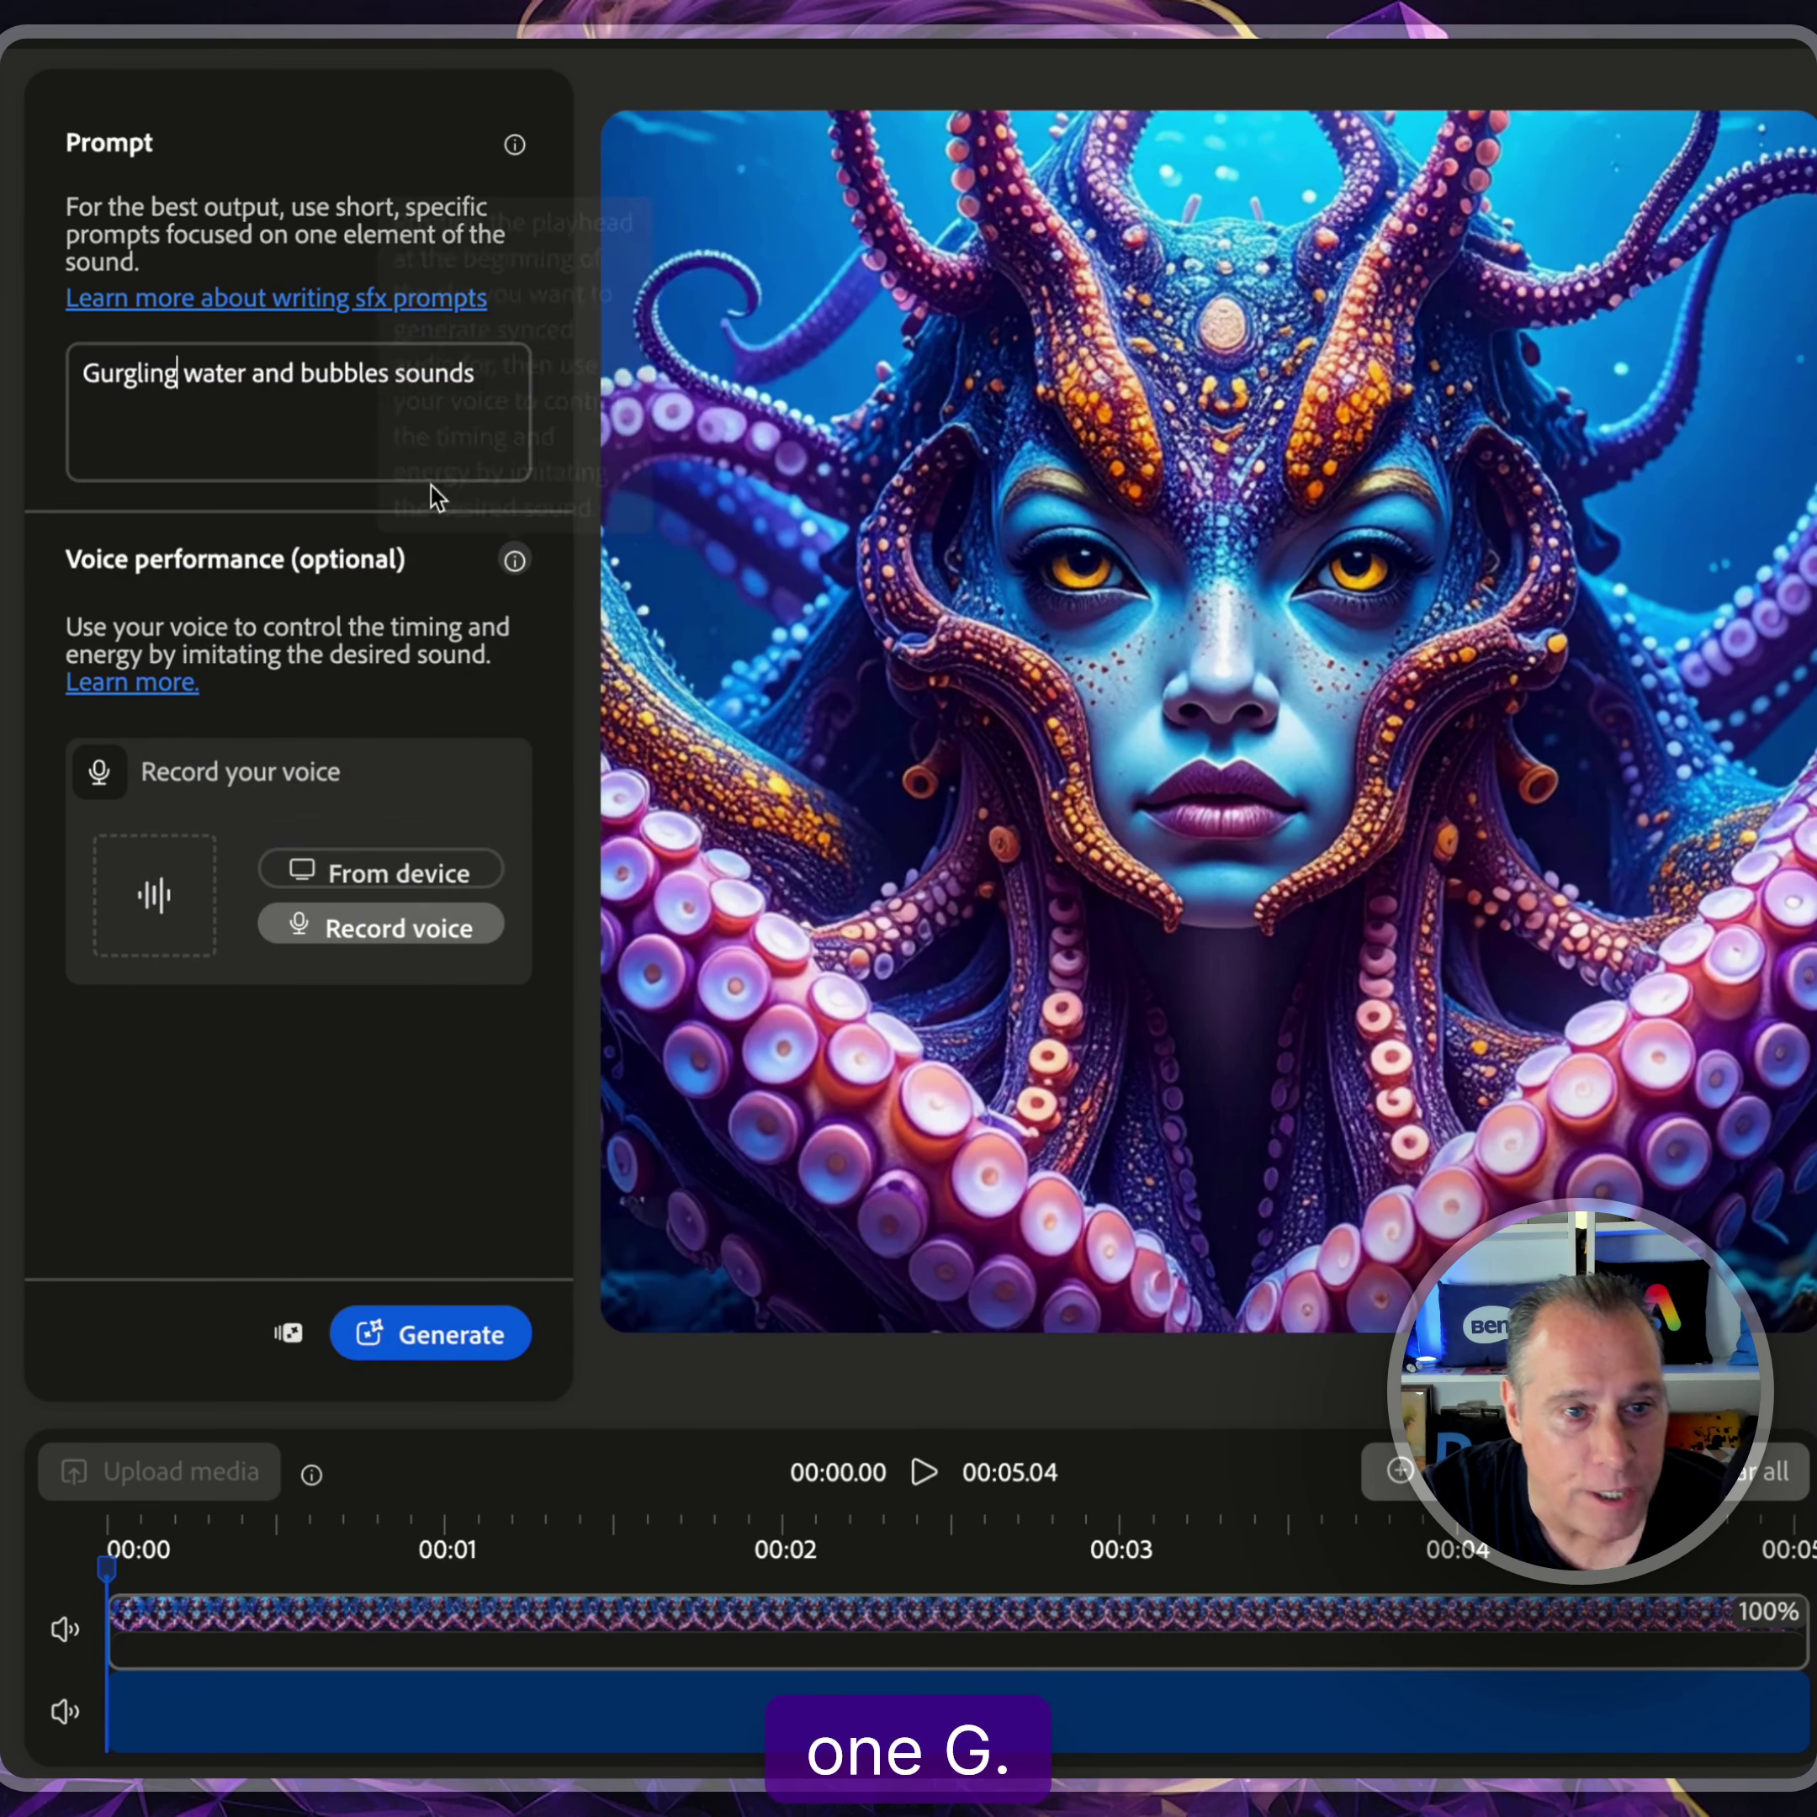
{"action": "left_click", "coordinate": [450, 406]}
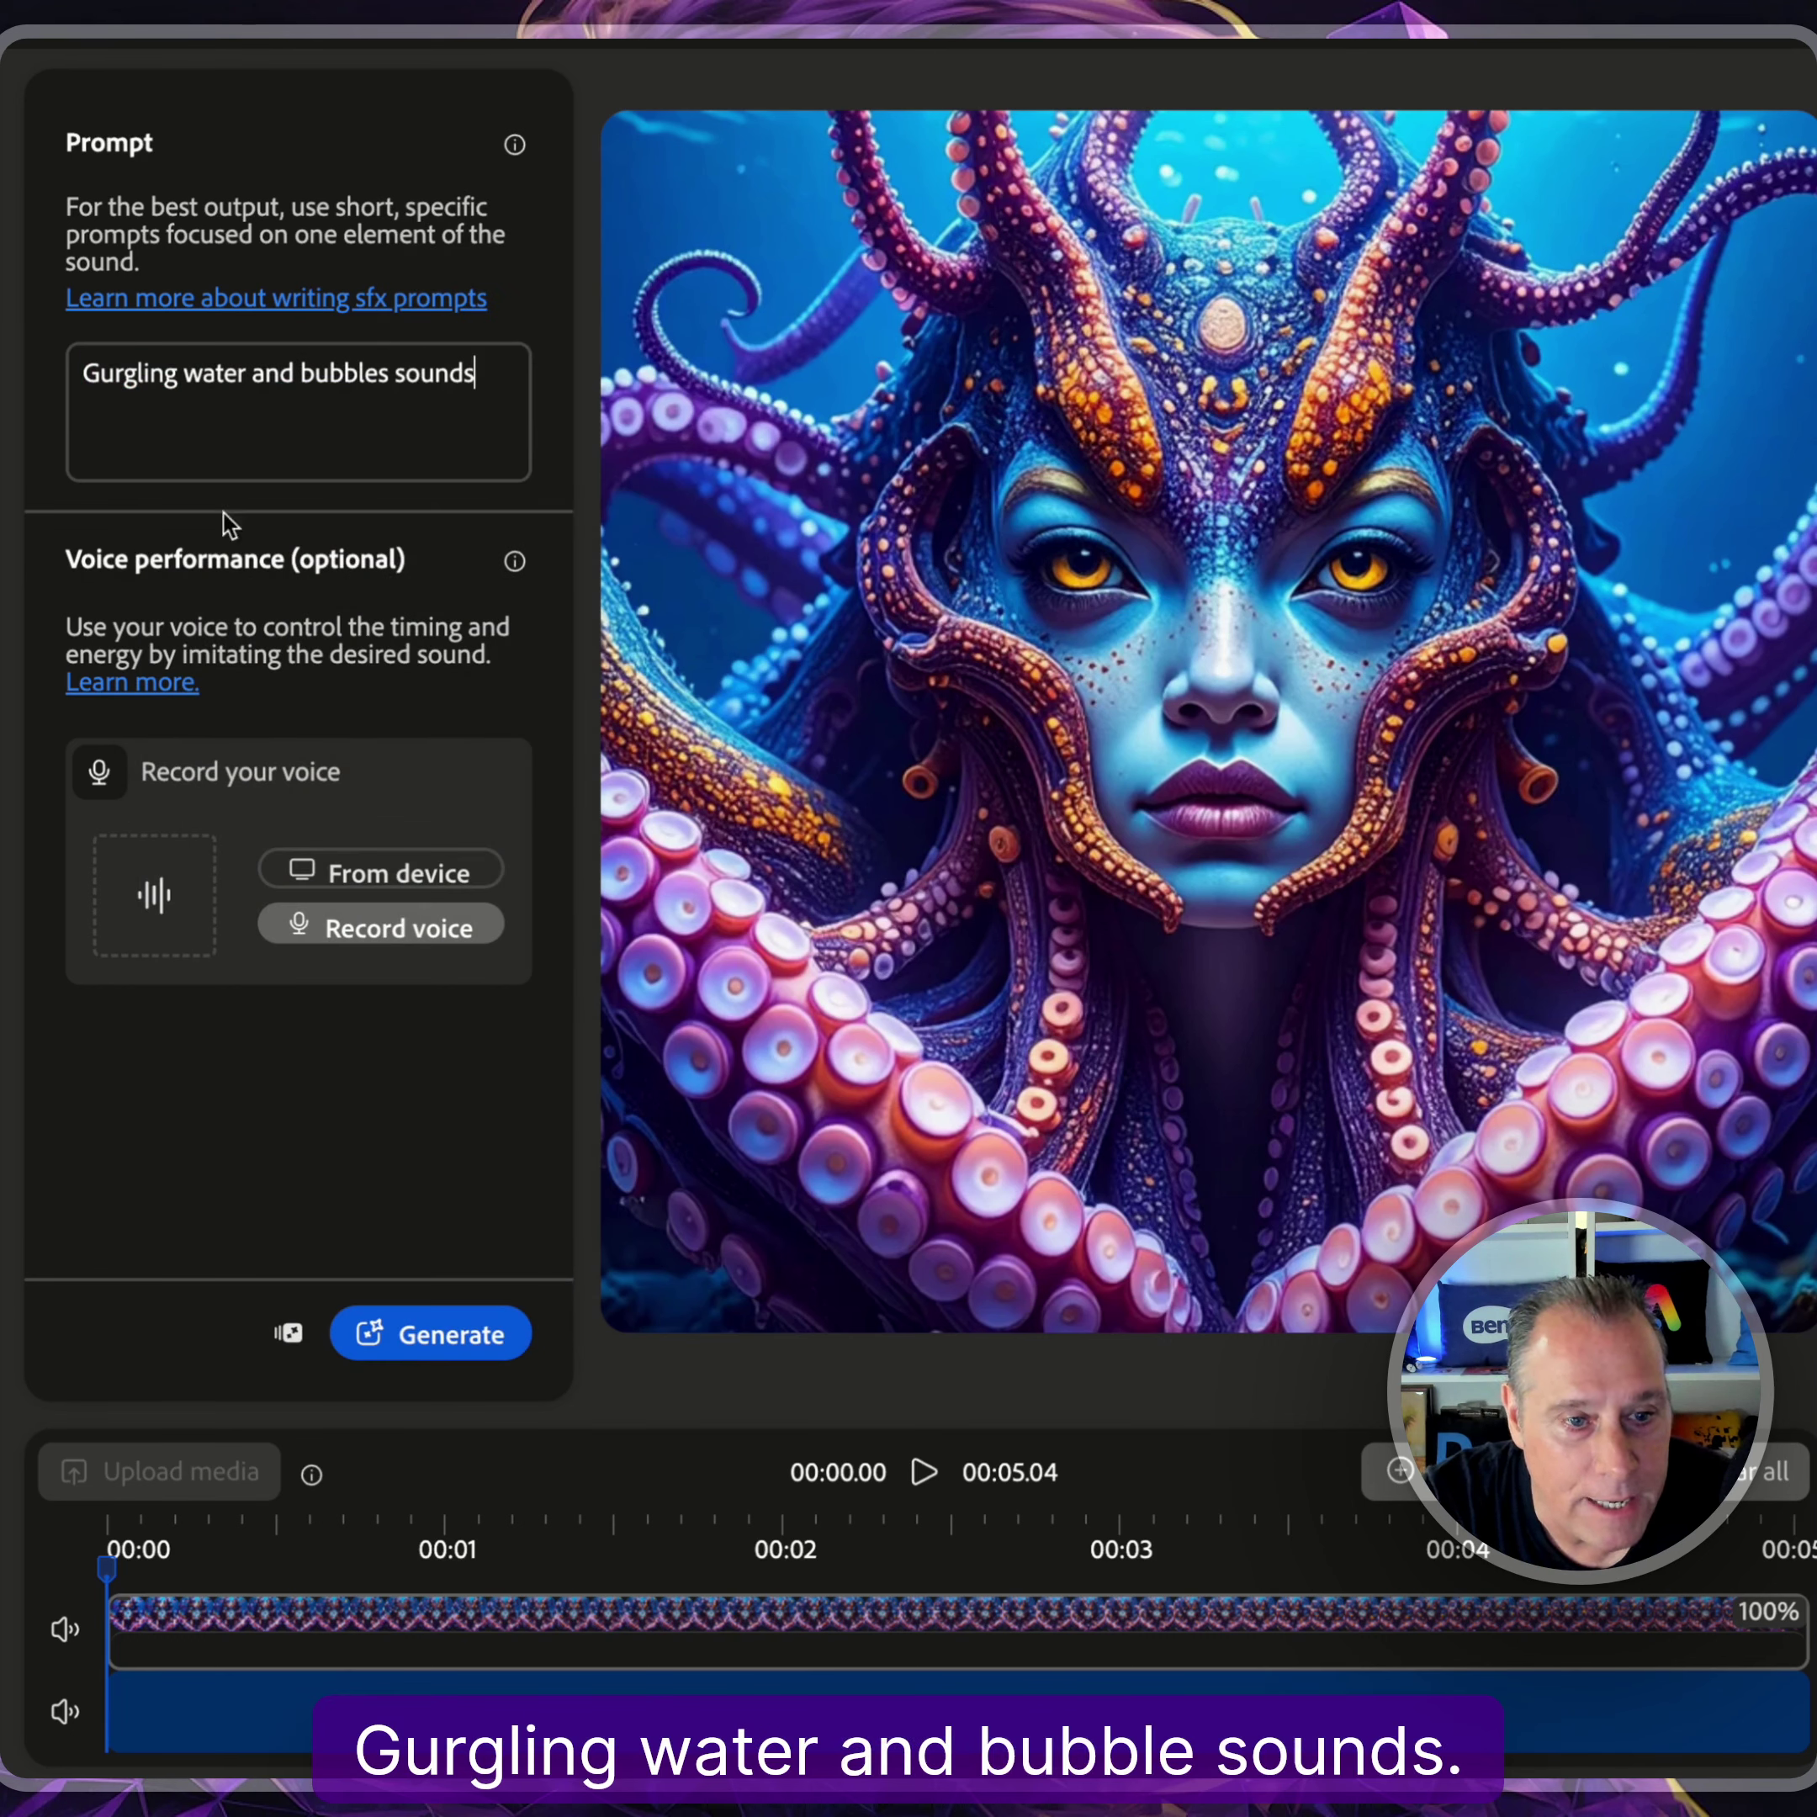
{"action": "left_click", "coordinate": [450, 1340]}
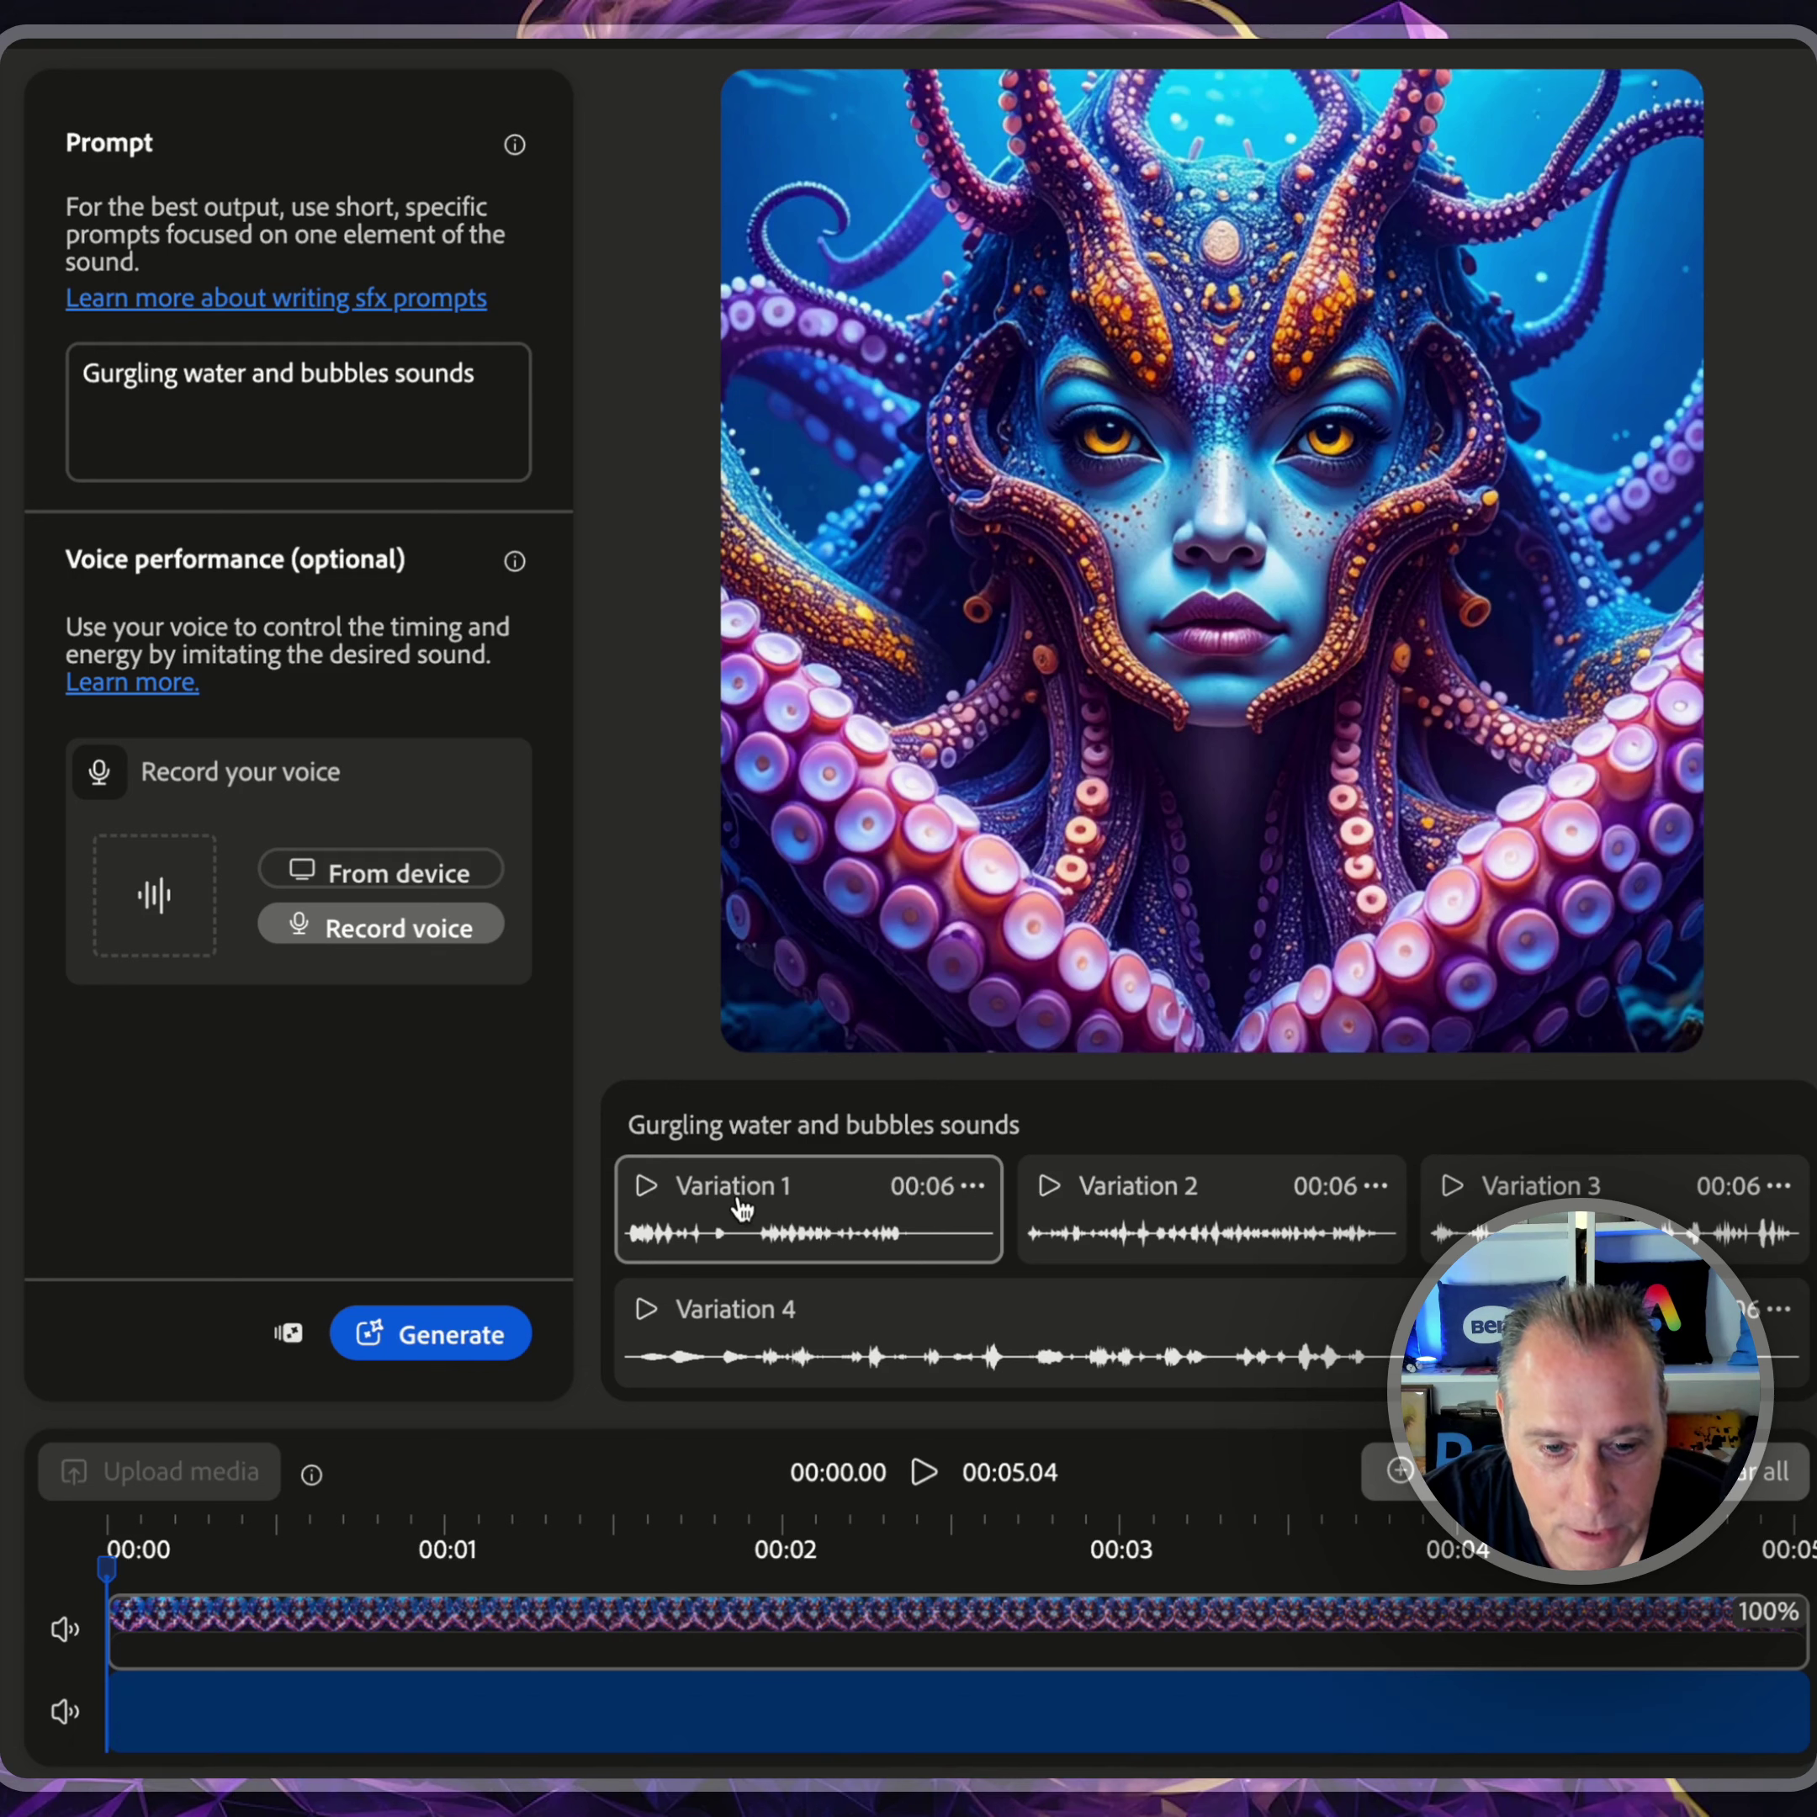
Listen to the four generated sound variations, replaying Variations 3 and 2 to compare them.
{"action": "left_click", "coordinate": [647, 1186]}
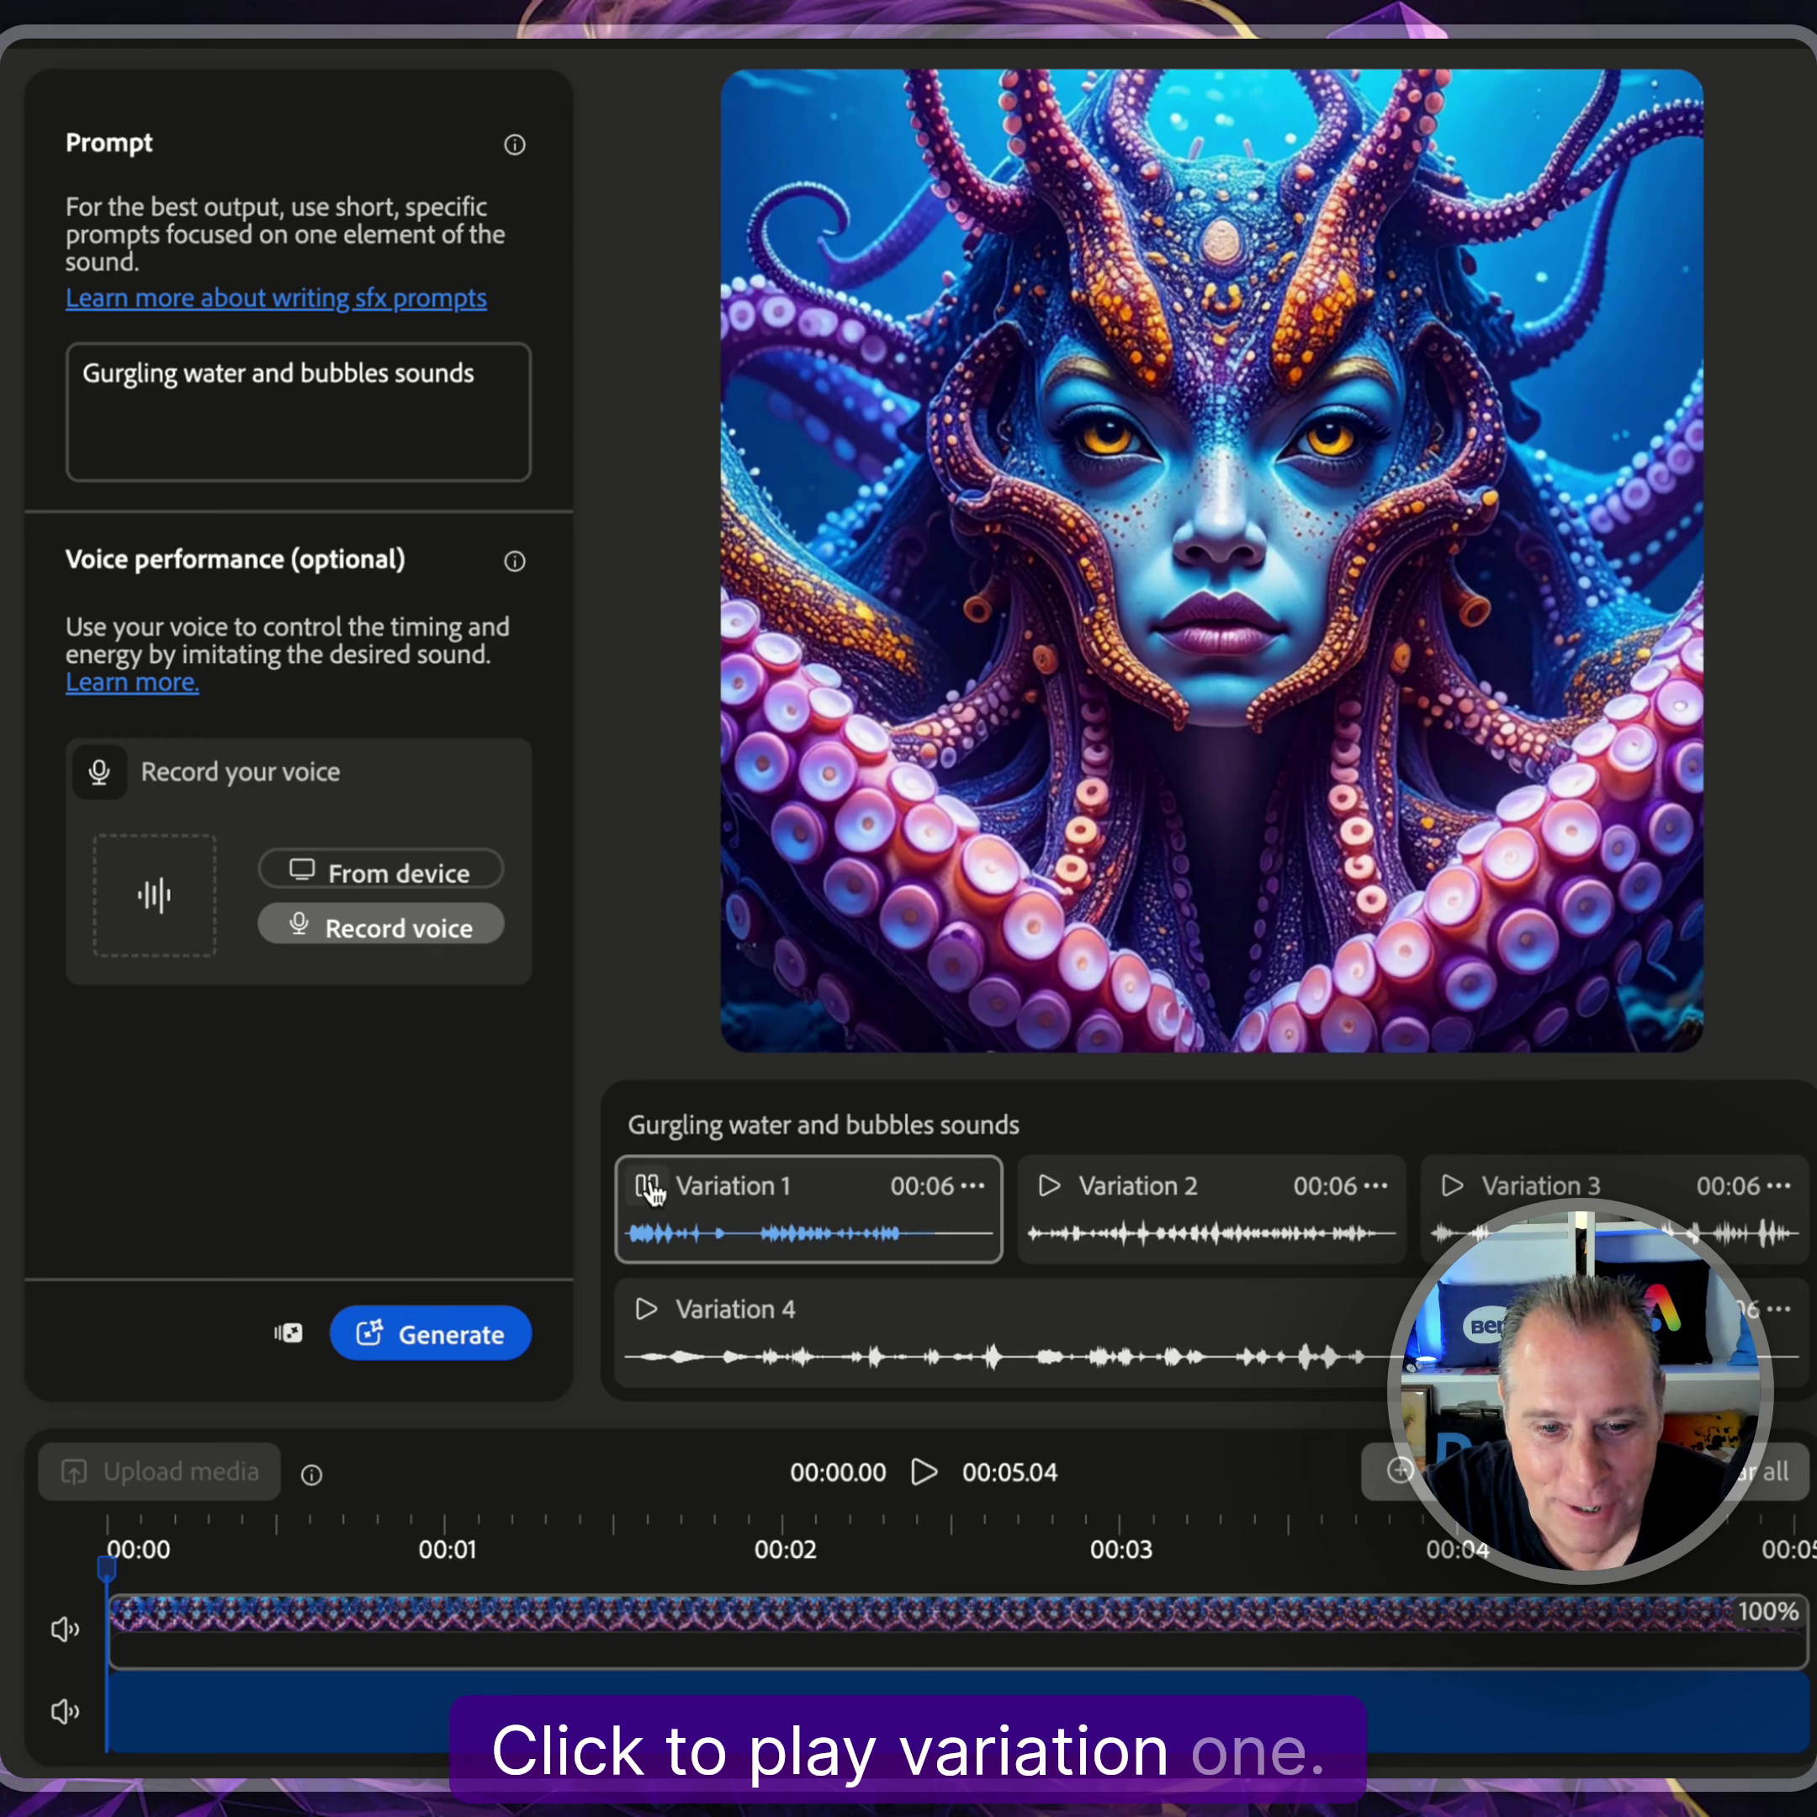
{"action": "left_click", "coordinate": [1051, 1188]}
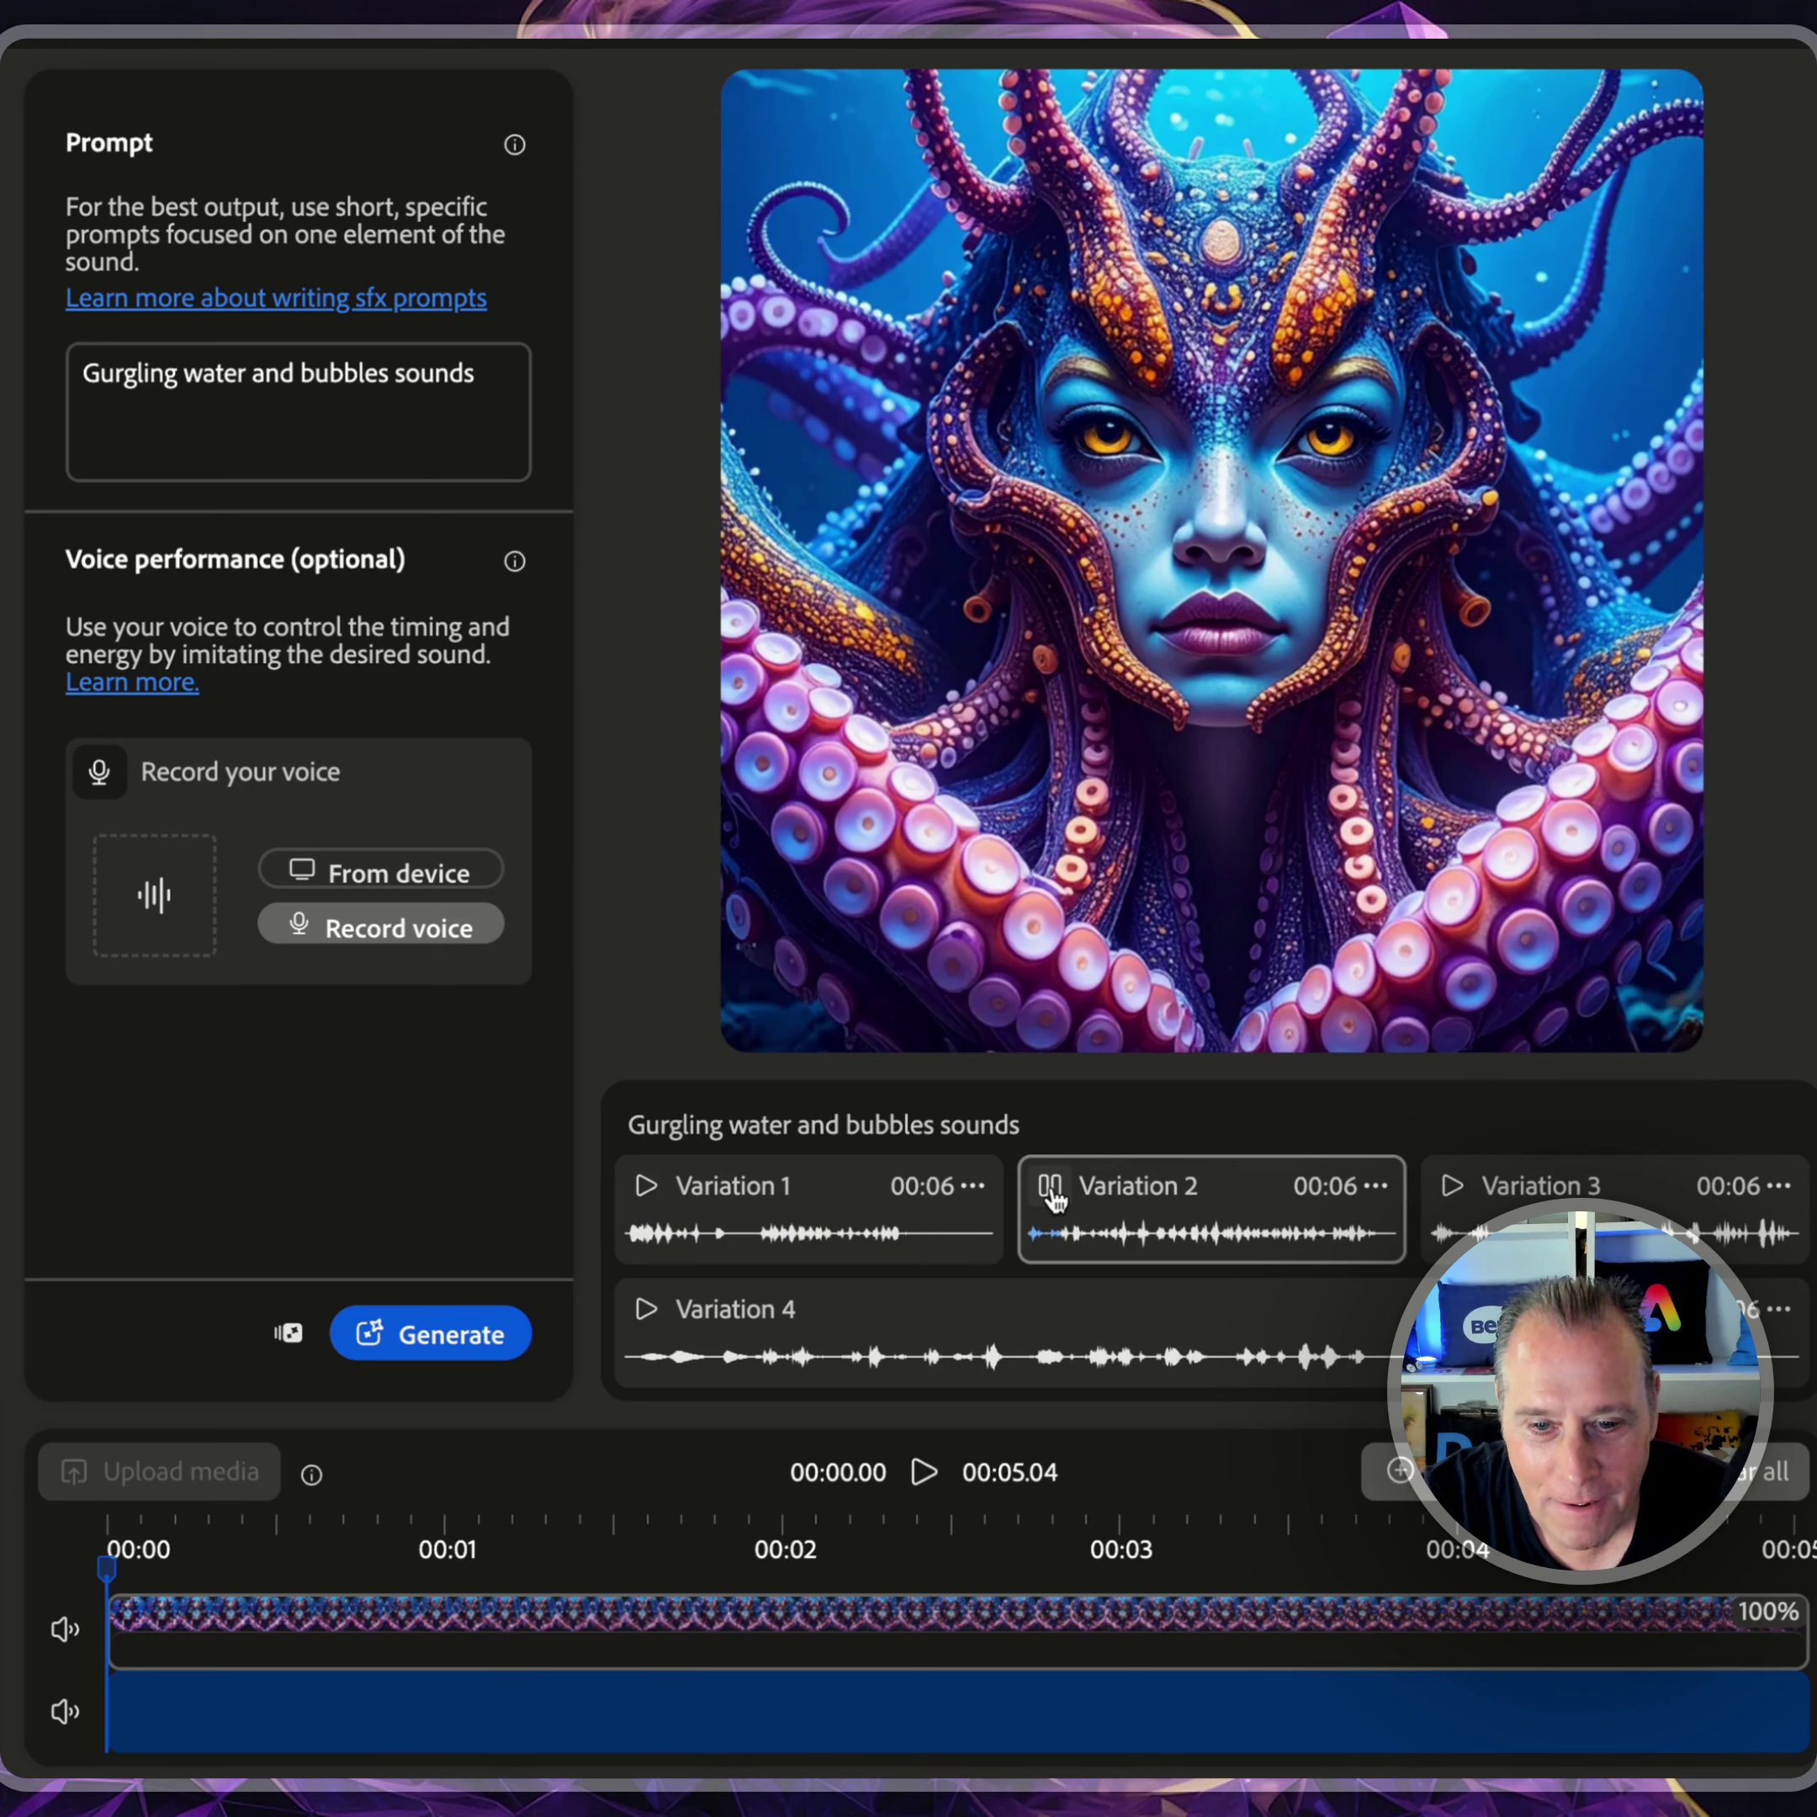
{"action": "left_click", "coordinate": [1452, 1187]}
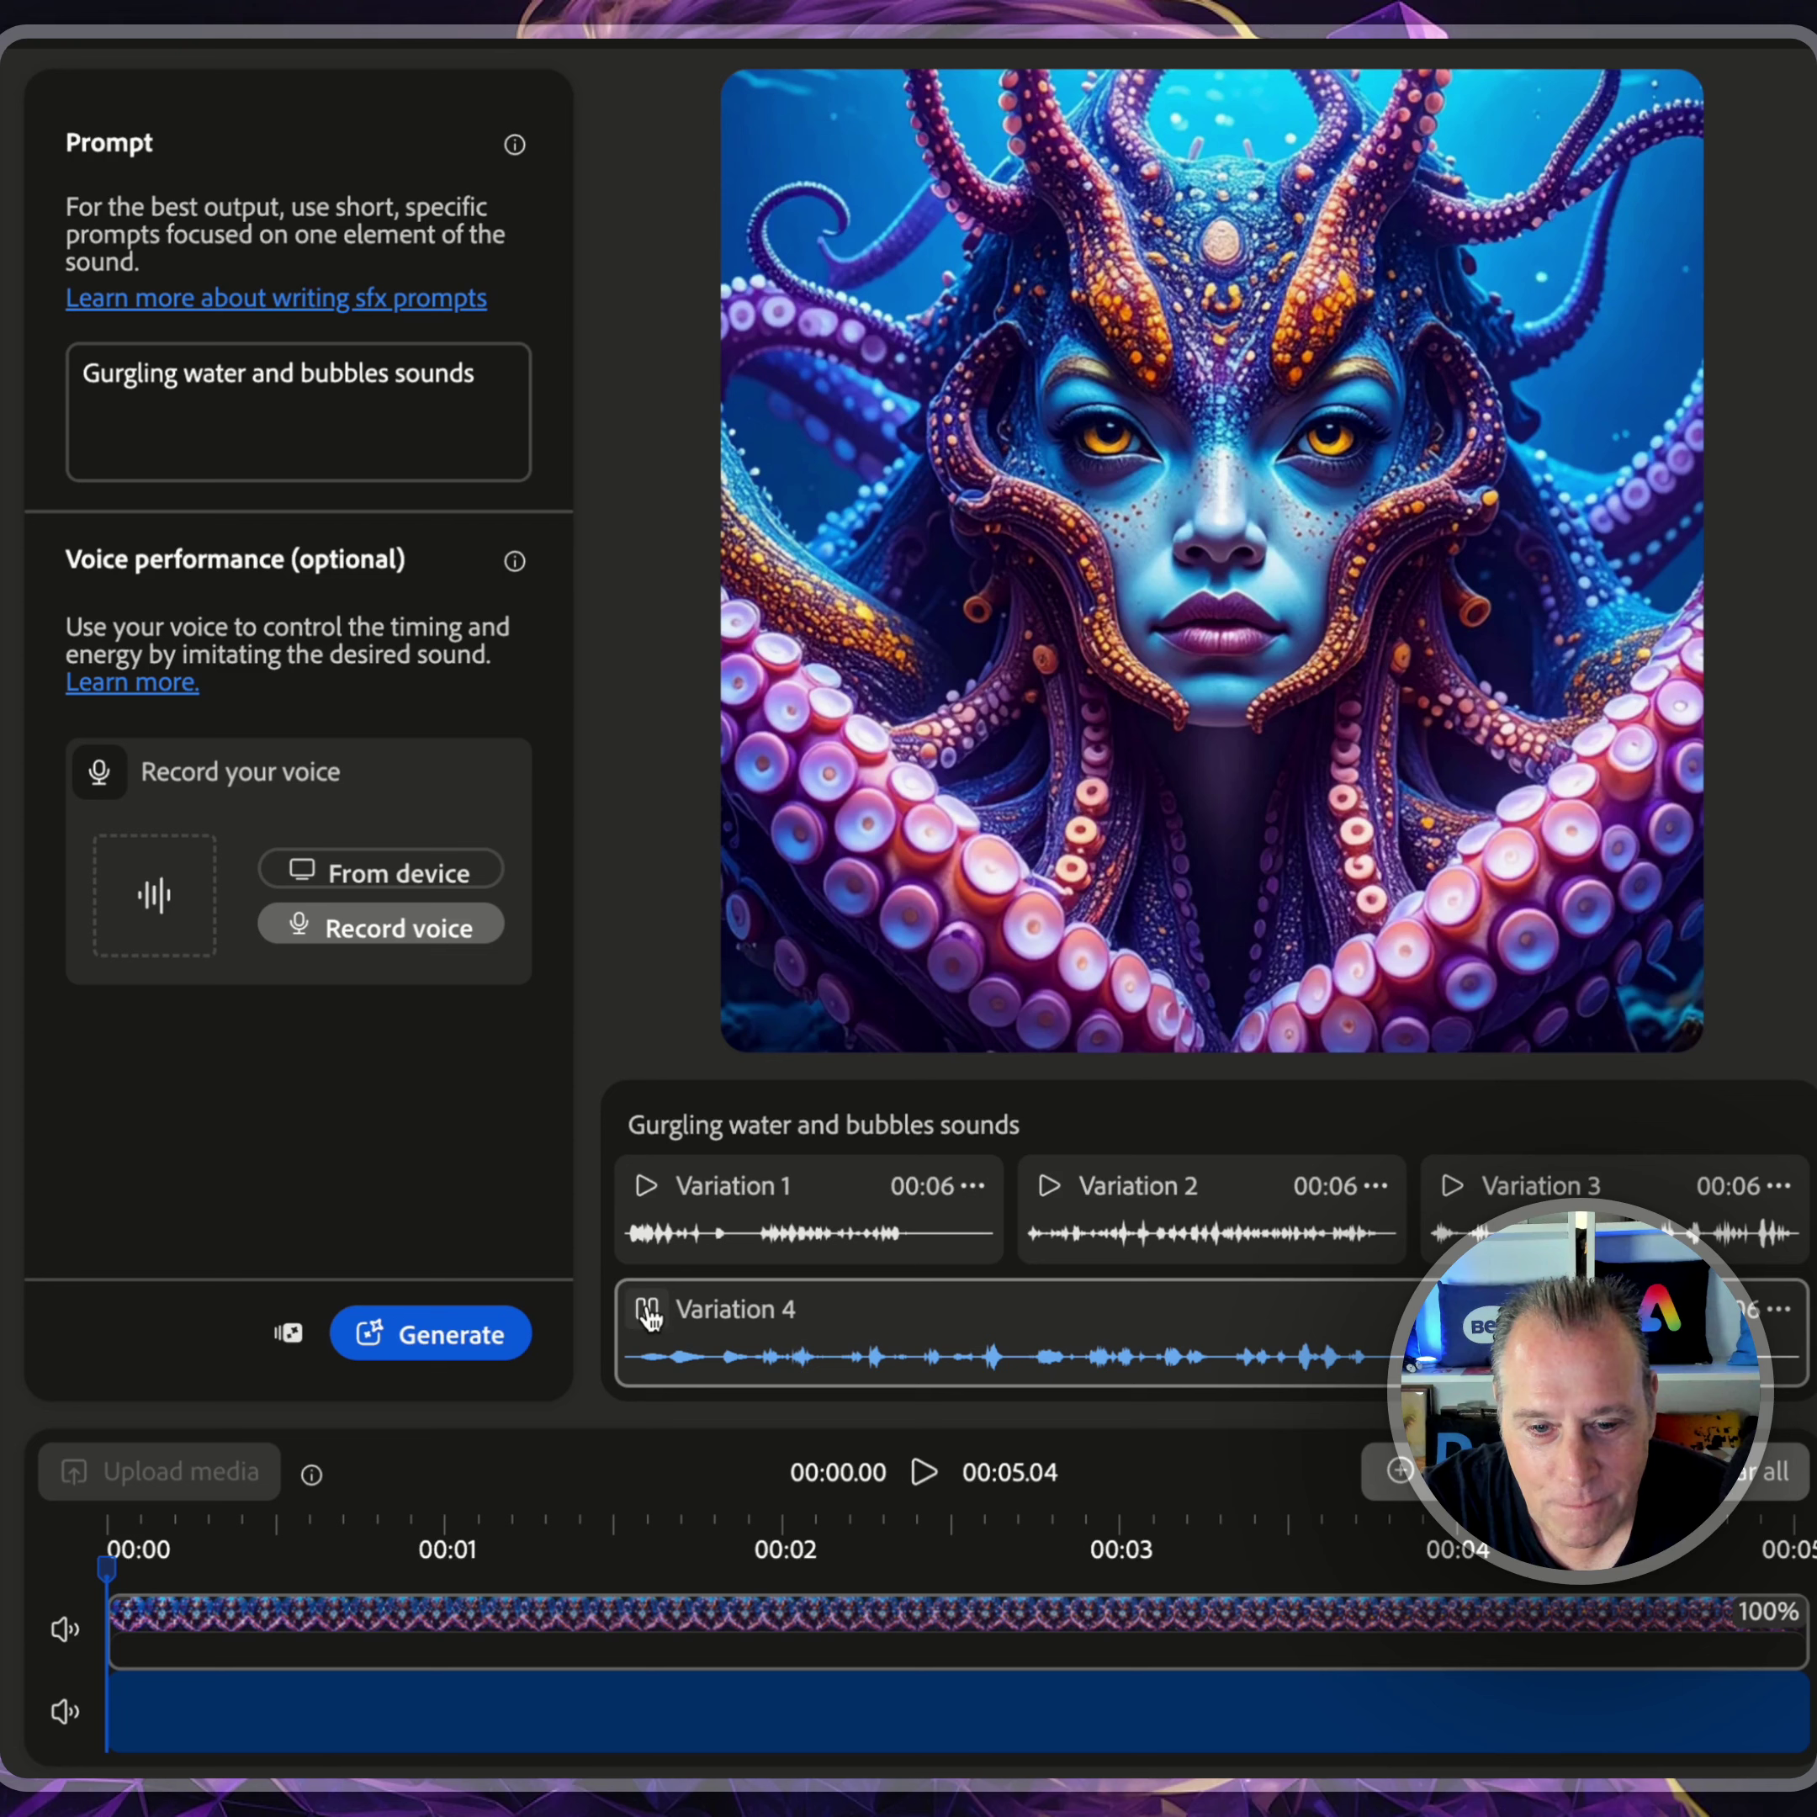
{"action": "left_click", "coordinate": [647, 1312]}
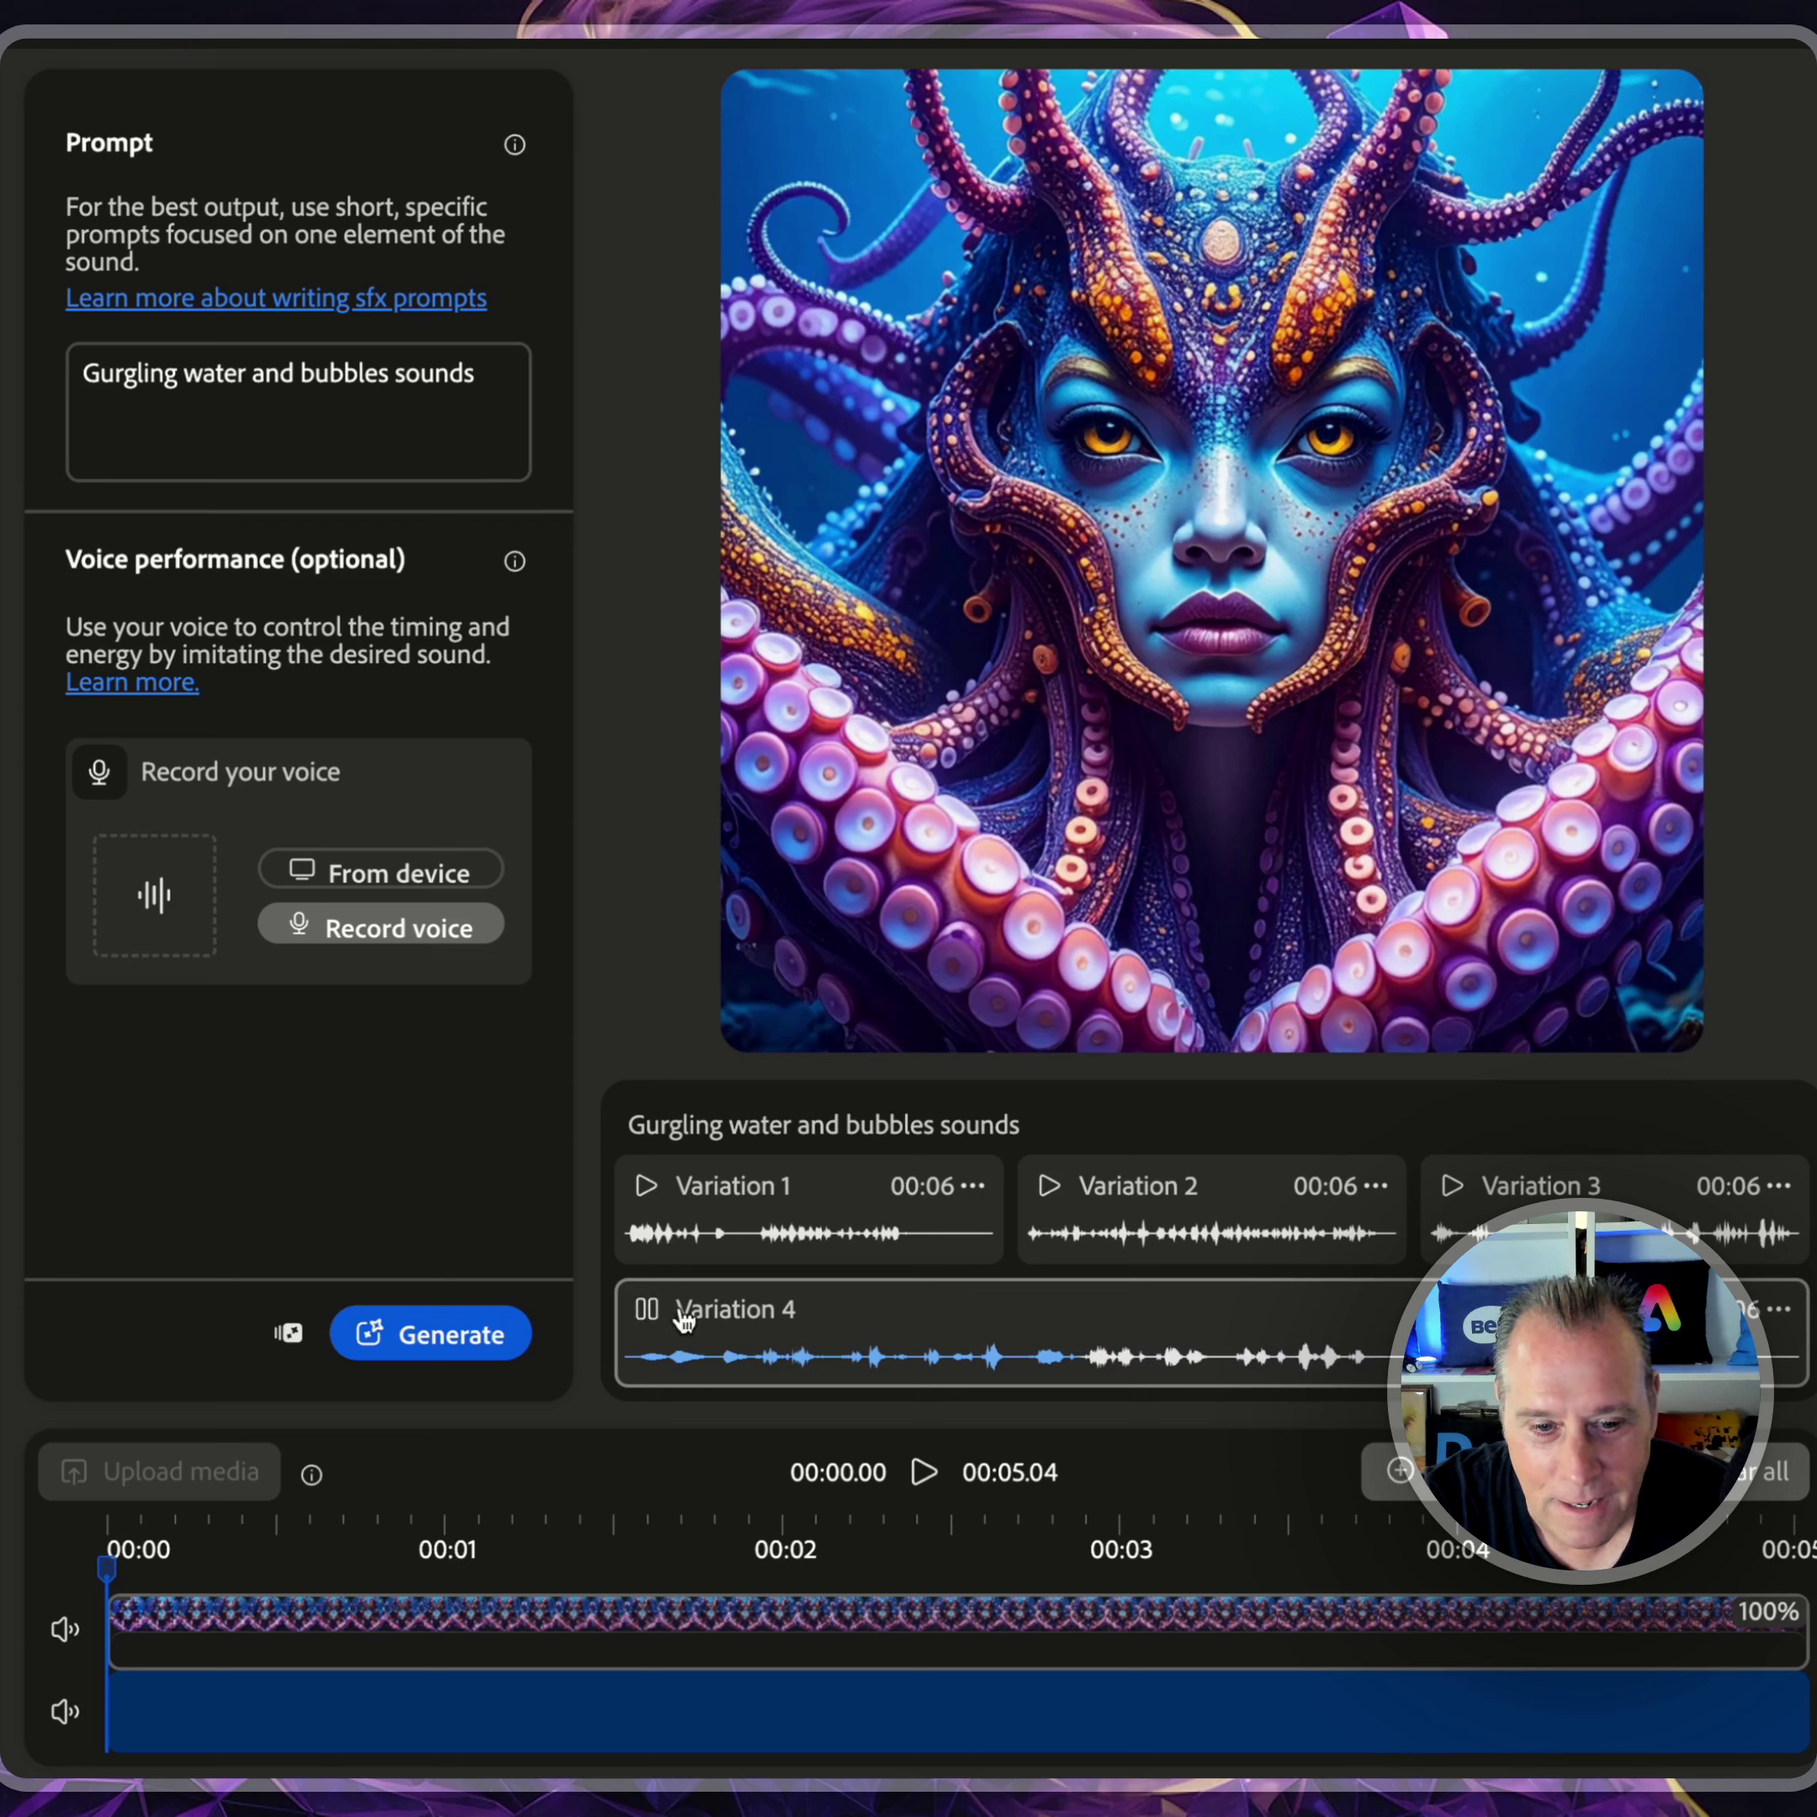
{"action": "left_click", "coordinate": [649, 1312]}
{"action": "left_click", "coordinate": [1452, 1188]}
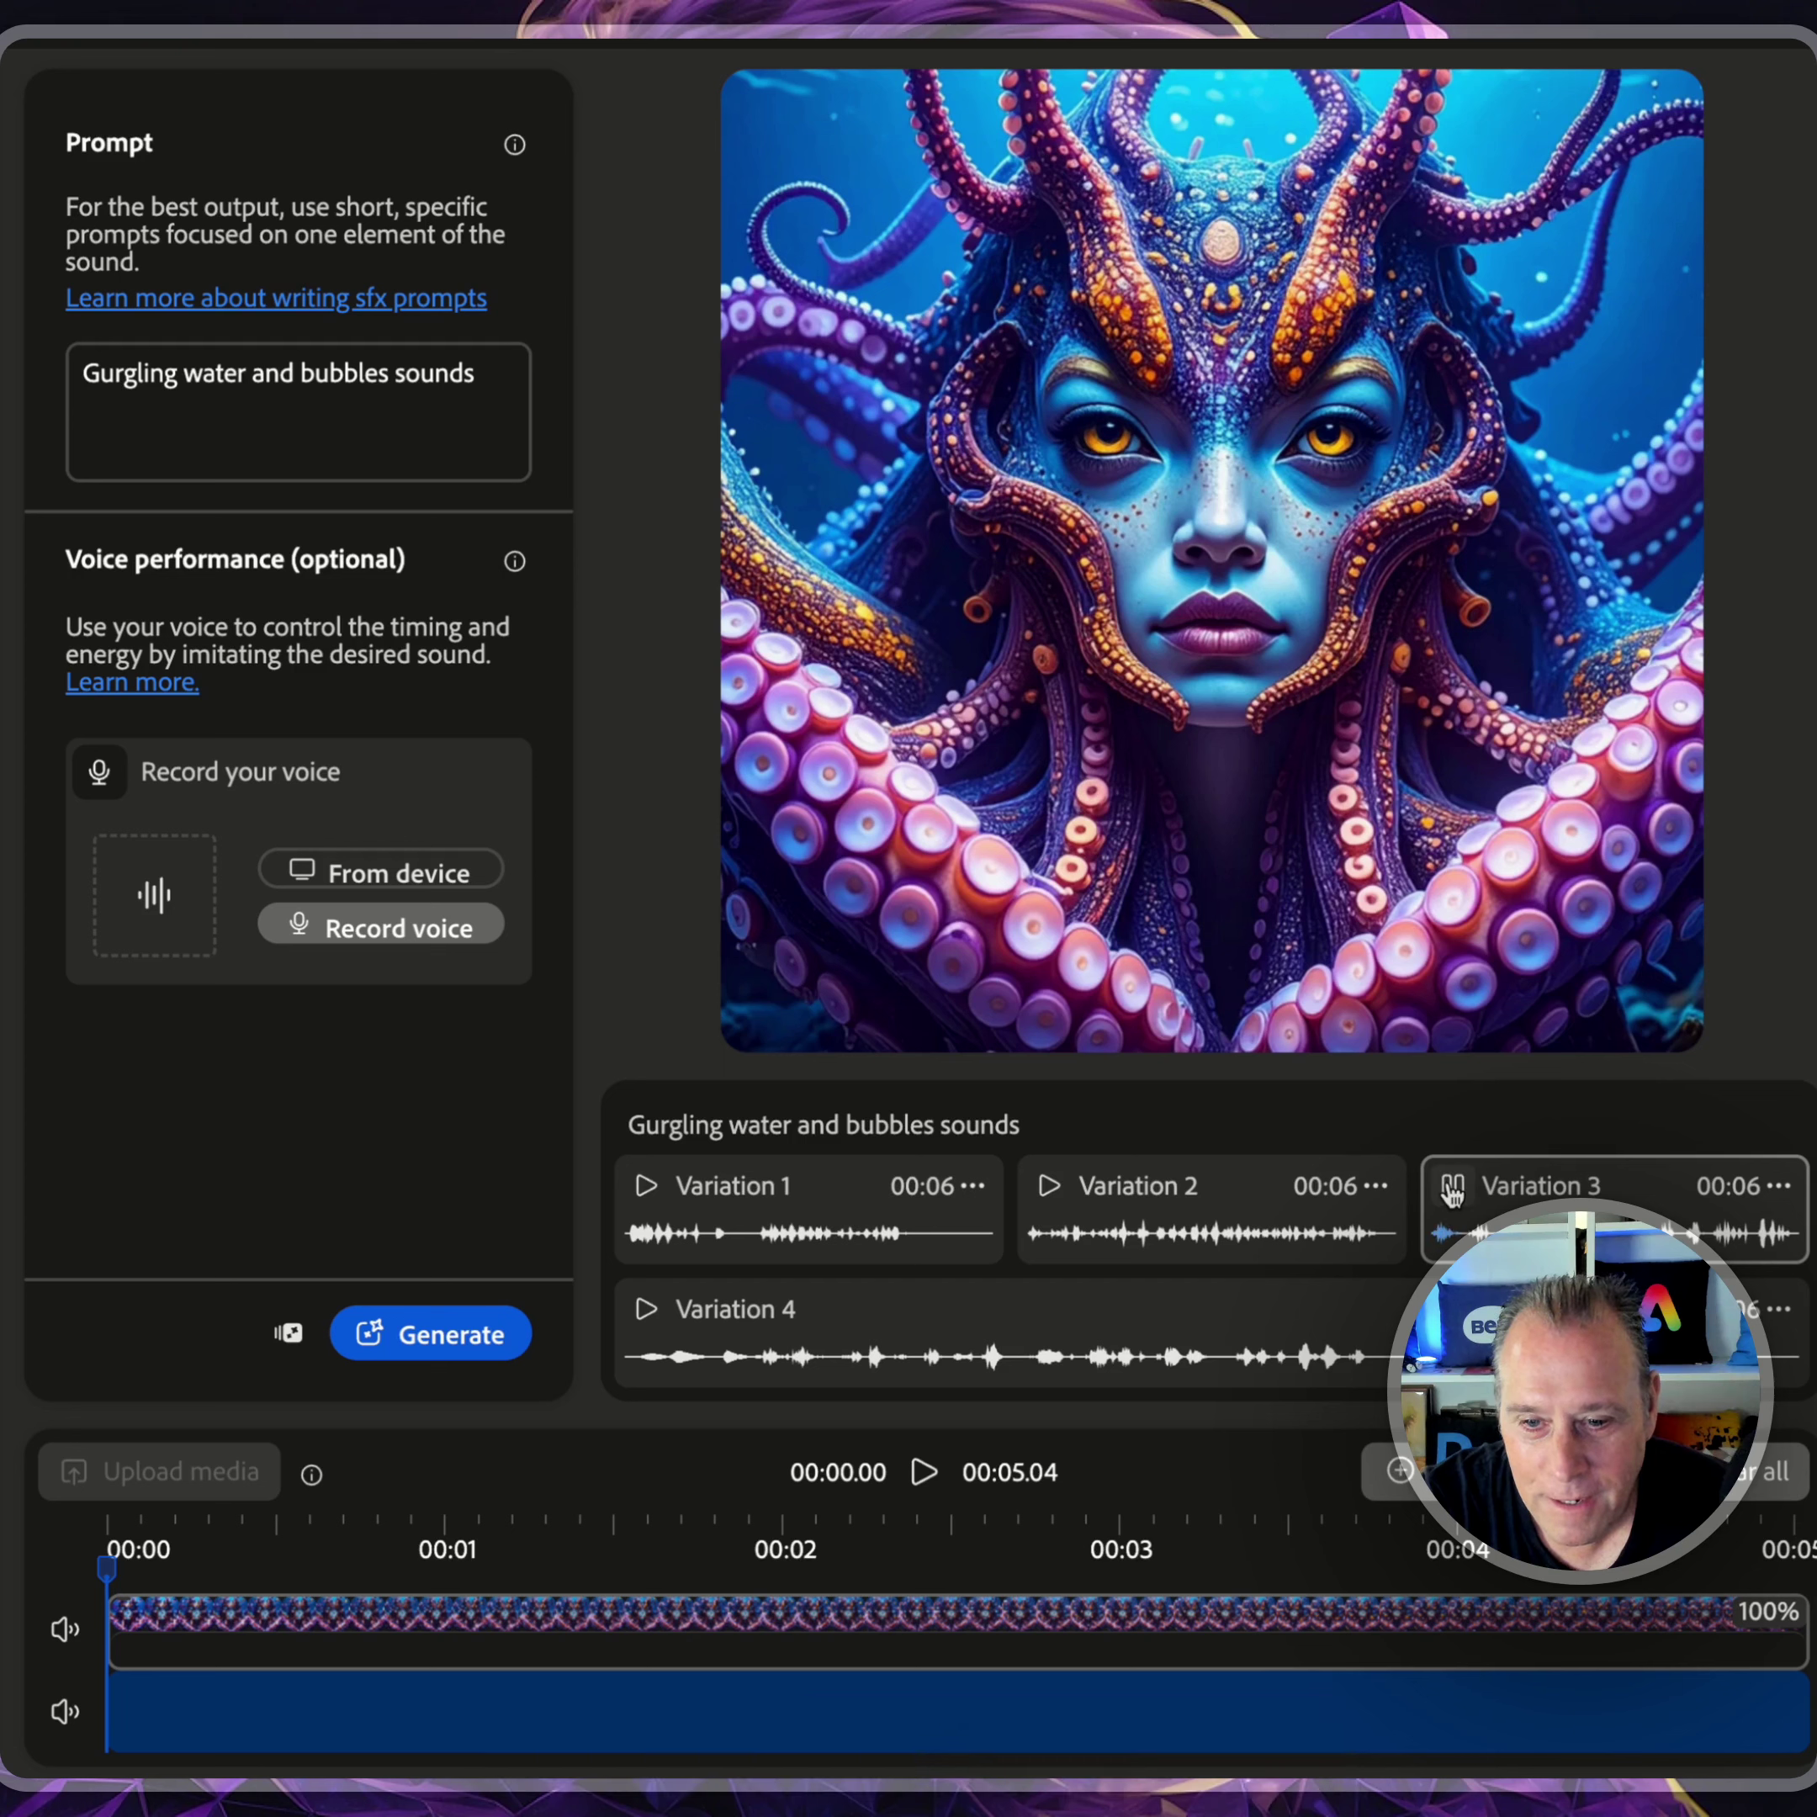
{"action": "left_click", "coordinate": [1051, 1190]}
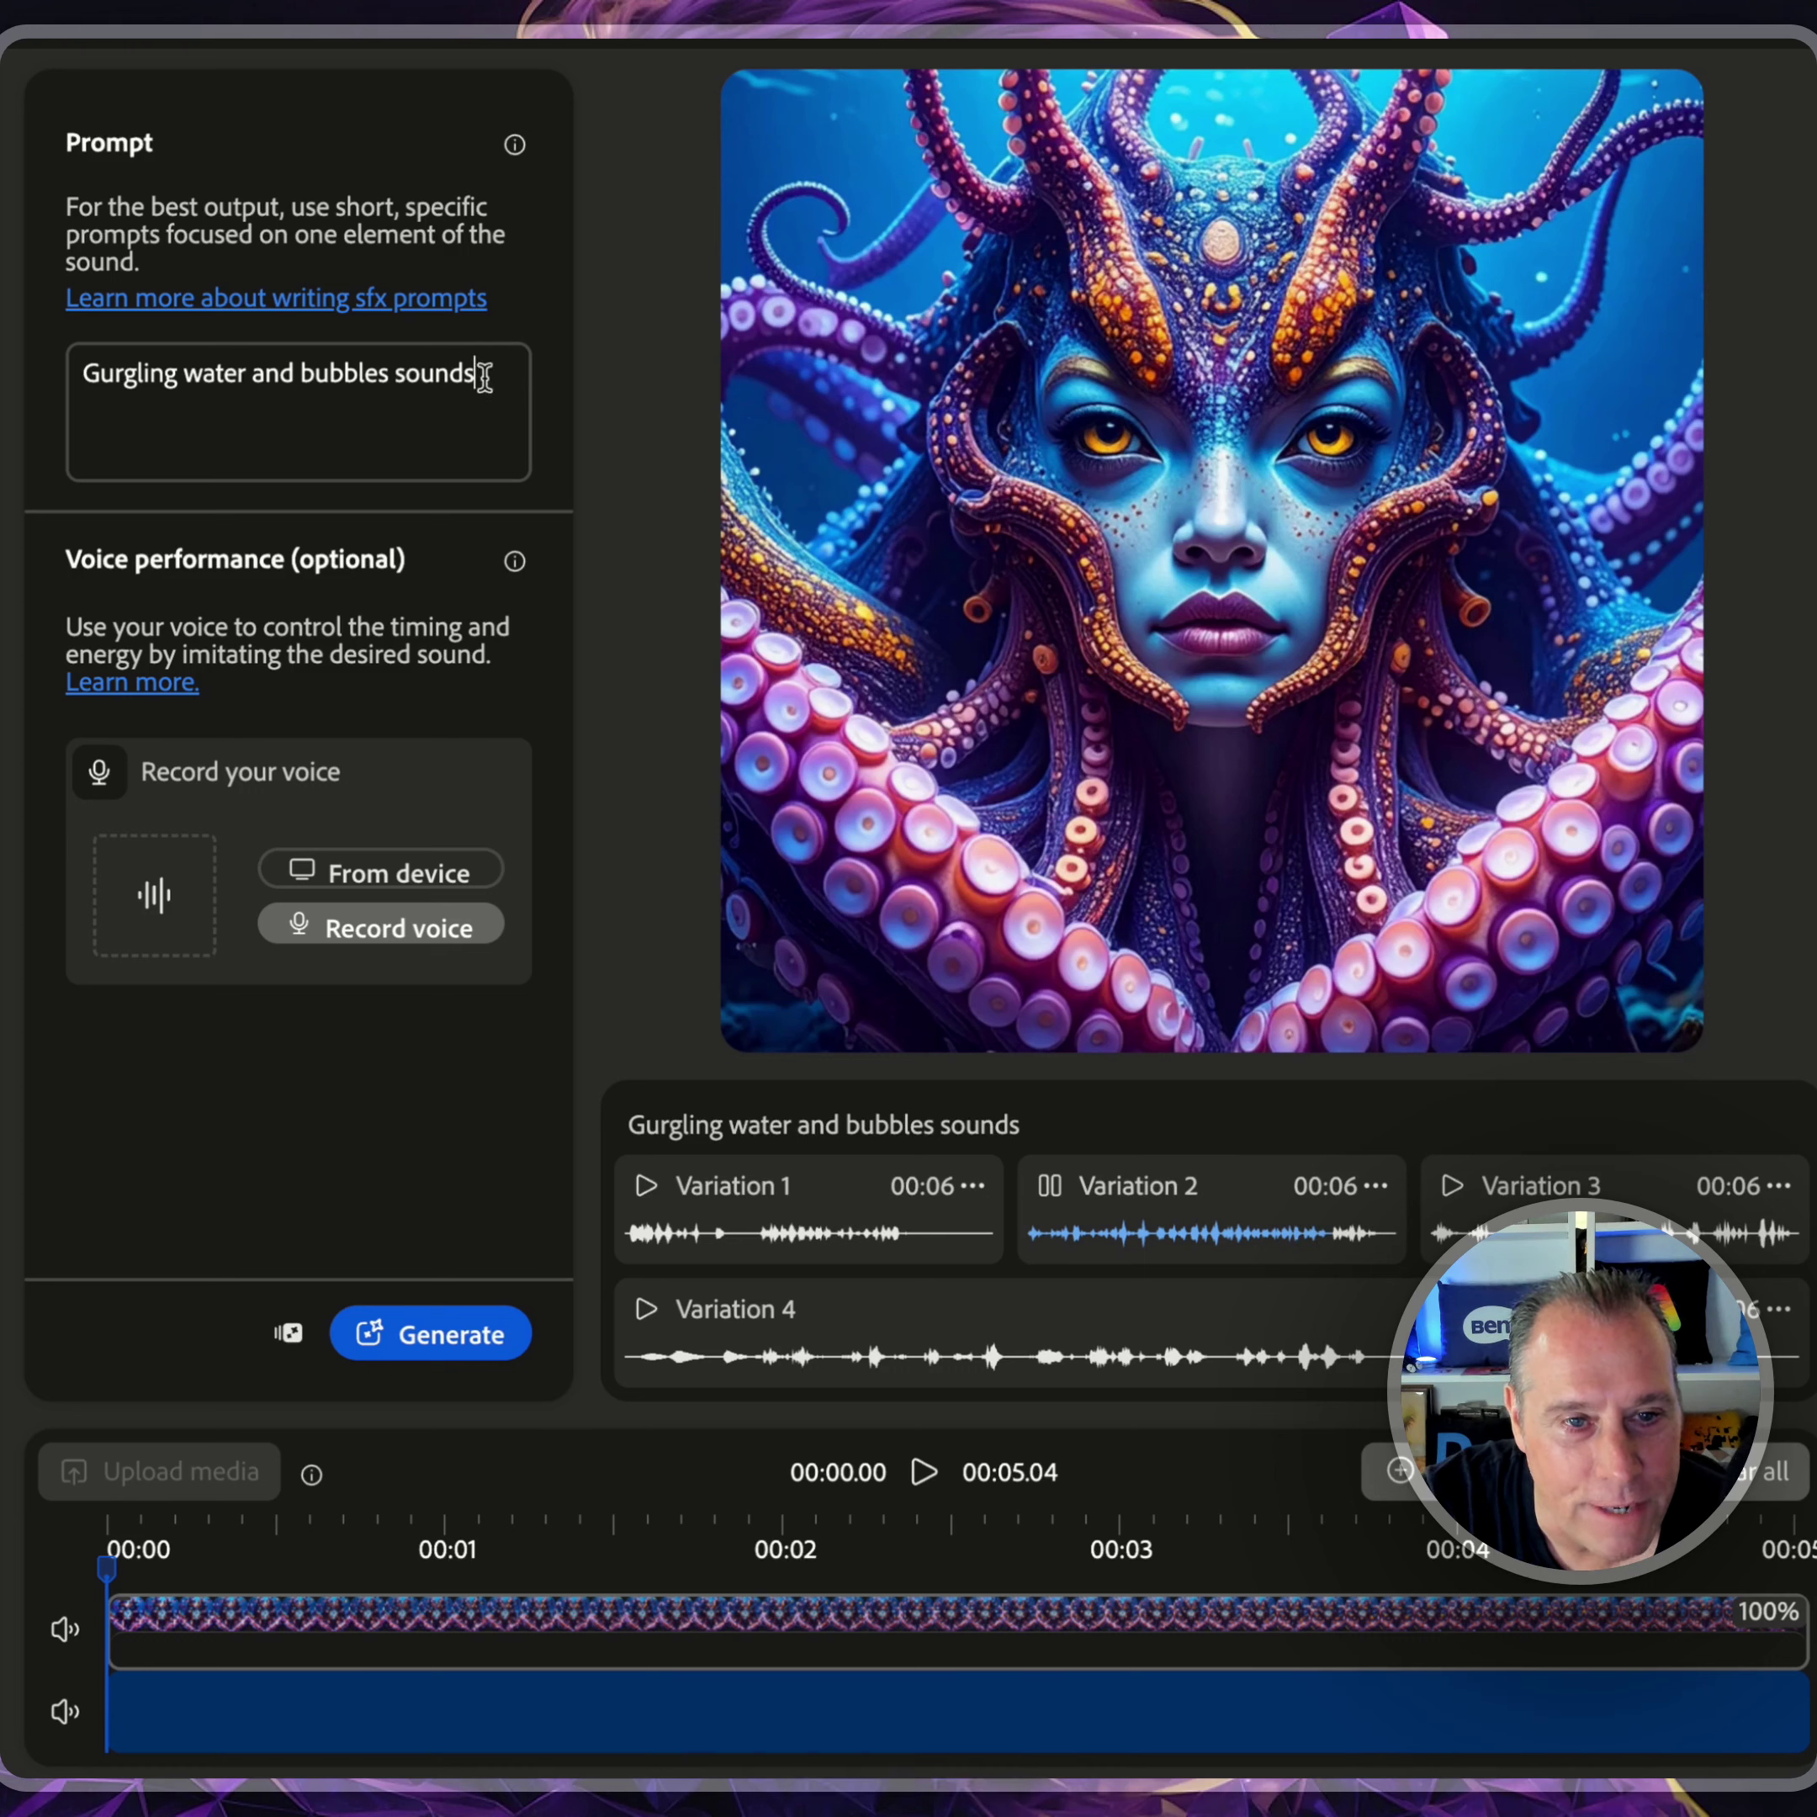
Replace the sound prompt with "soft bubbles in water sound" and generate a new set of sound effects.
{"action": "left_click_drag", "start_coordinate": [479, 373], "coordinate": [77, 386]}
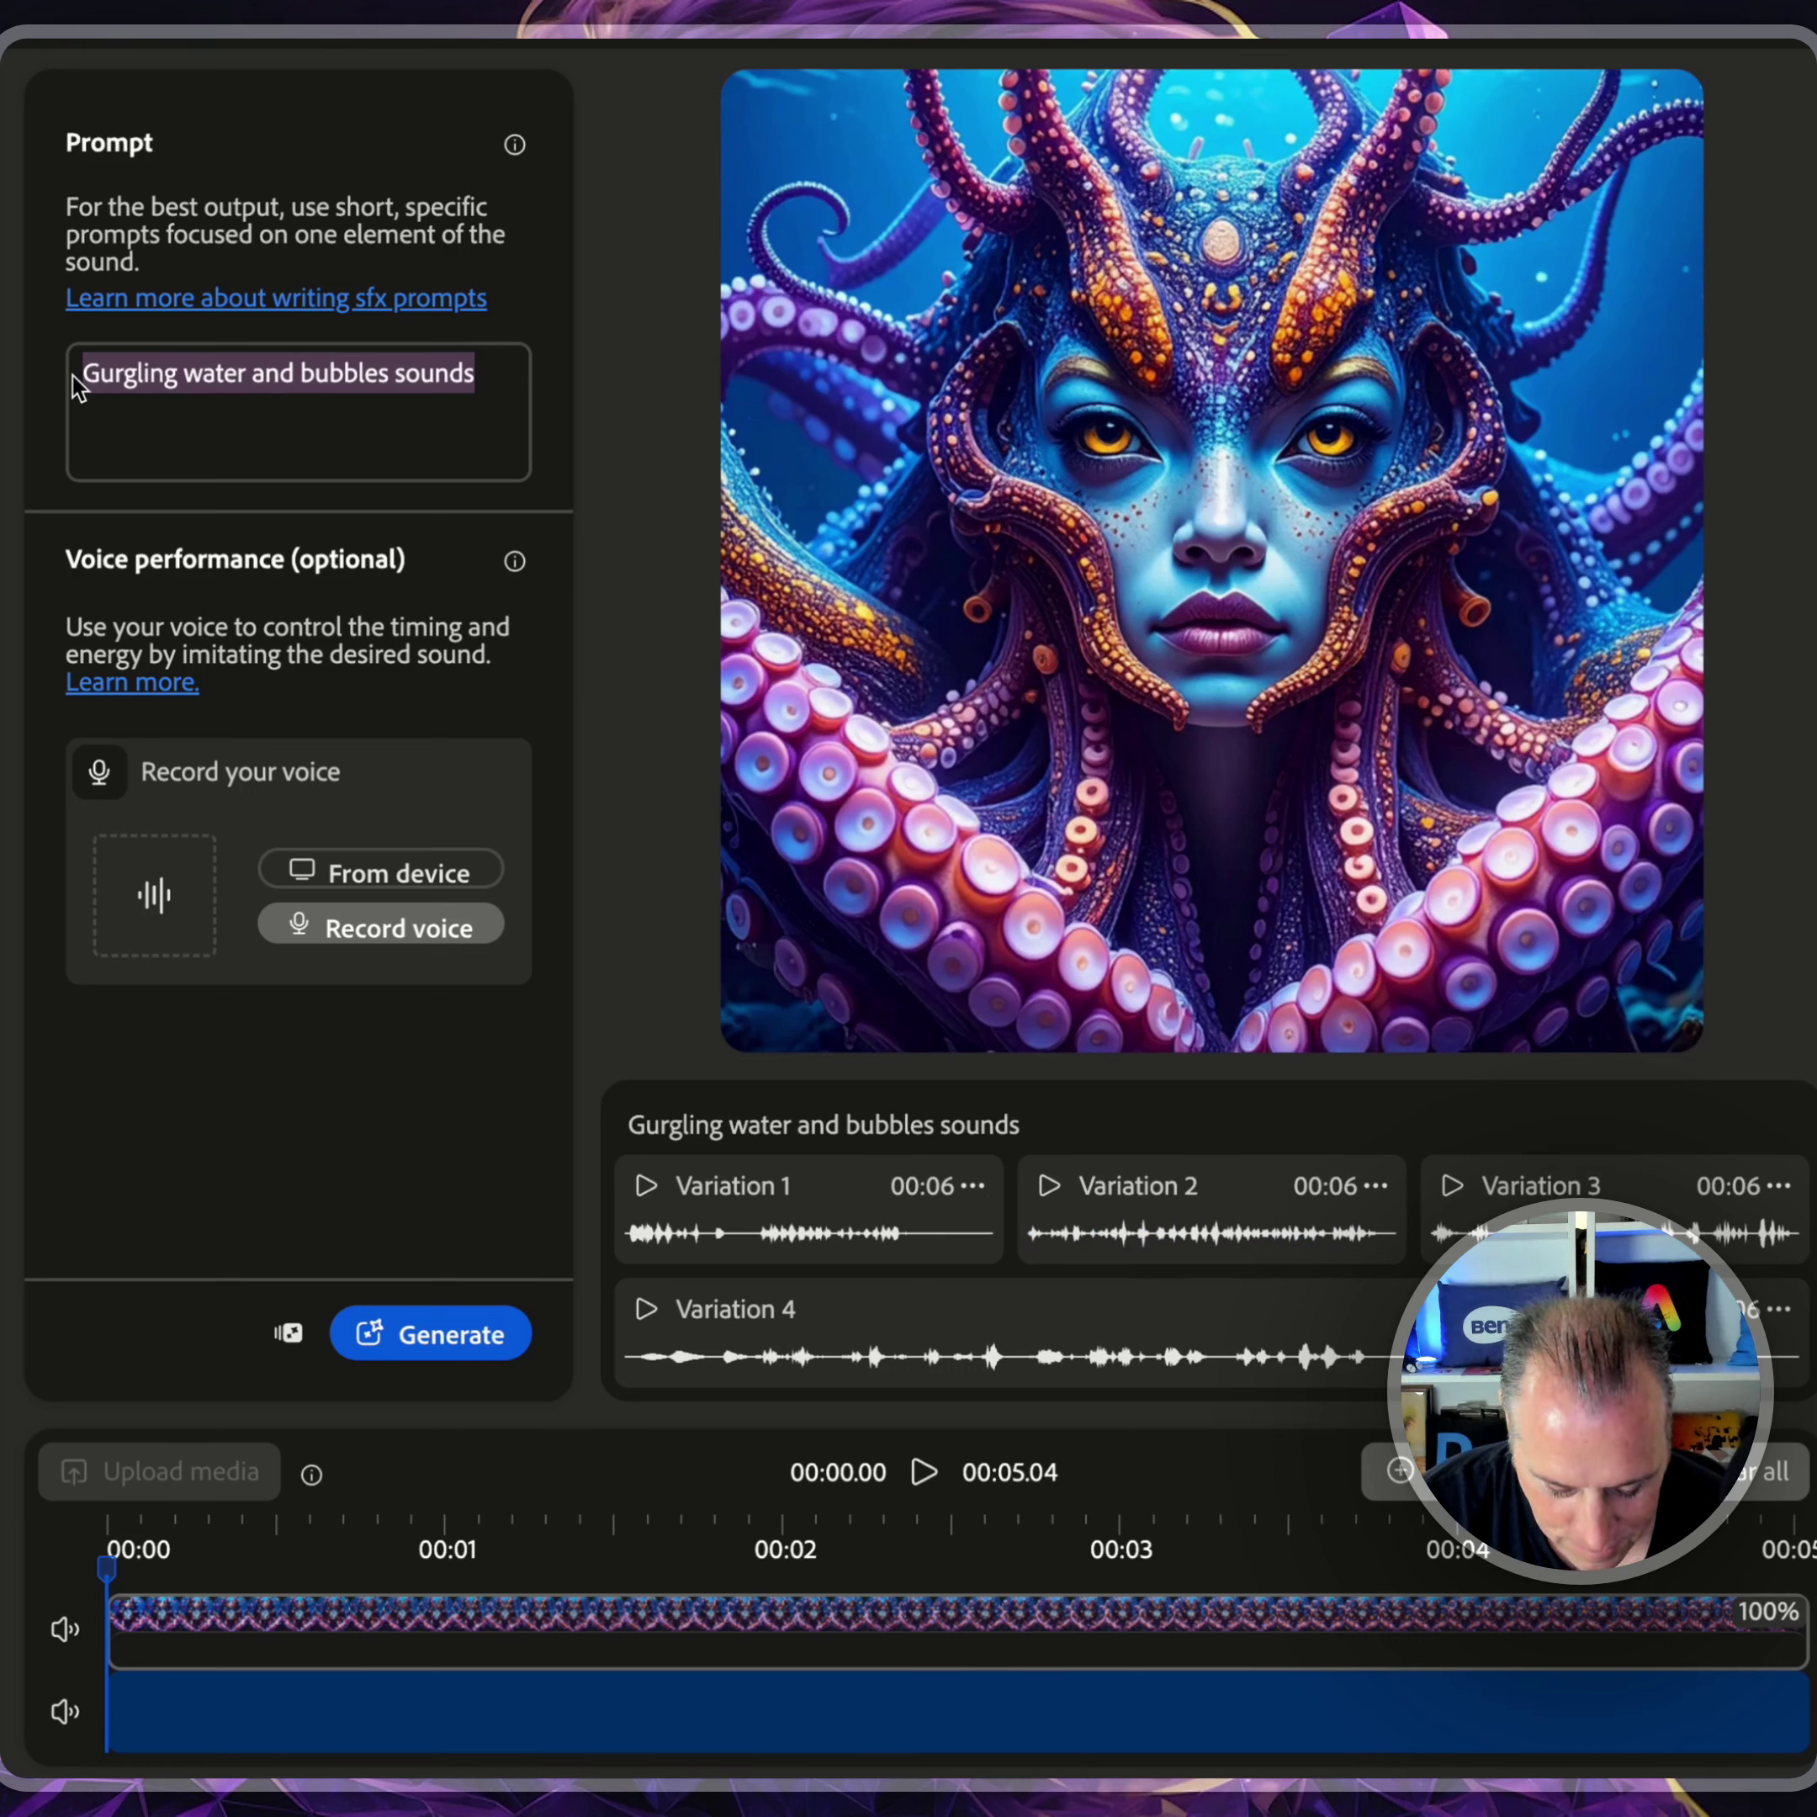
{"action": "type", "text": "soft b"}
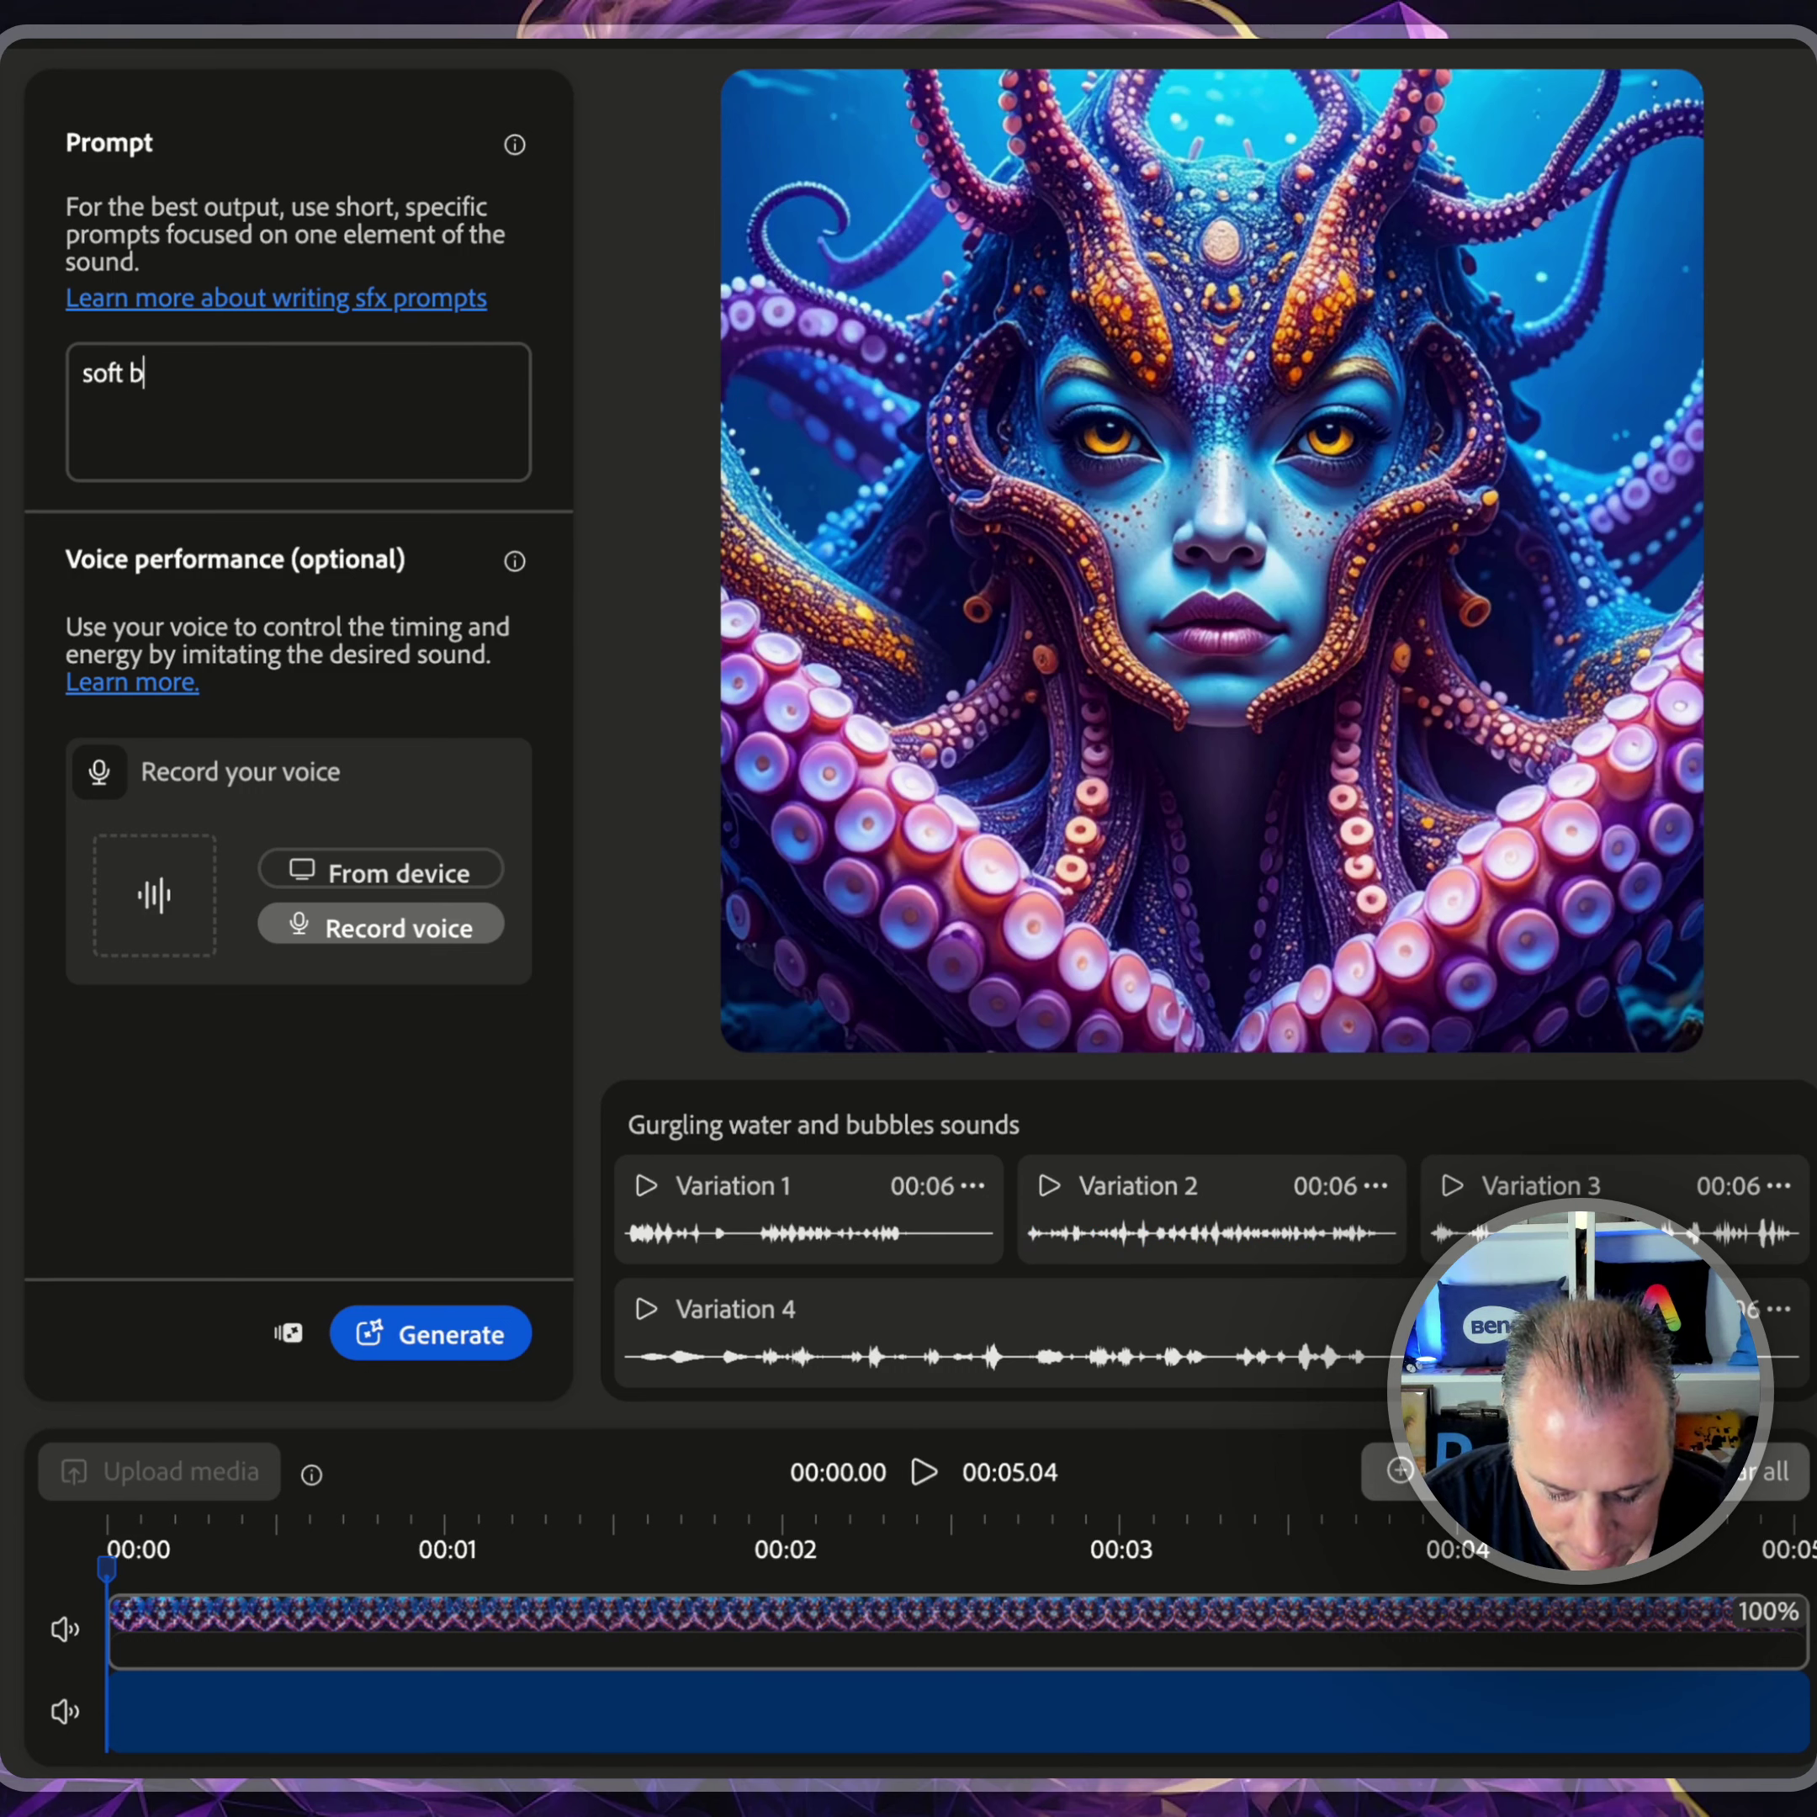
{"action": "type", "text": "ubbles i"}
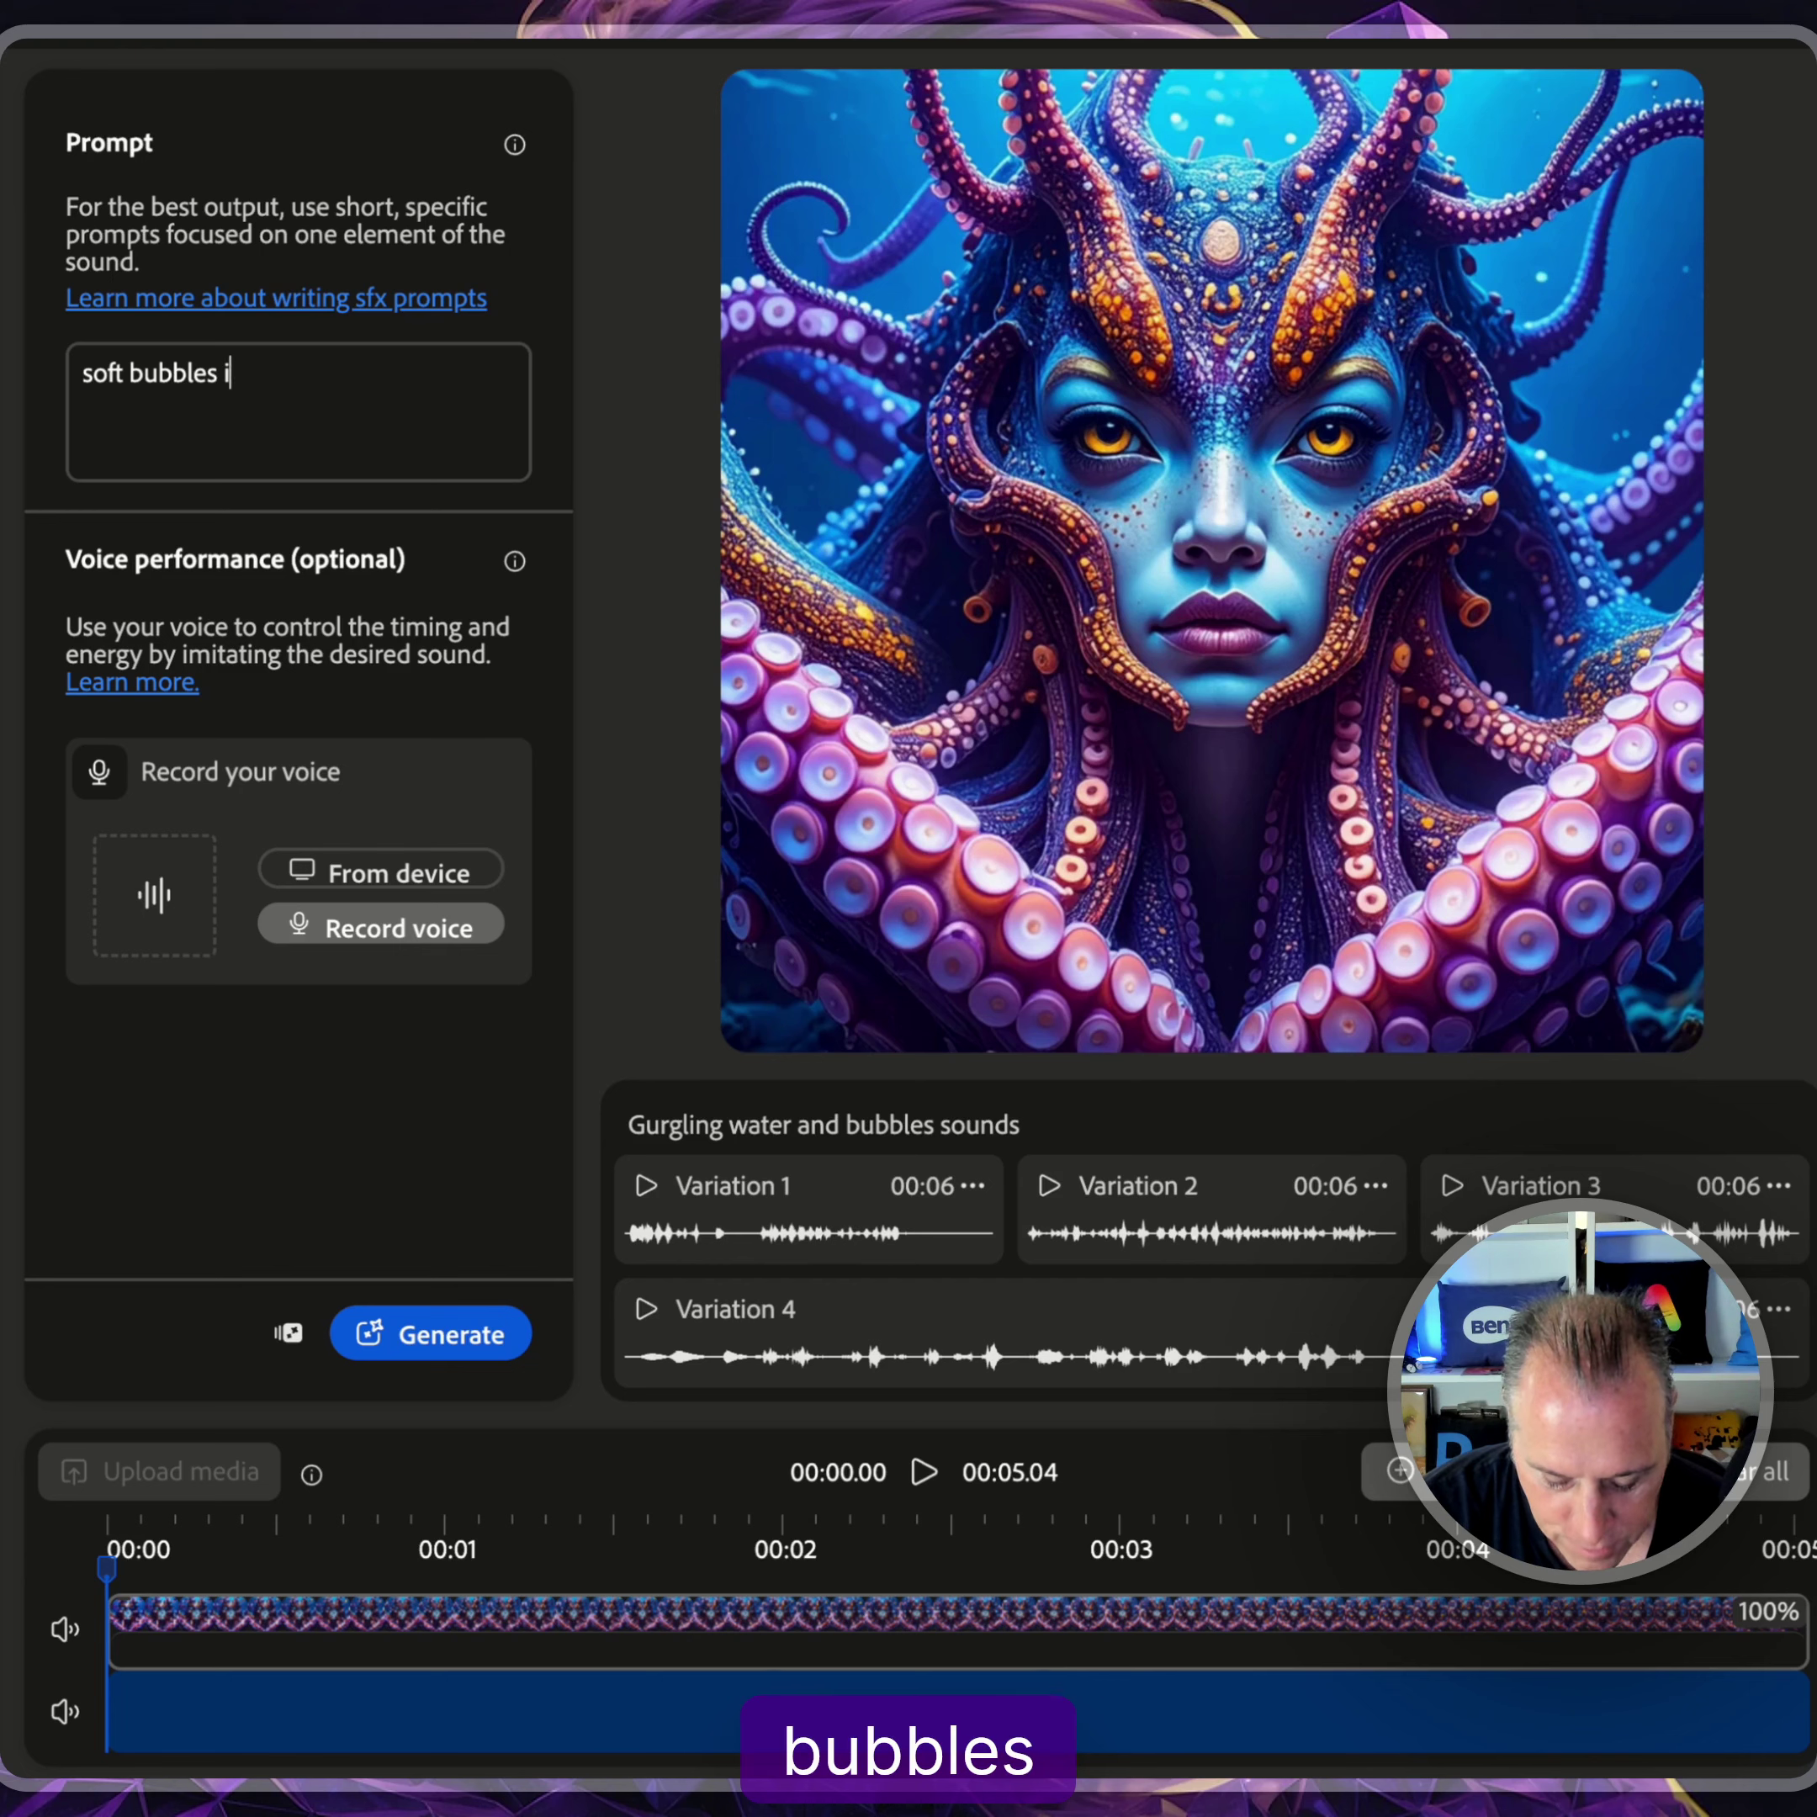
{"action": "type", "text": "n water sound"}
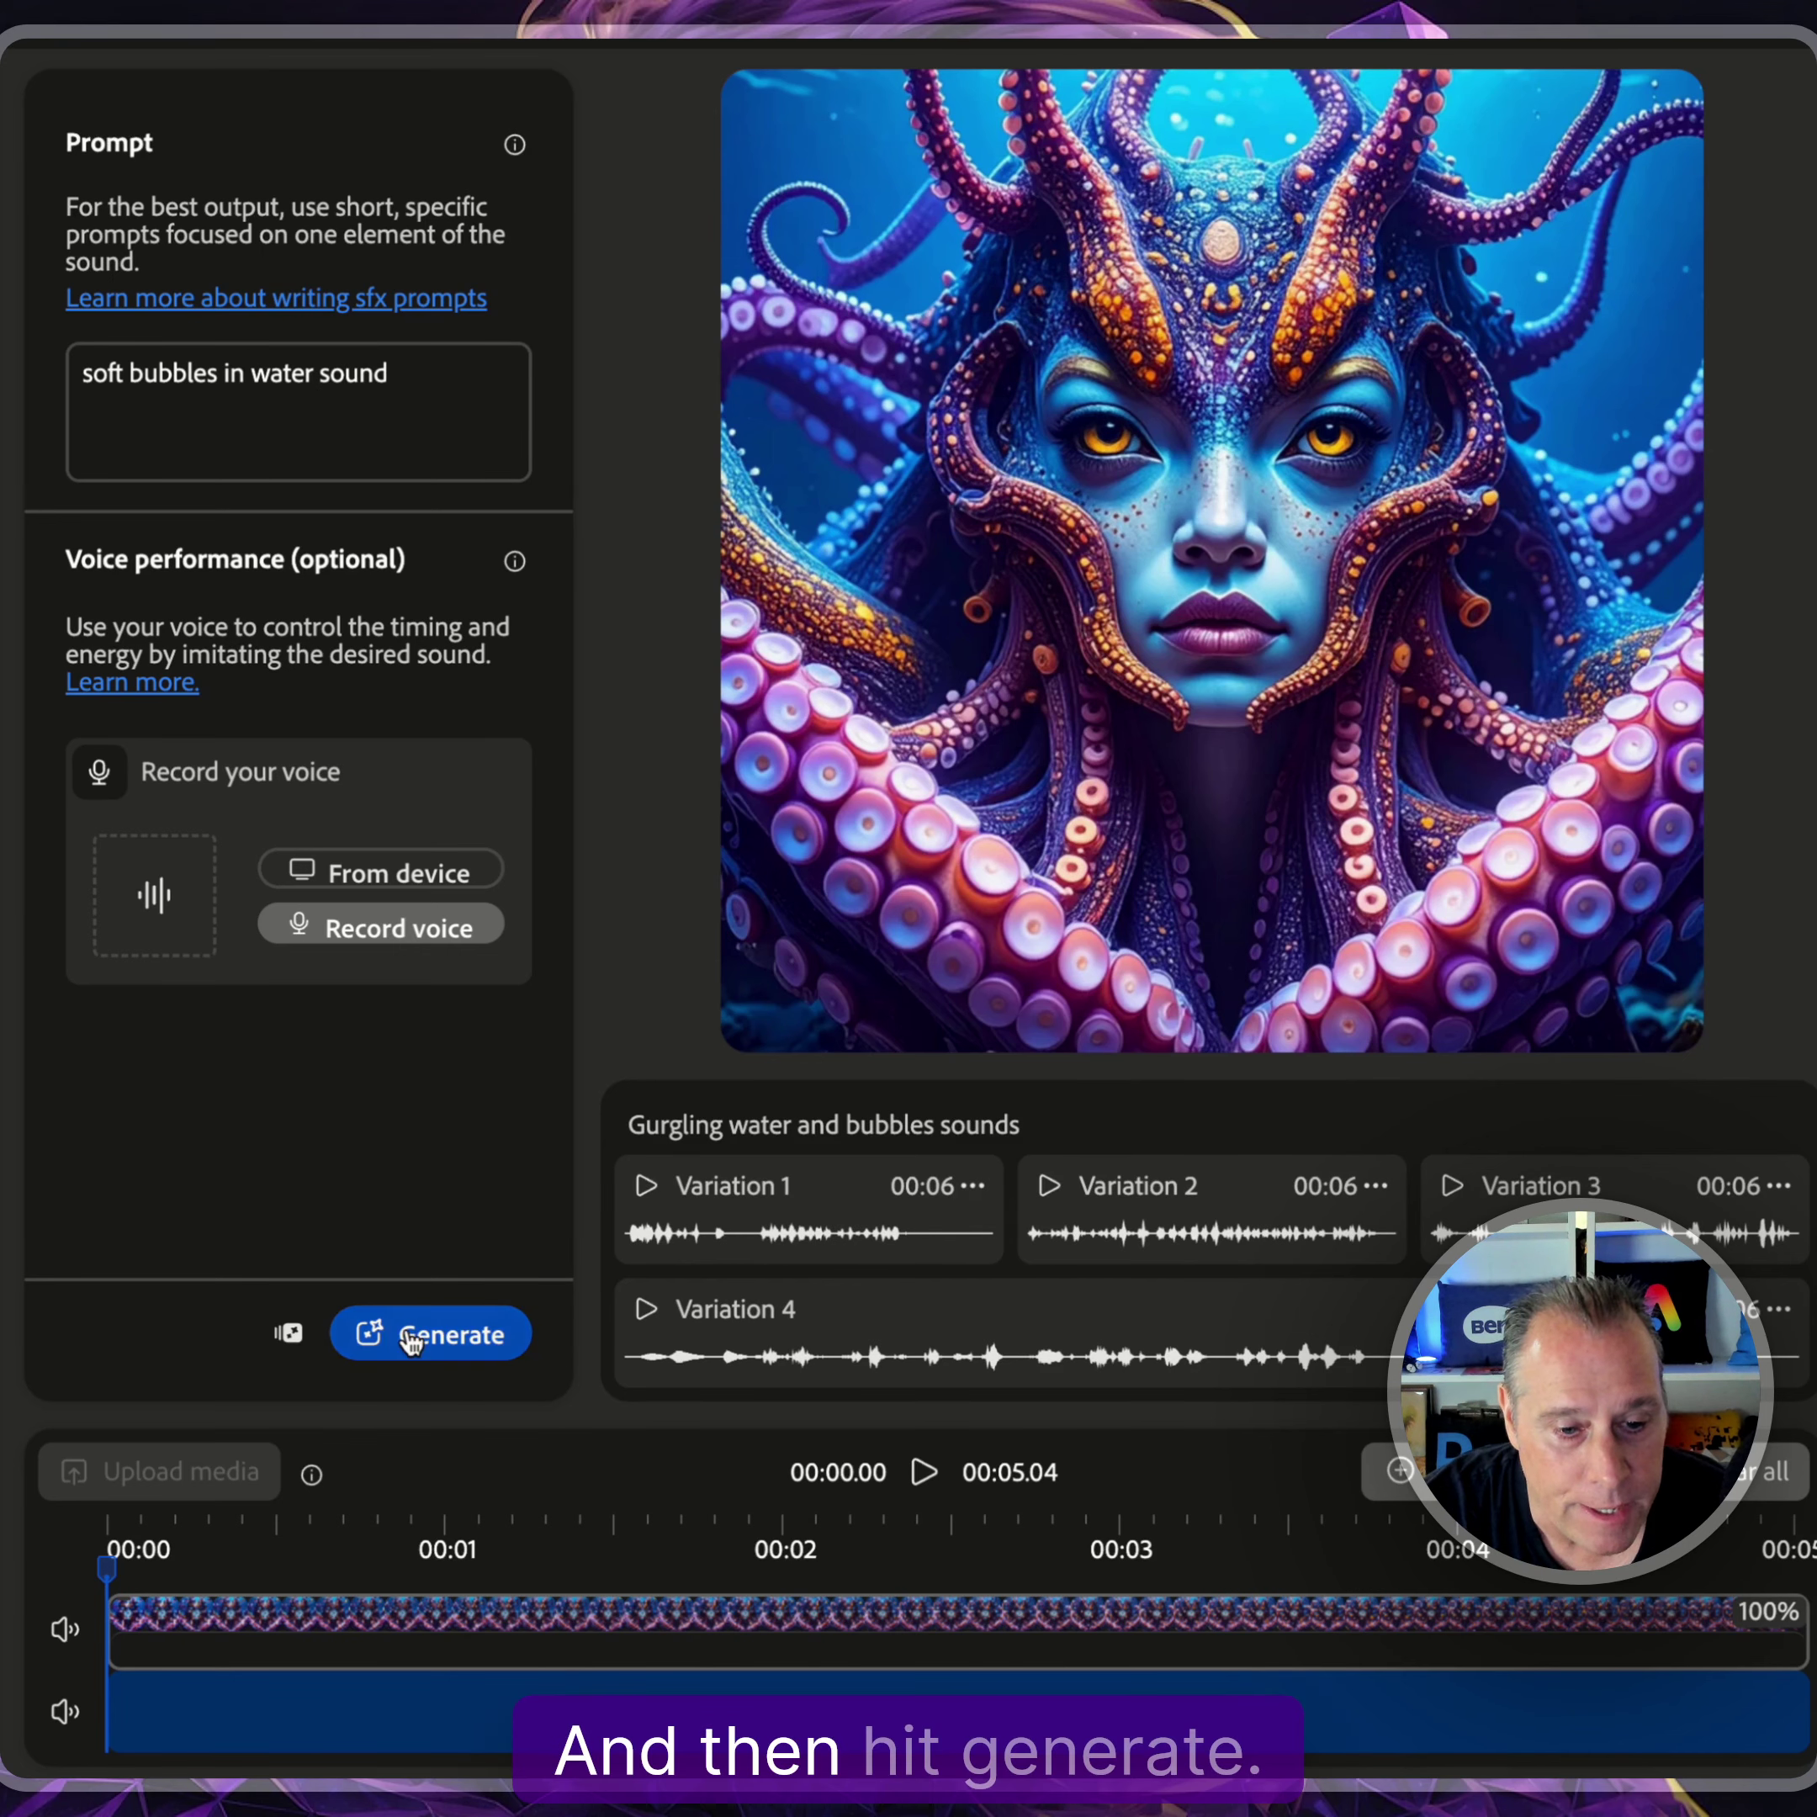
{"action": "left_click", "coordinate": [411, 1336]}
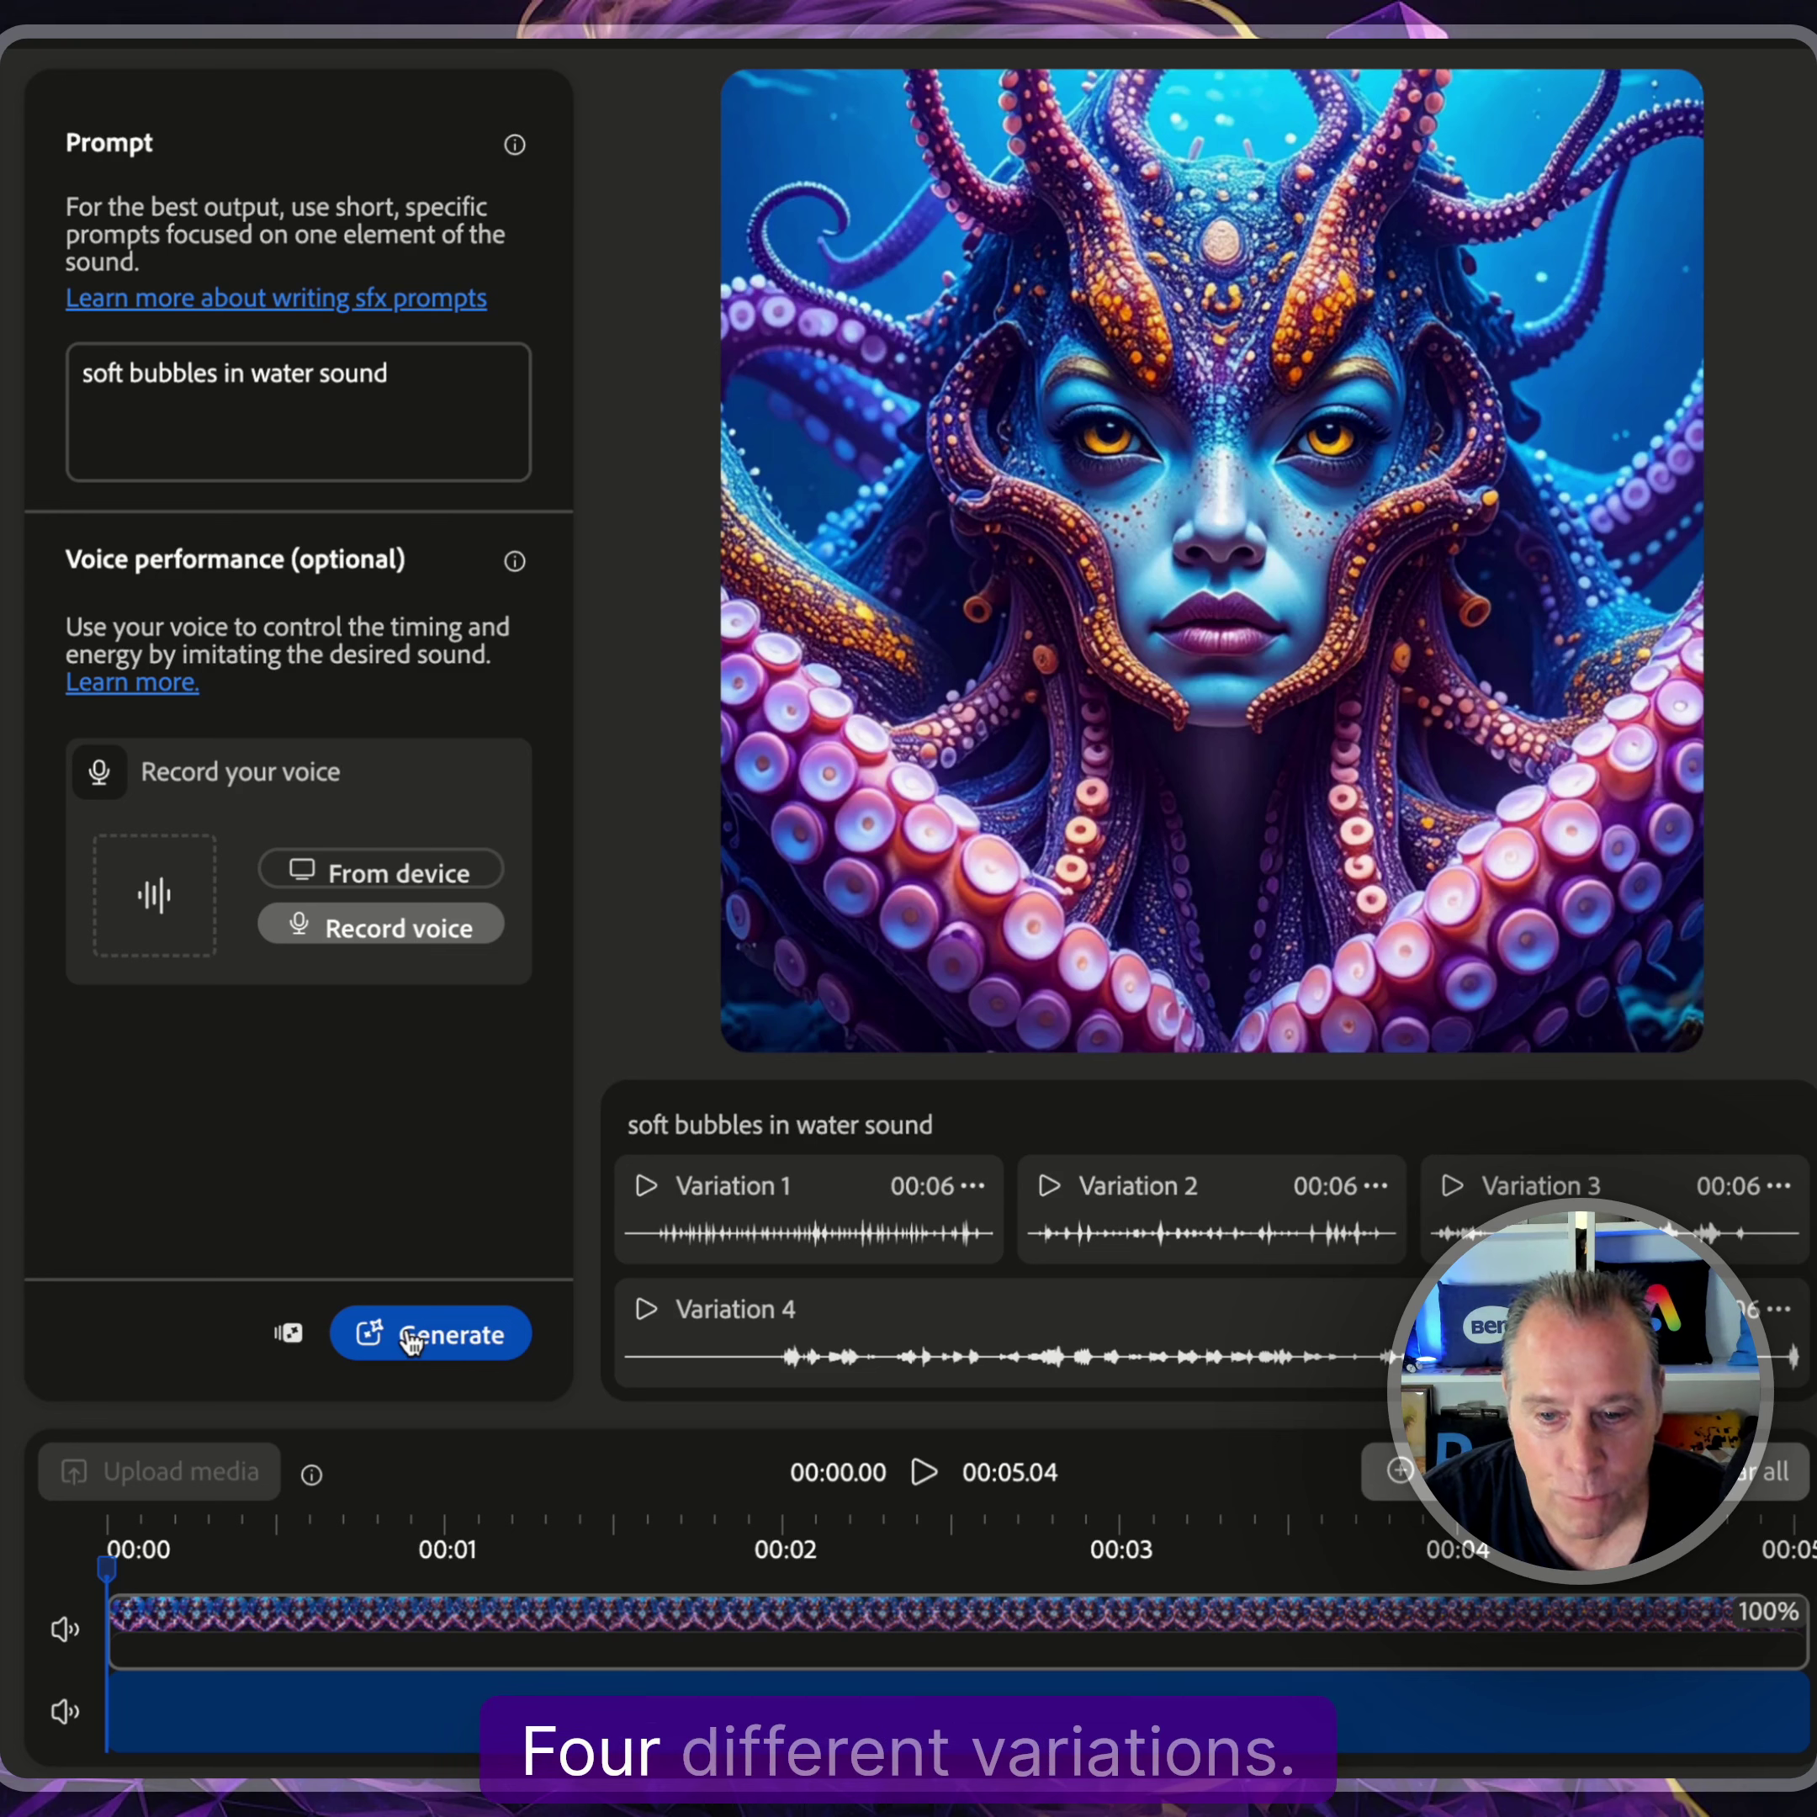
Listen to the four soft bubble sound variations and place Variation 2 at the start of the timeline's audio track under the video.
{"action": "left_click", "coordinate": [647, 1193]}
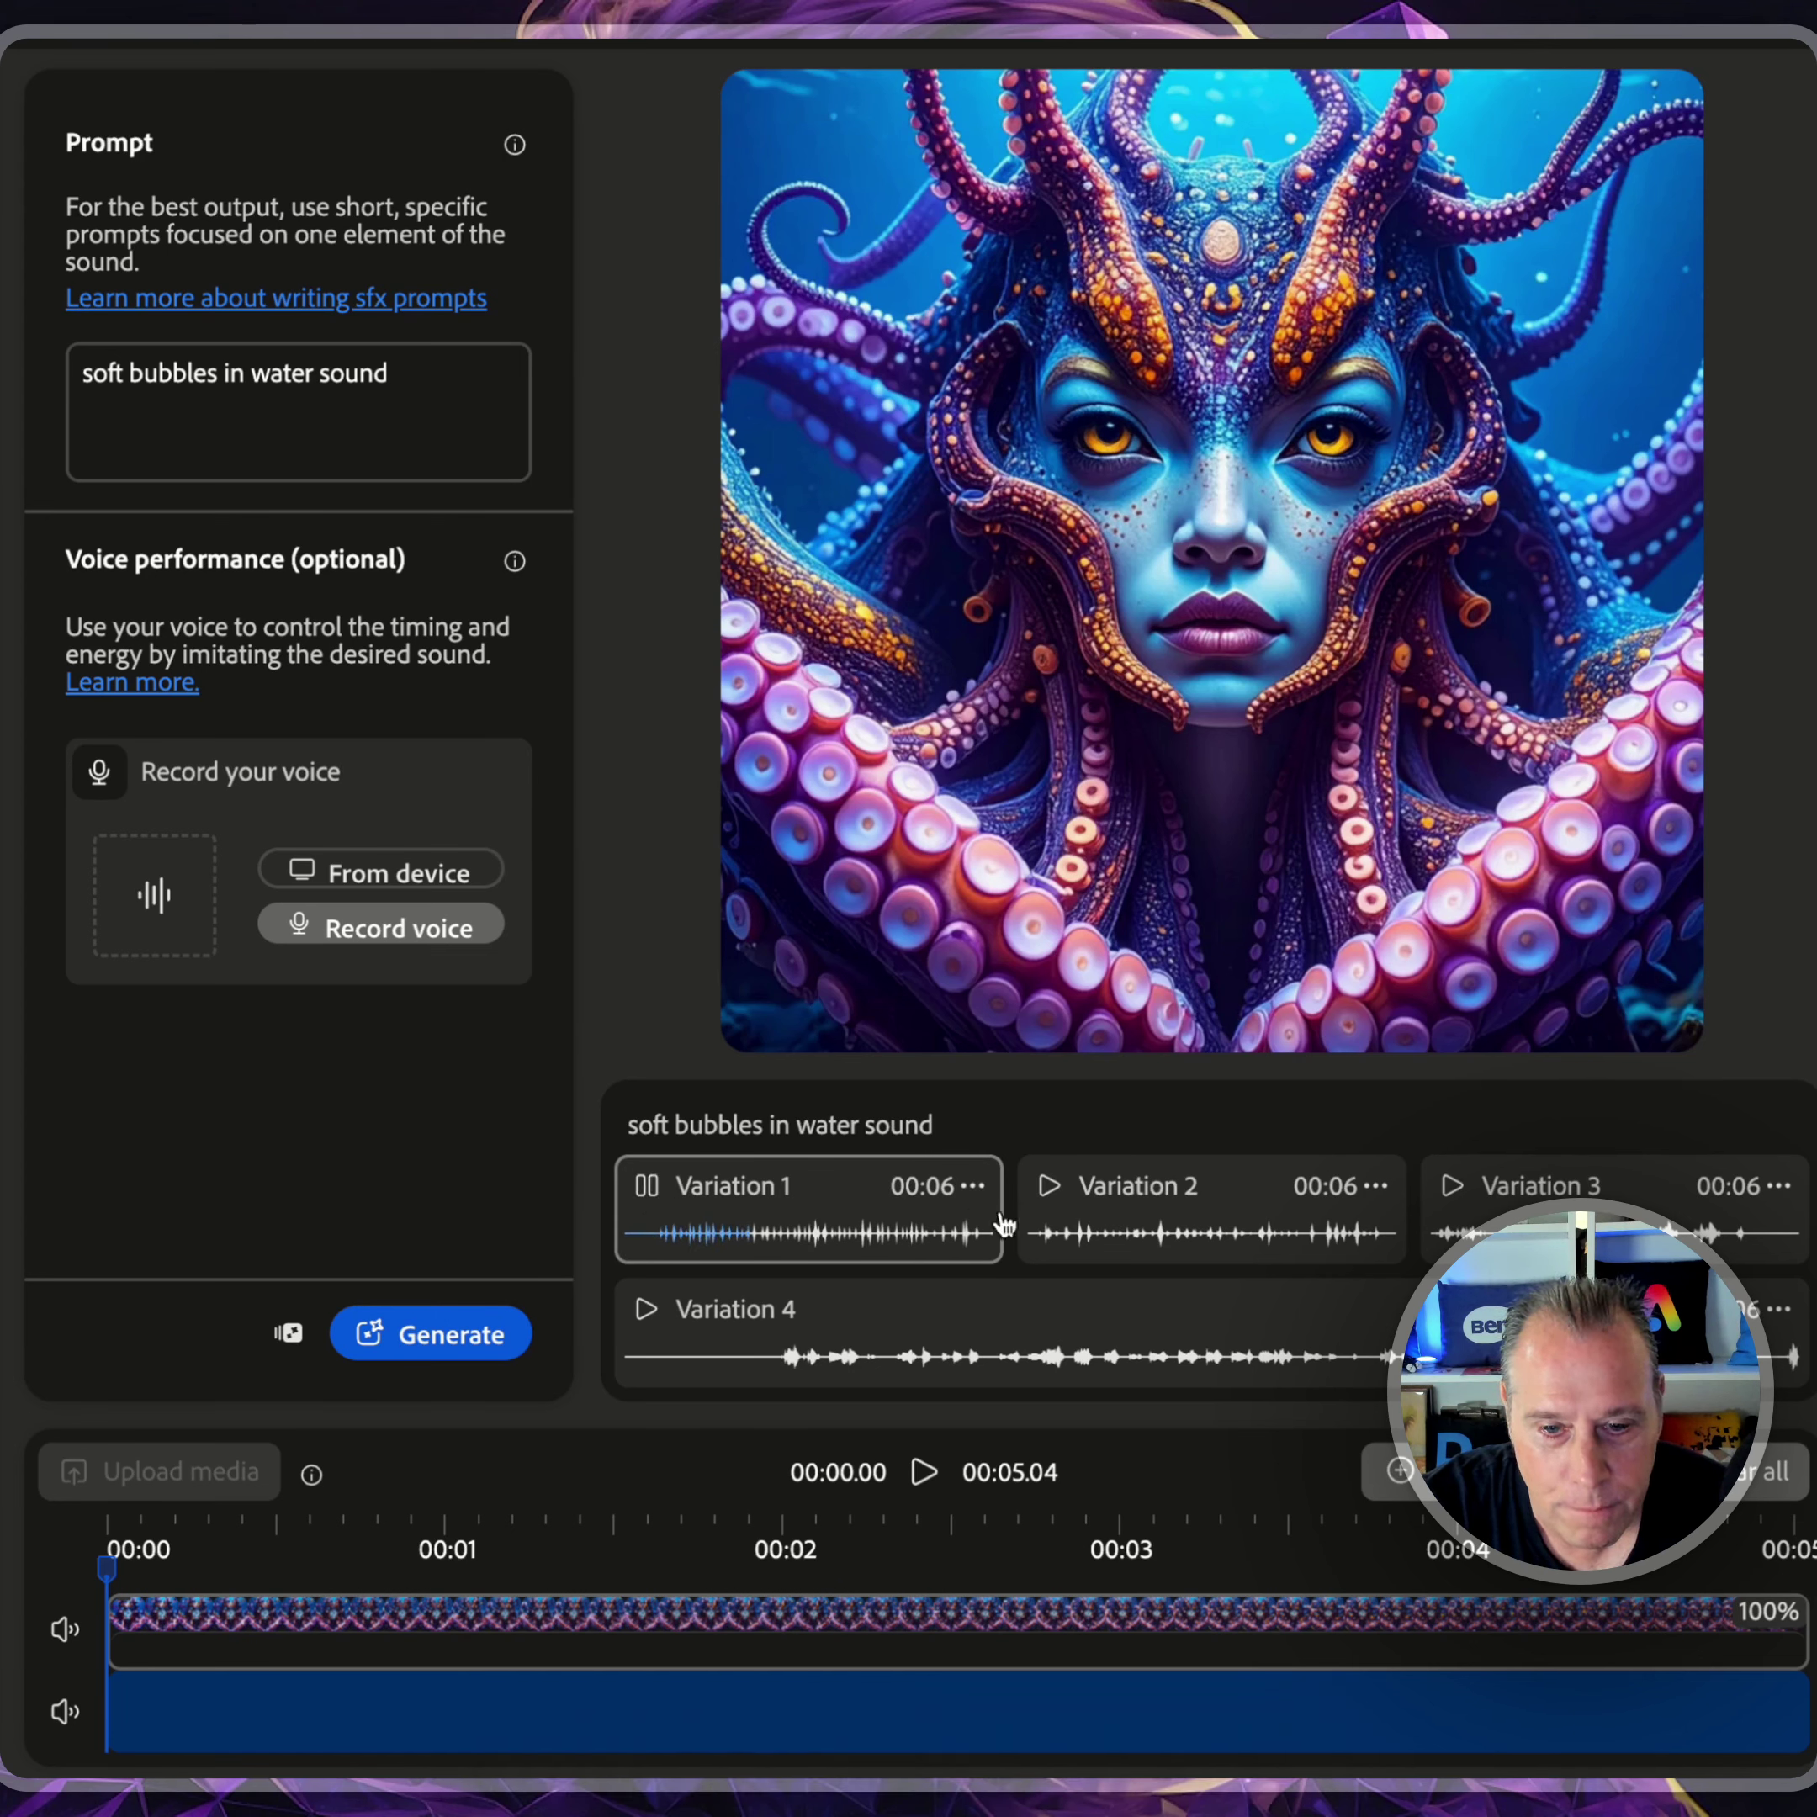
{"action": "left_click", "coordinate": [1053, 1186]}
{"action": "left_click", "coordinate": [1453, 1187]}
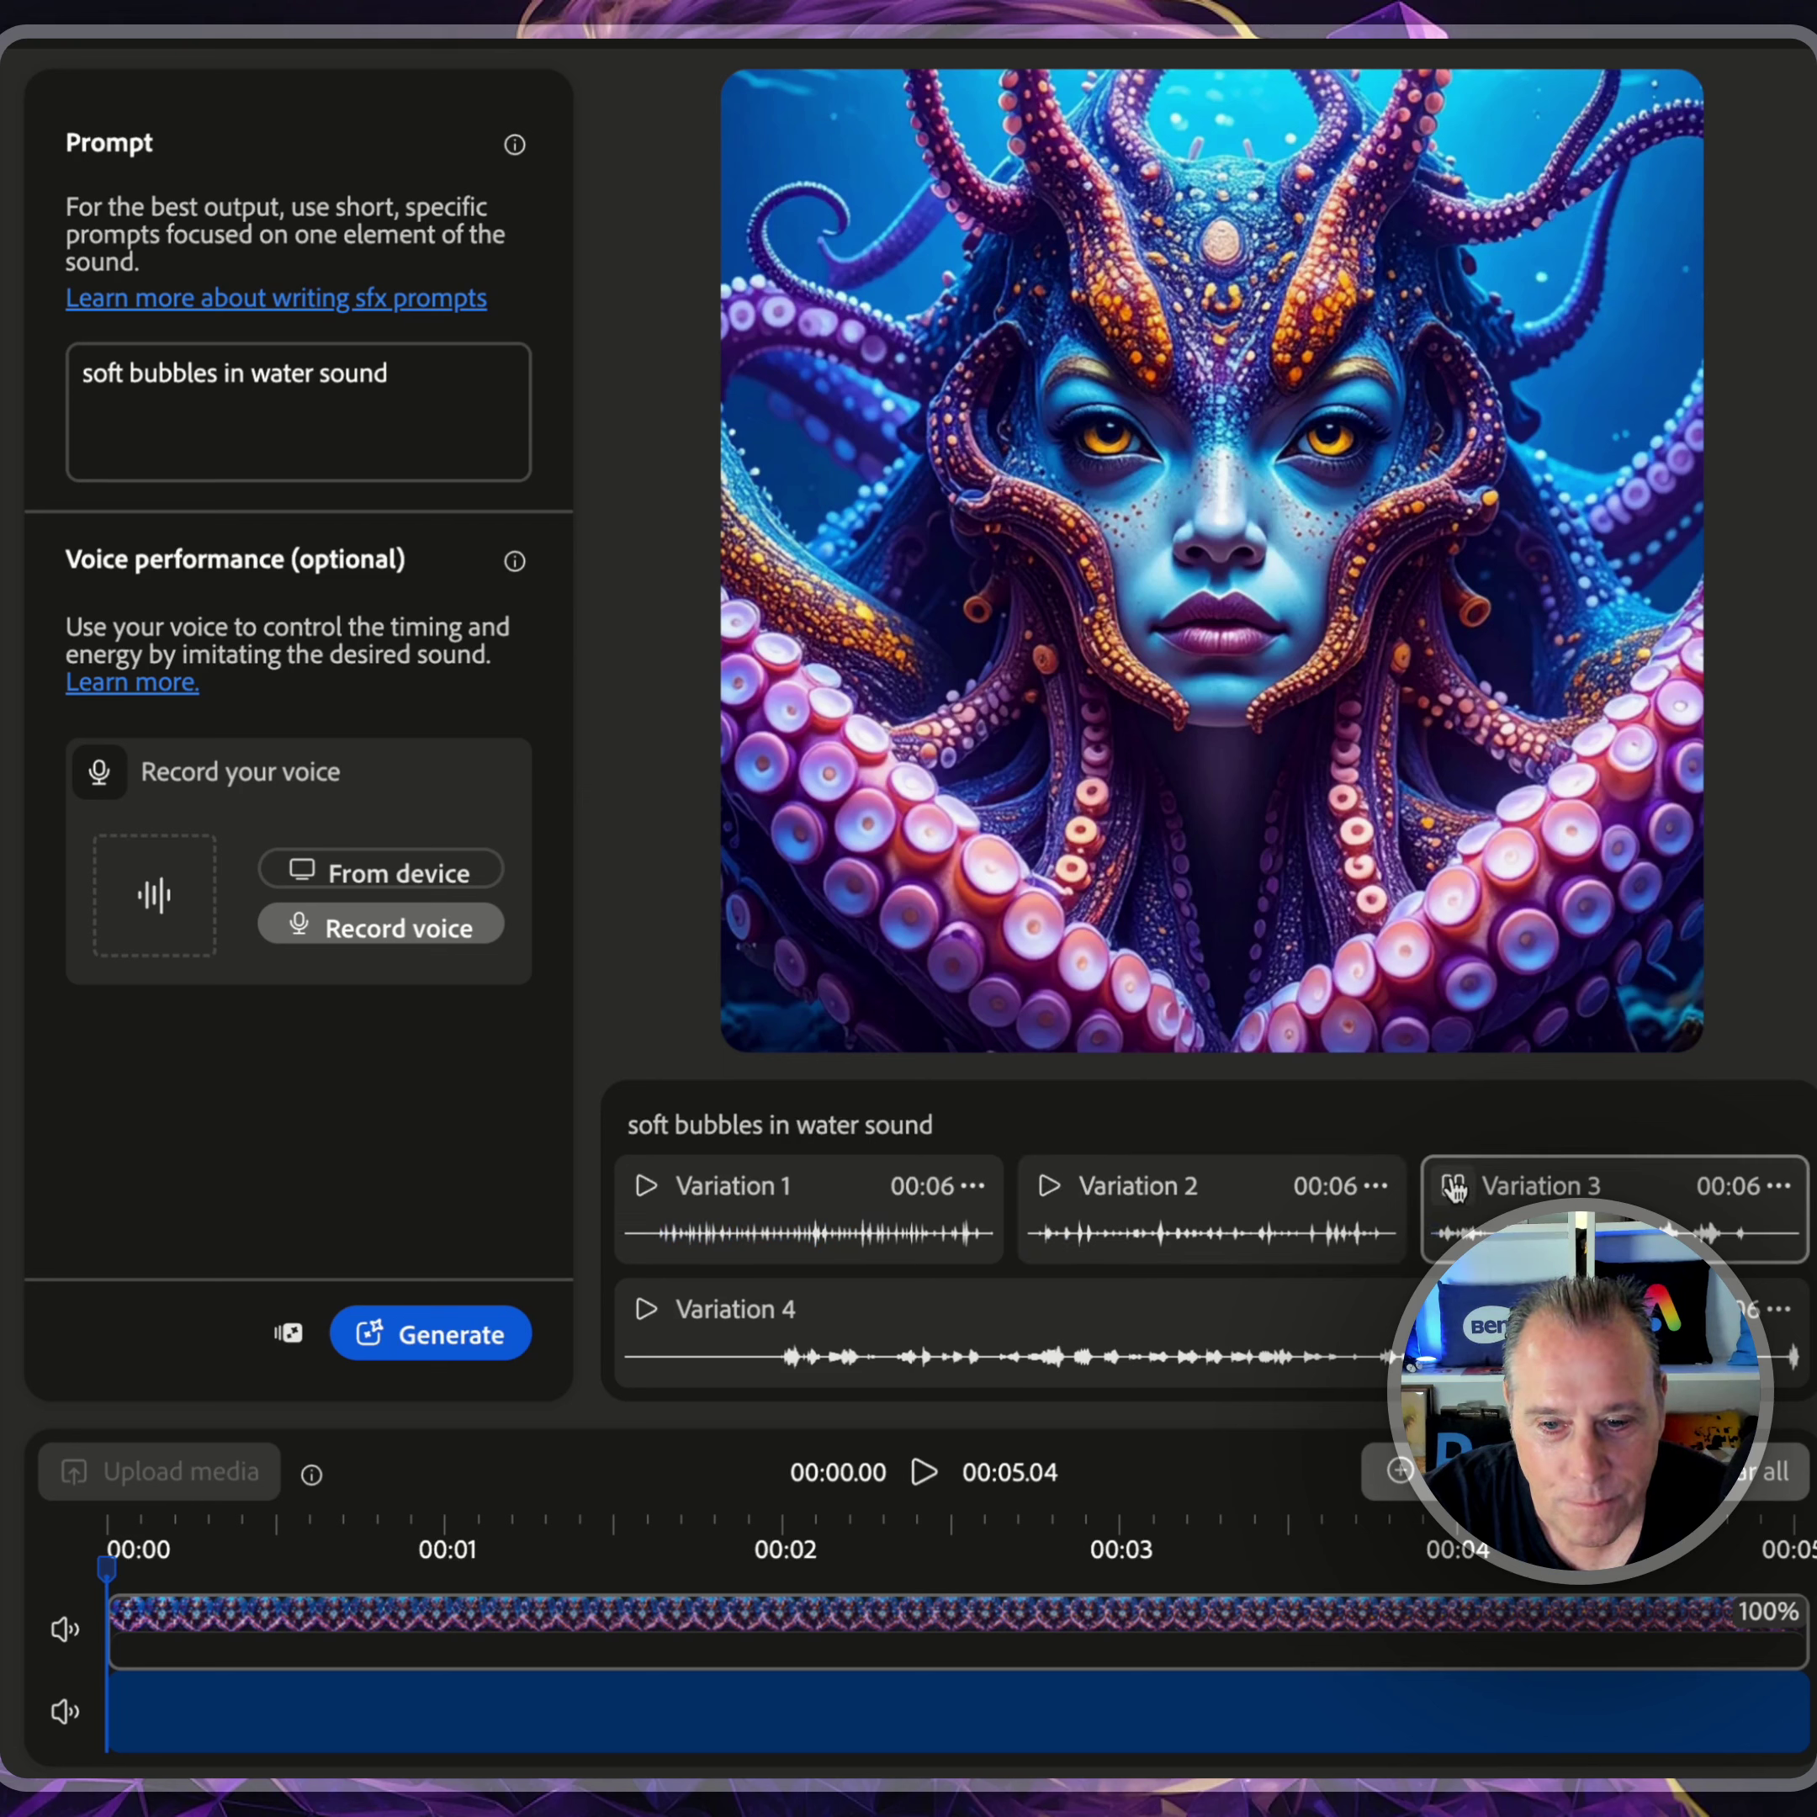
{"action": "left_click", "coordinate": [647, 1312]}
{"action": "left_click_drag", "start_coordinate": [648, 1318], "coordinate": [477, 1713]}
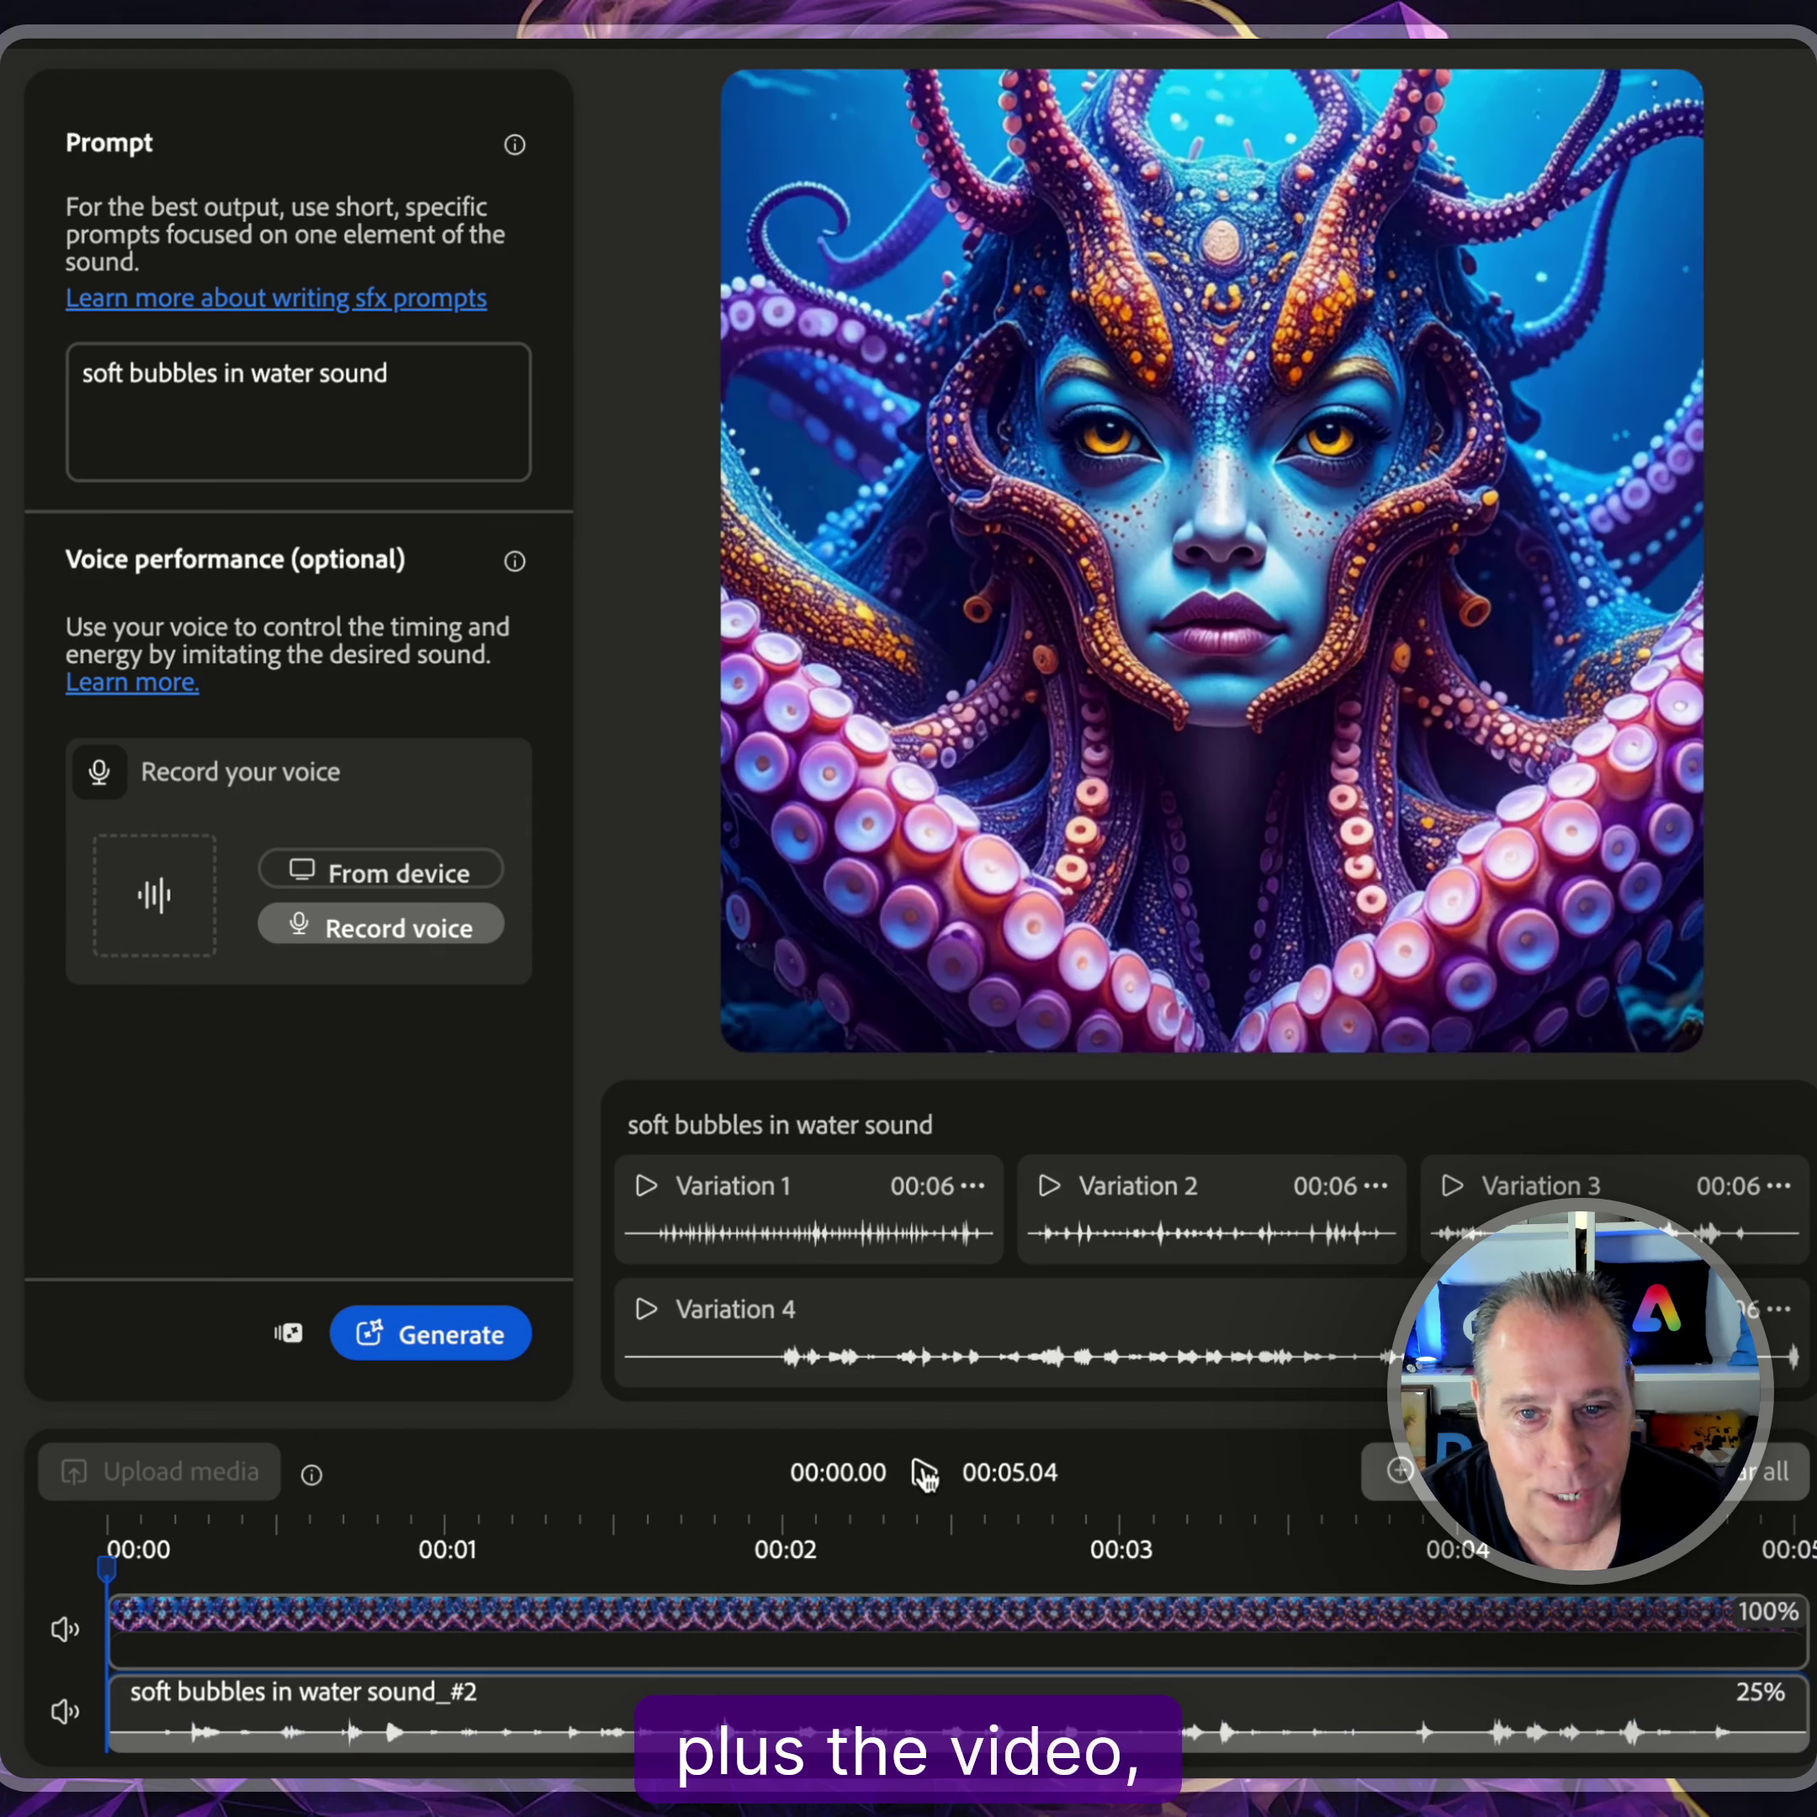